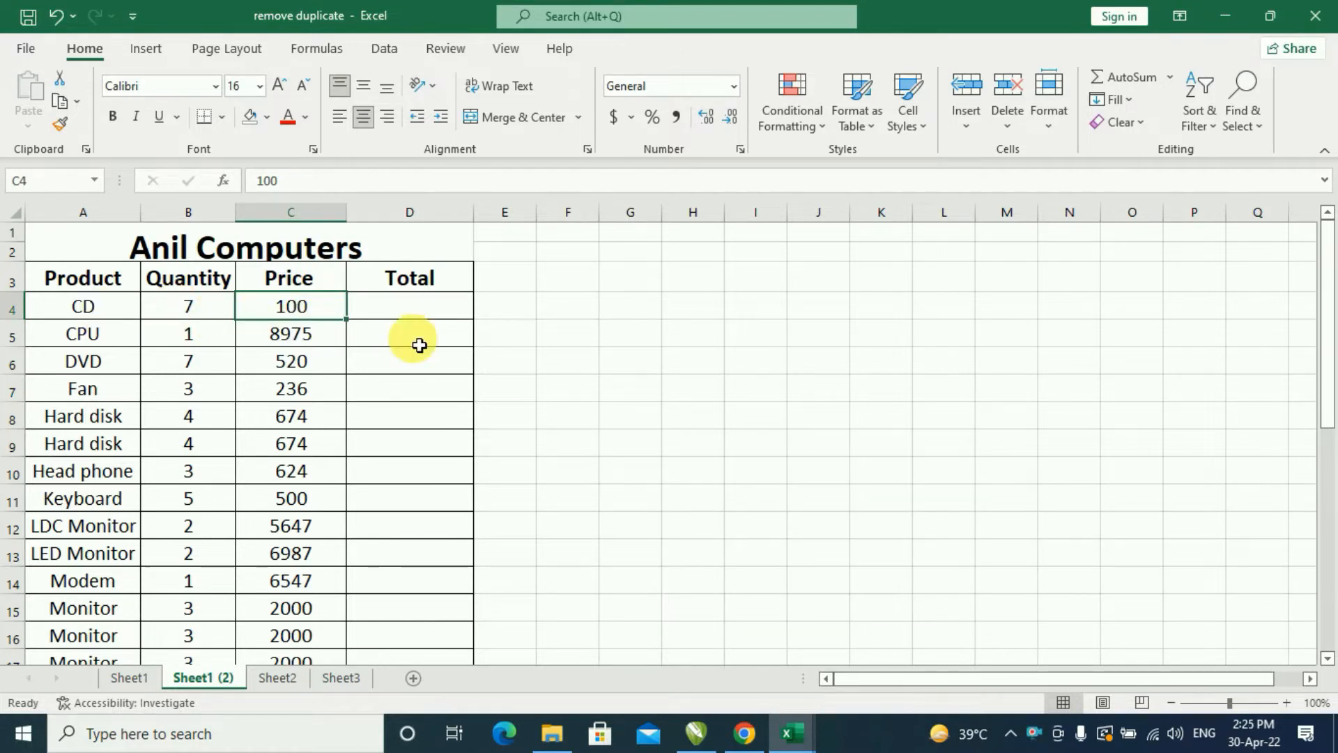
Calculate the CD total in D4 from its quantity and price with the formula =PRODUCT(B4,C4).
double_click(426, 315)
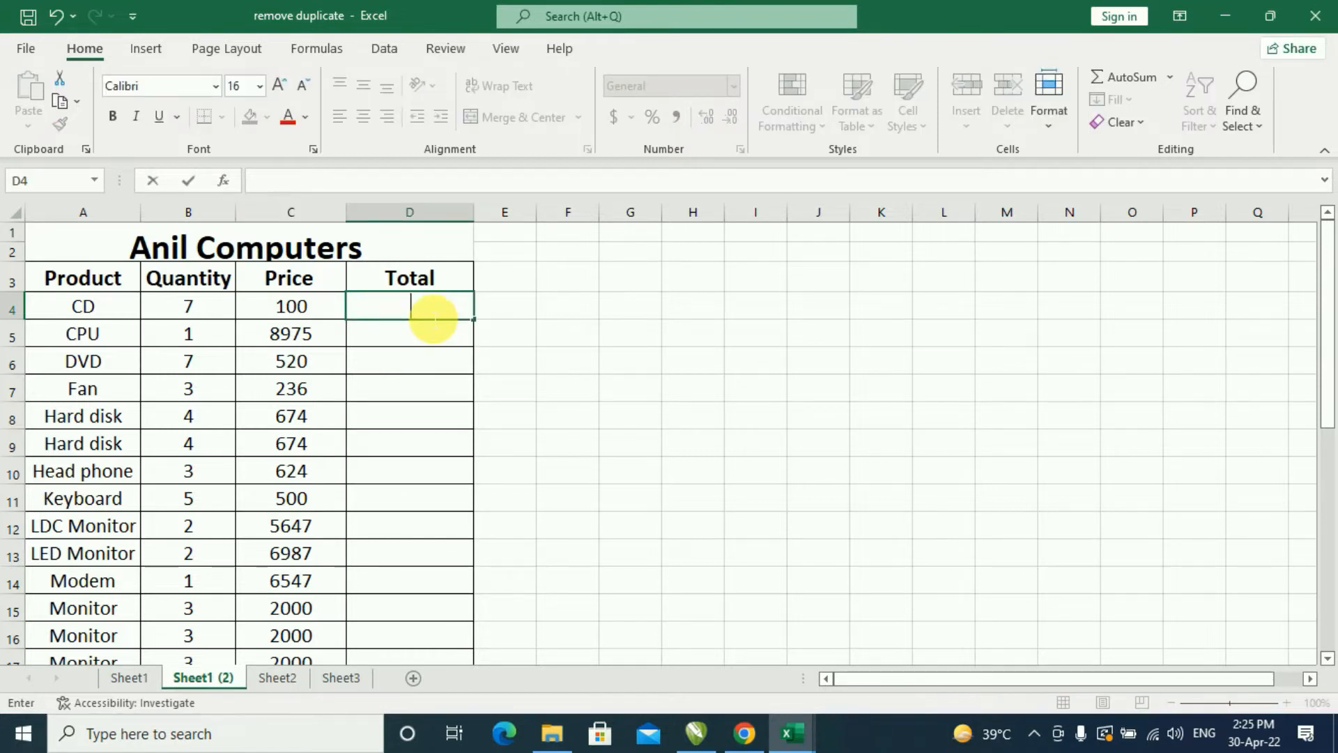
text(=)
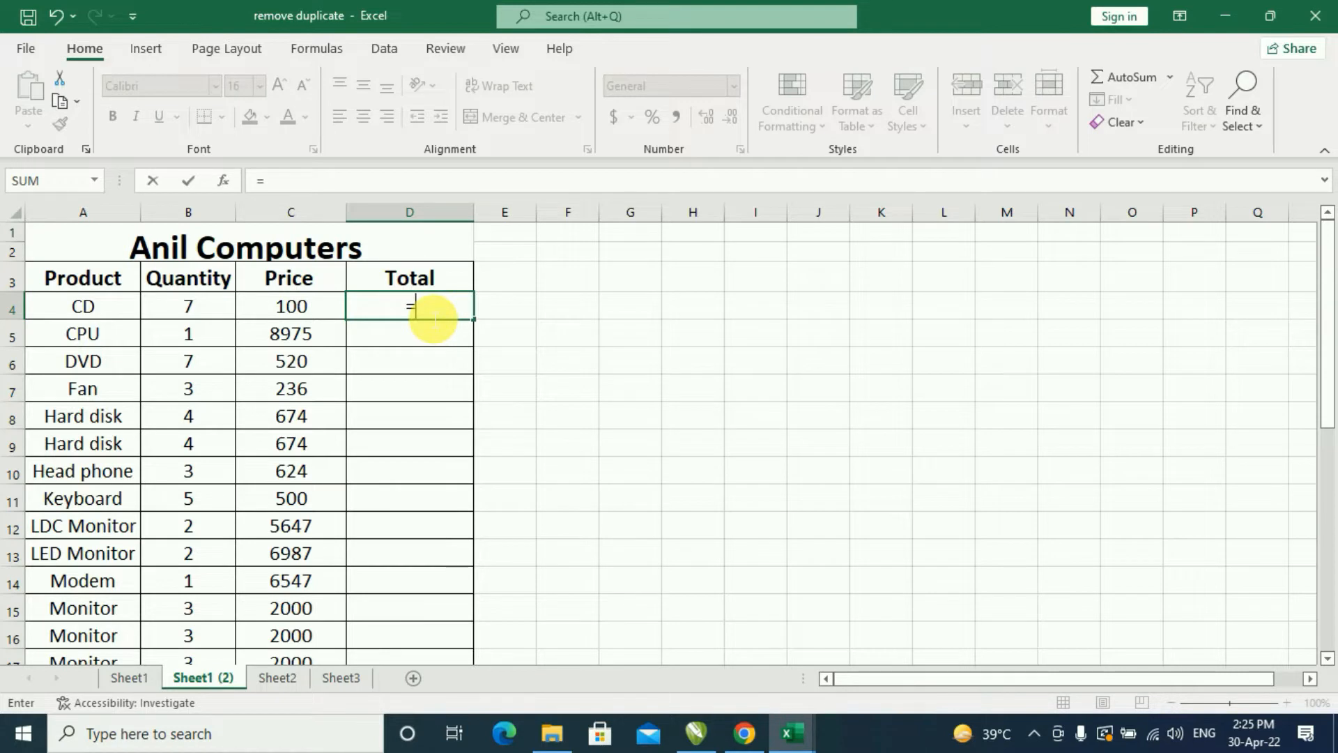
text(product)
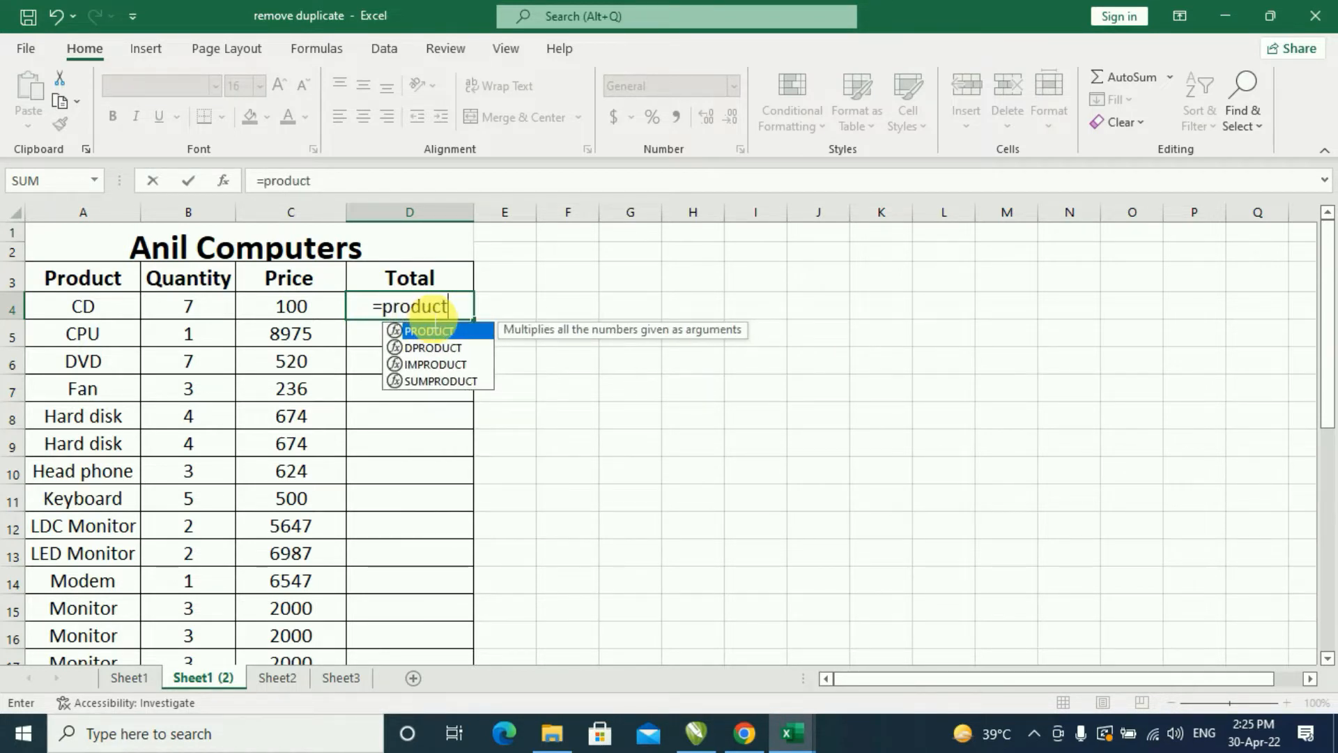
text(()
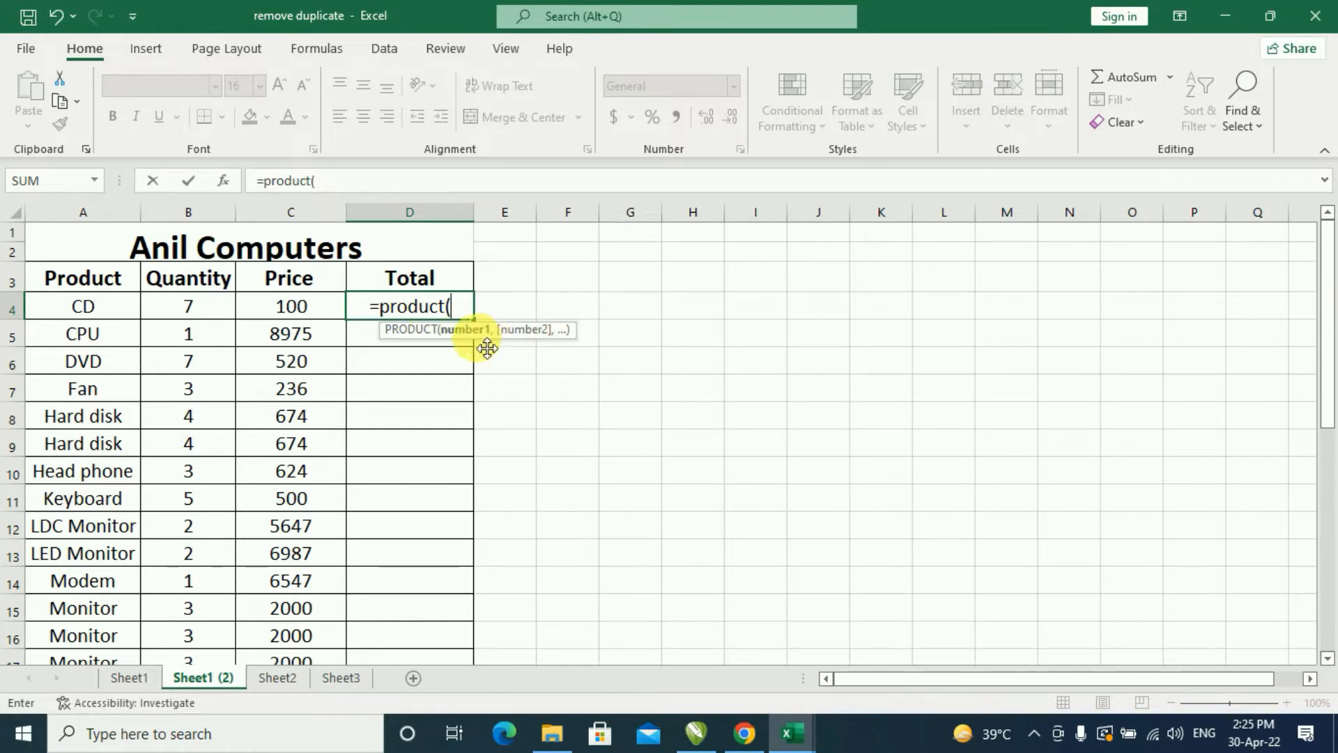
click(183, 307)
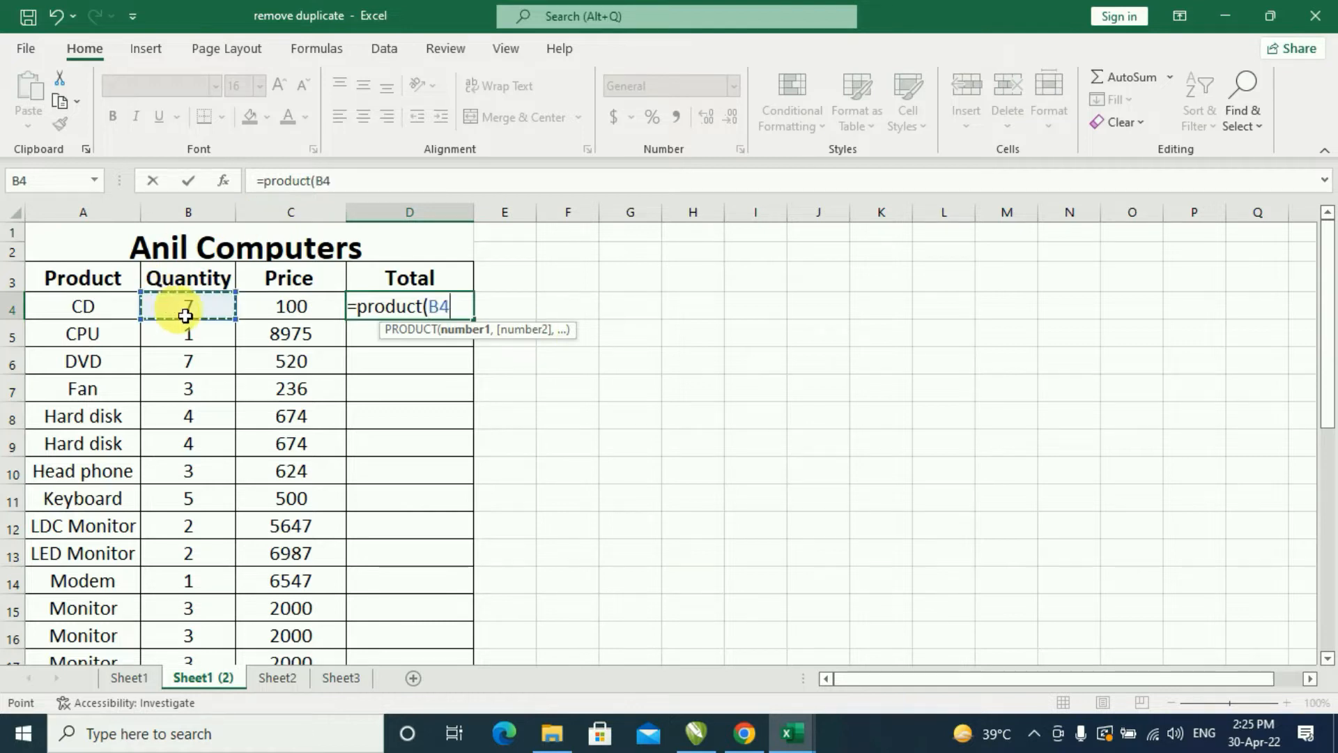
text(,)
click(289, 308)
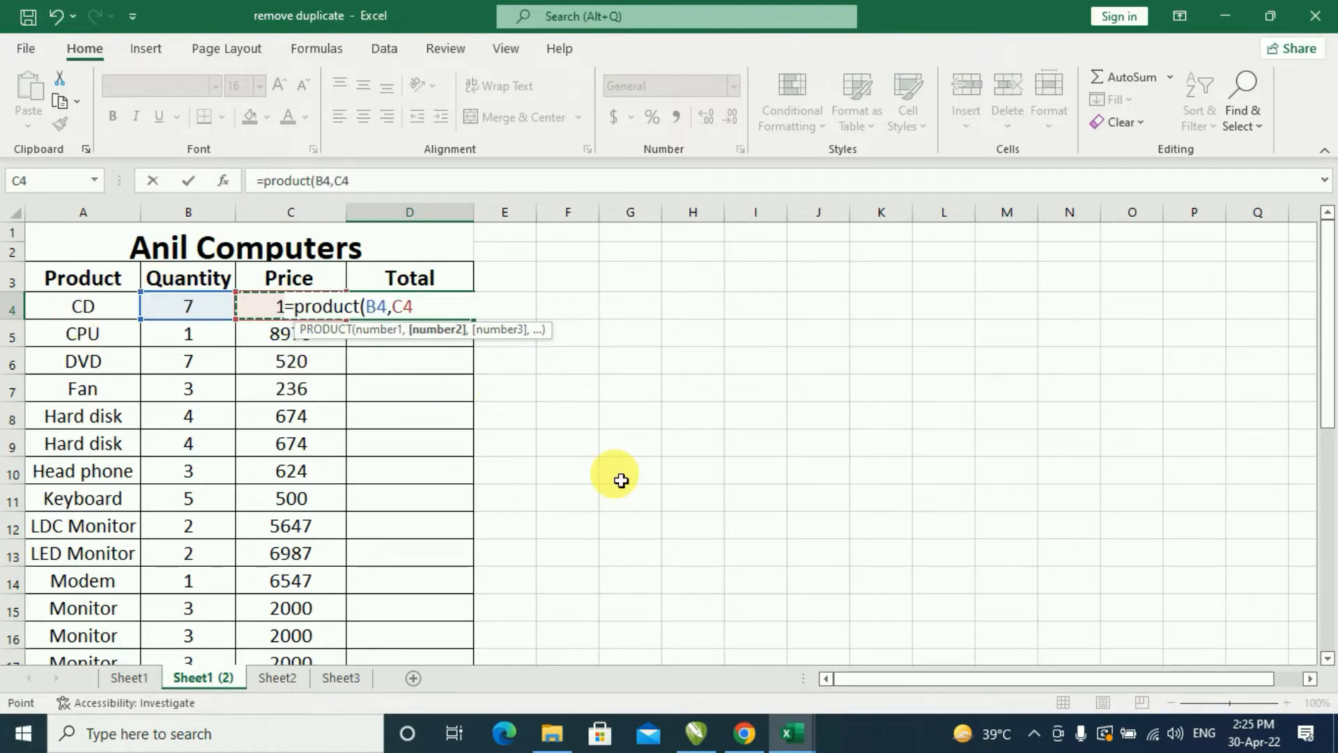
text())
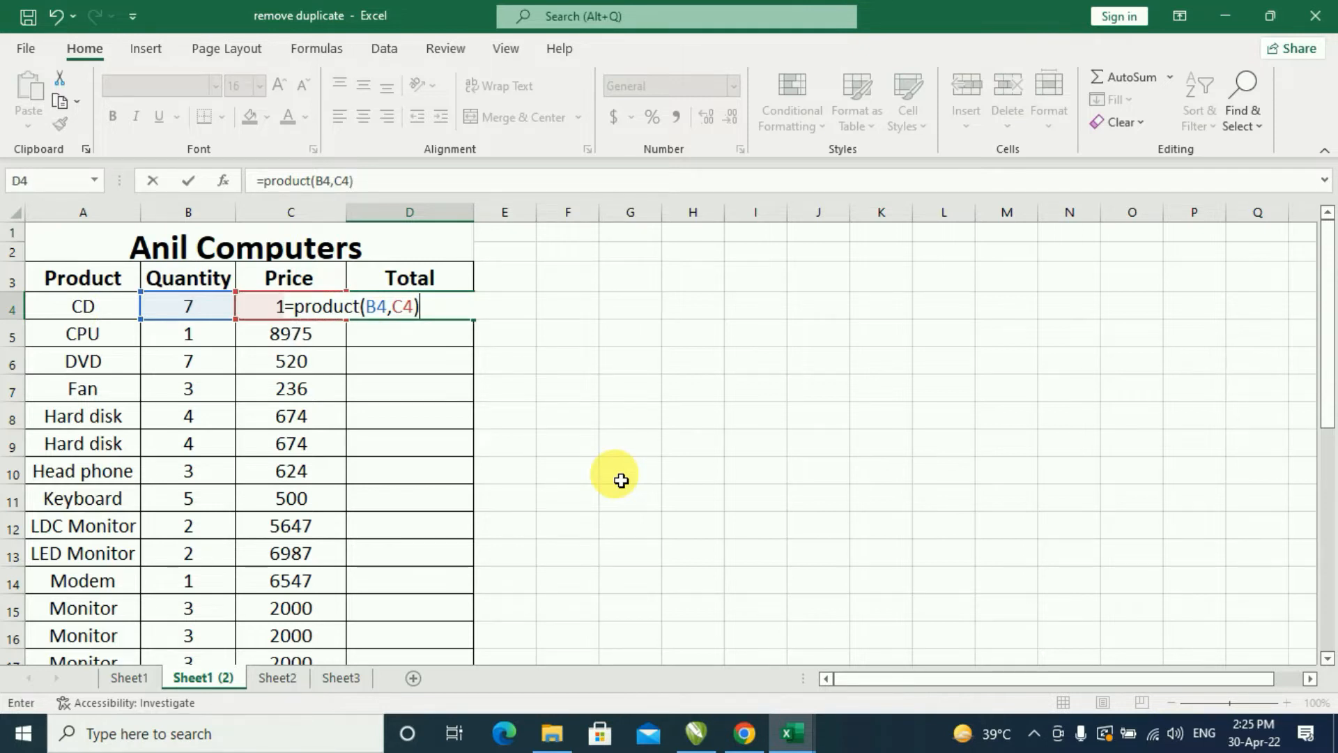
key(Return)
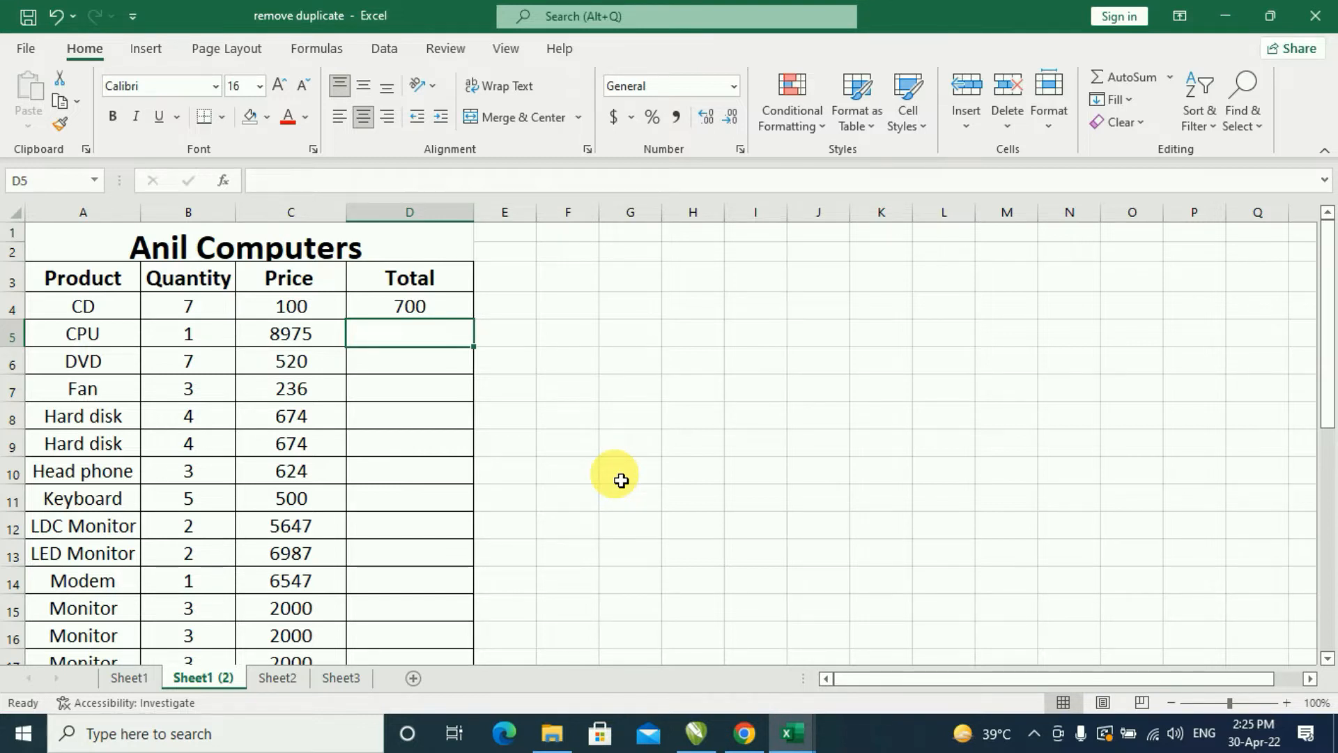
Calculate the CPU total in D5 with the multiplication formula =B5*C5 and check it against the row's quantity and price.
text(=)
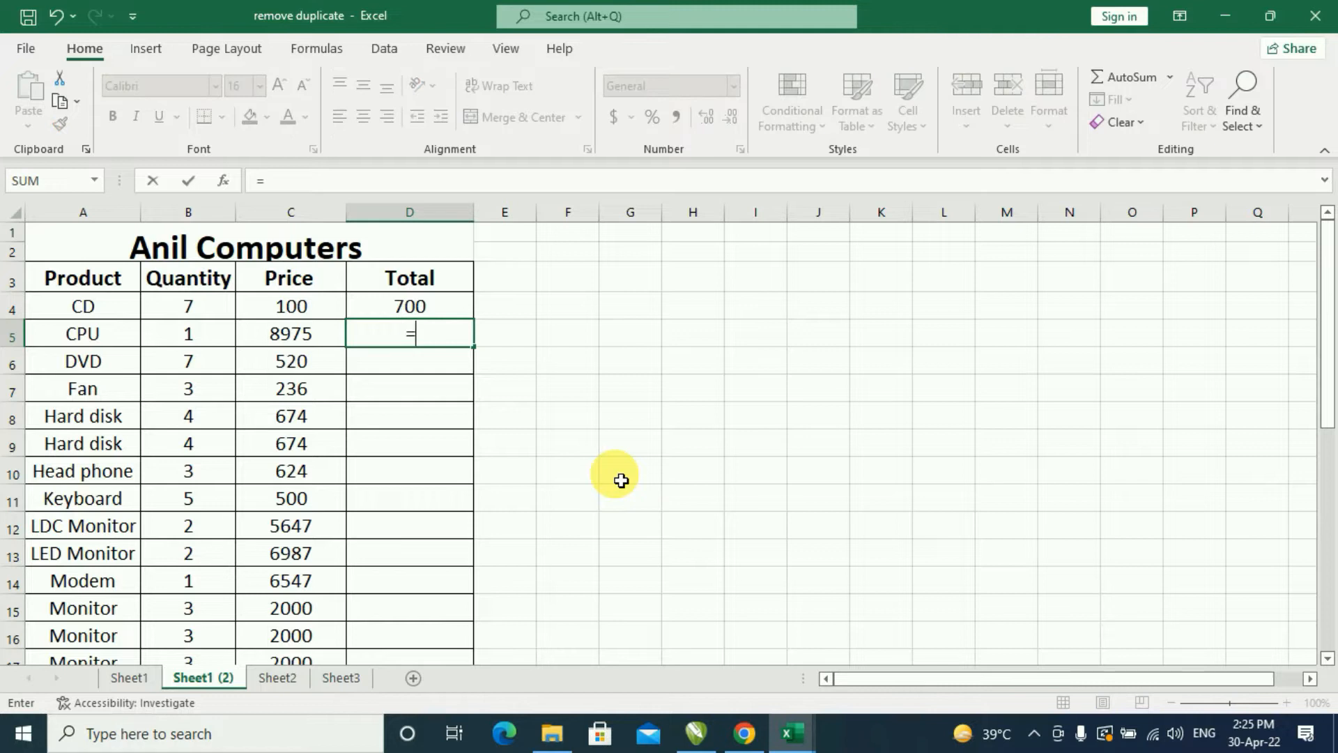
click(188, 341)
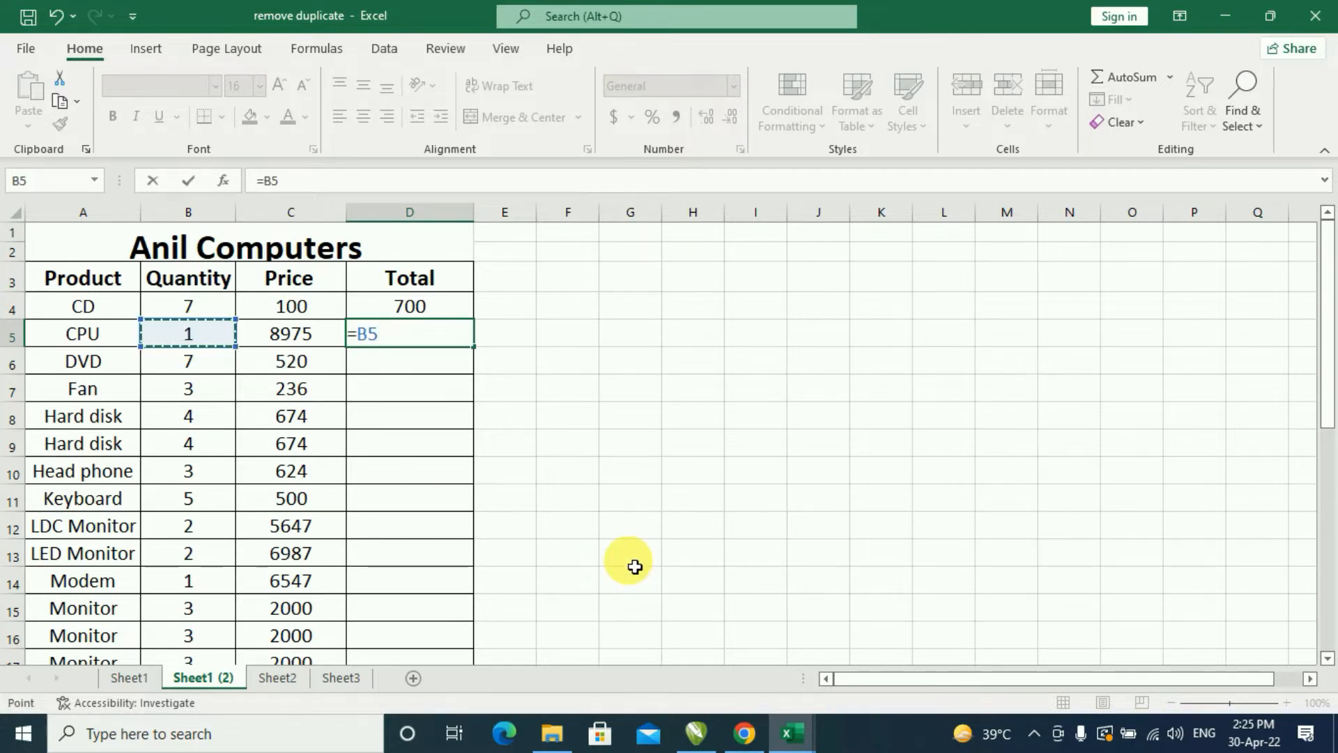
text(*)
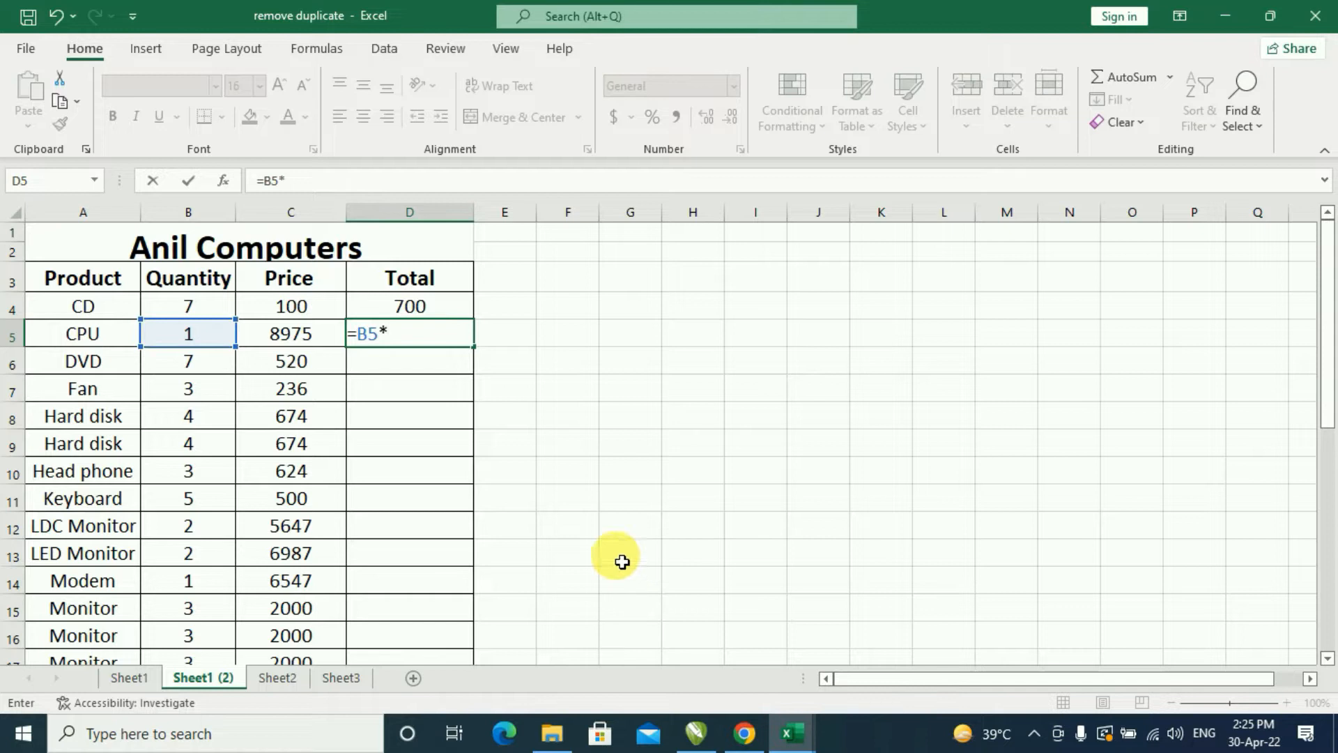
click(309, 336)
key(Return)
click(407, 335)
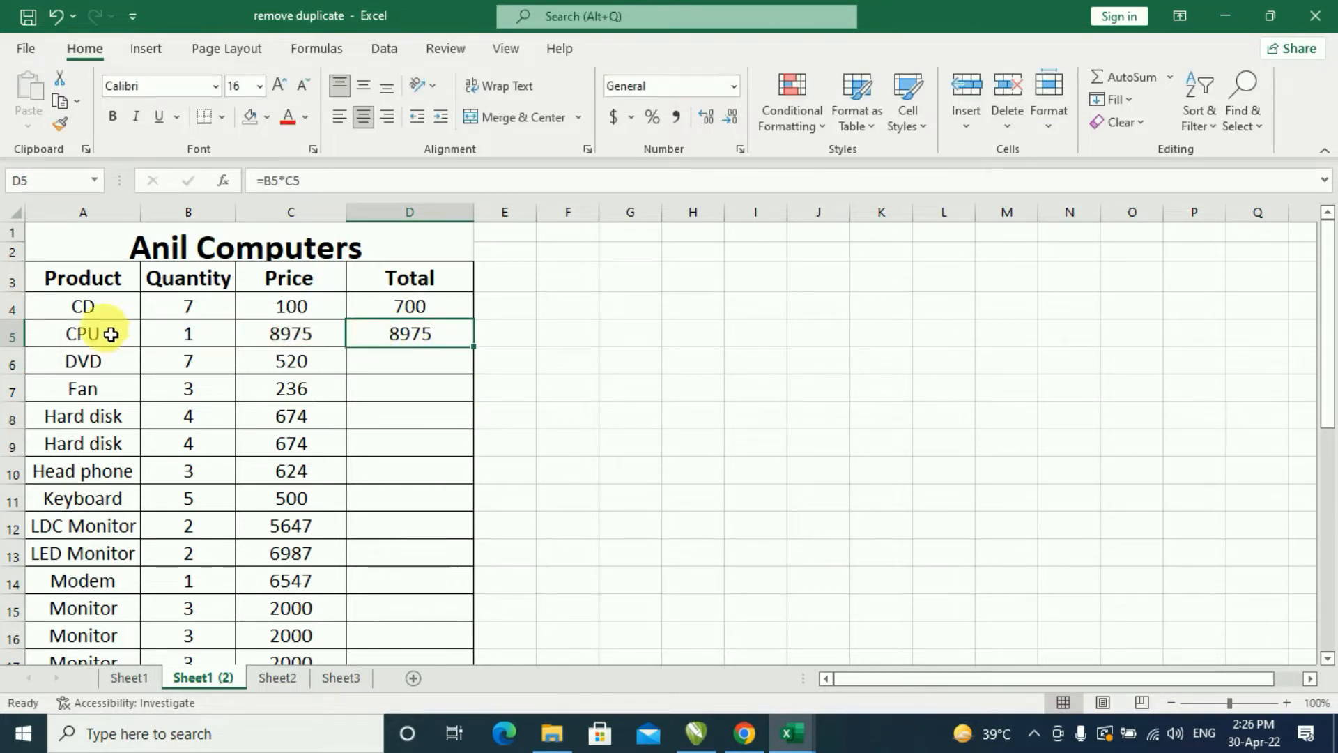
click(148, 336)
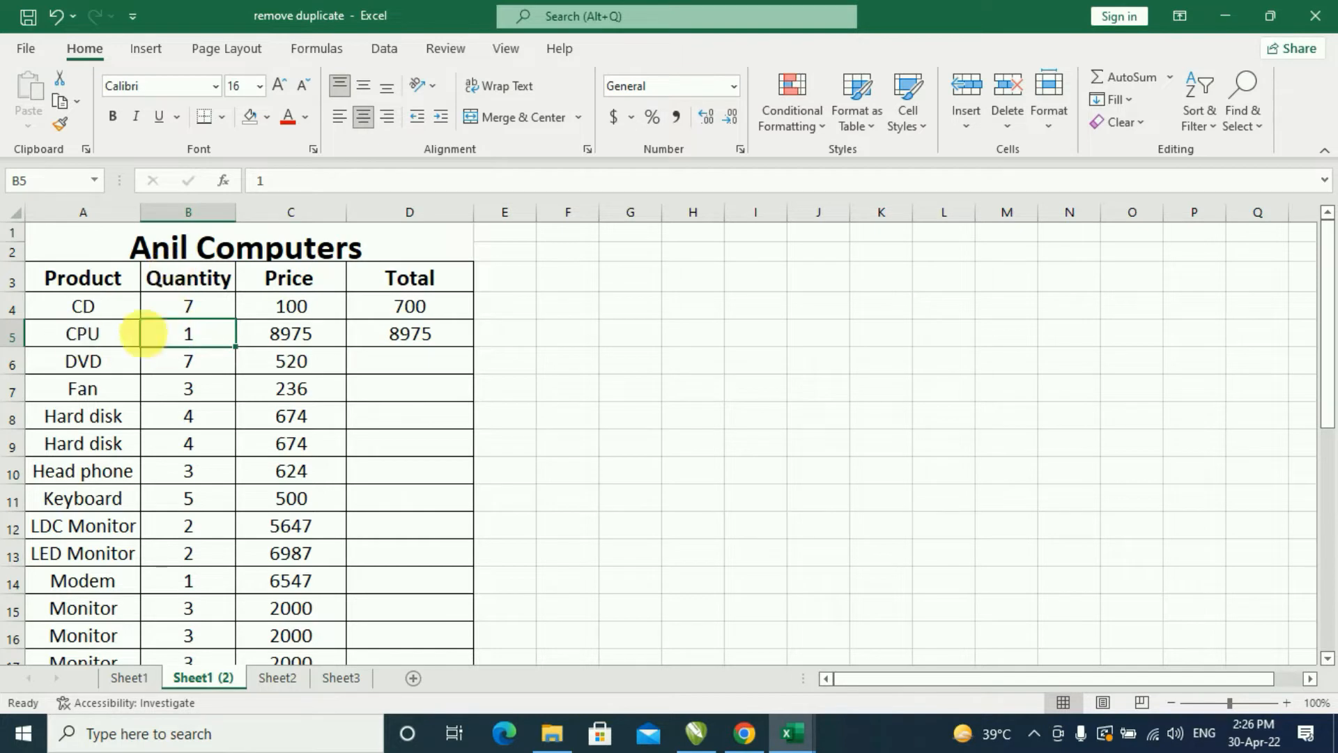
click(286, 333)
click(420, 347)
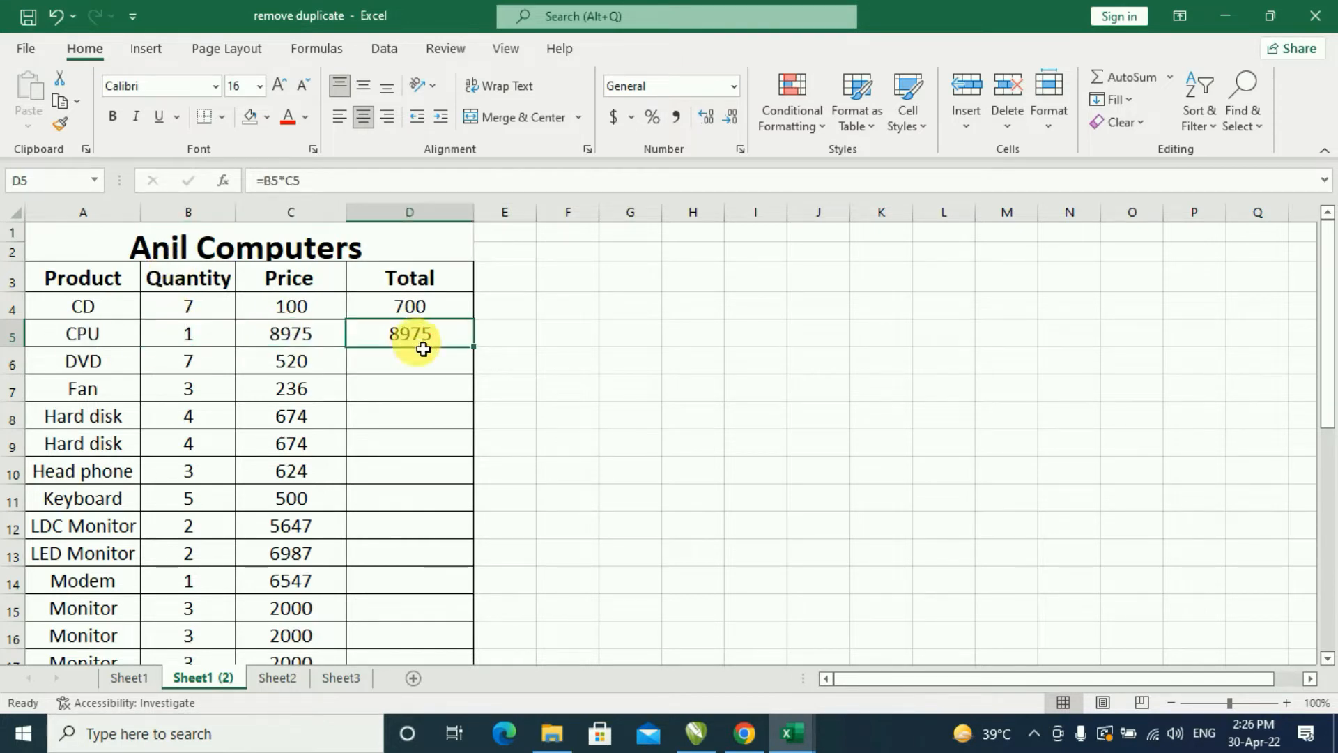
Set the CPU quantity in B5 to 2 and check the total formulas in D5 and D4.
click(202, 339)
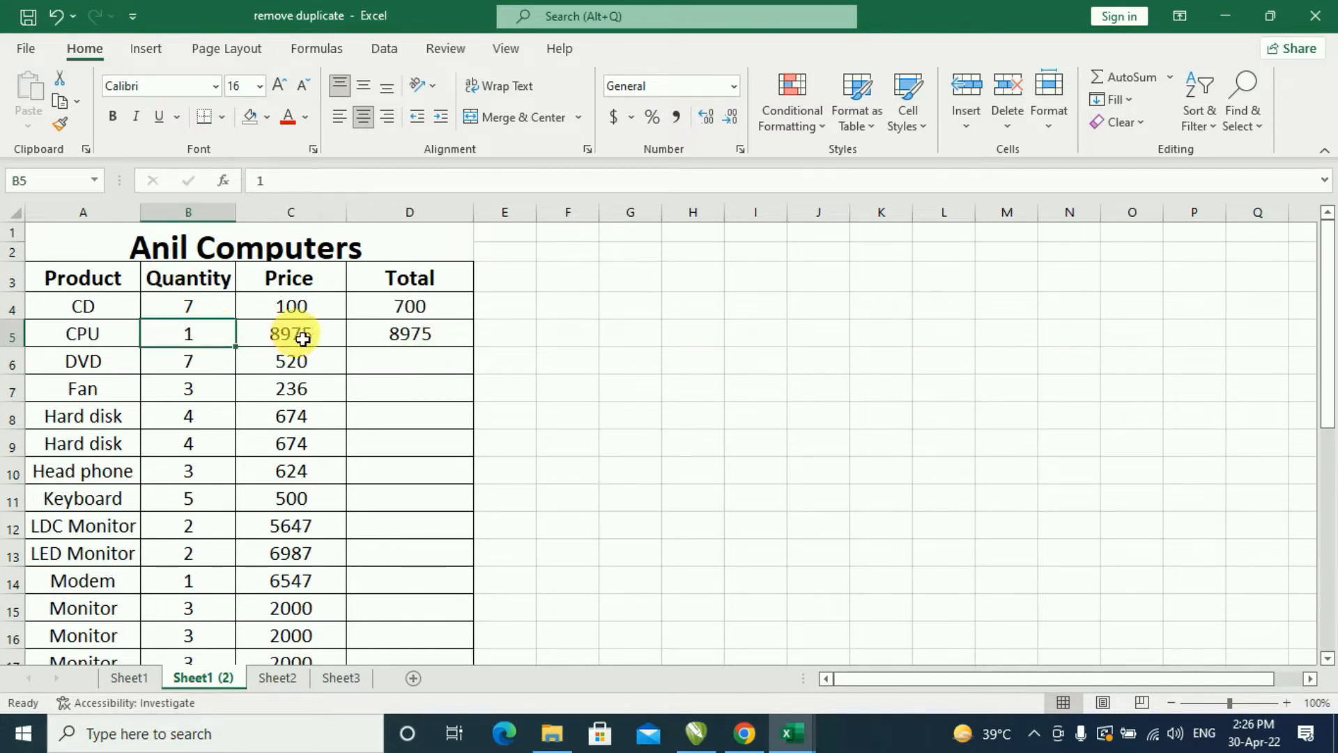
text(2)
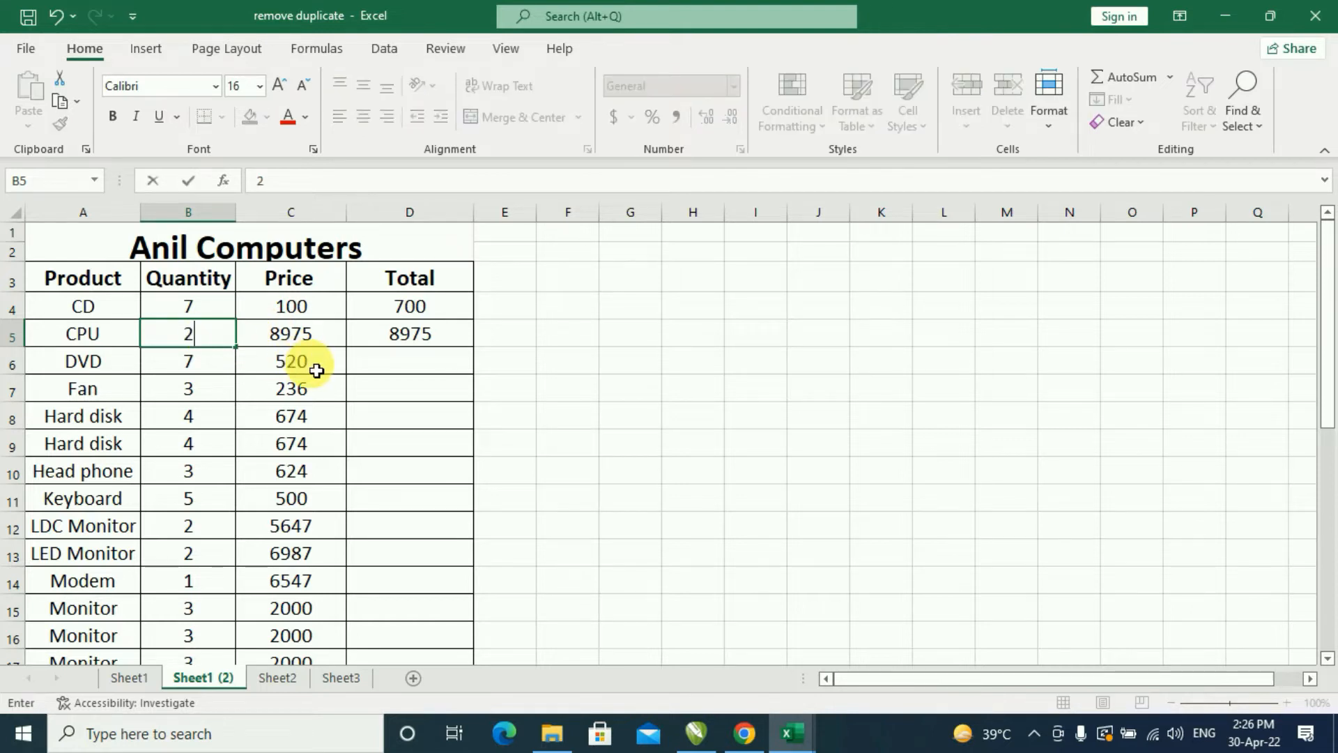
key(Return)
click(418, 337)
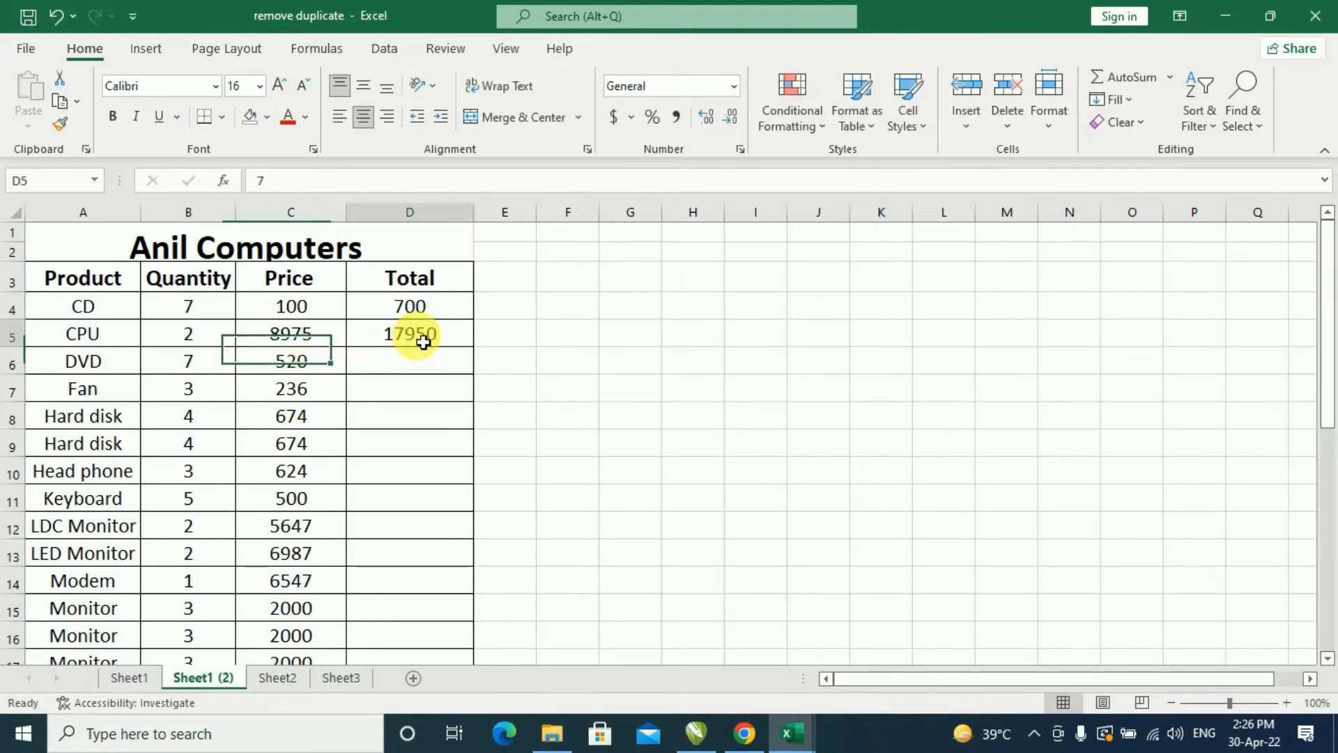
click(194, 338)
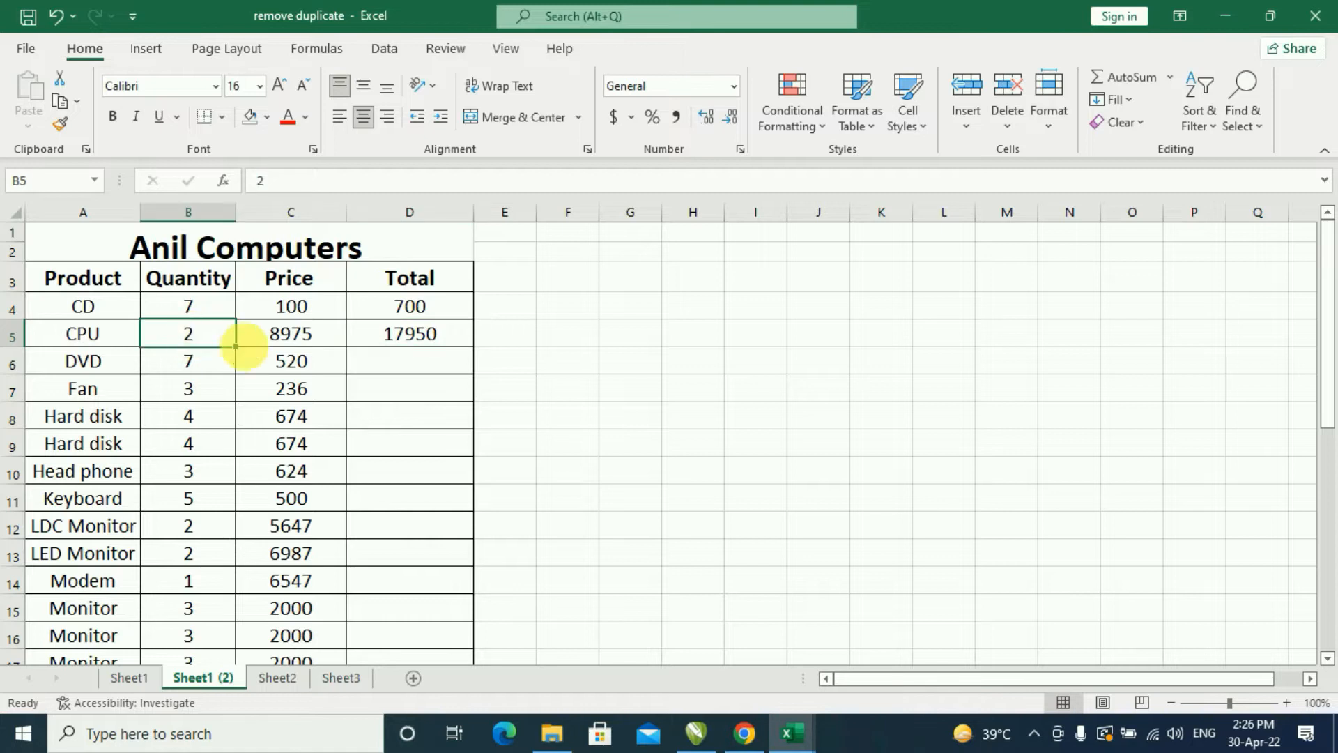
click(314, 347)
click(391, 335)
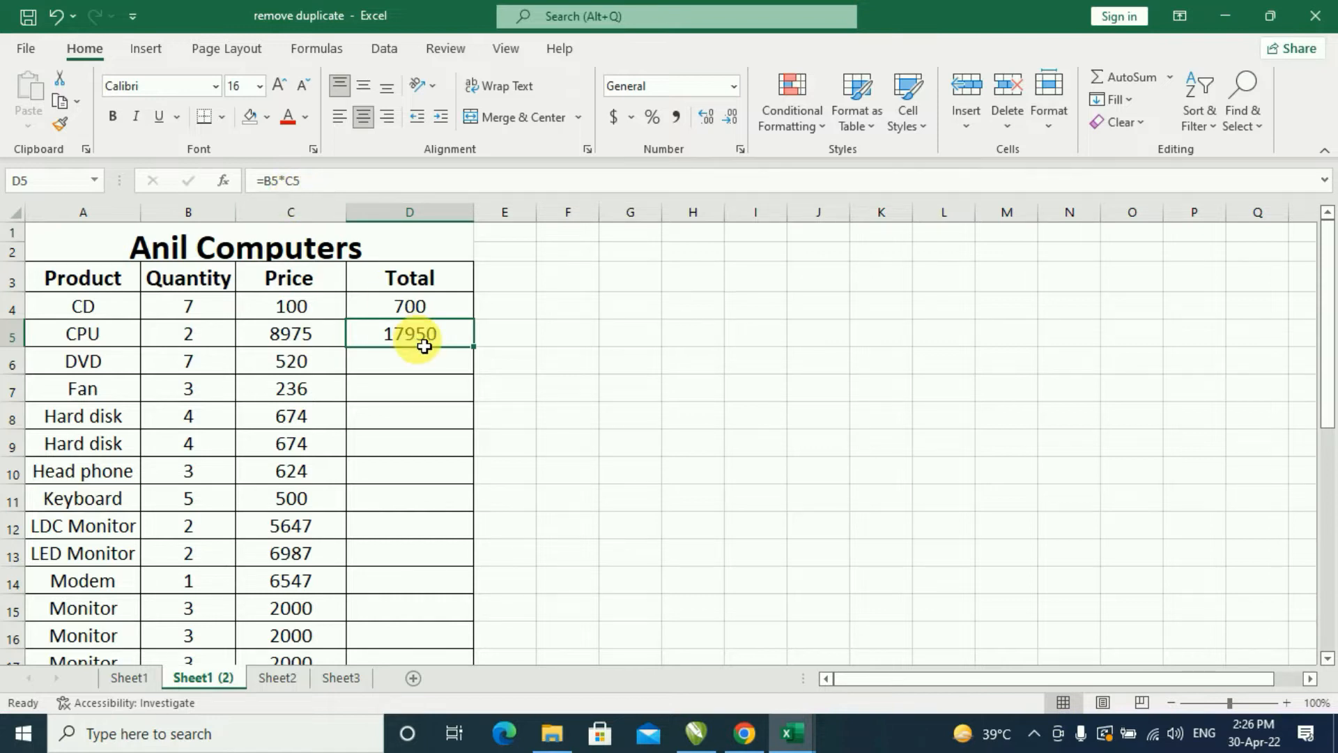
click(444, 308)
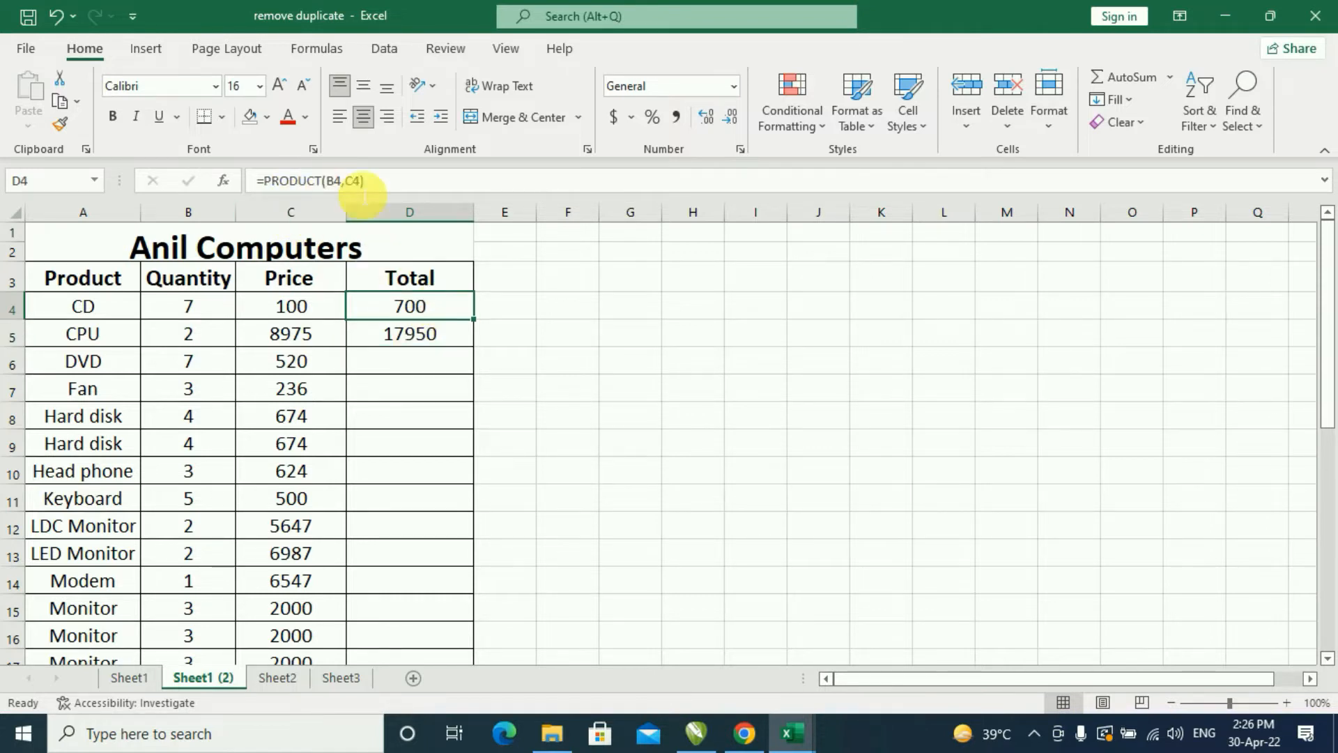
Fill the D5 multiplication formula down the rest of the Total column and check the first few totals.
click(432, 340)
drag(475, 347, 466, 588)
scroll(467, 587, up, 4)
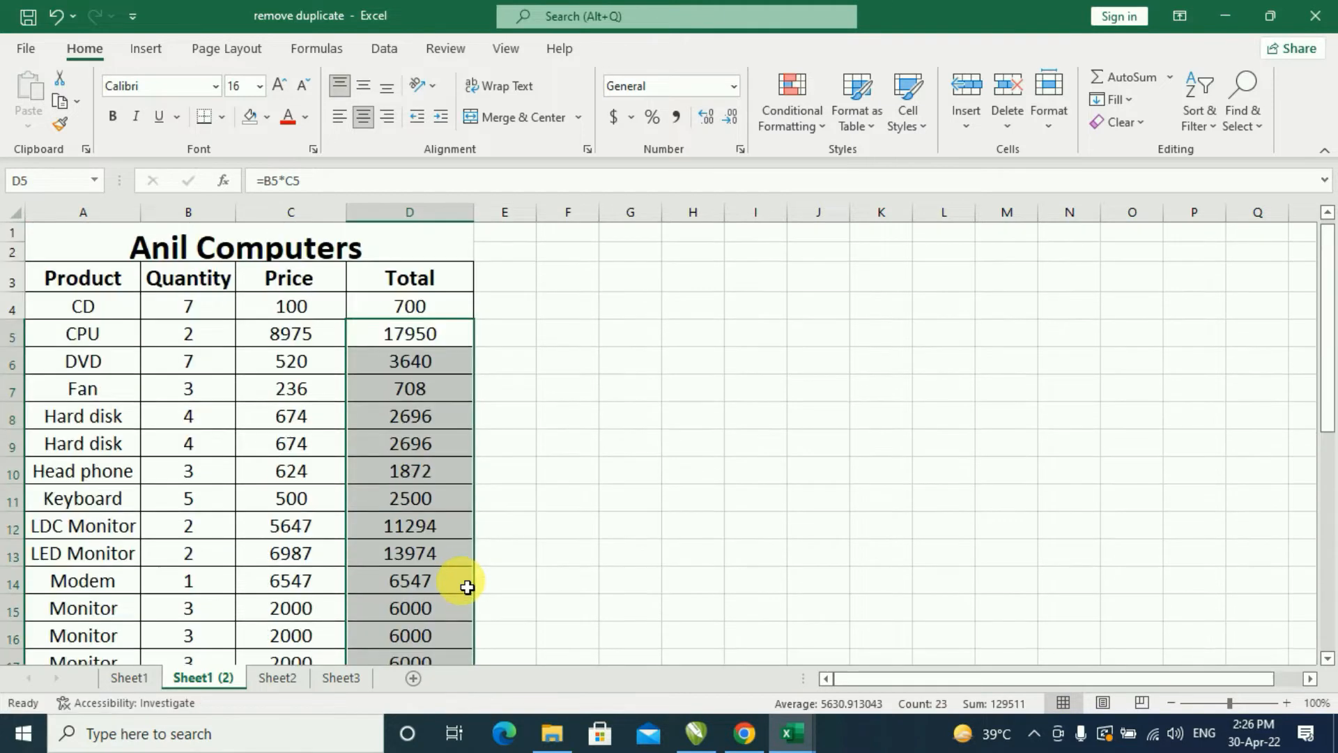
click(411, 386)
click(425, 360)
click(433, 397)
click(433, 360)
click(428, 307)
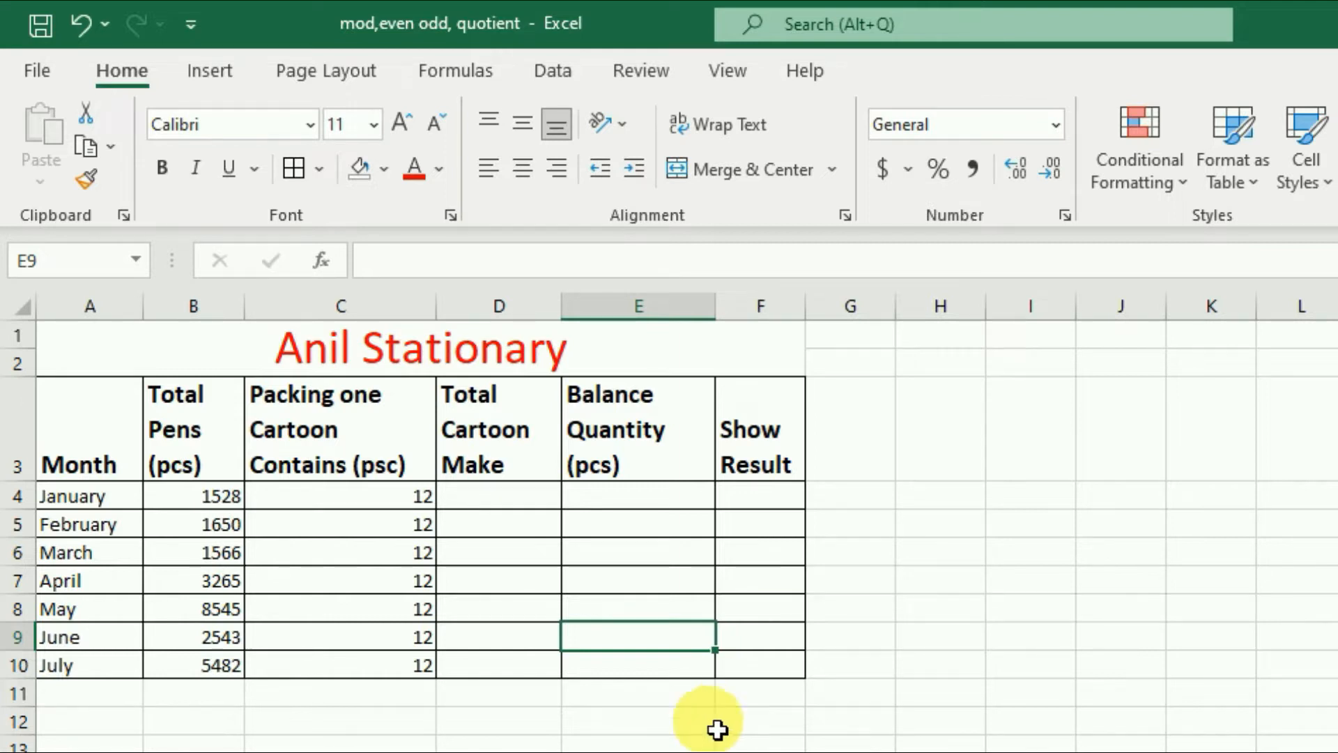
Examine the months and their total pen quantities in the stationery table of the "mod,even odd, quotient" workbook.
scroll(729, 702, up, 2)
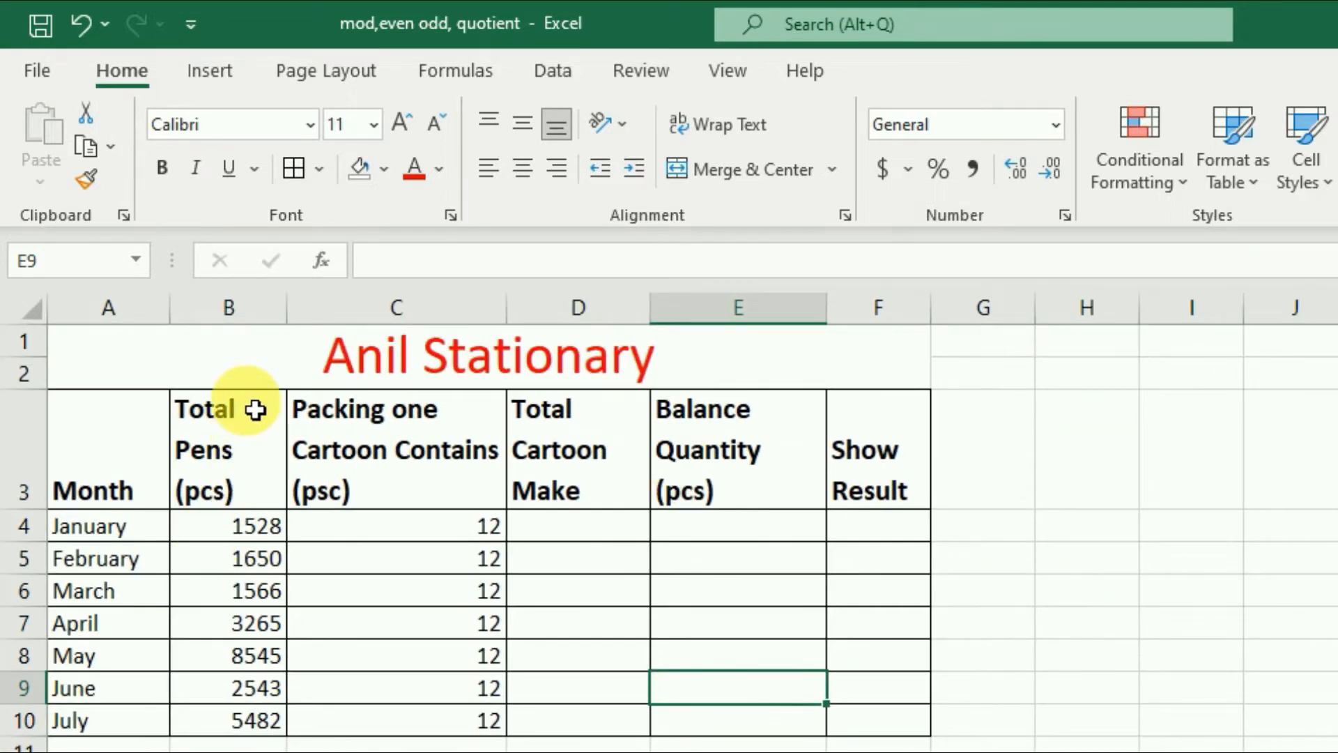
click(248, 537)
click(253, 557)
click(96, 558)
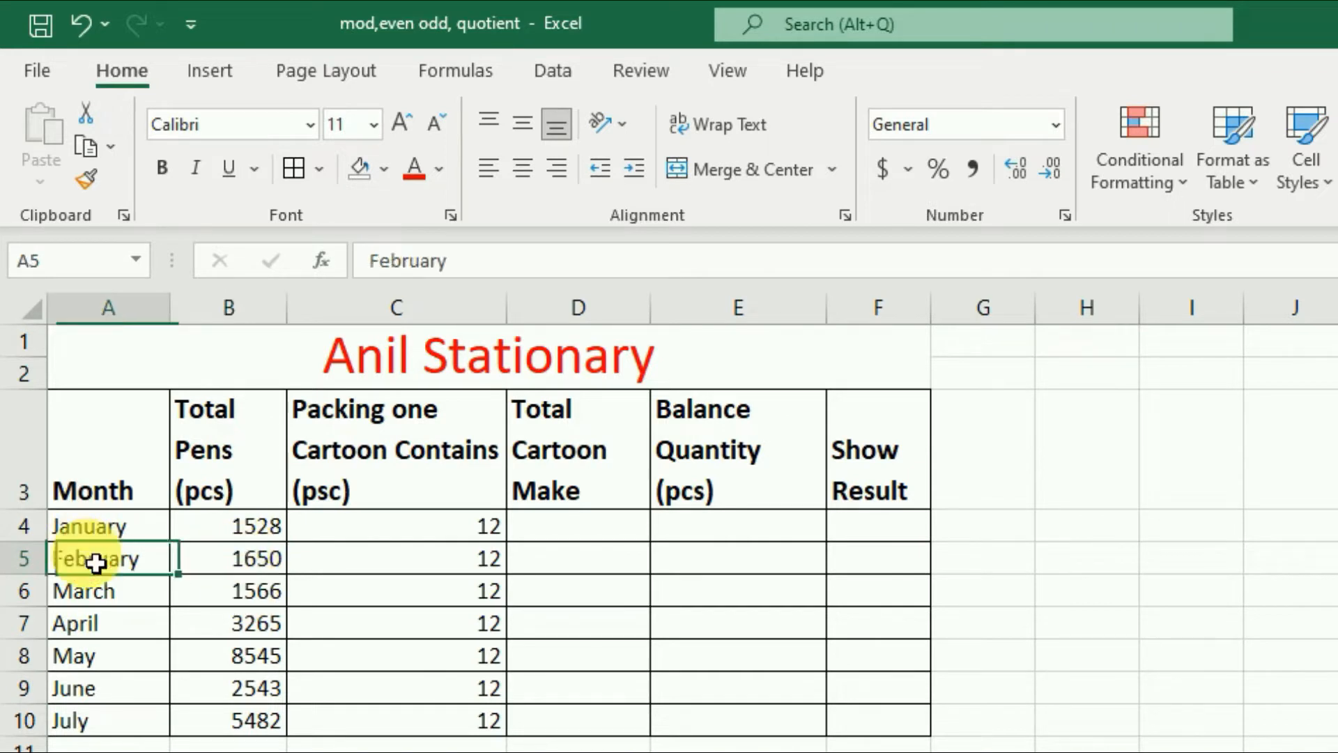
click(104, 592)
click(112, 654)
click(248, 659)
click(244, 527)
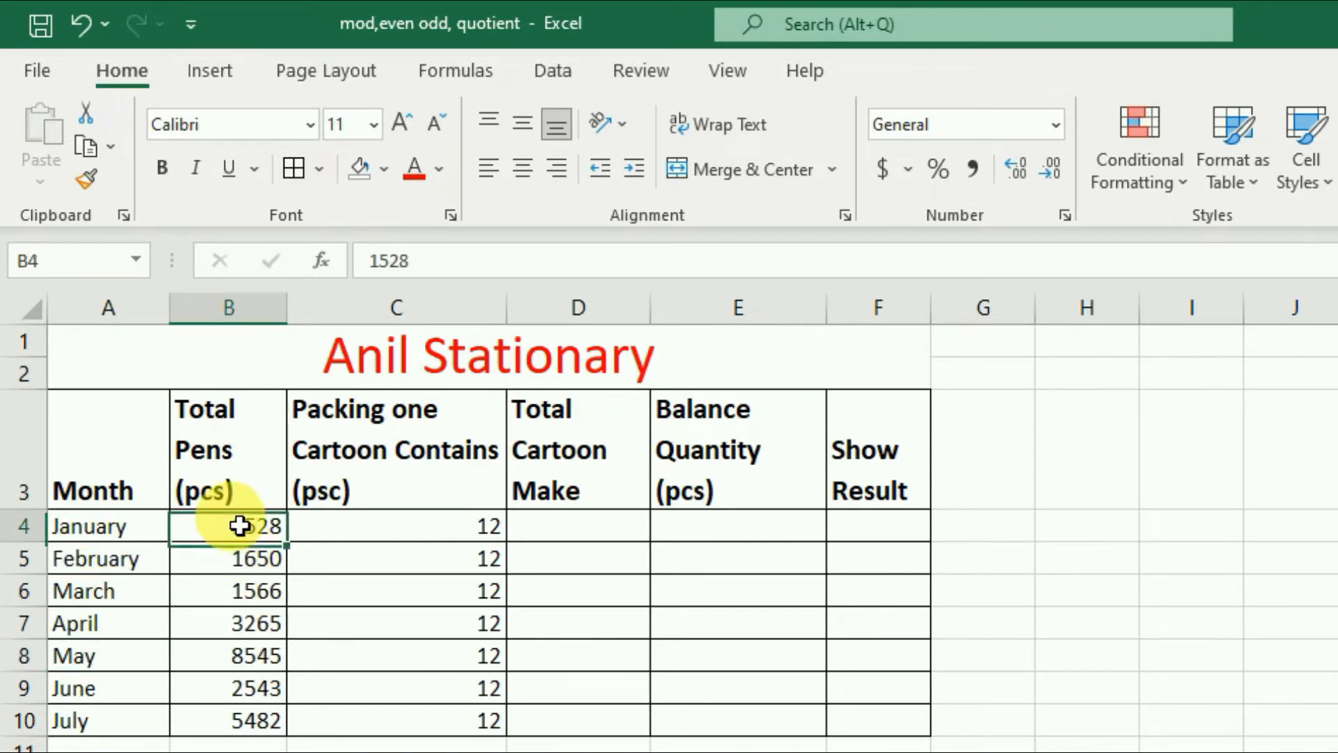
click(251, 568)
click(251, 591)
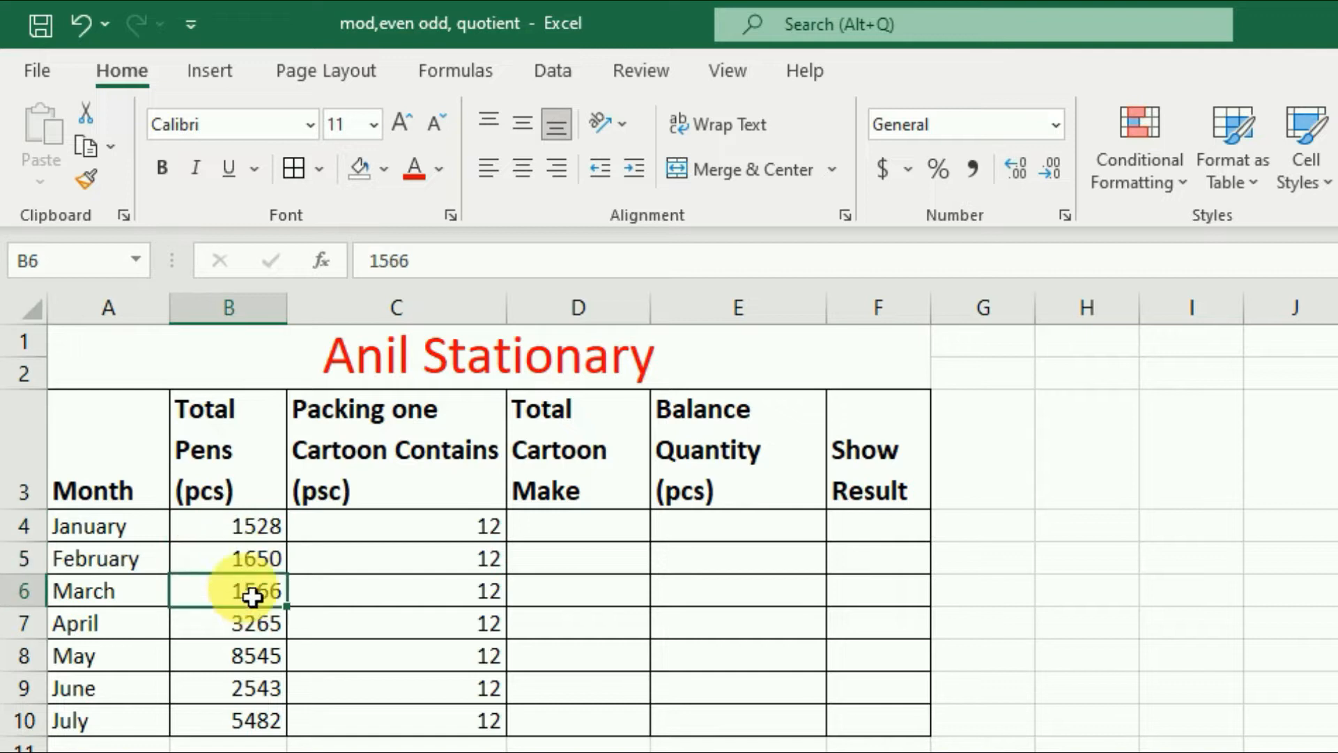
click(241, 689)
click(242, 558)
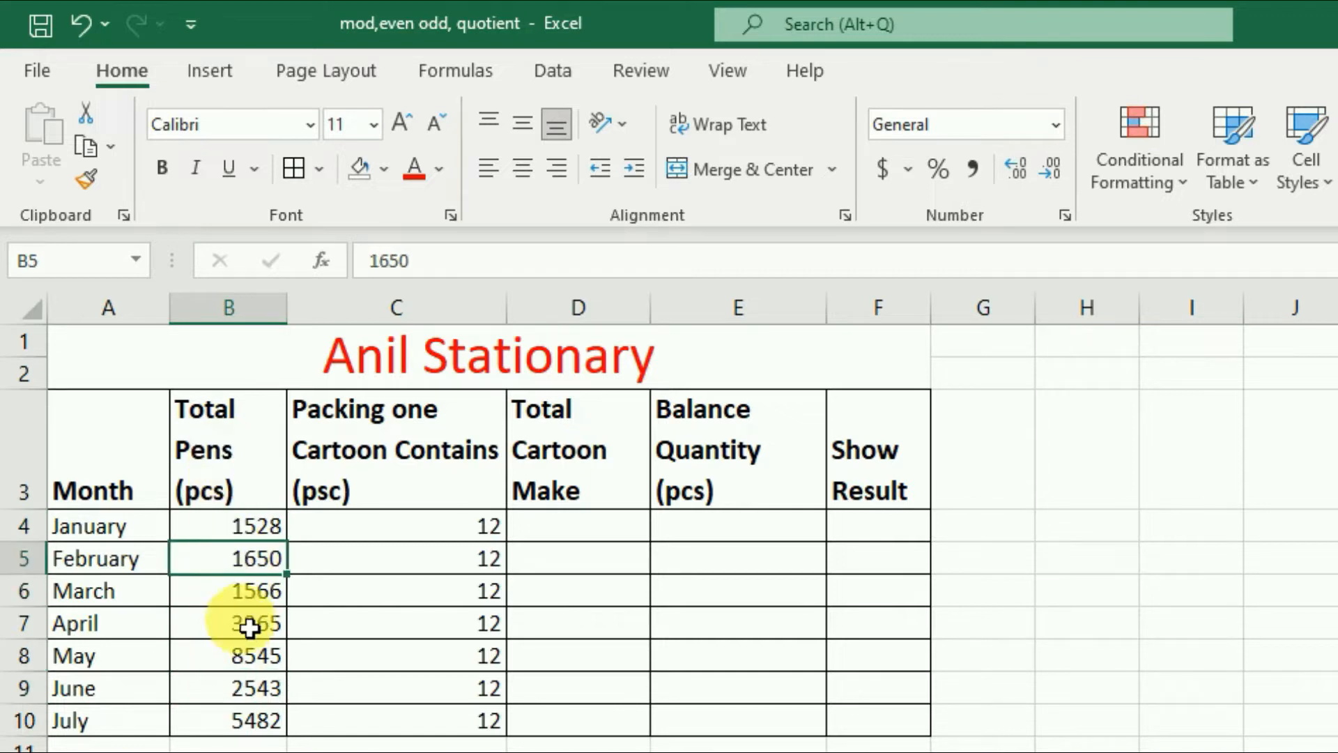
click(242, 623)
click(244, 690)
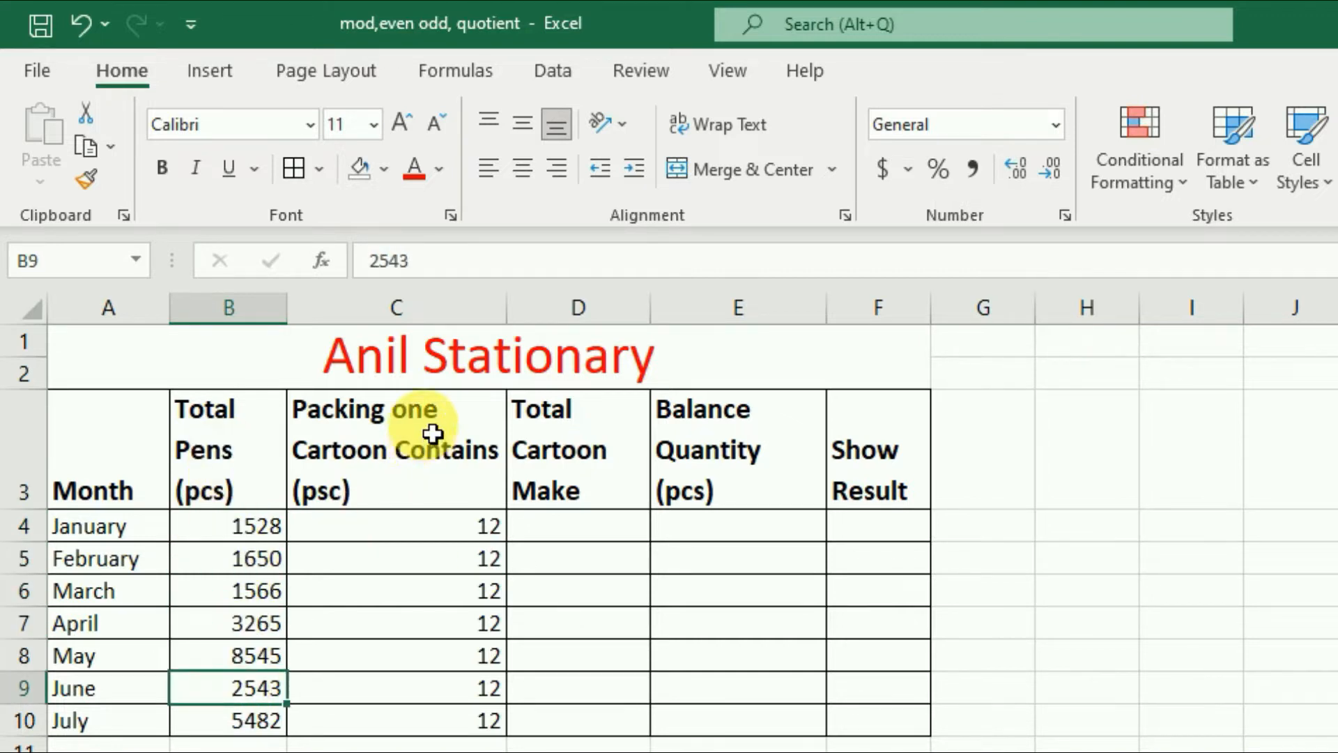
Examine the pieces per carton and the January cells for total cartons made and balance quantity.
click(429, 481)
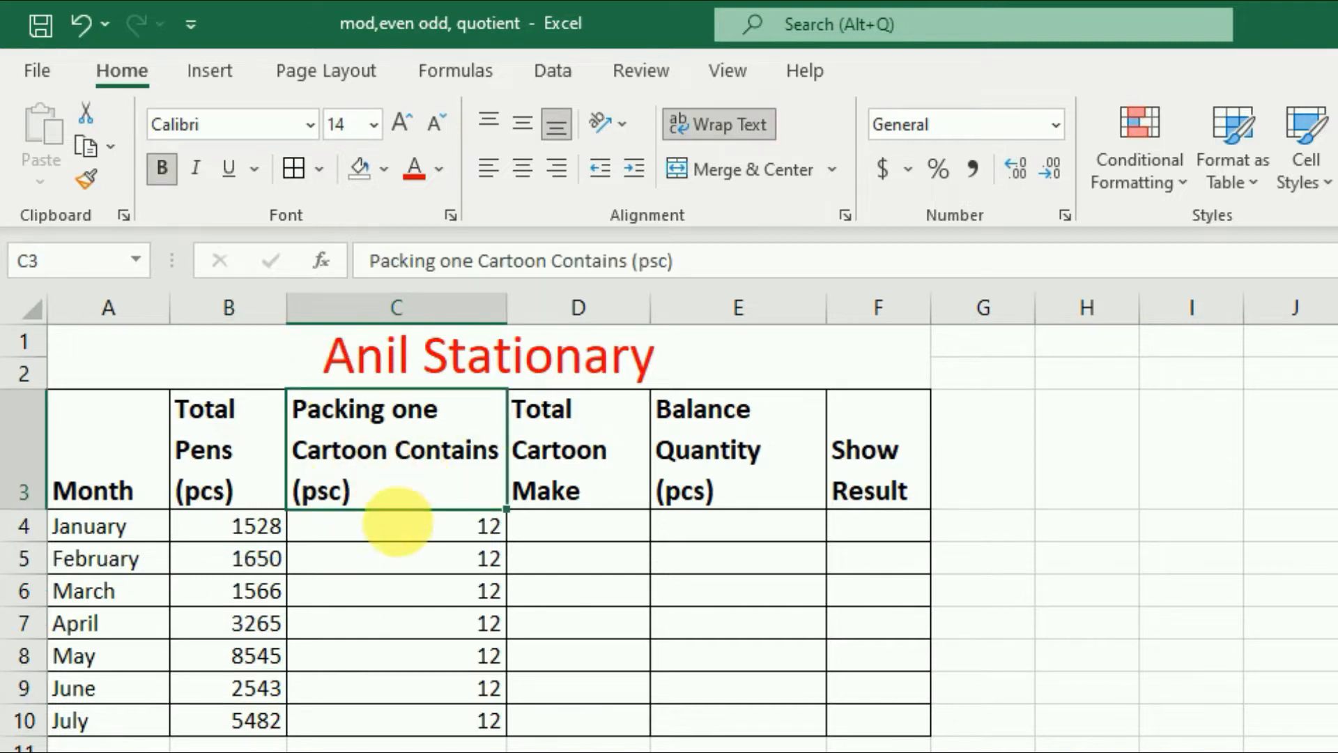
click(480, 527)
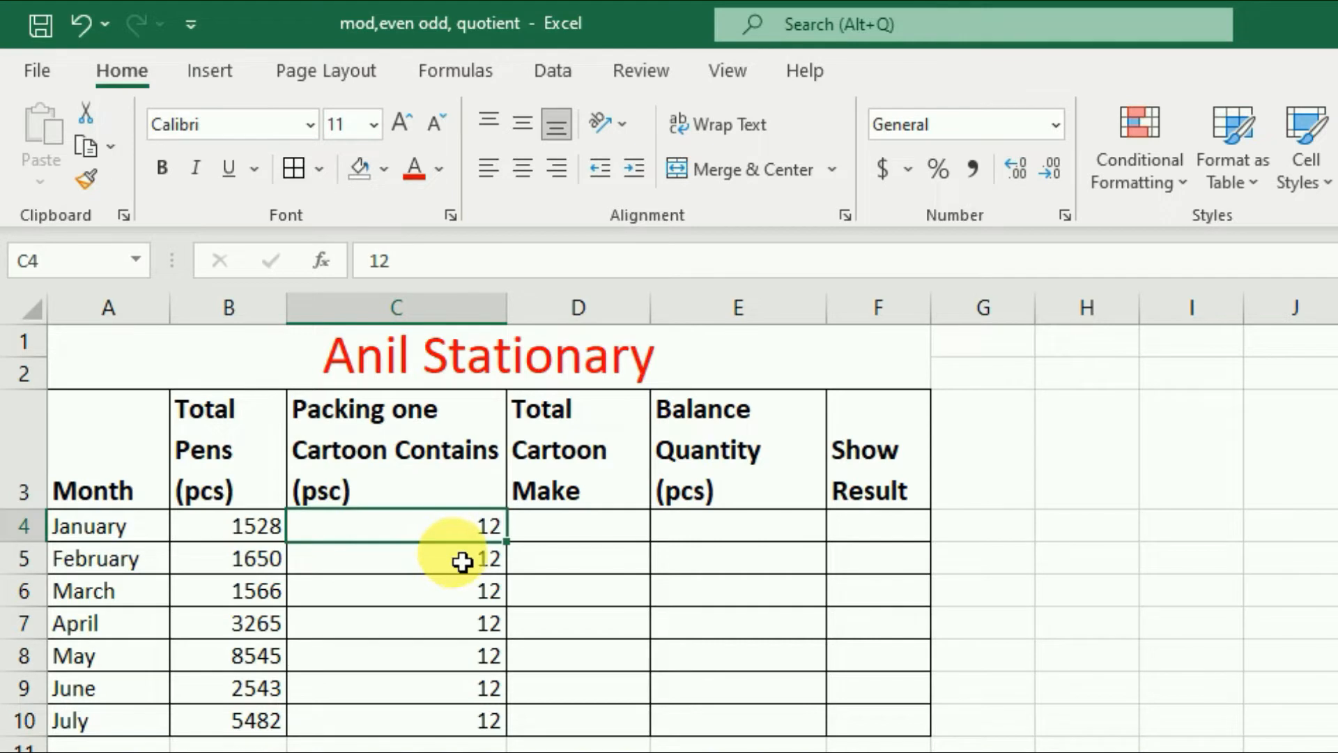
click(586, 531)
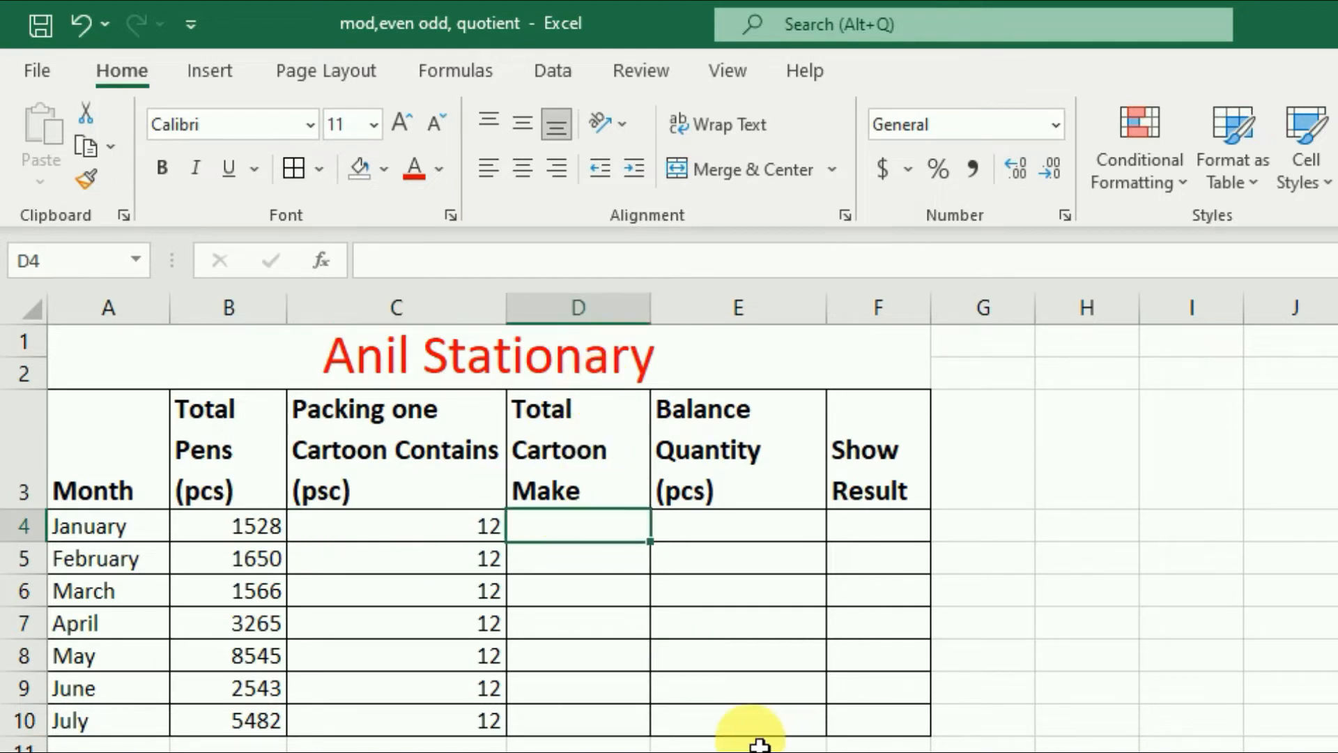
click(247, 537)
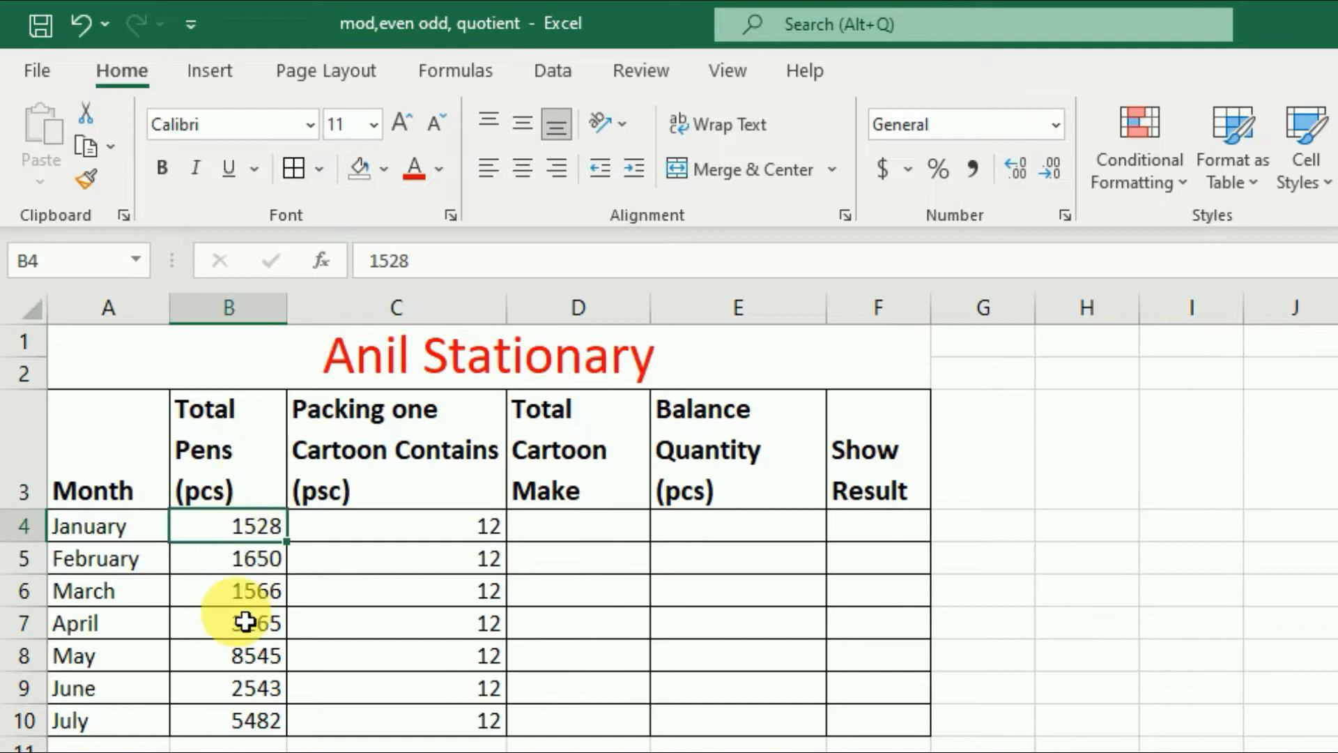
click(439, 537)
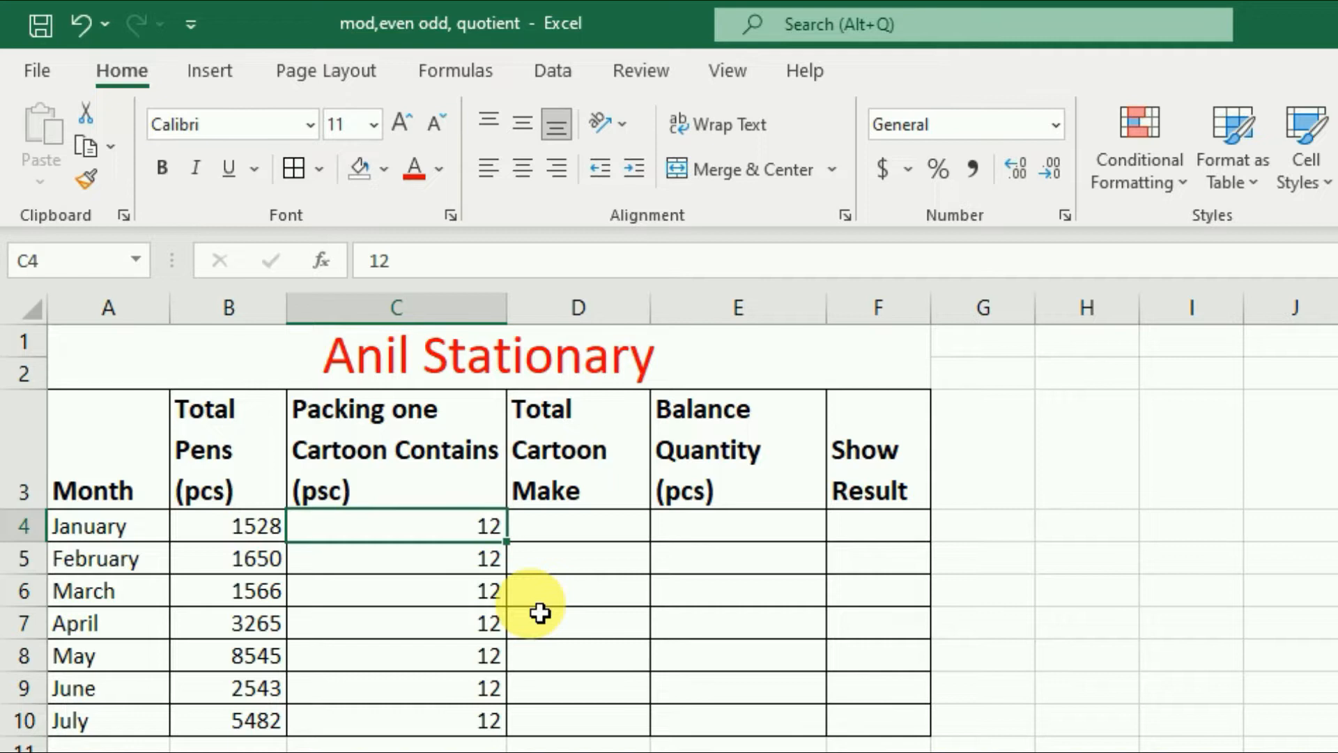
click(603, 530)
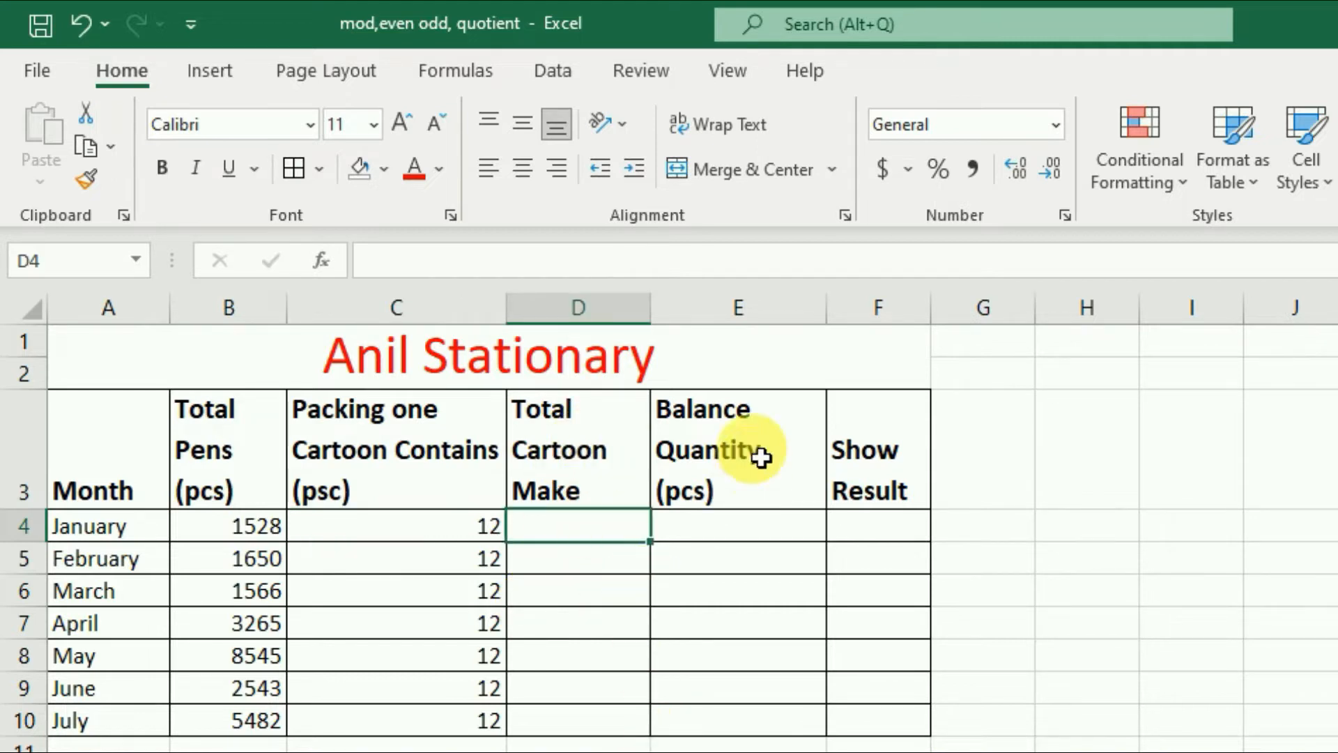
click(727, 541)
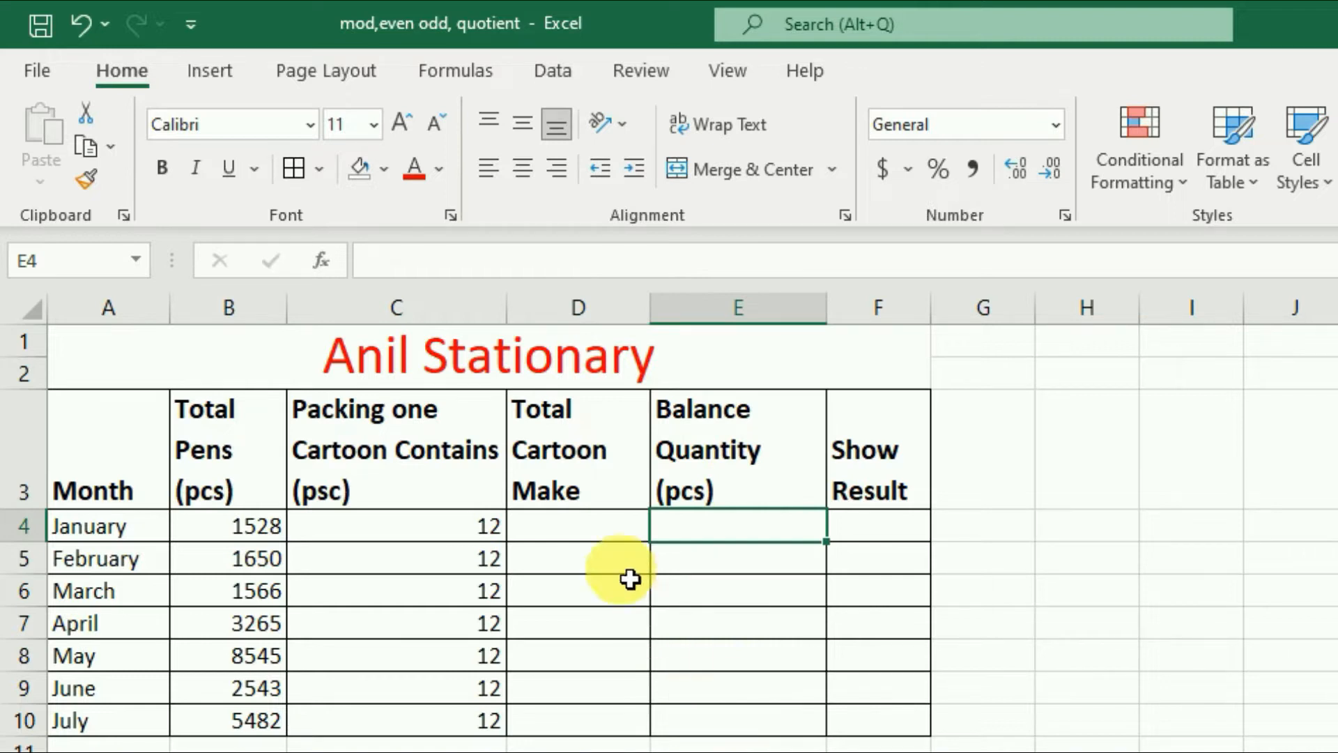
Calculate January's total cartons in D4 with =QUOTIENT(B4,C4) and check the formula.
click(600, 529)
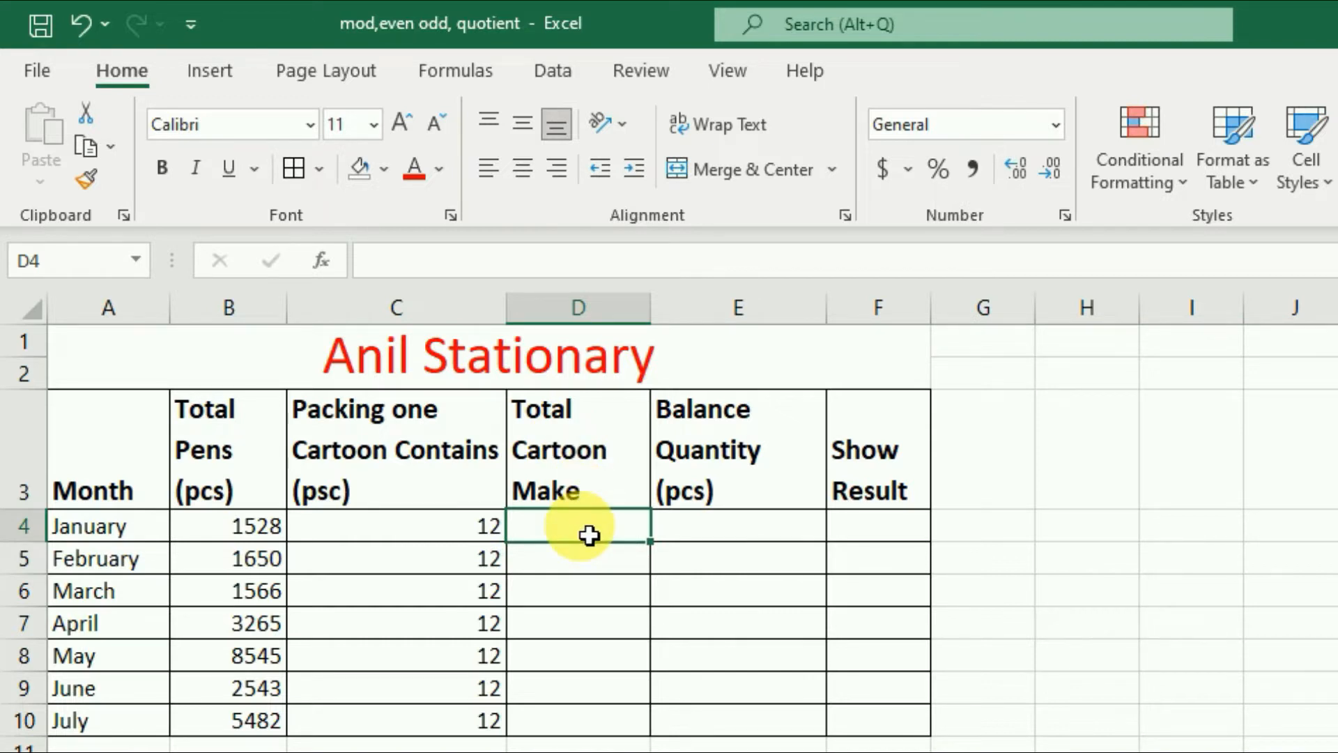
text(=)
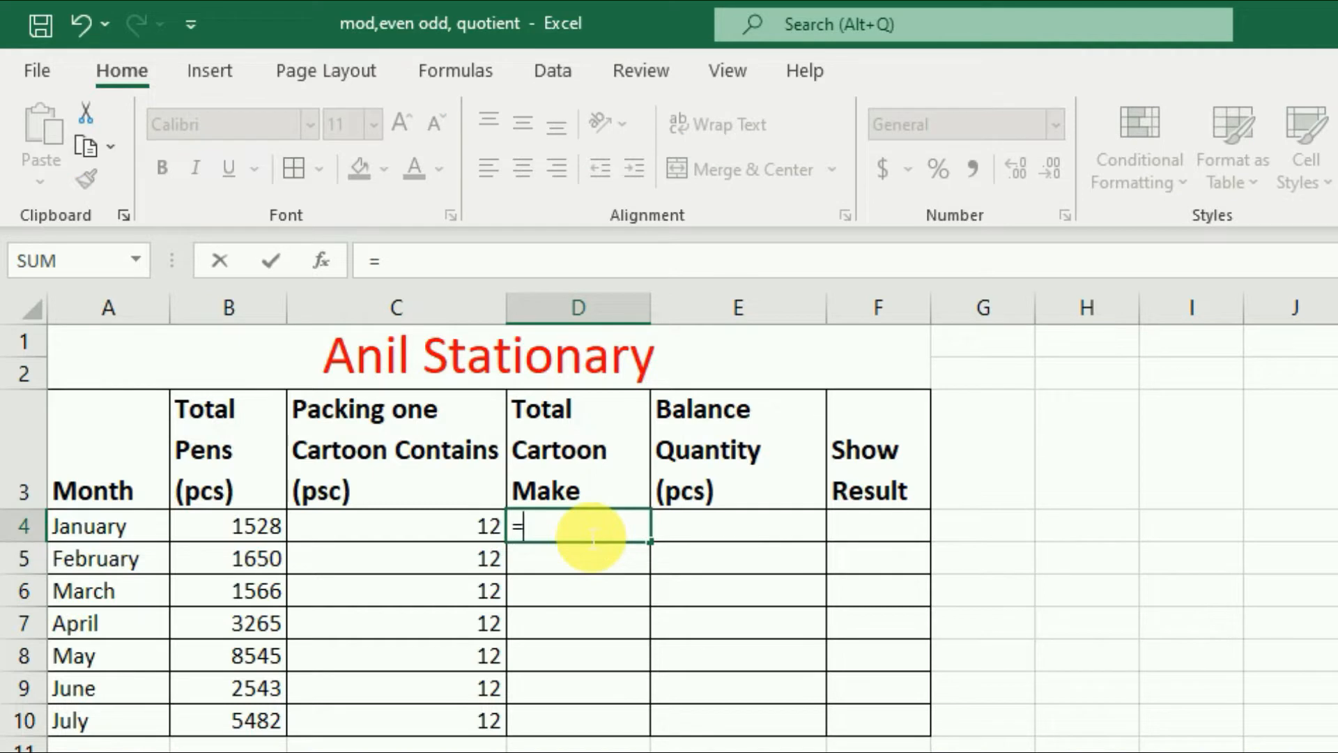
text(qu)
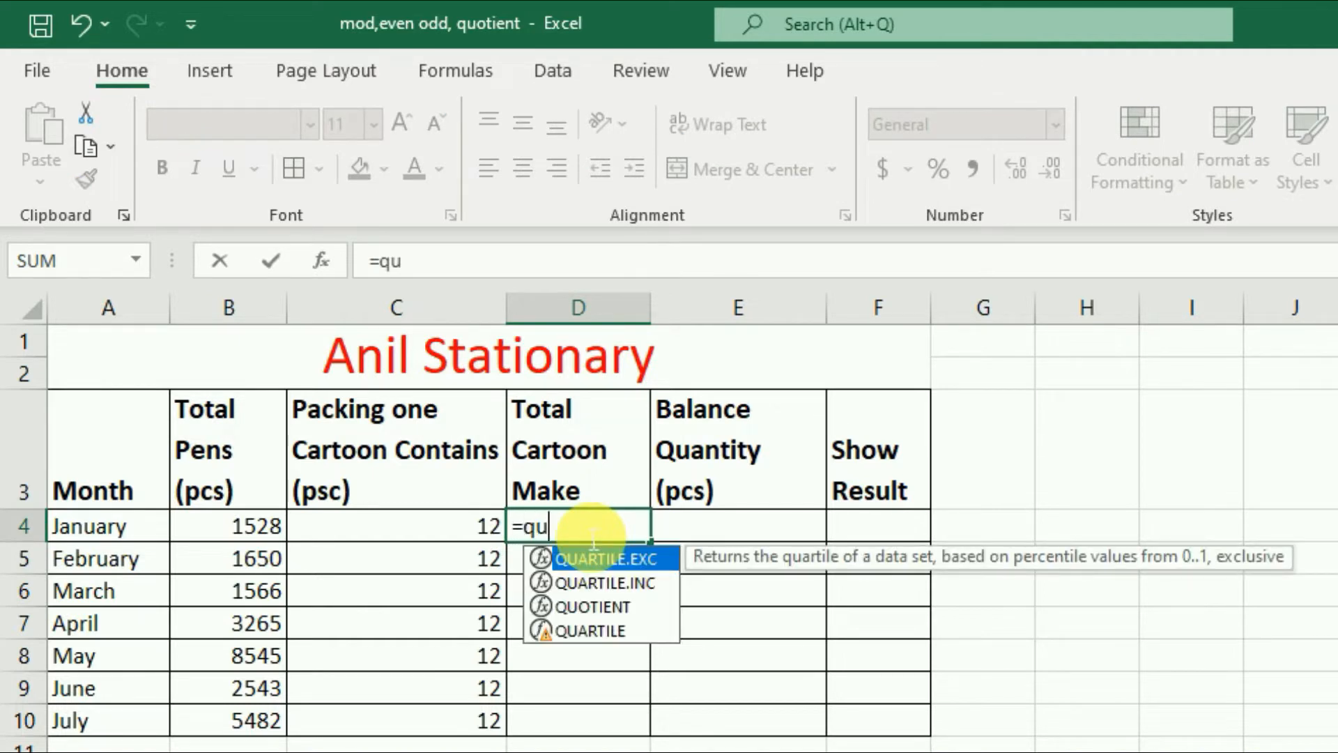
double_click(593, 603)
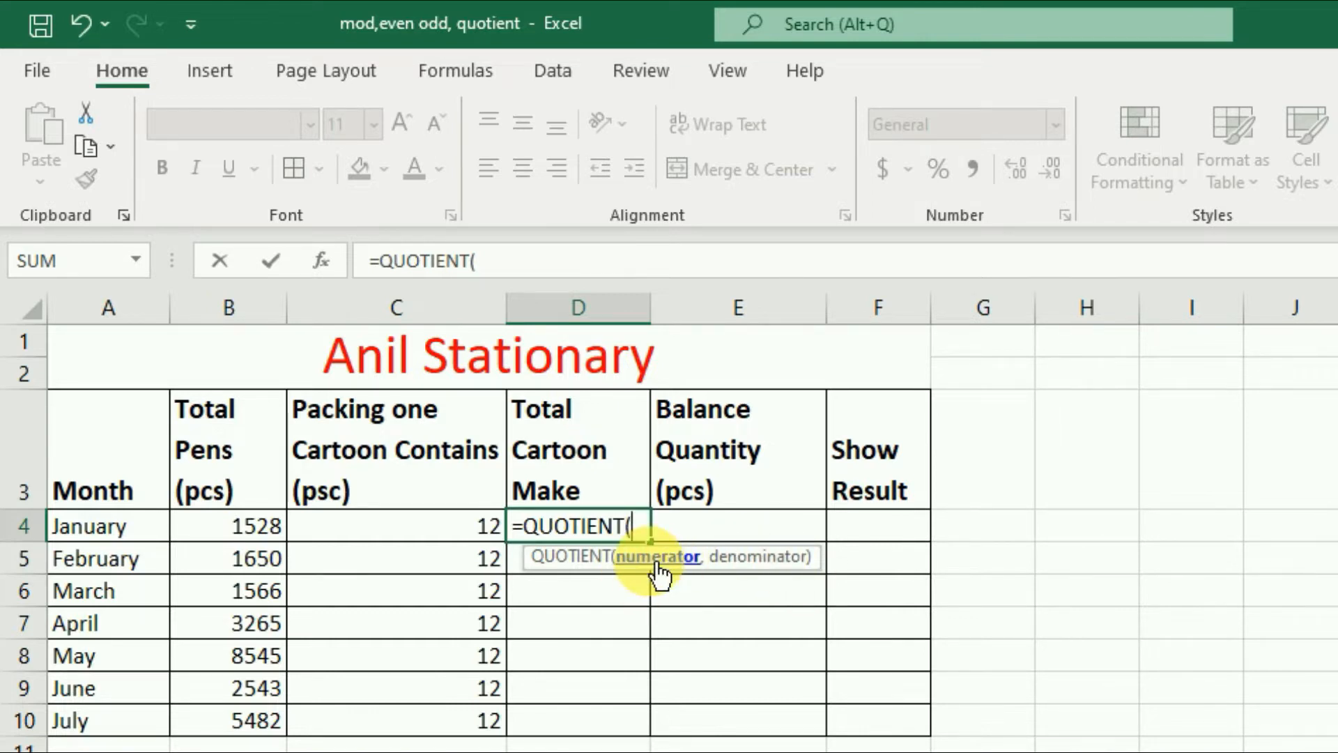
click(262, 539)
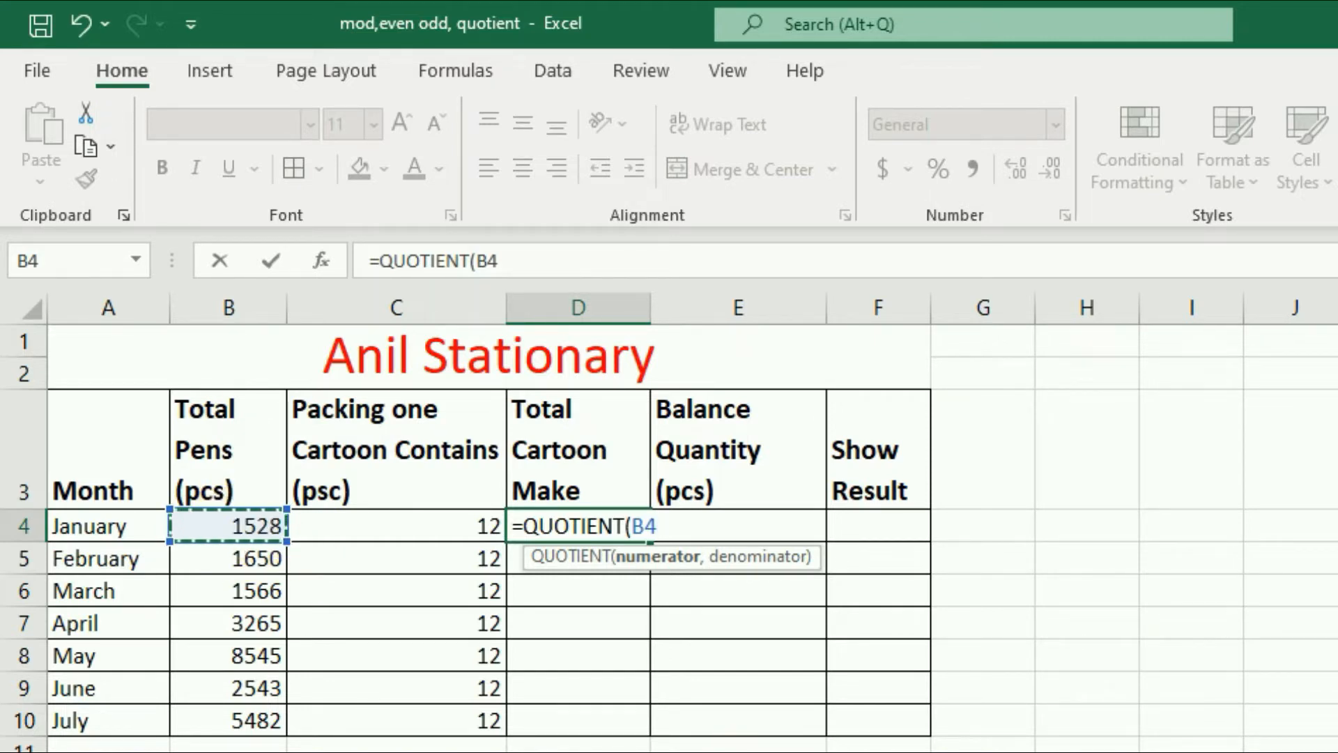
text(,)
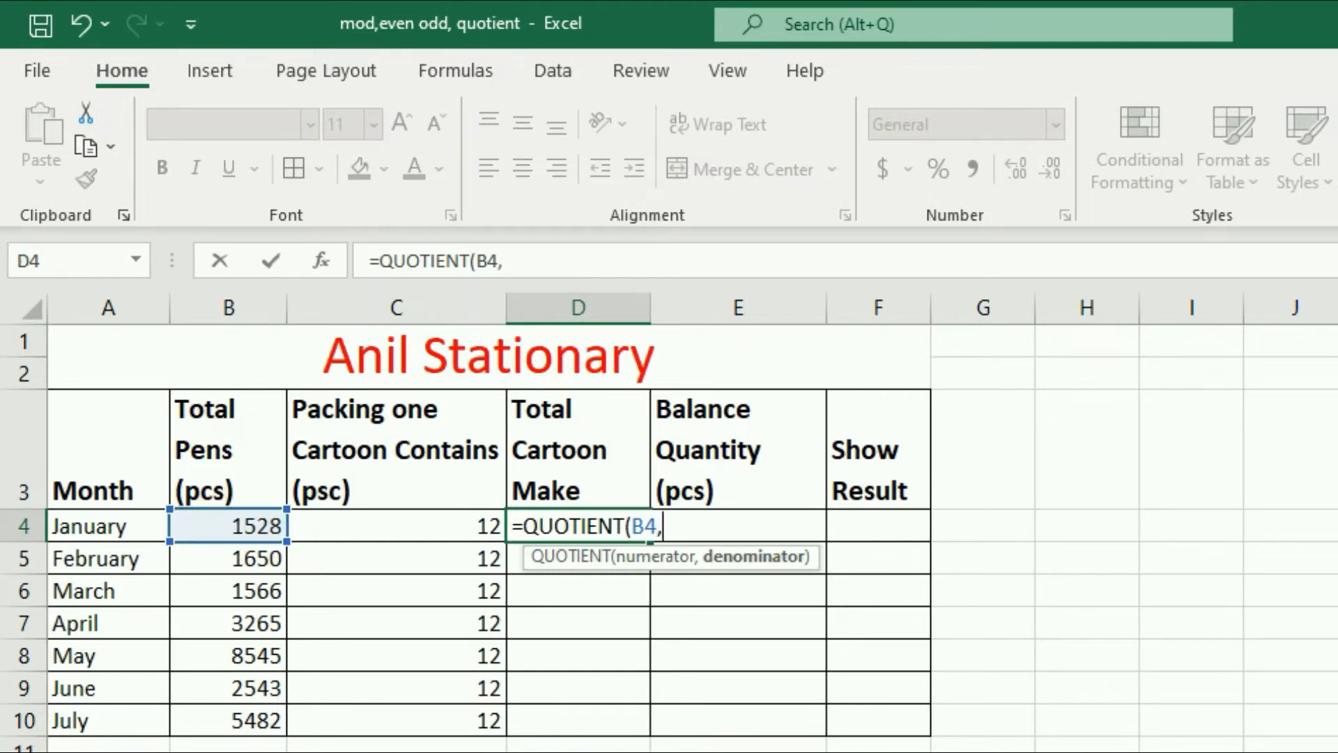
click(401, 543)
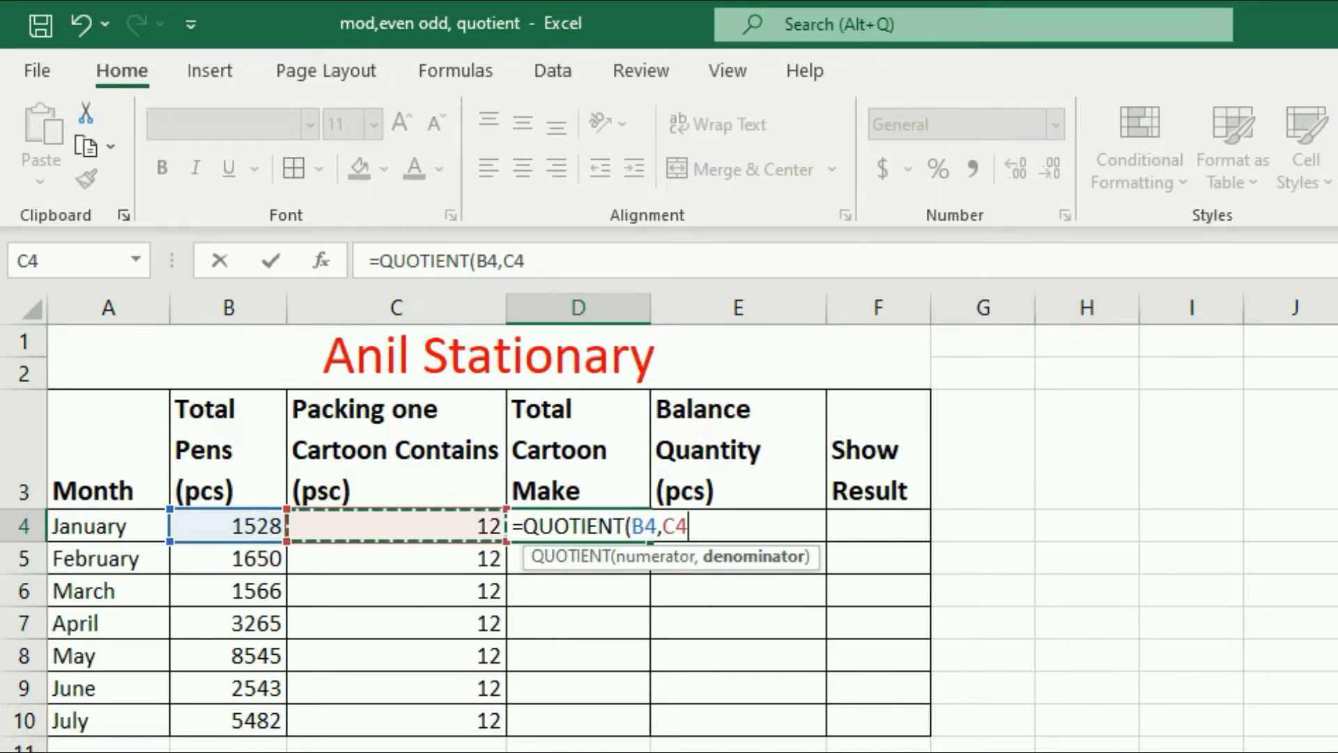
text())
key(Return)
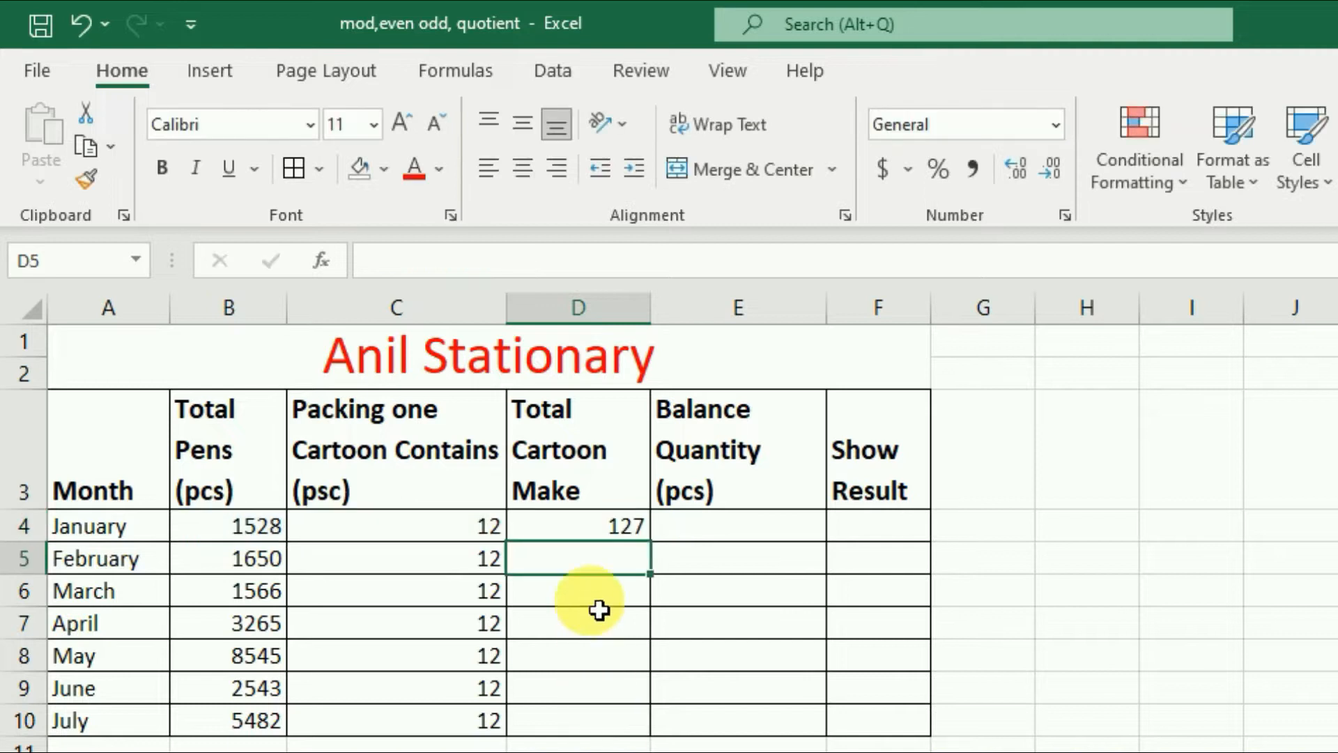
click(597, 525)
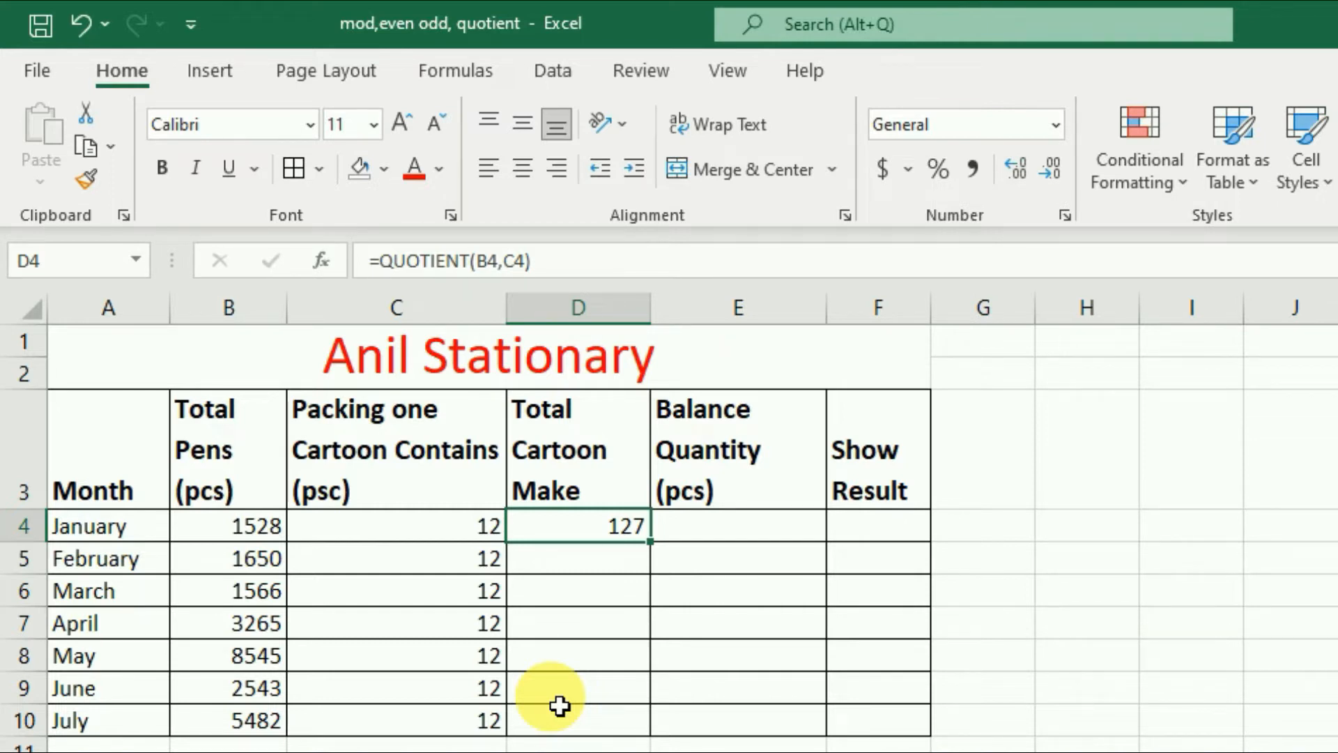
Calculate January's balance quantity in E4 with =MOD(B4,C4) and check it alongside the carton formula in D4.
click(740, 542)
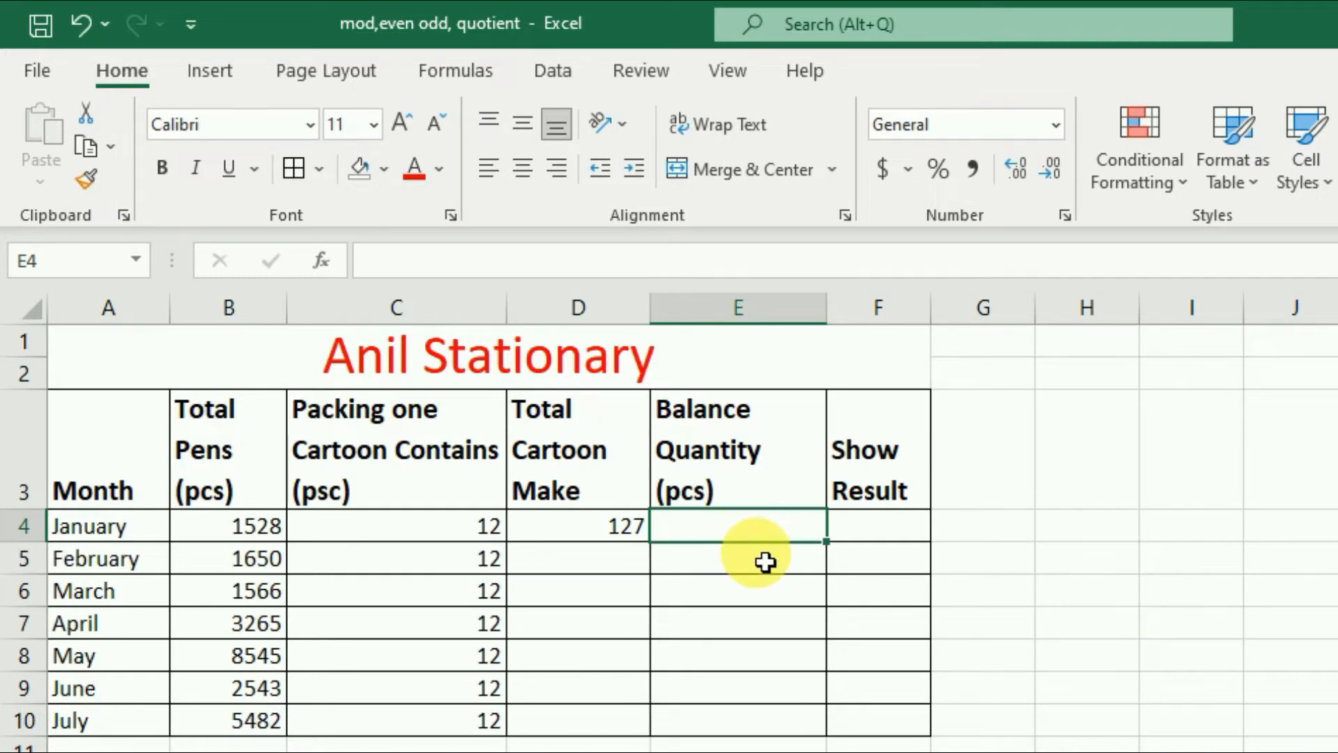
text(=mod )
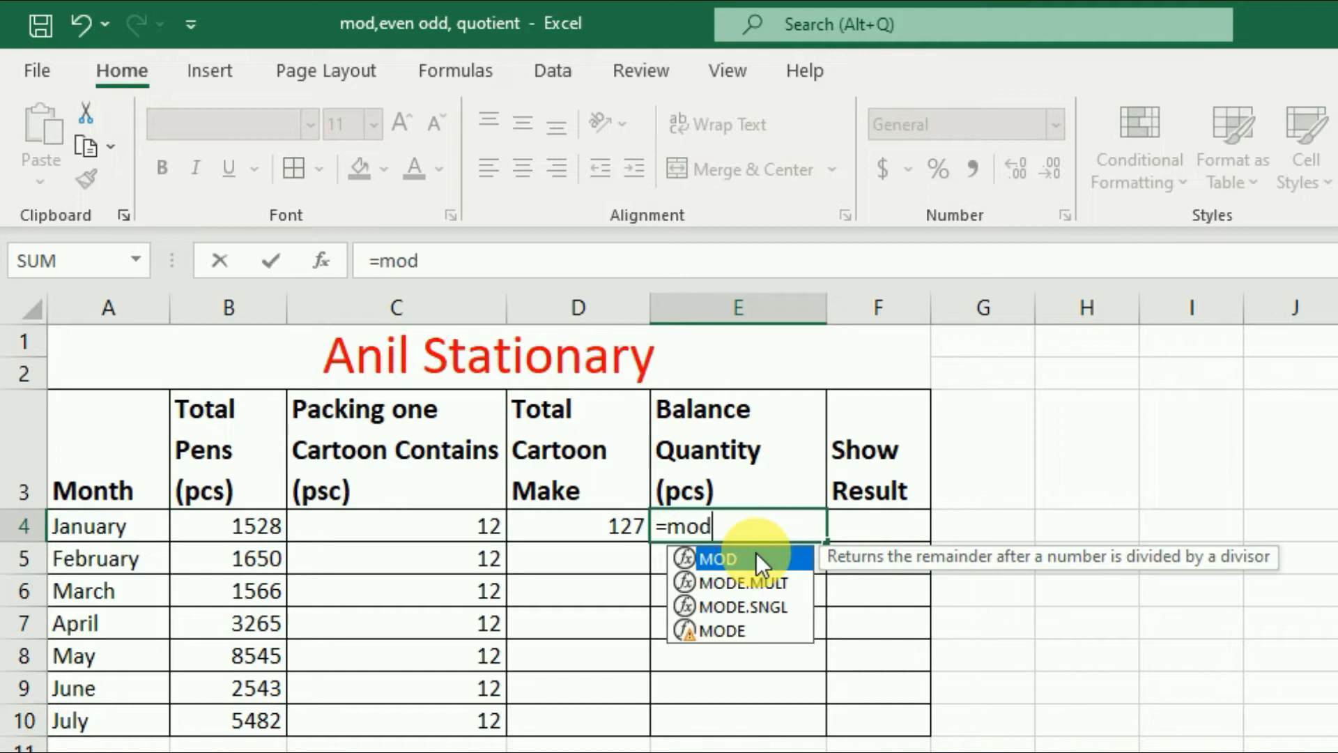
text(()
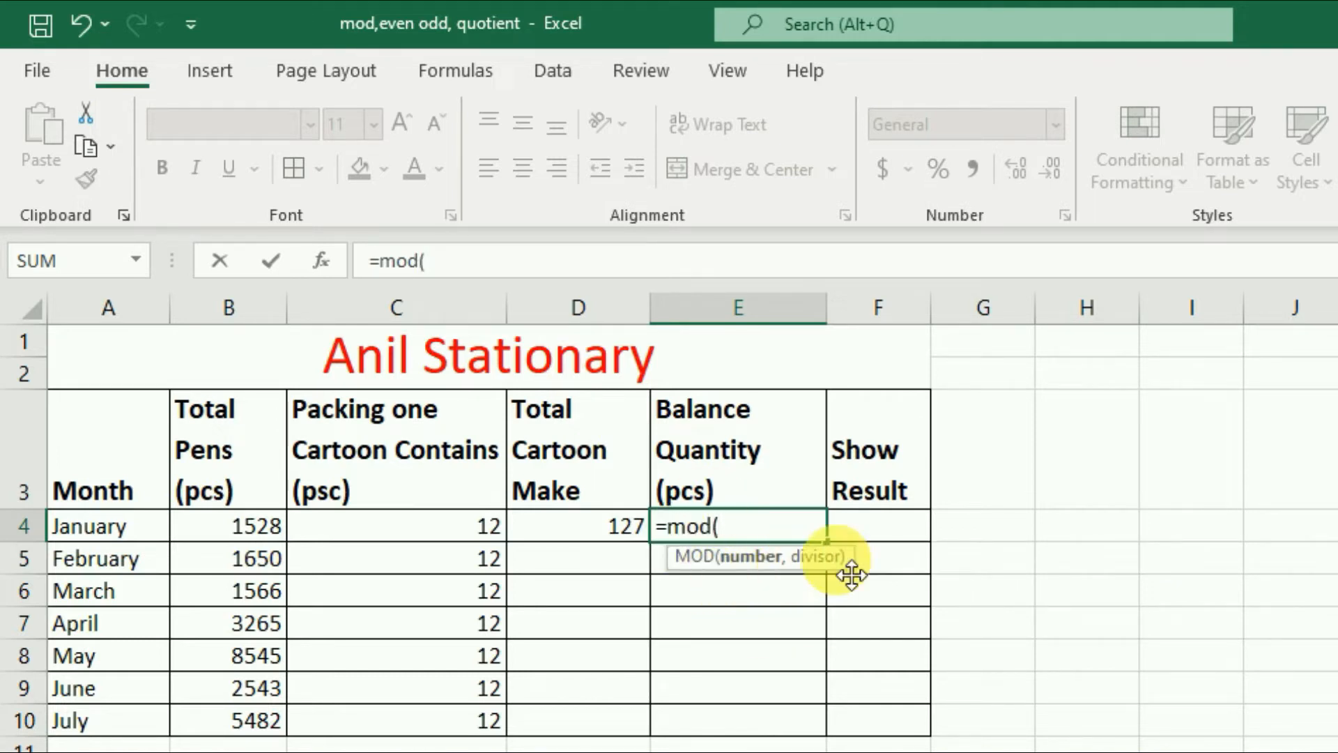
click(250, 539)
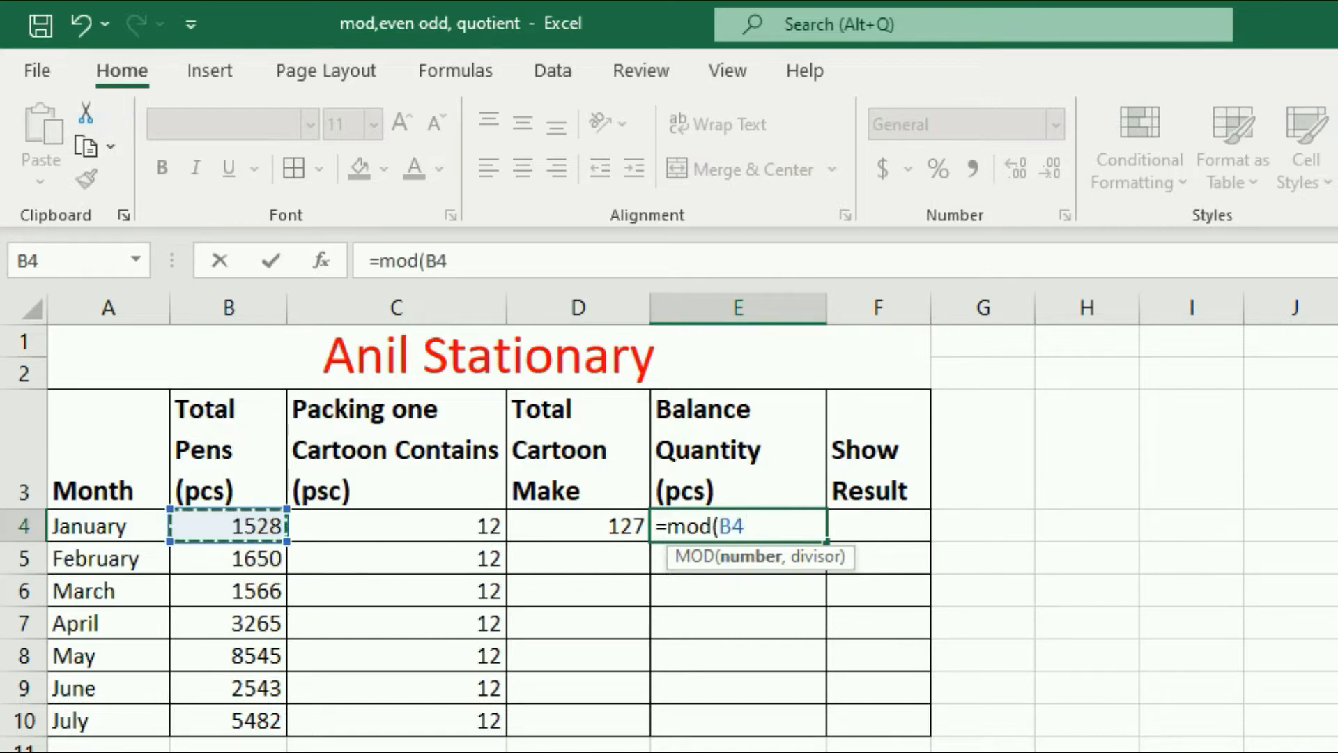
text(,)
click(448, 537)
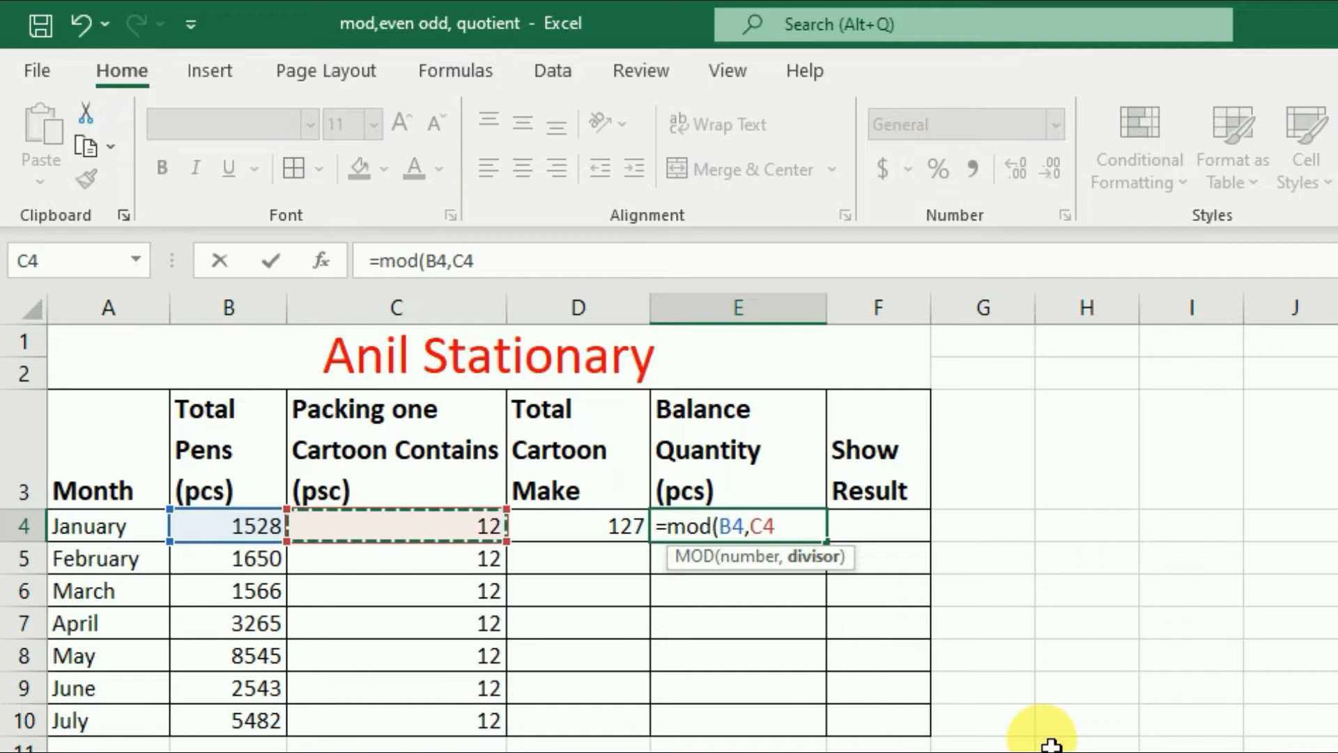
text())
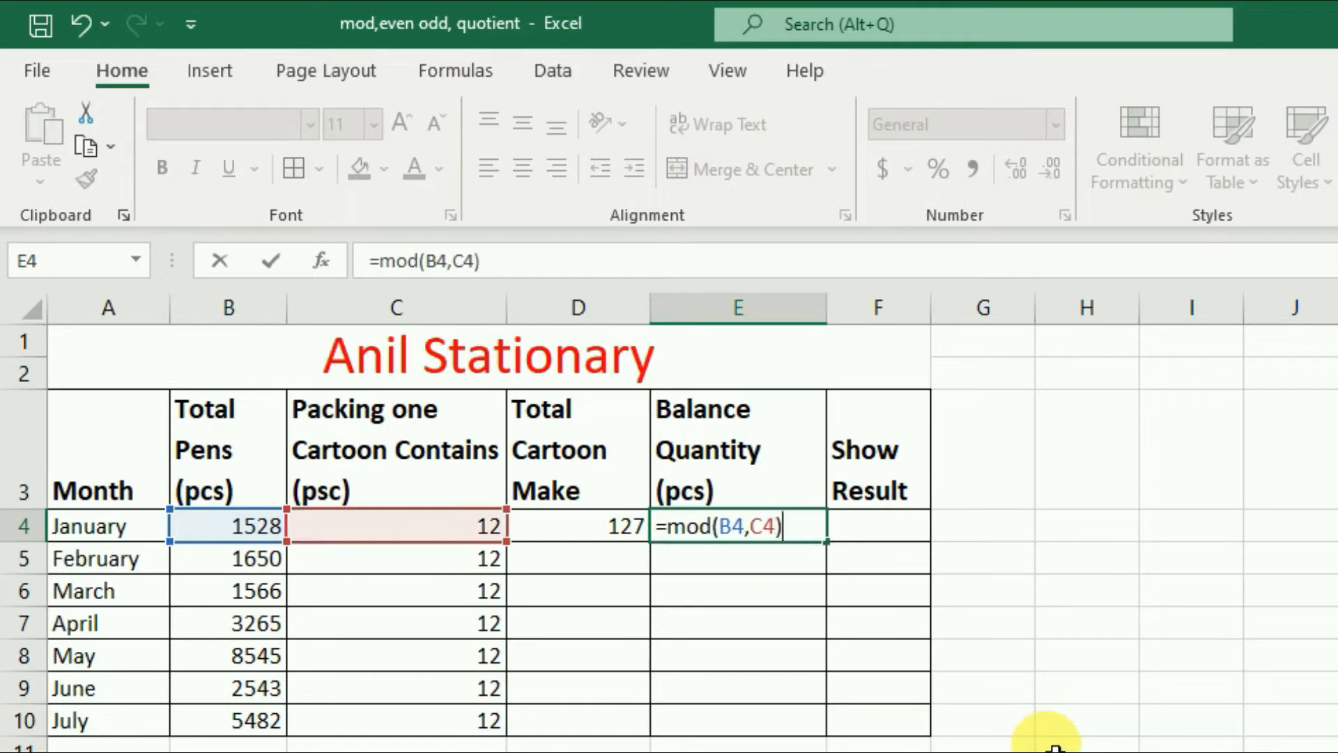
key(Return)
click(752, 532)
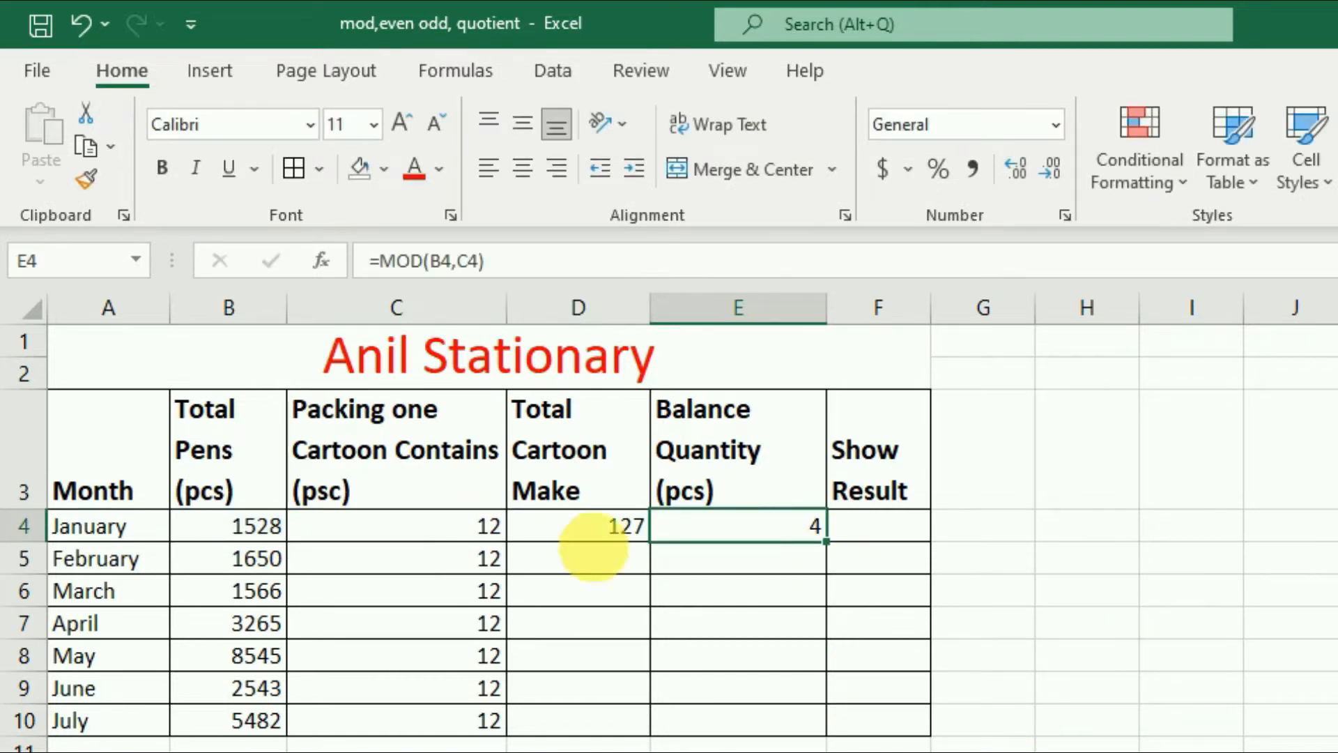
click(582, 535)
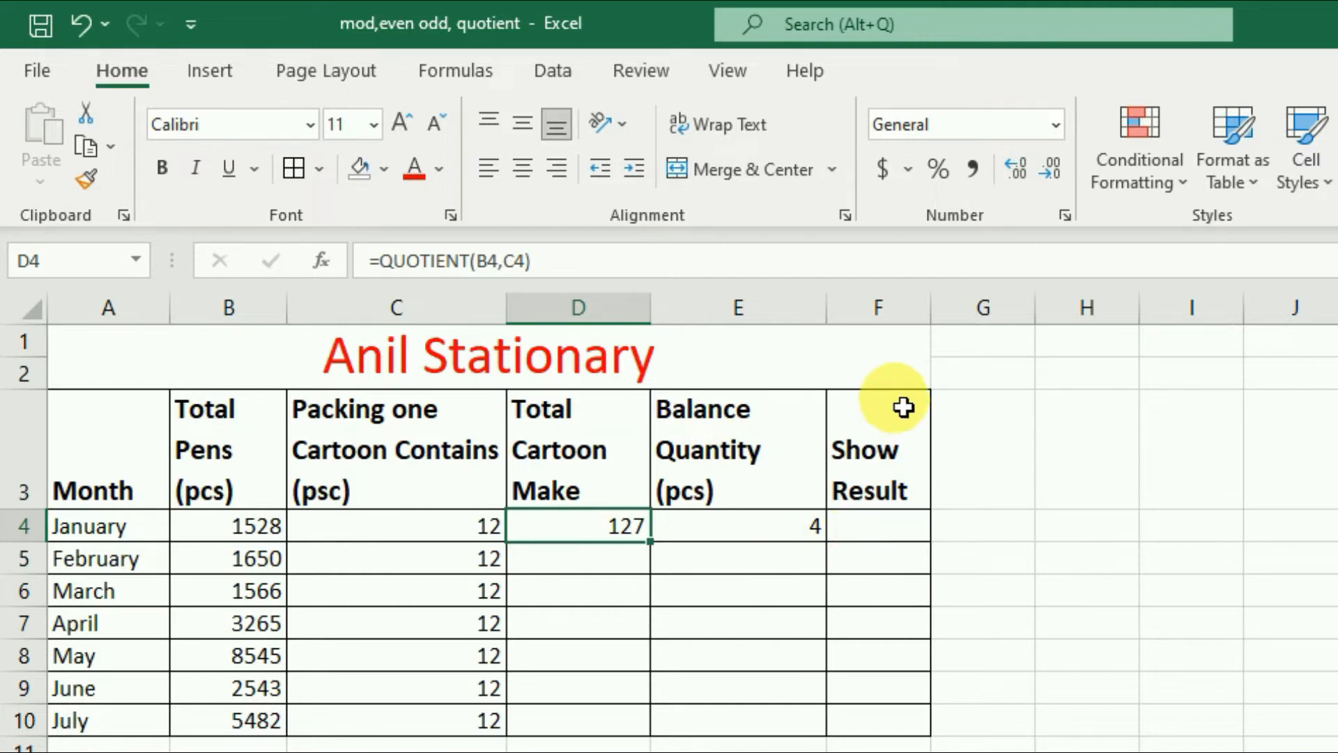
Enter the check formula =C4*D4+E4 in January's Show Result cell, F4.
click(899, 534)
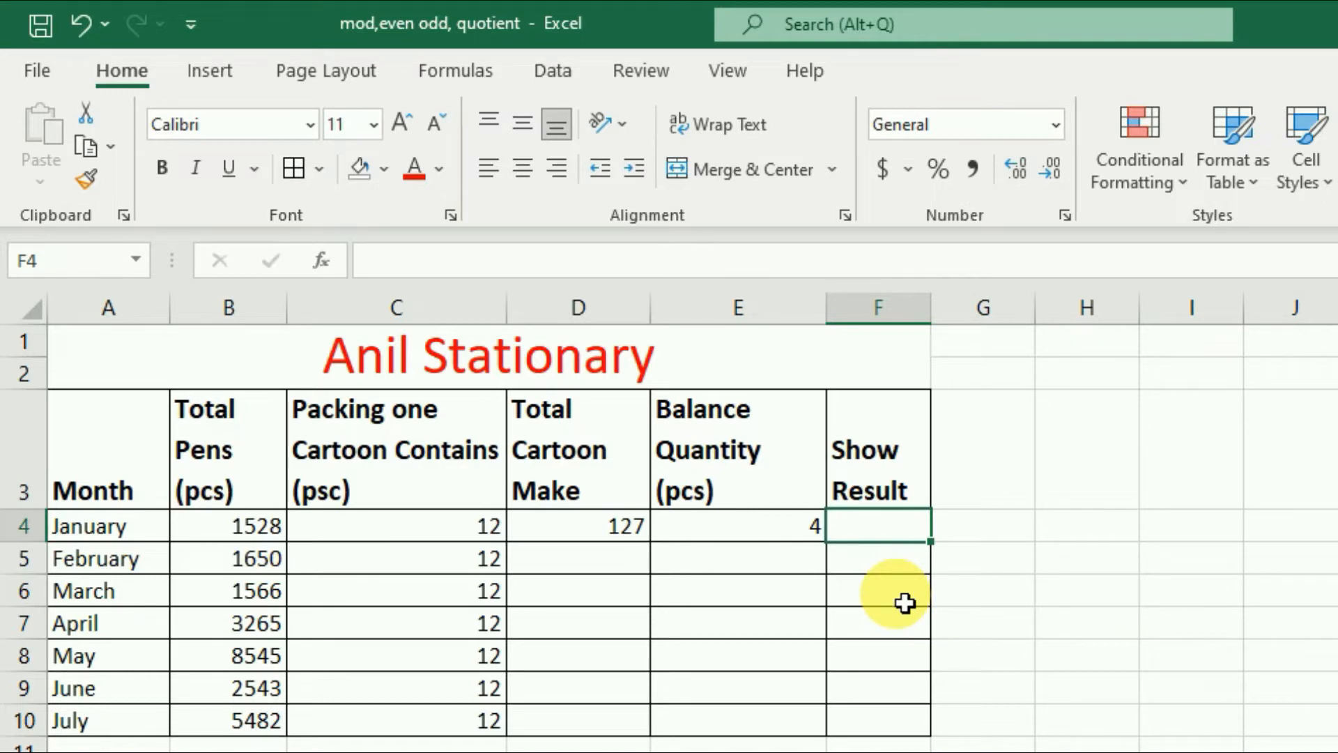
text(=)
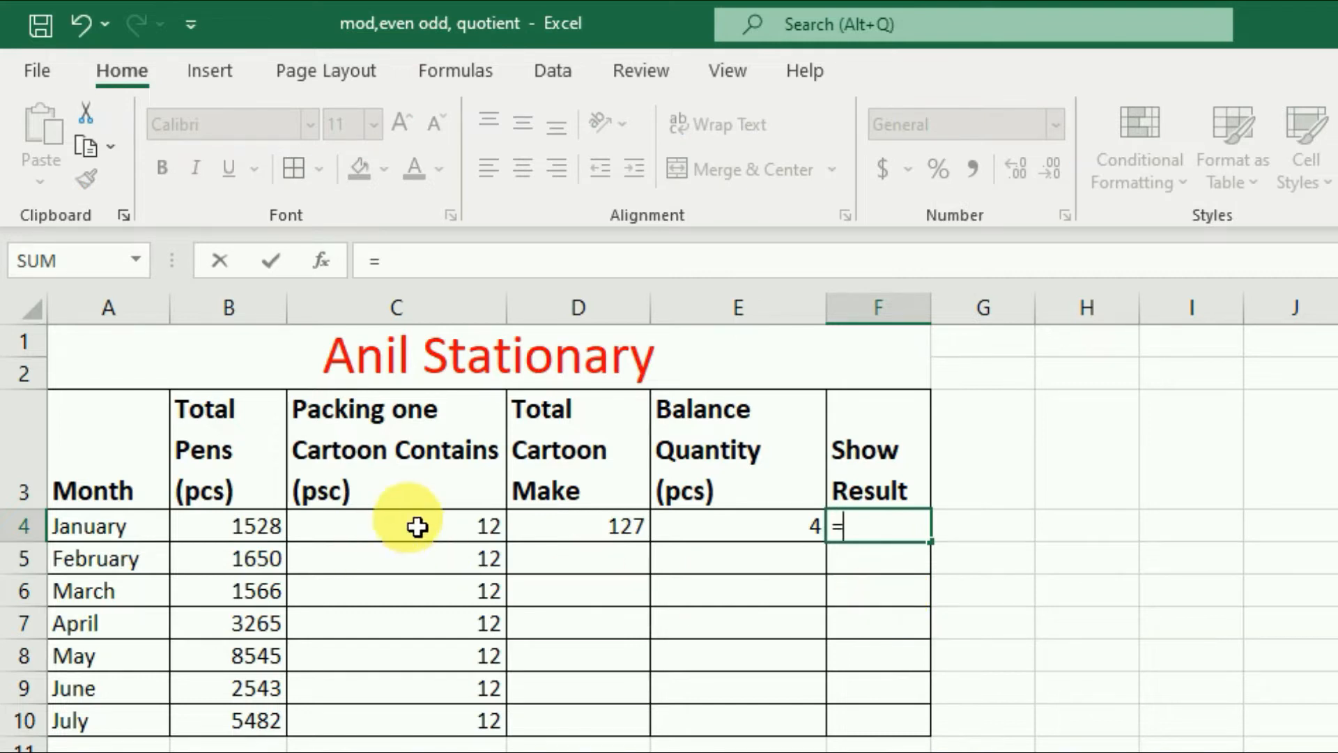
click(447, 541)
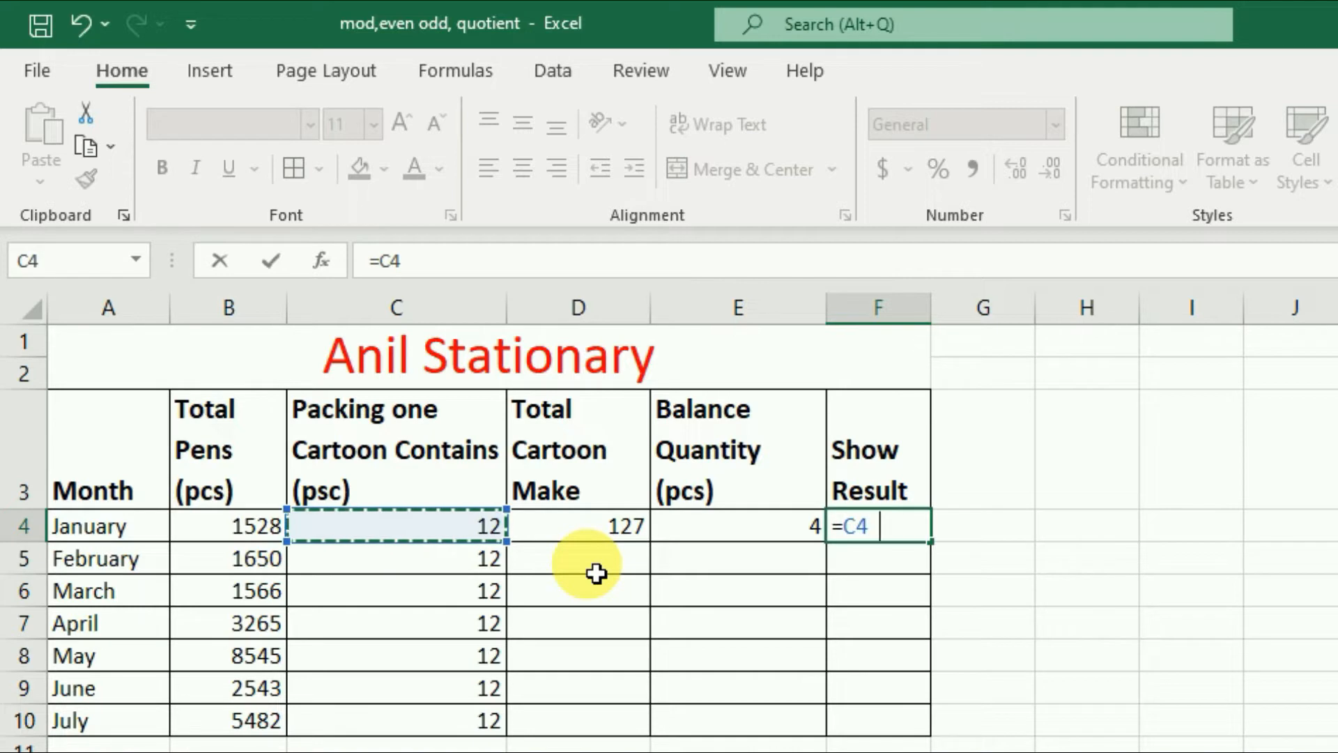
text(*)
click(598, 539)
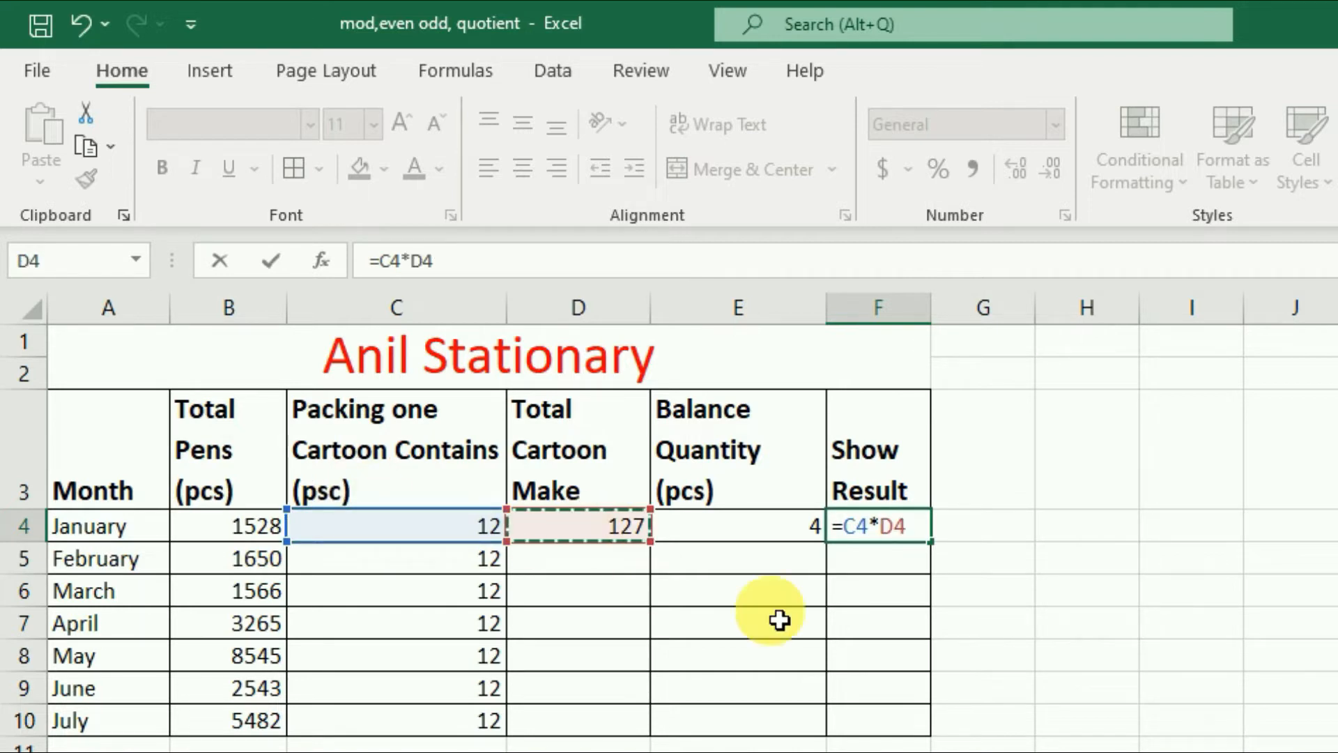
text(+)
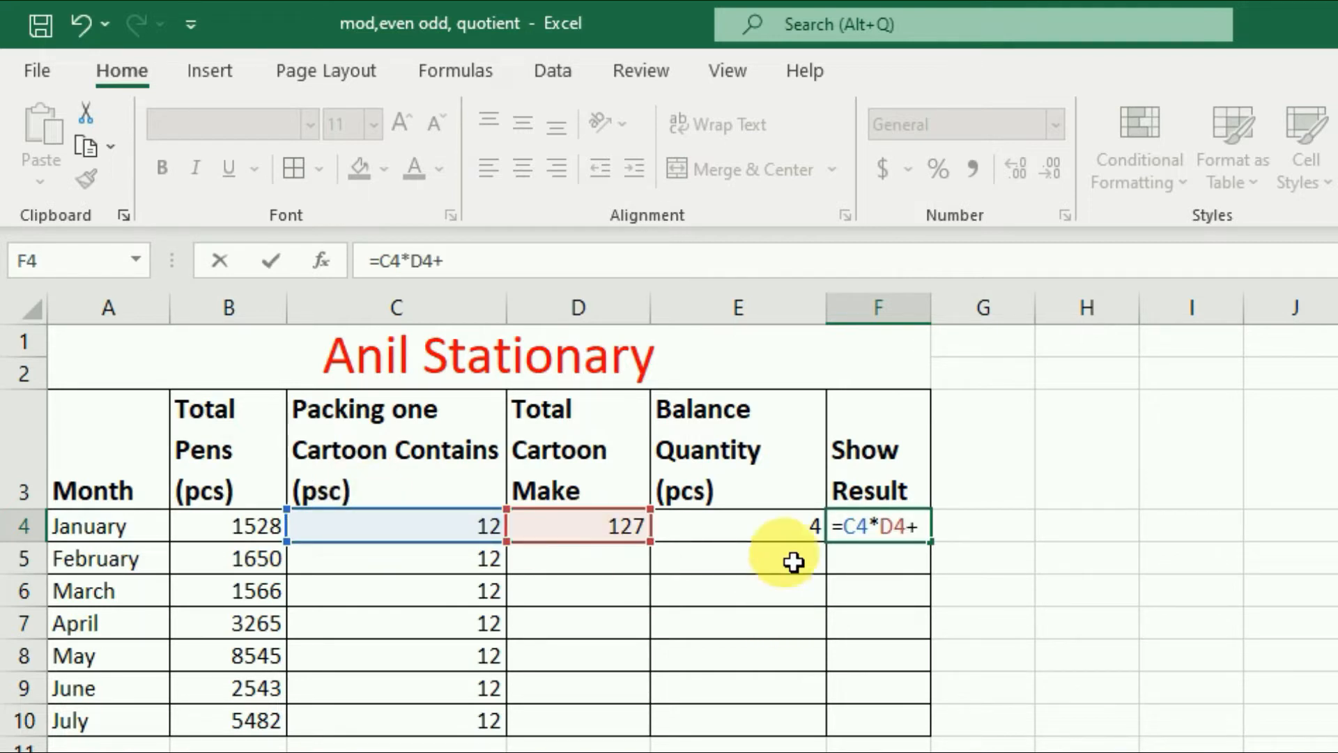
click(761, 537)
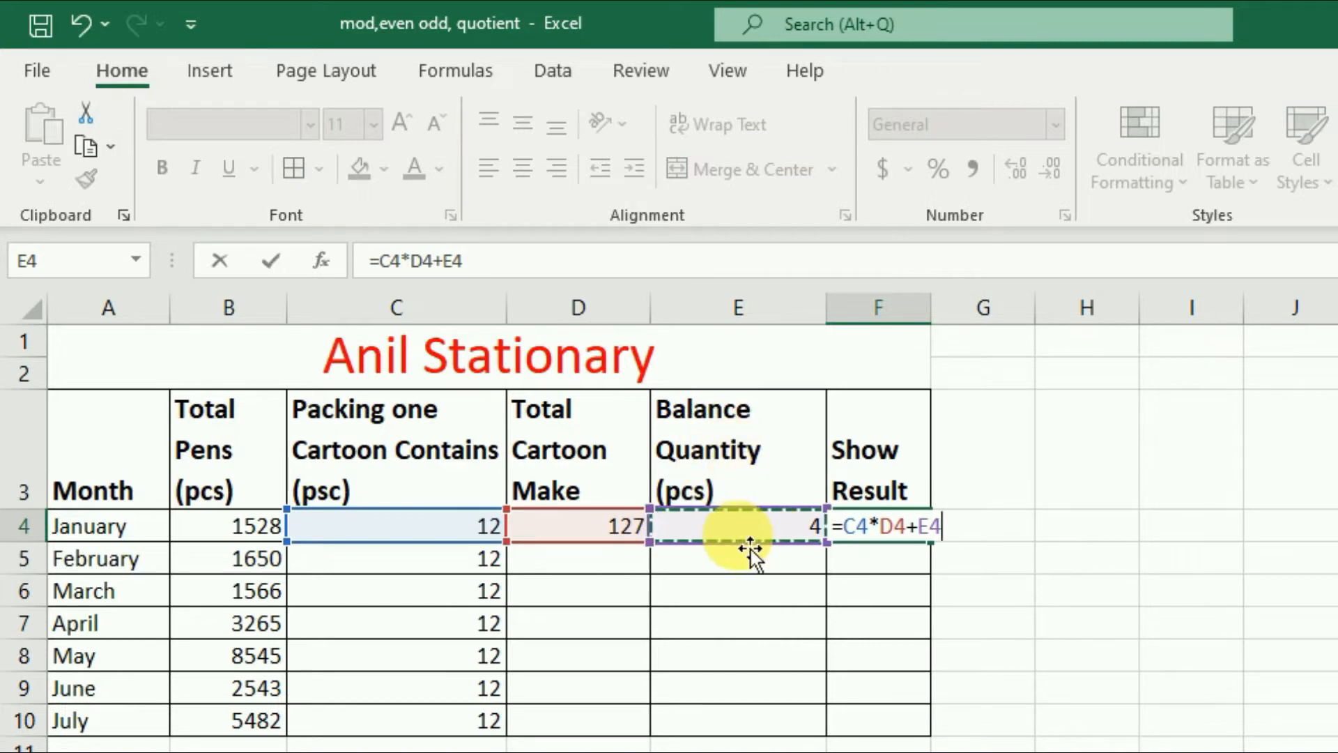
key(Return)
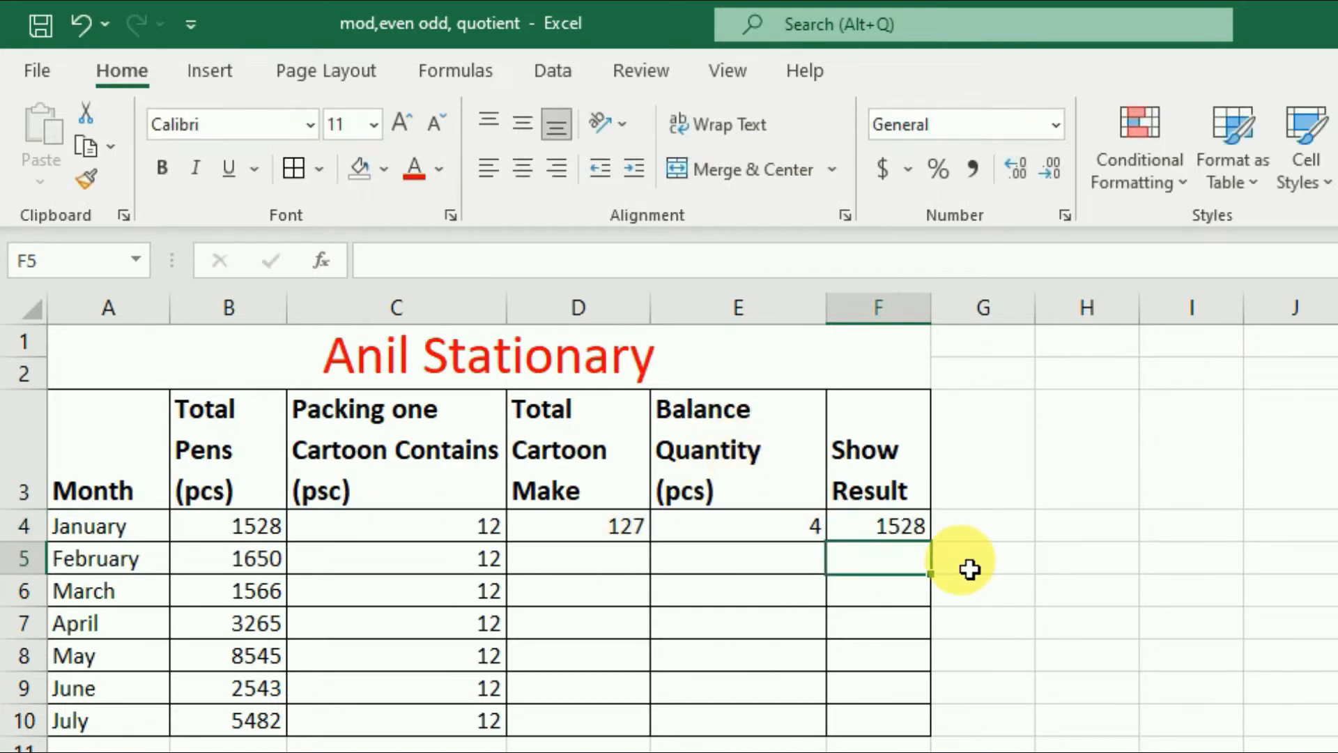
Compare January's Show Result value with its total pens, cartons made and balance quantity.
click(899, 526)
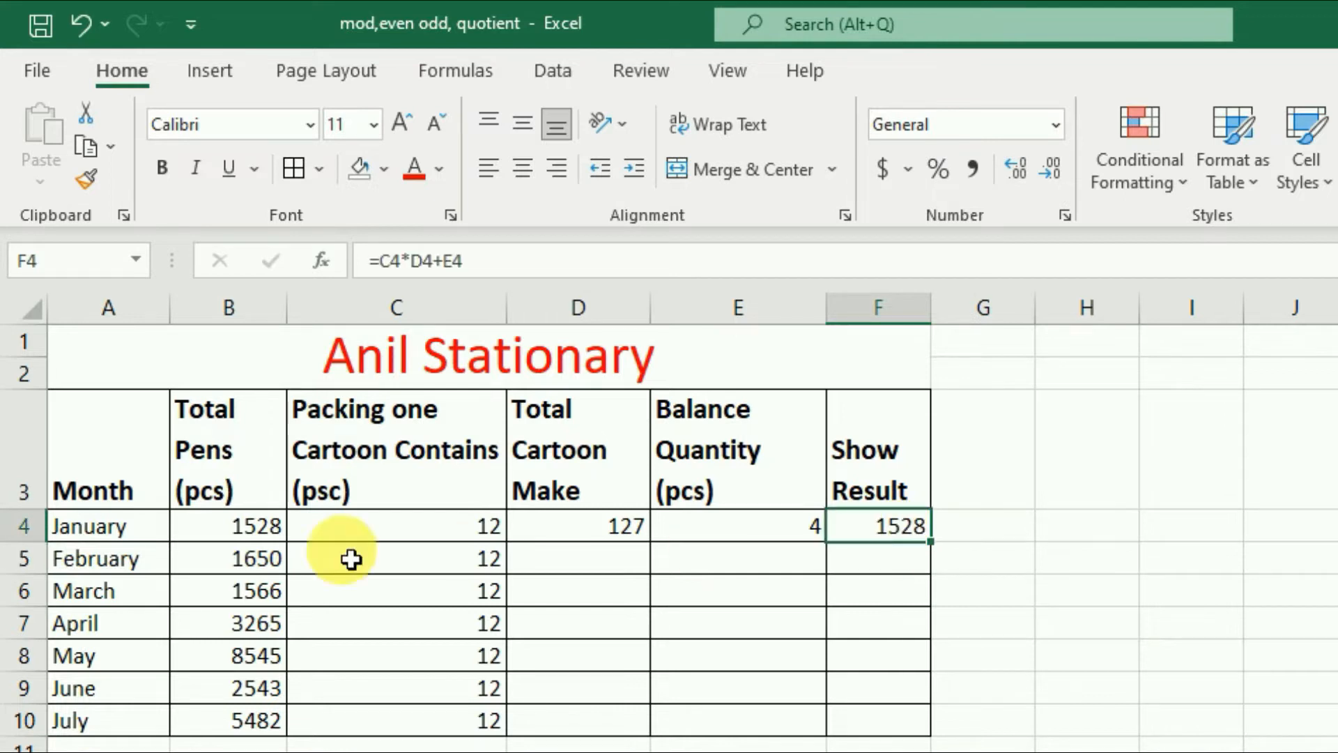
click(257, 539)
click(894, 530)
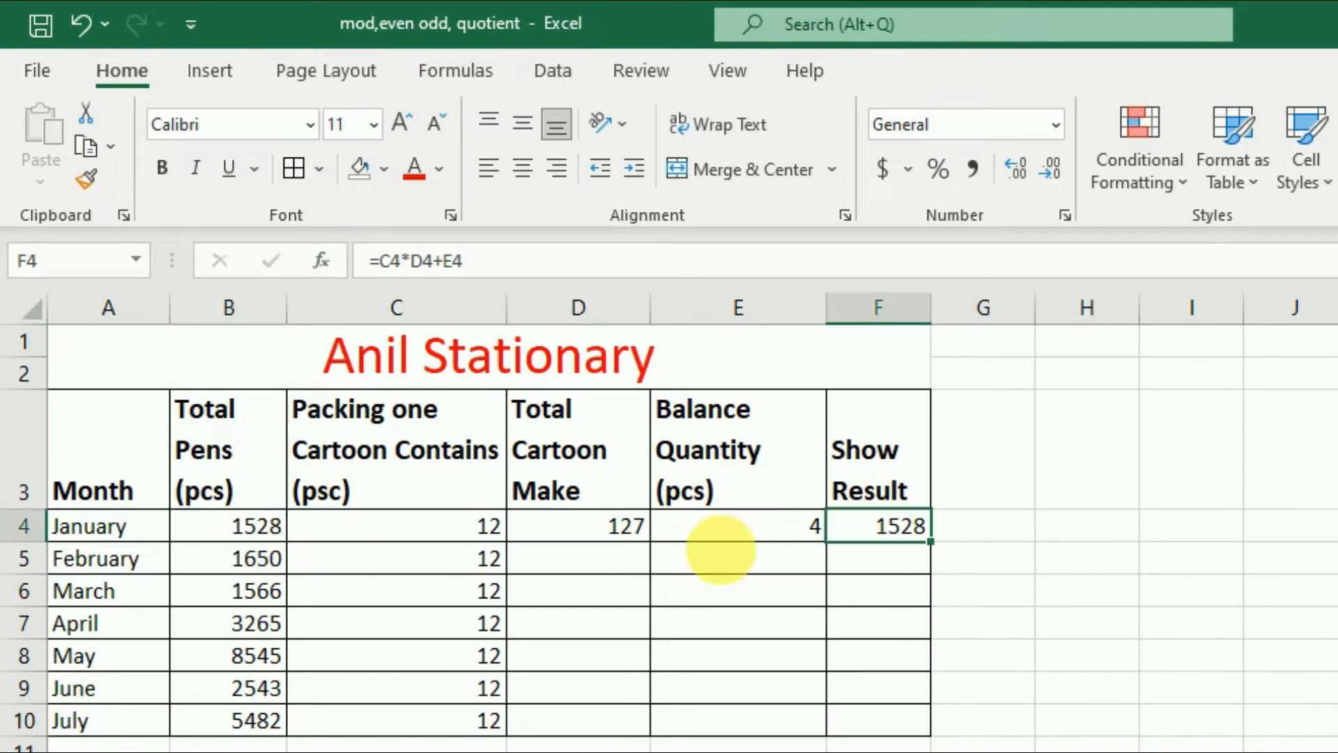
click(237, 530)
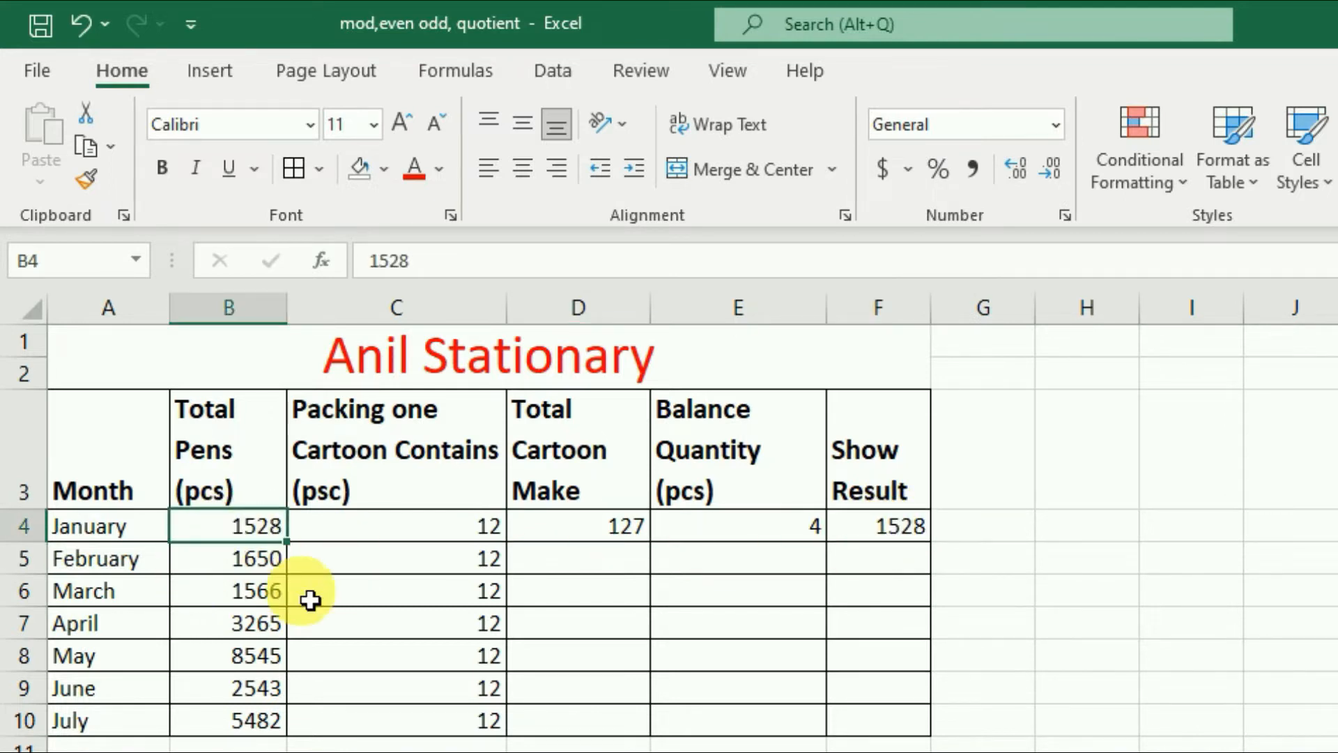
click(631, 533)
click(748, 533)
click(860, 535)
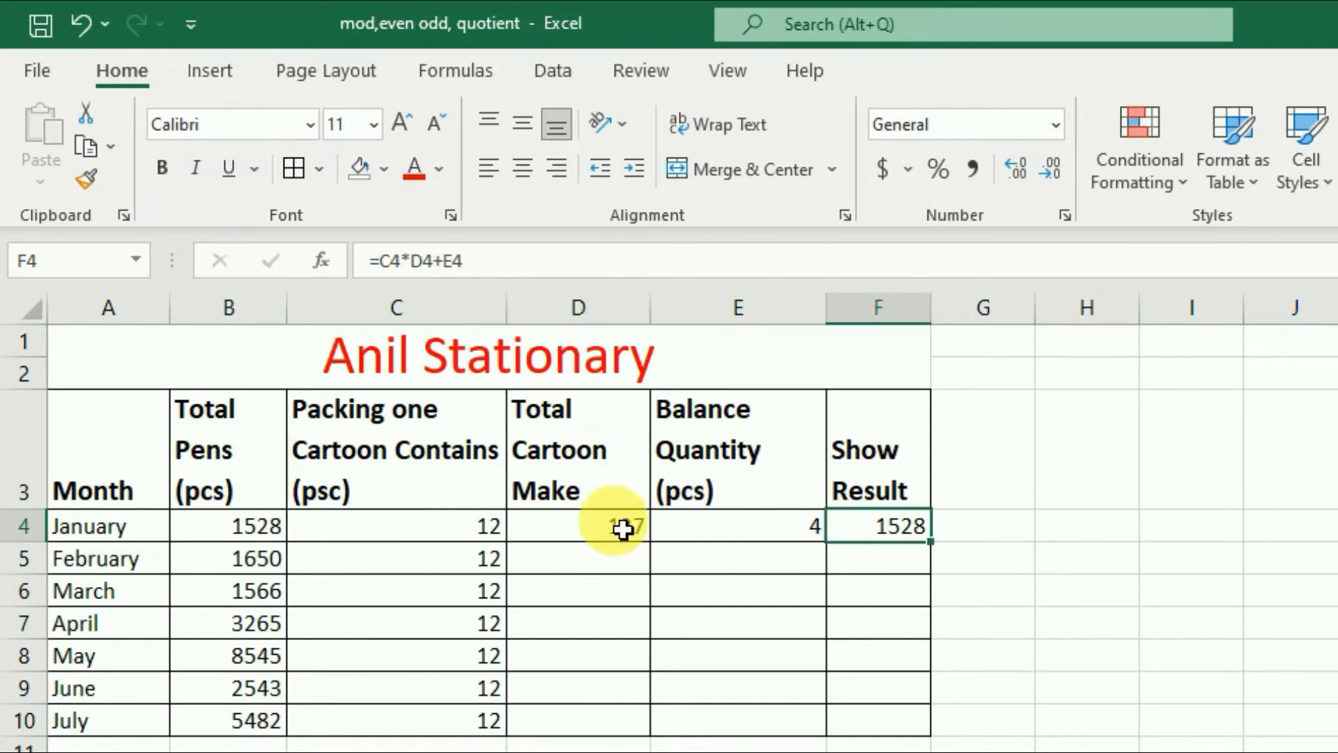
Fill the QUOTIENT formula from D4 and the MOD formula from E4 down to July in row 10.
click(591, 534)
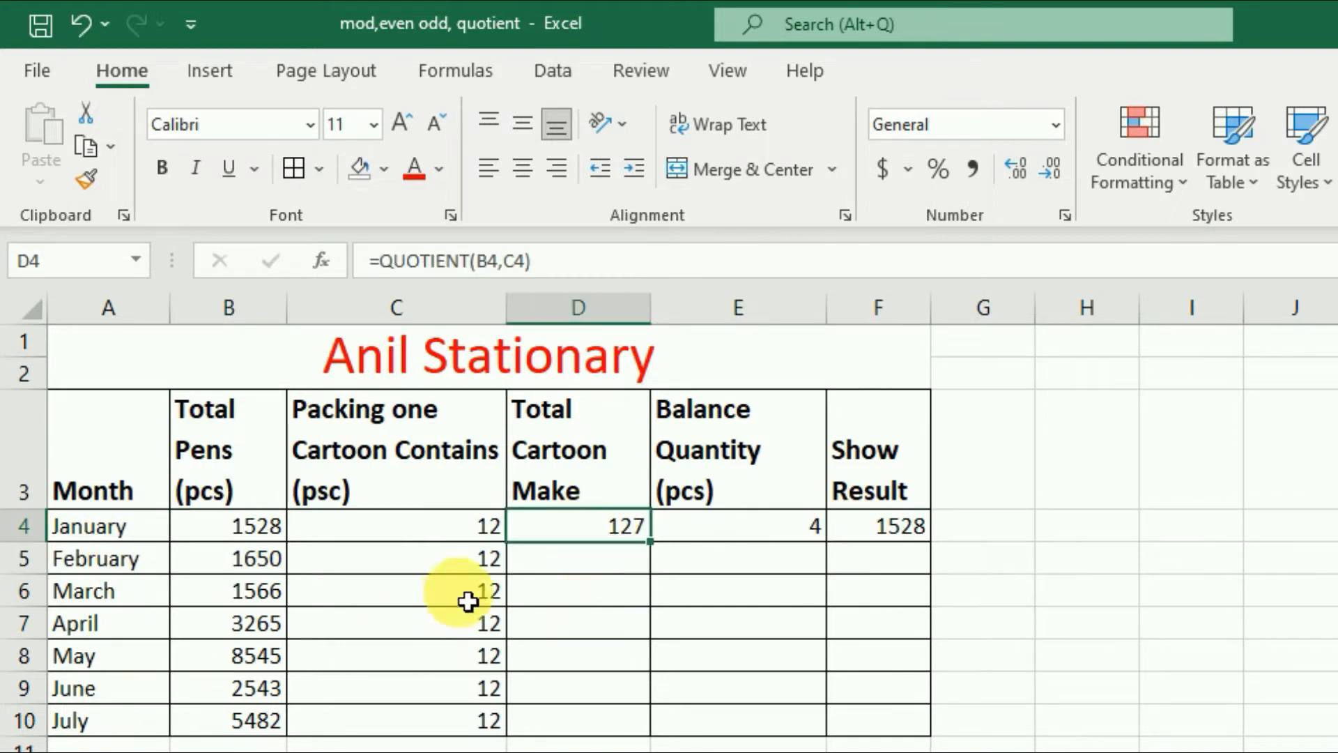
drag(650, 542, 641, 732)
click(798, 536)
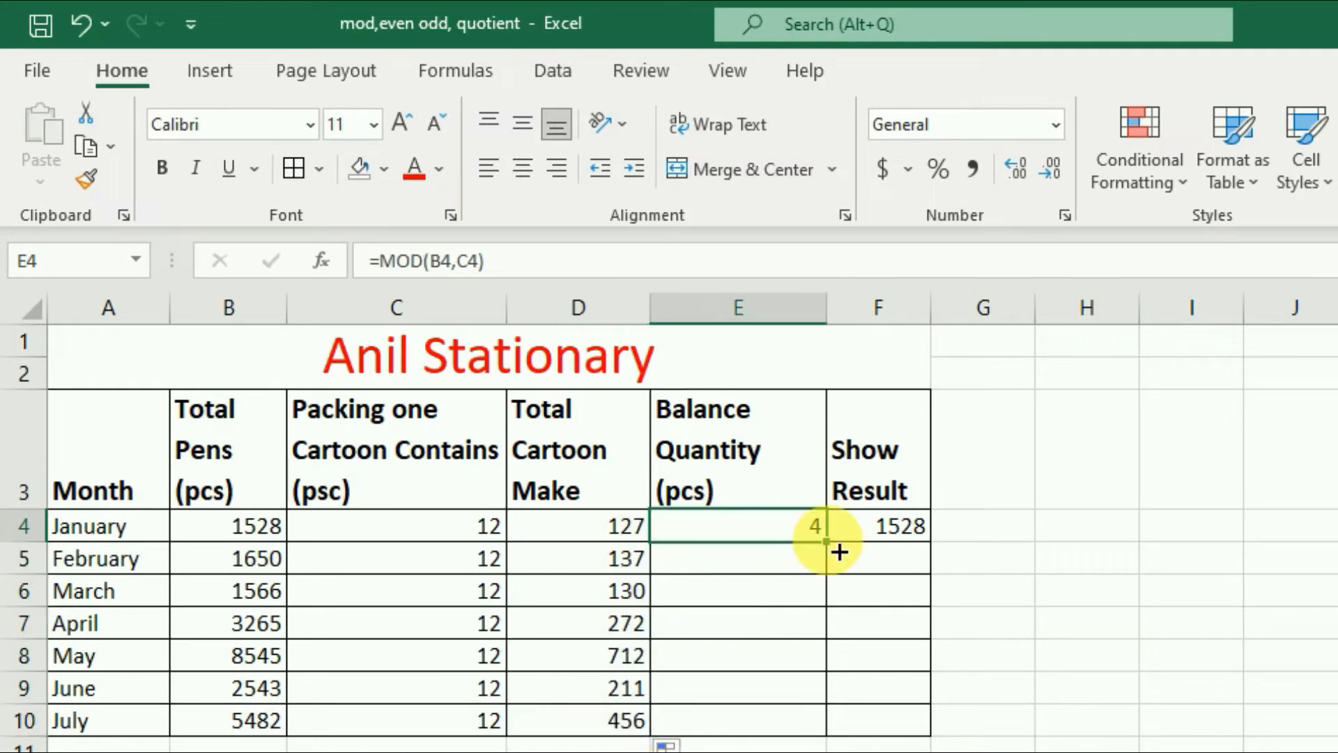
drag(826, 541, 837, 732)
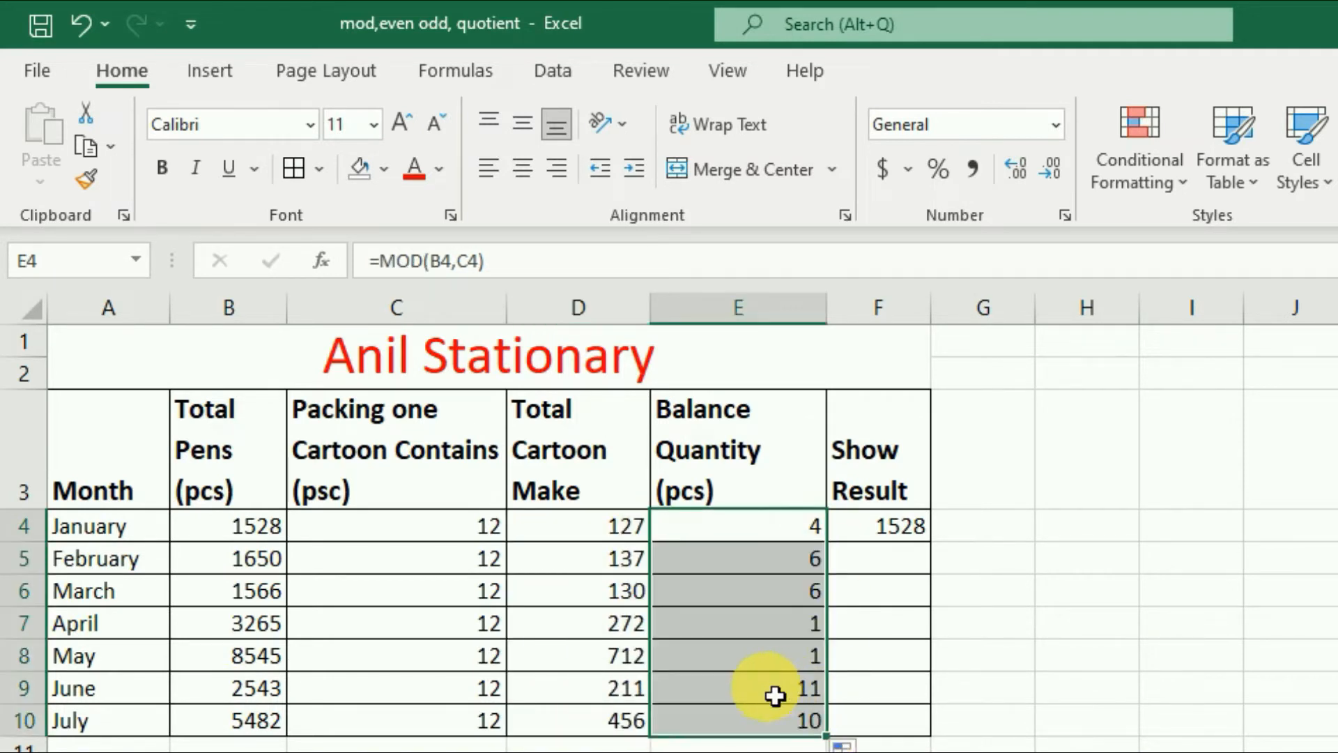
click(776, 693)
click(772, 604)
click(766, 533)
Fill the F4 check formula down to July in row 10 and compare the results with the Total Pens column.
click(877, 536)
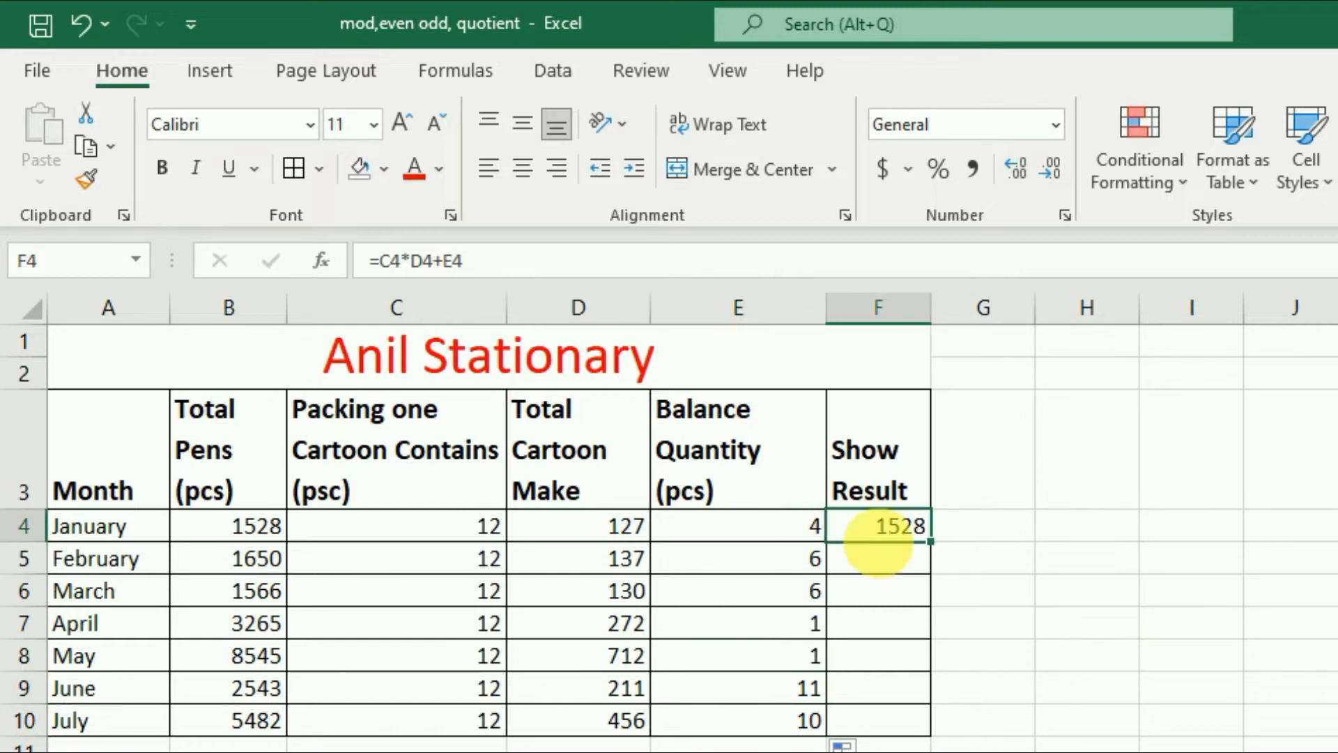
drag(941, 558, 940, 734)
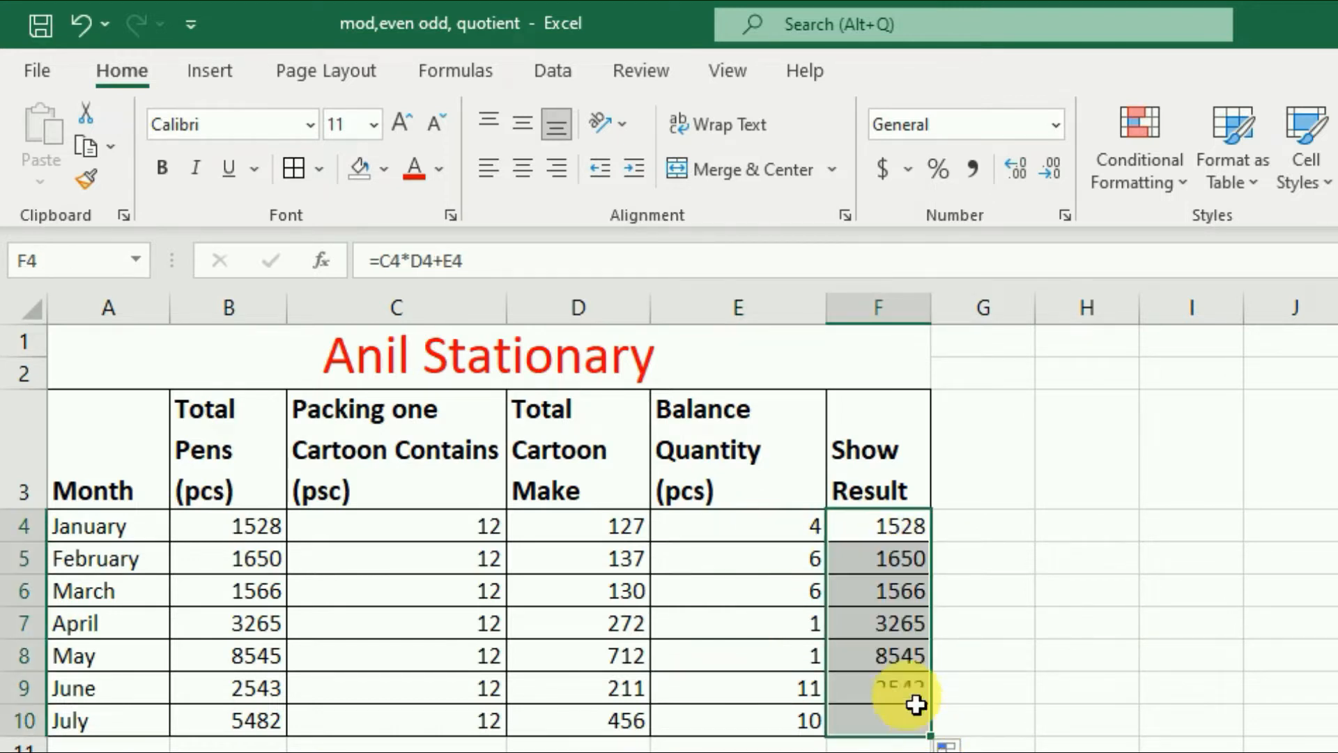
click(912, 693)
click(903, 635)
click(233, 725)
click(245, 693)
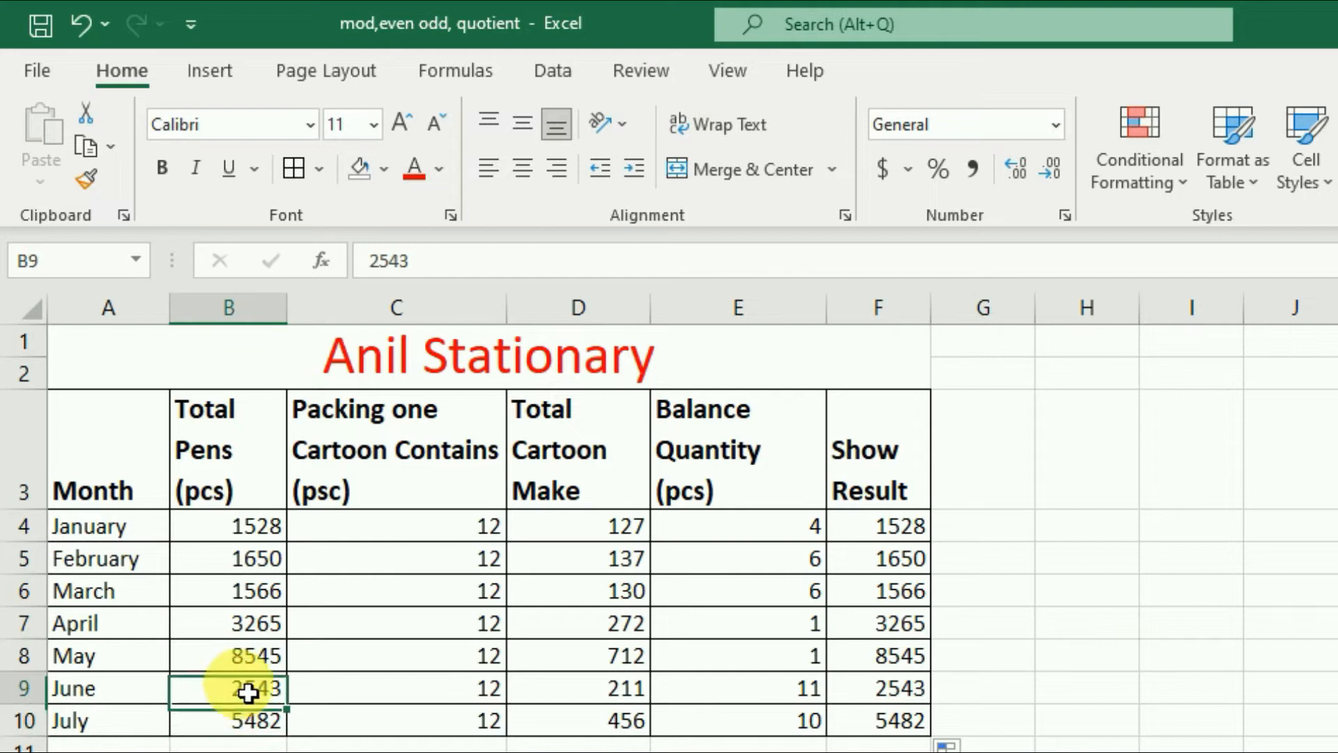
click(912, 687)
click(254, 592)
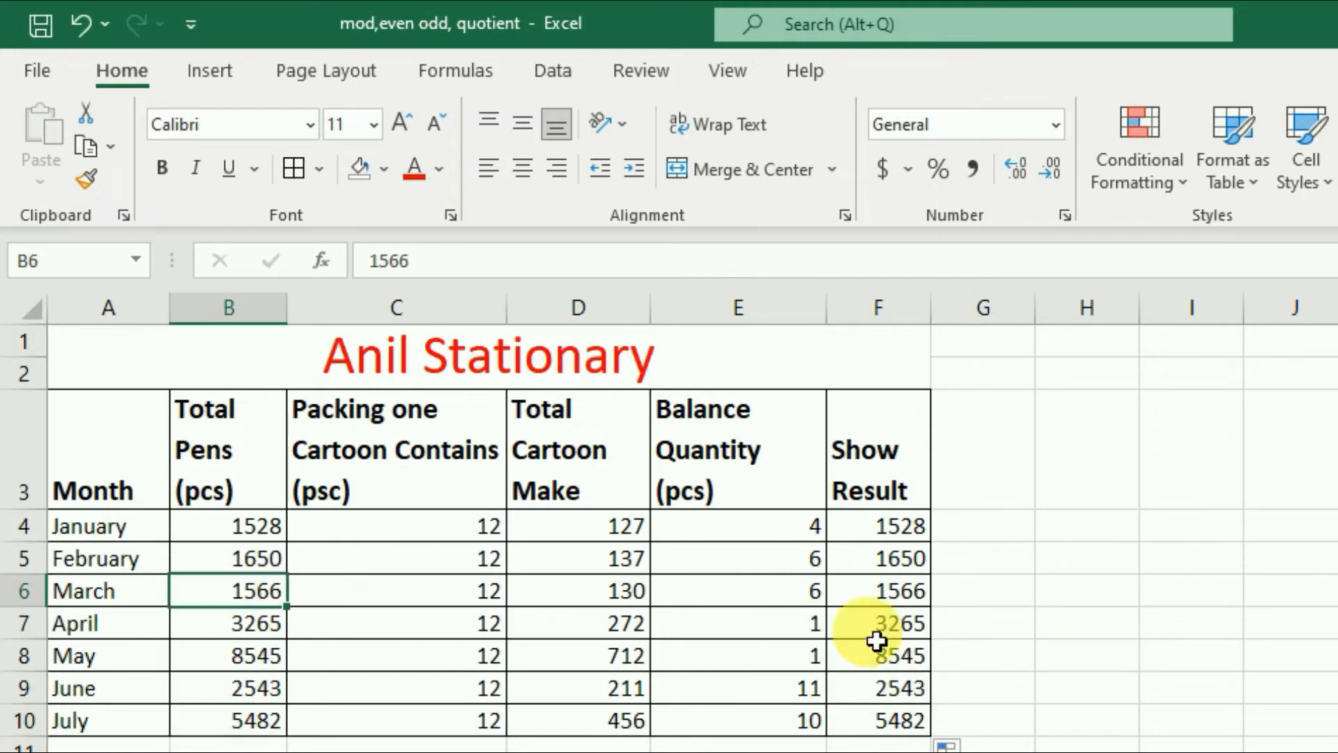
Compare the February to April Show Result values with the corresponding Total Pens quantities.
click(868, 627)
click(215, 558)
click(921, 591)
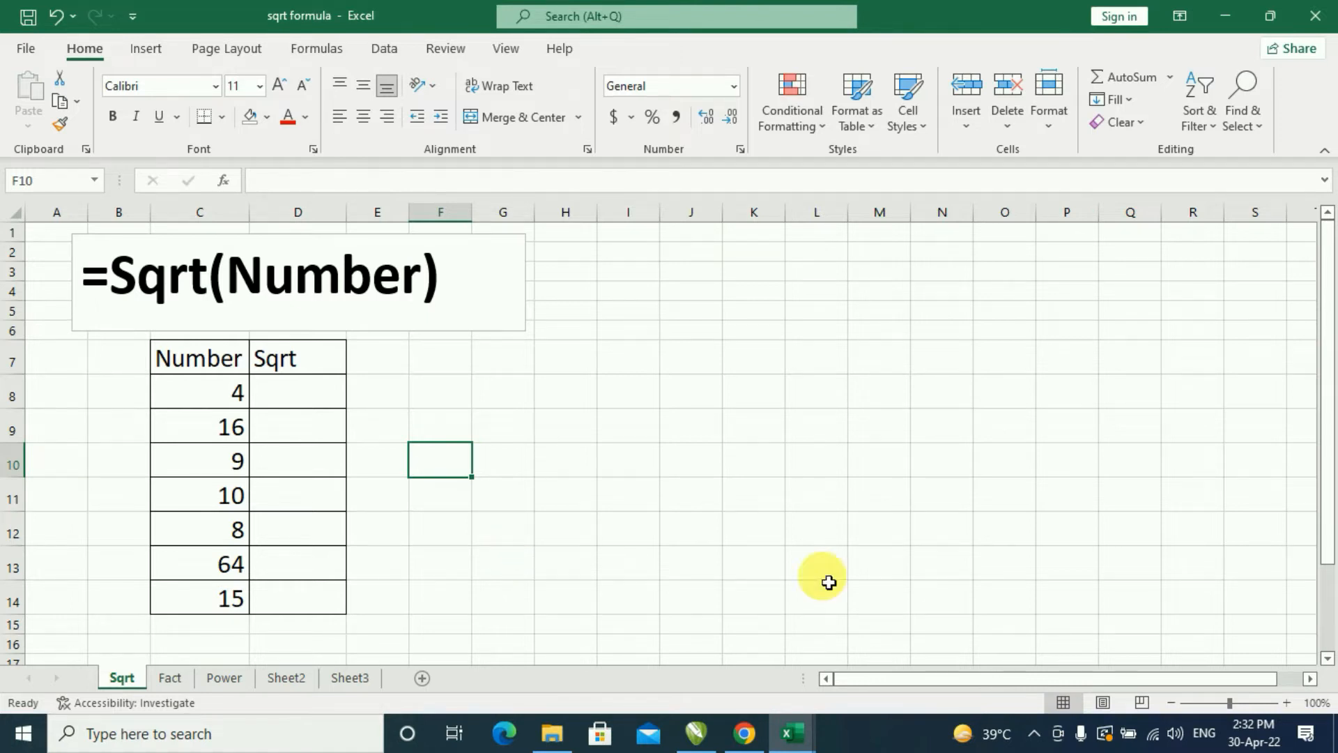
Review the sample values in the Number column and the empty Sqrt column of the Sqrt sheet.
click(190, 394)
click(193, 433)
click(189, 468)
click(203, 538)
click(202, 568)
click(305, 404)
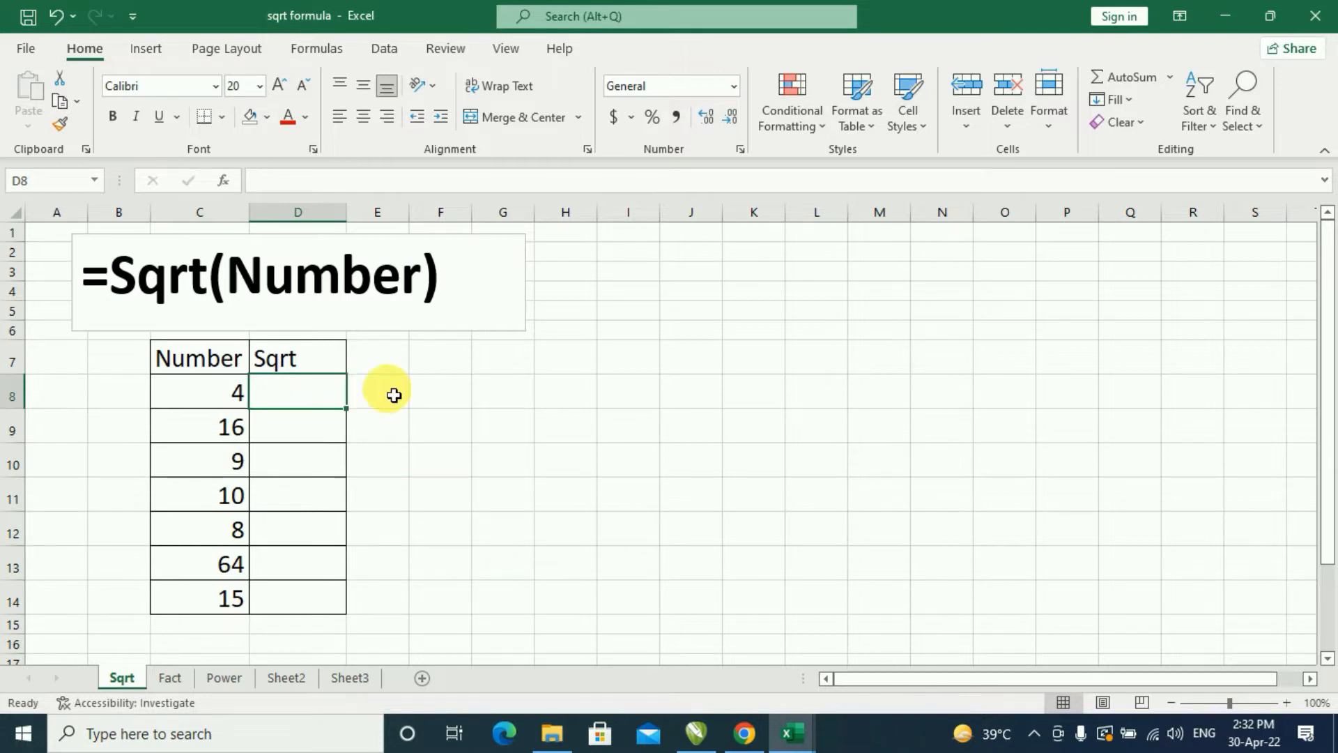
click(297, 359)
Enter the formula =SQRT(C8) in cell D8, the first row of the Sqrt column.
click(275, 399)
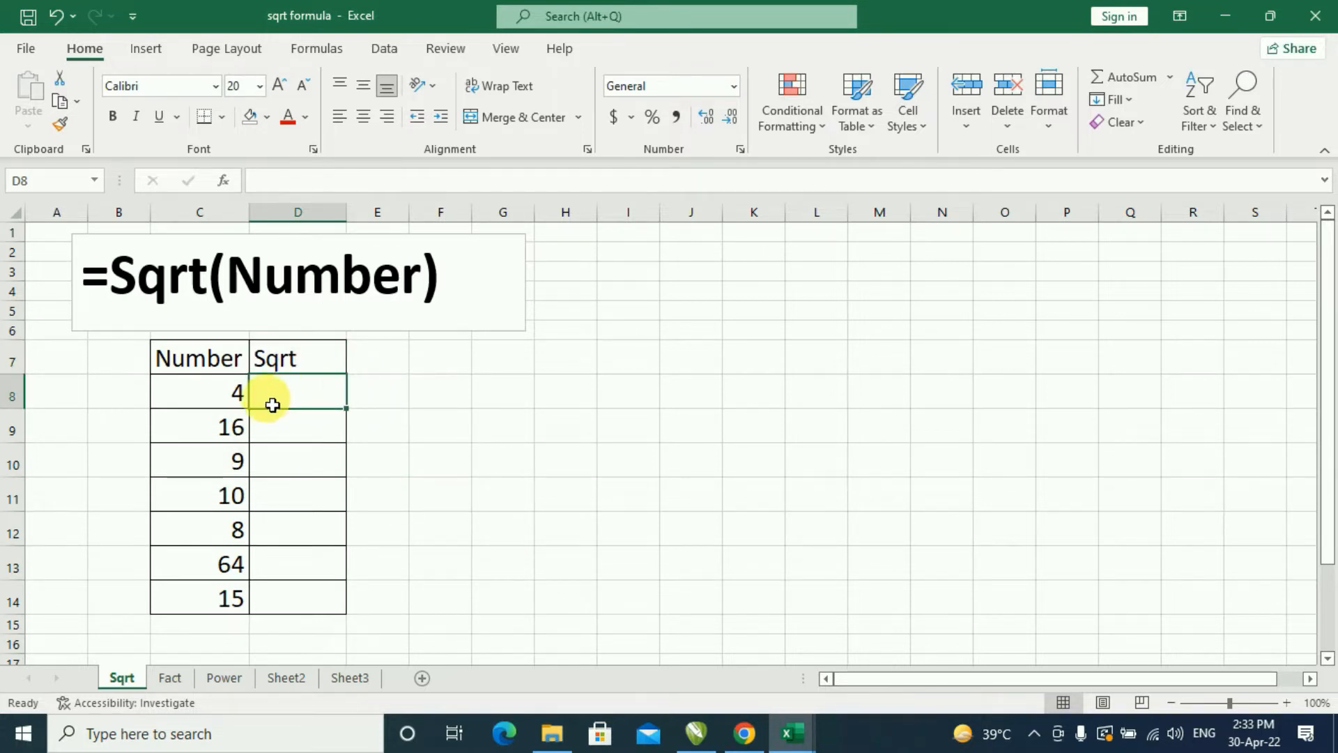
text(=)
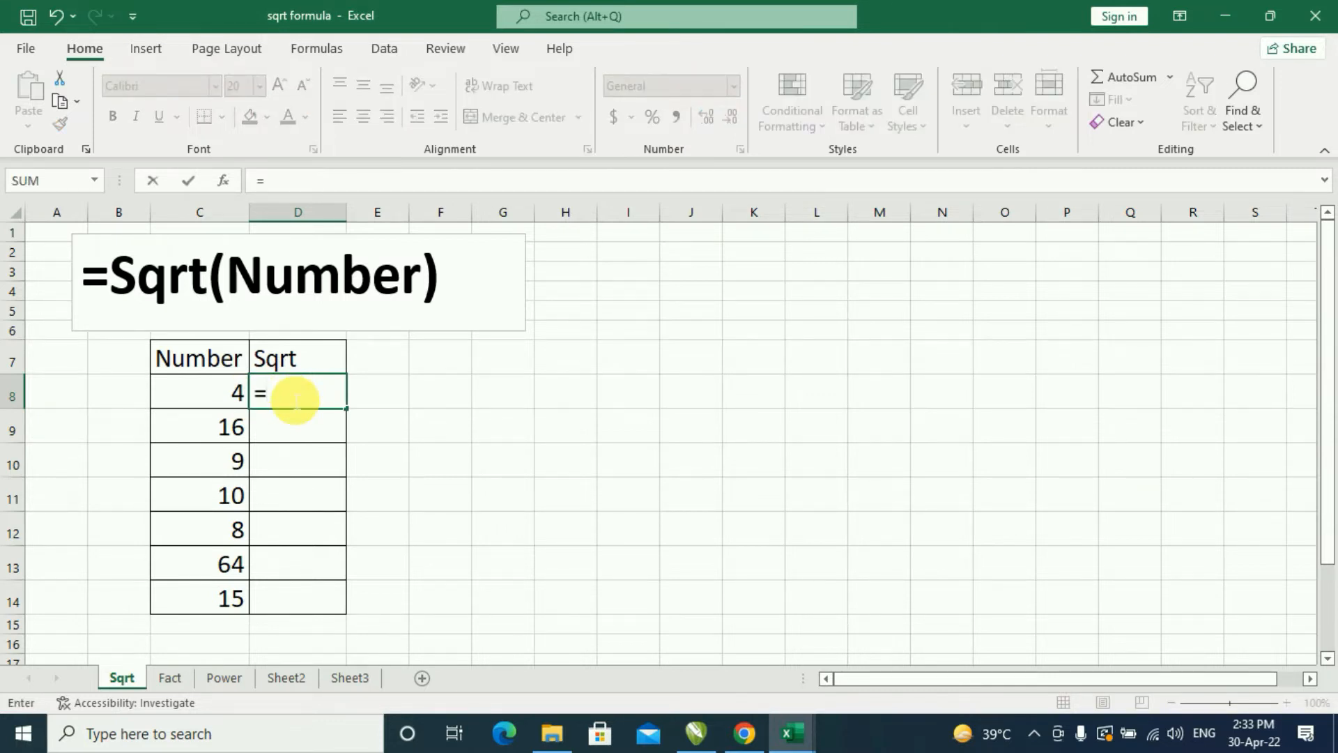
text(sqrt)
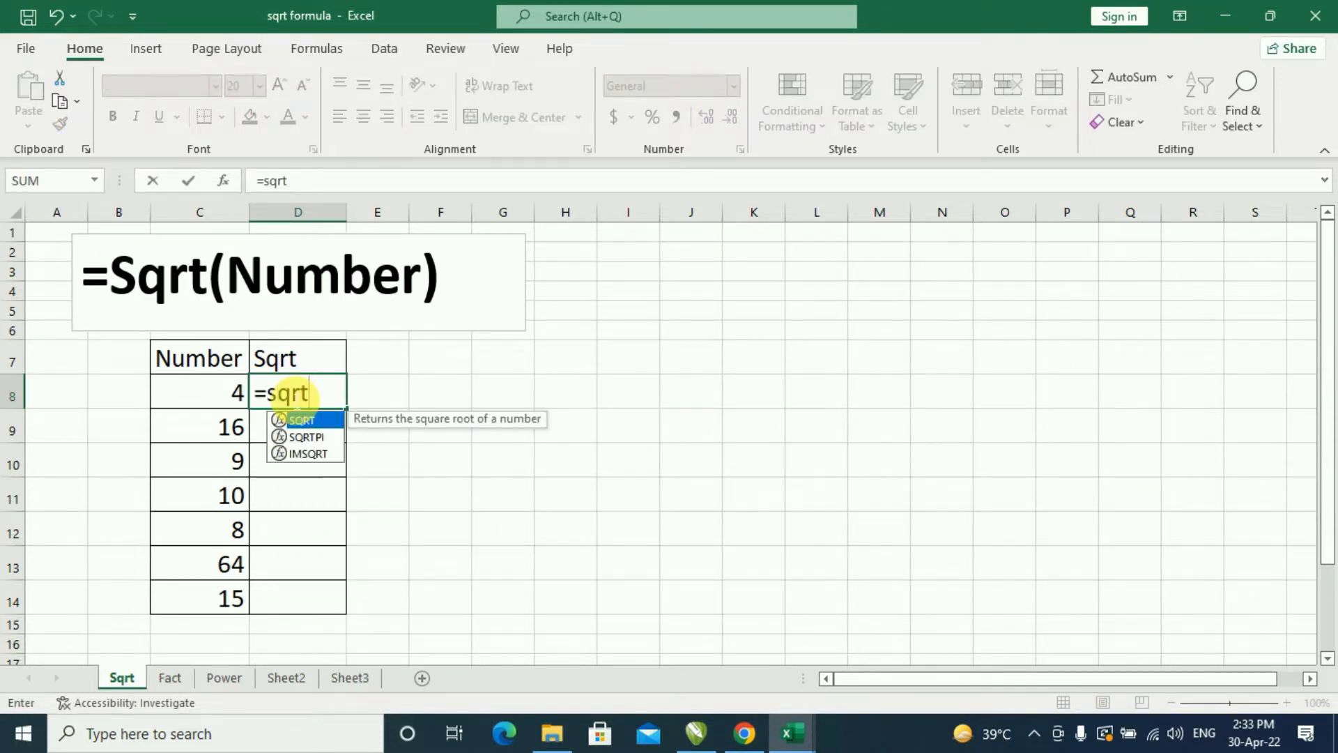
text(()
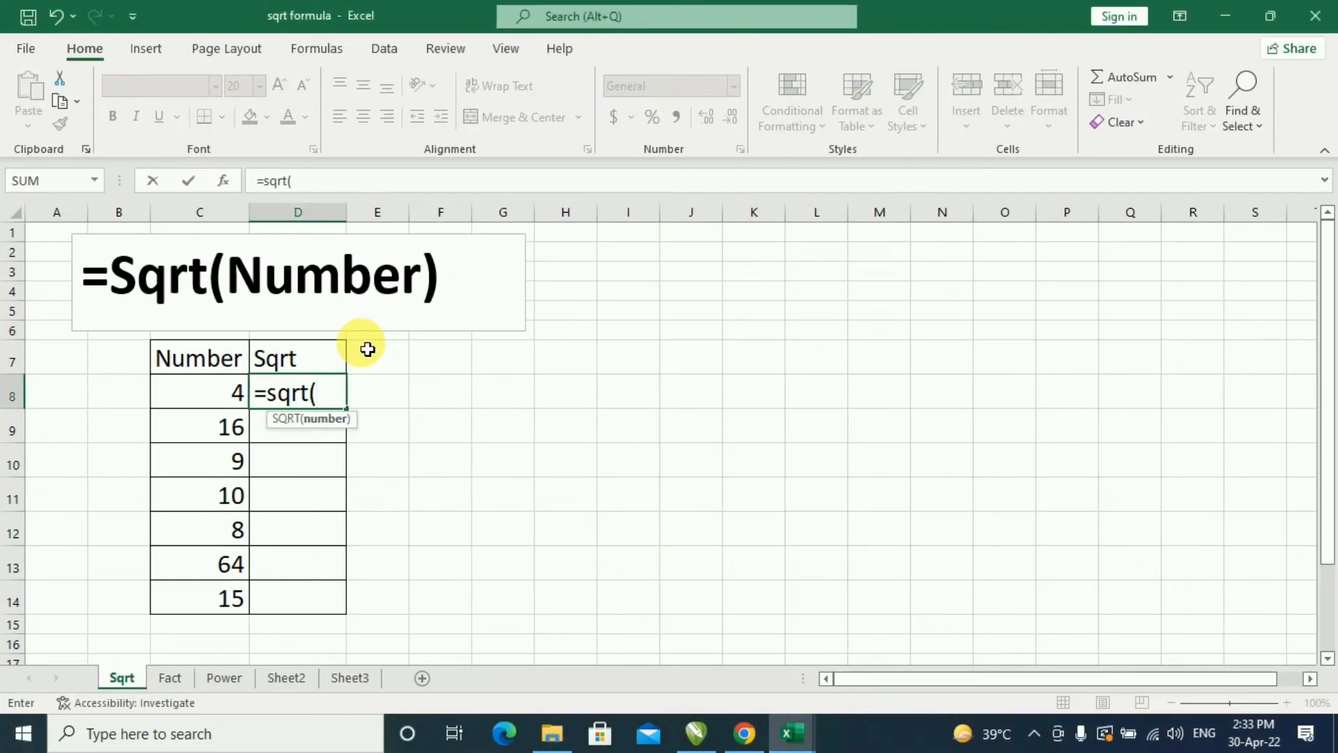
click(235, 392)
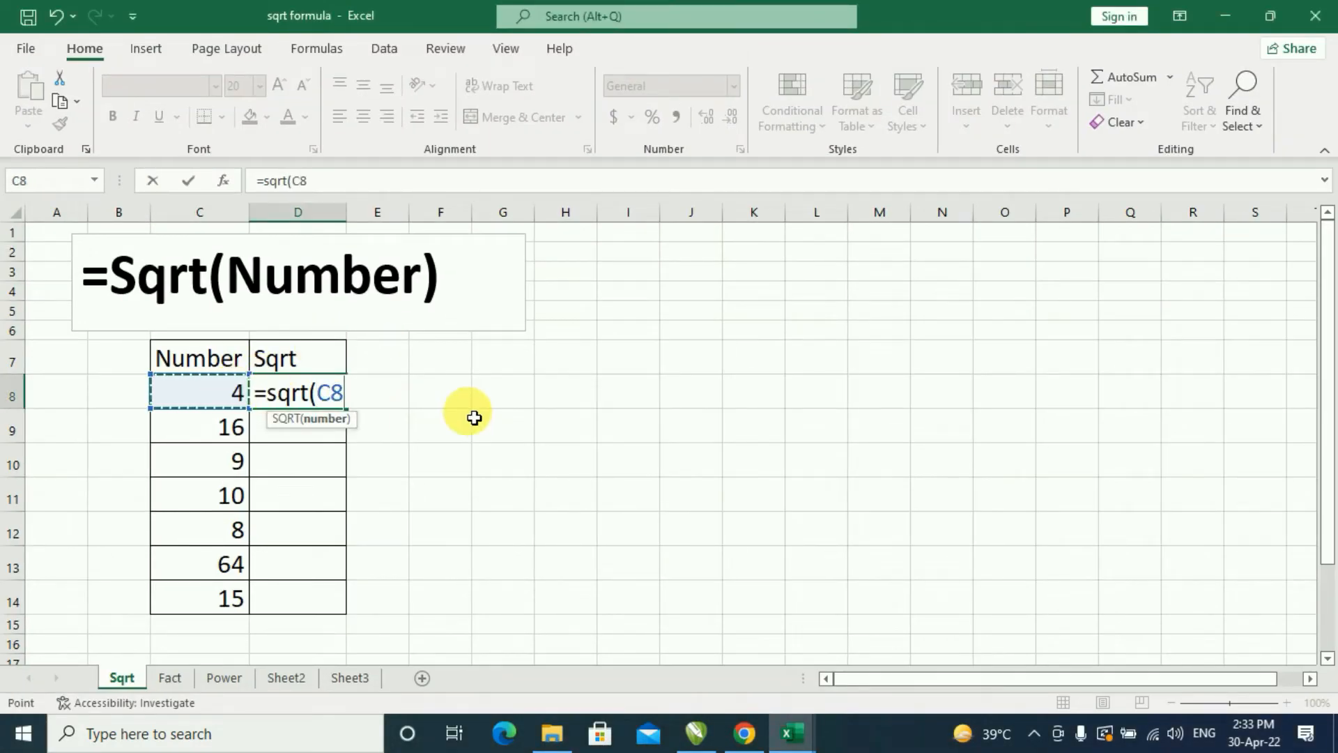
text())
key(Return)
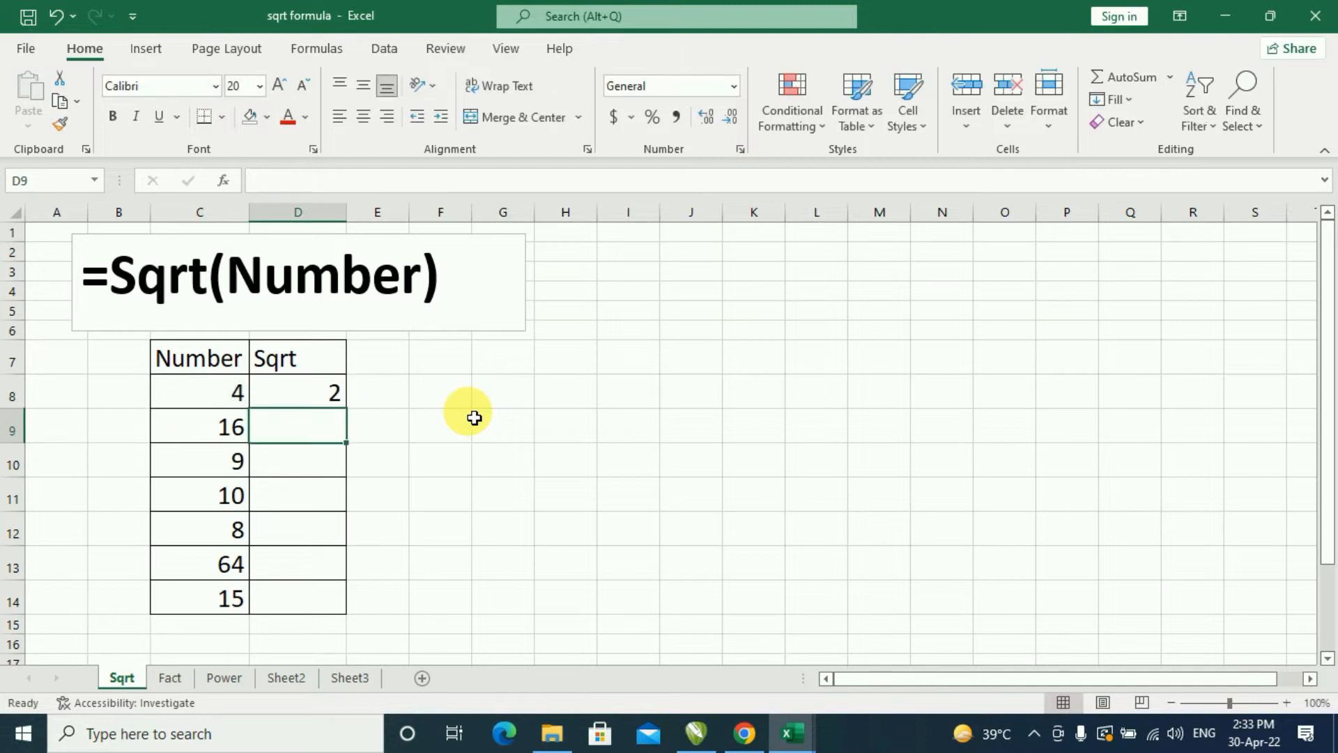
Compare the square root in D8 with its source number in C8.
ctrl+scroll(474, 413, up, 1)
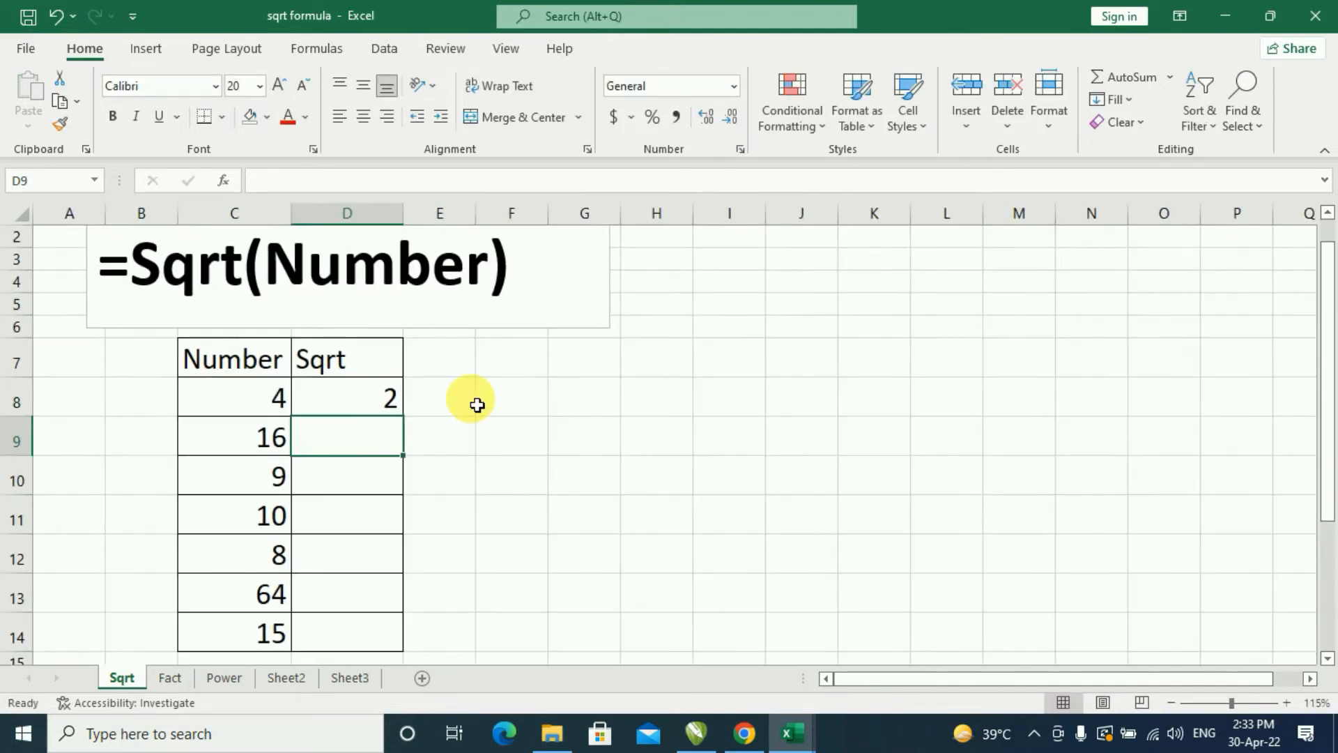
click(344, 401)
click(265, 397)
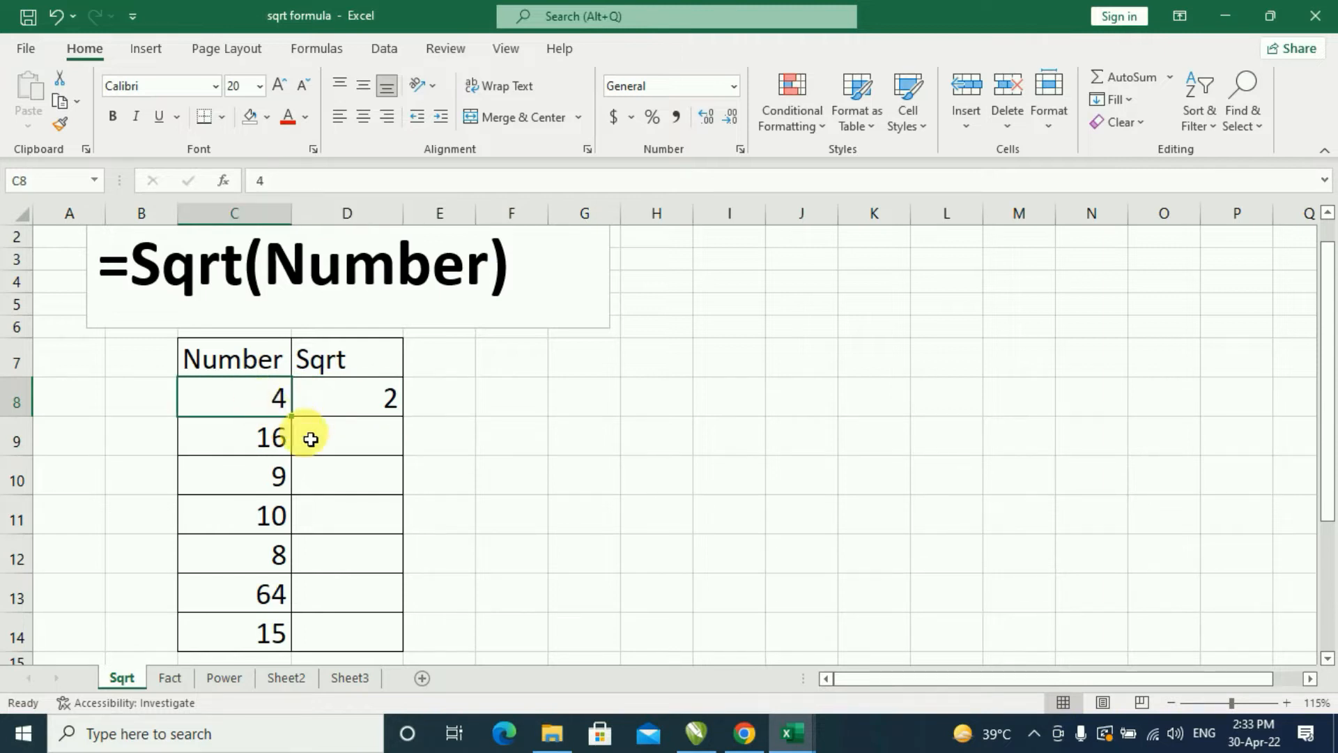
click(370, 405)
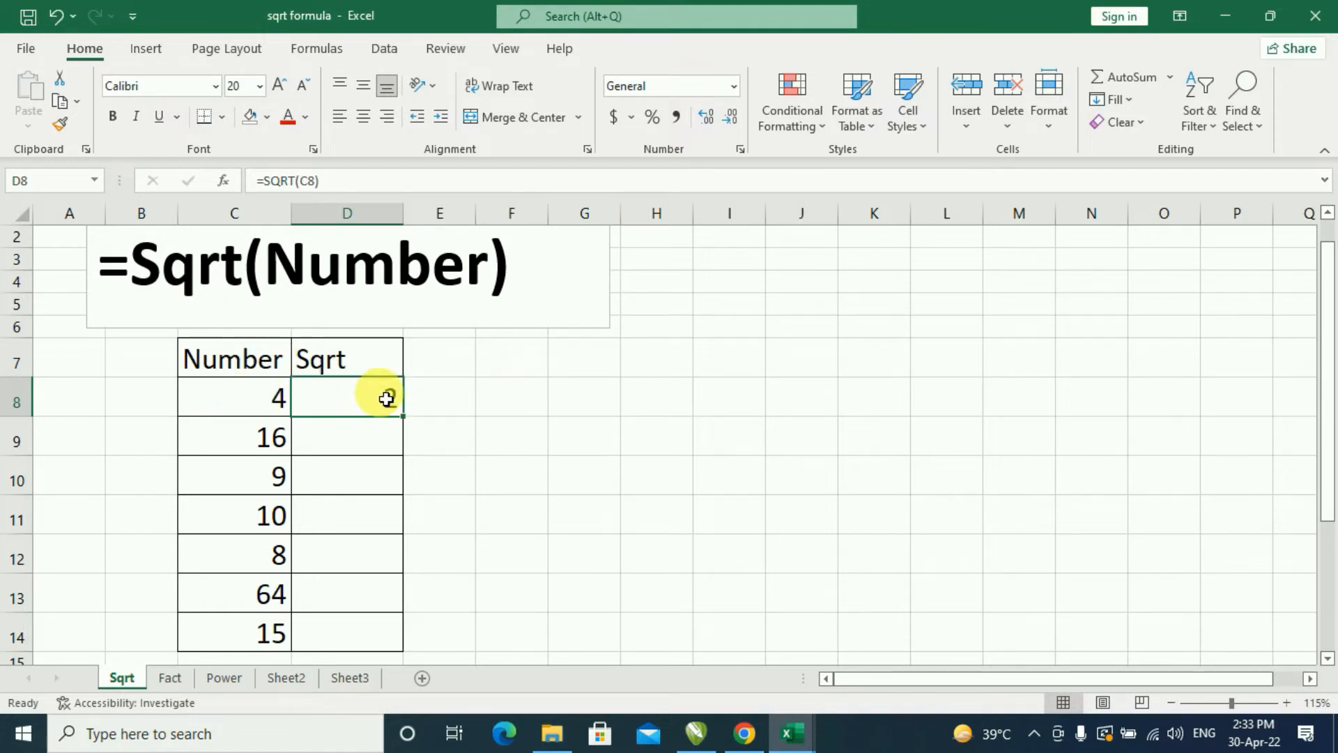
Enter the check formula =D8*D8 in cell F8 and compare its result with the number in C8.
click(491, 398)
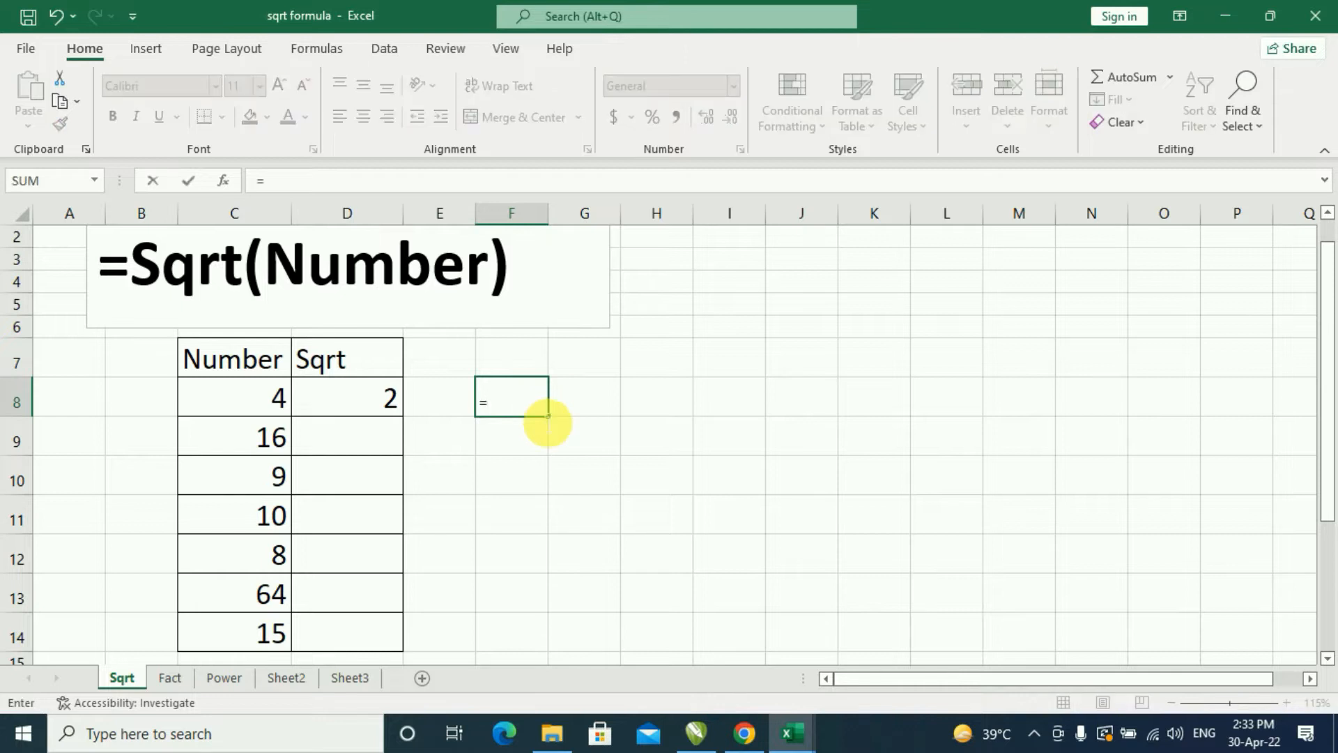
click(383, 396)
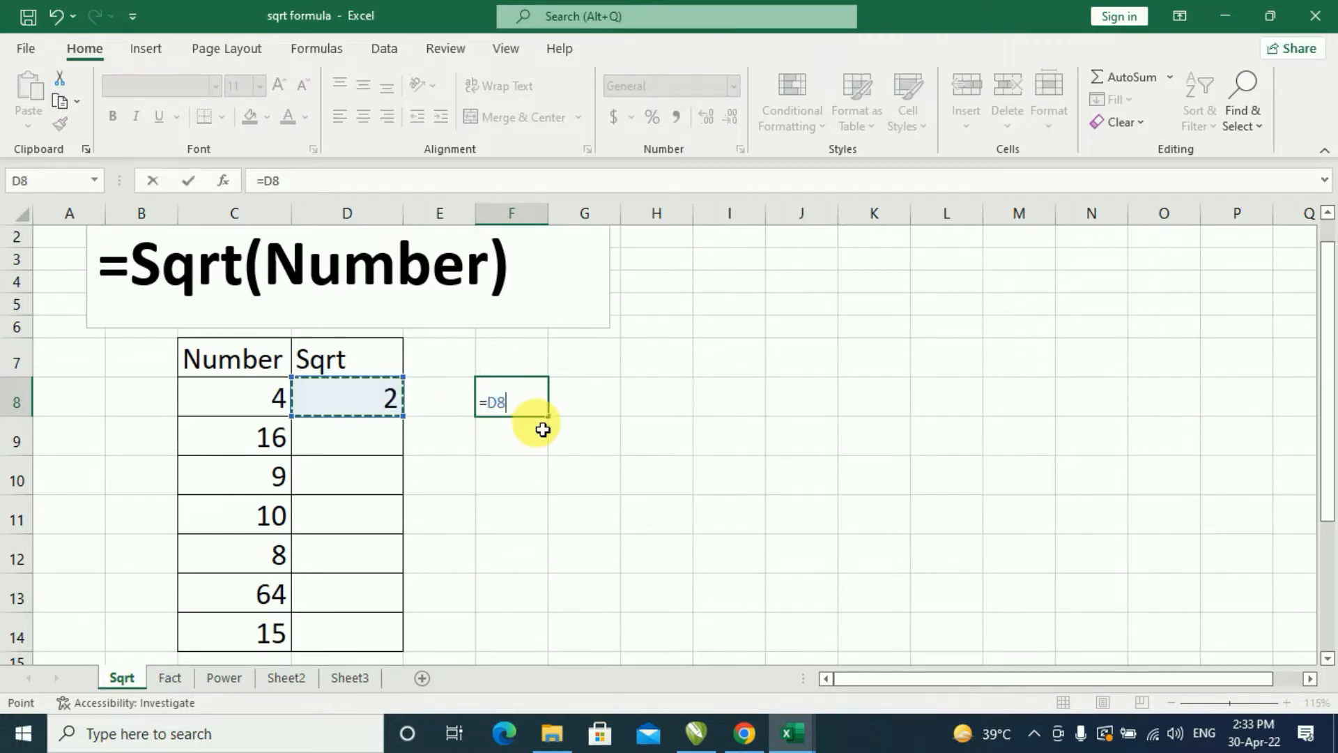
text(*)
click(383, 399)
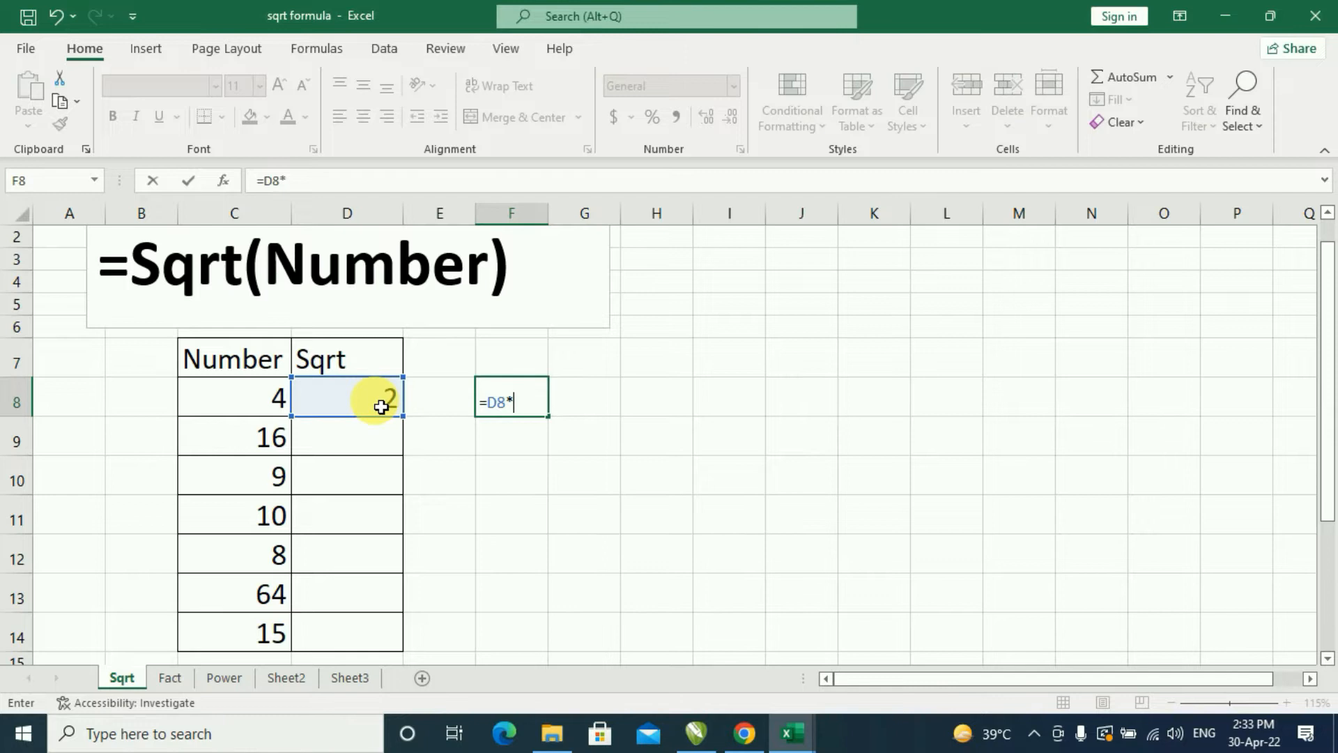
key(Return)
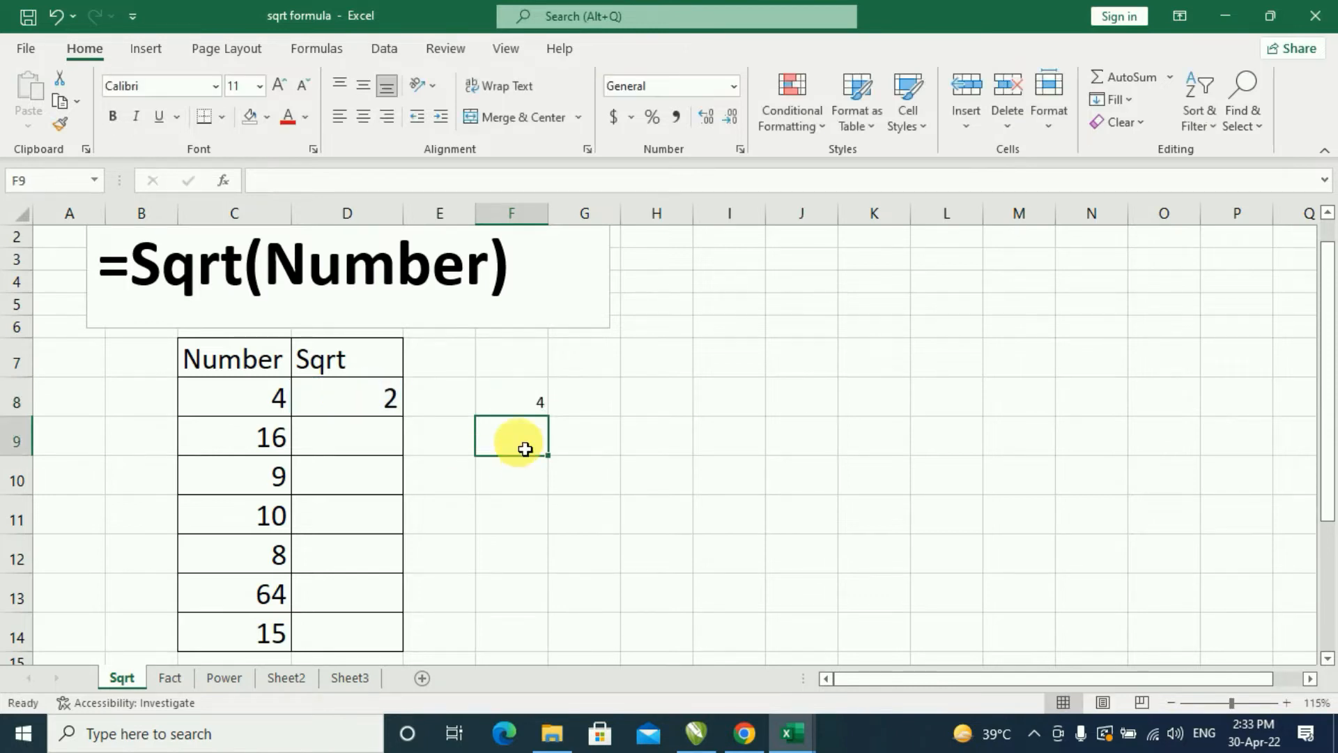
click(520, 403)
click(255, 398)
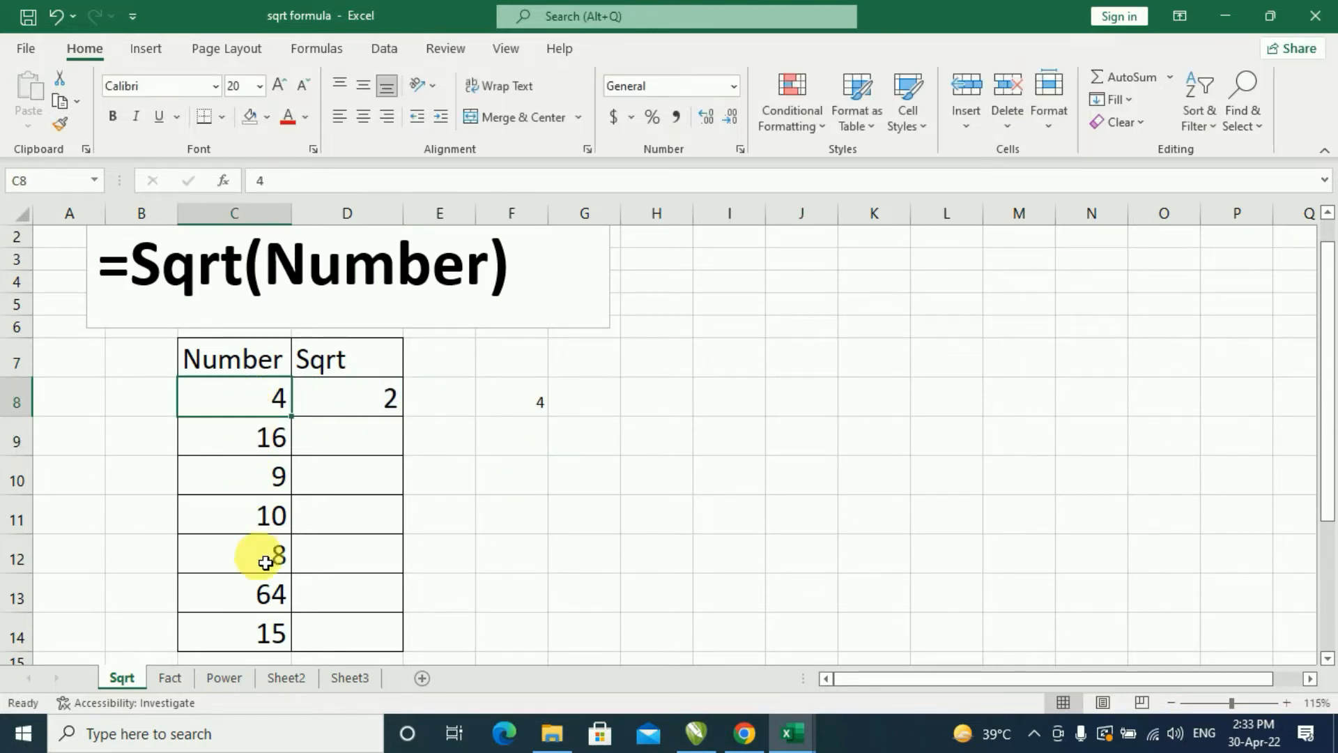
click(382, 393)
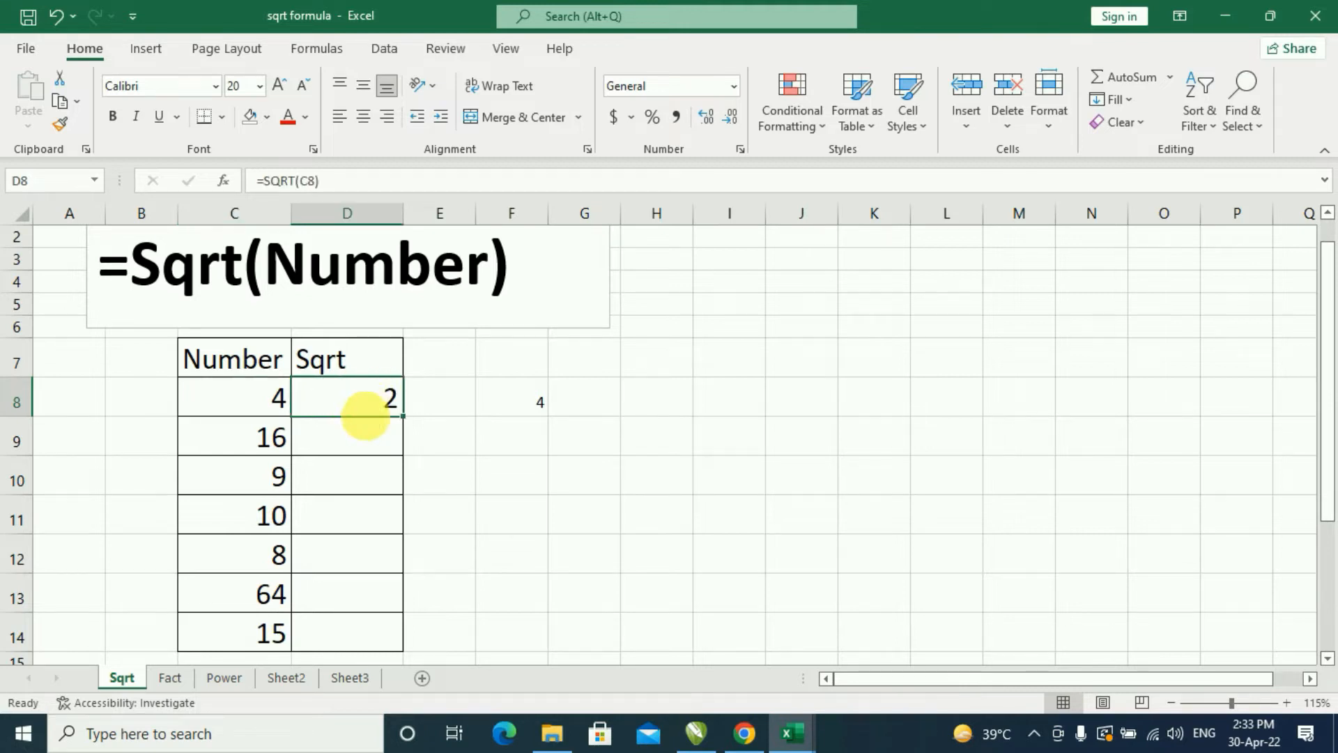
Enter the formula =SQRT(C9) in cell D9 of the Sqrt column.
click(374, 444)
text(=)
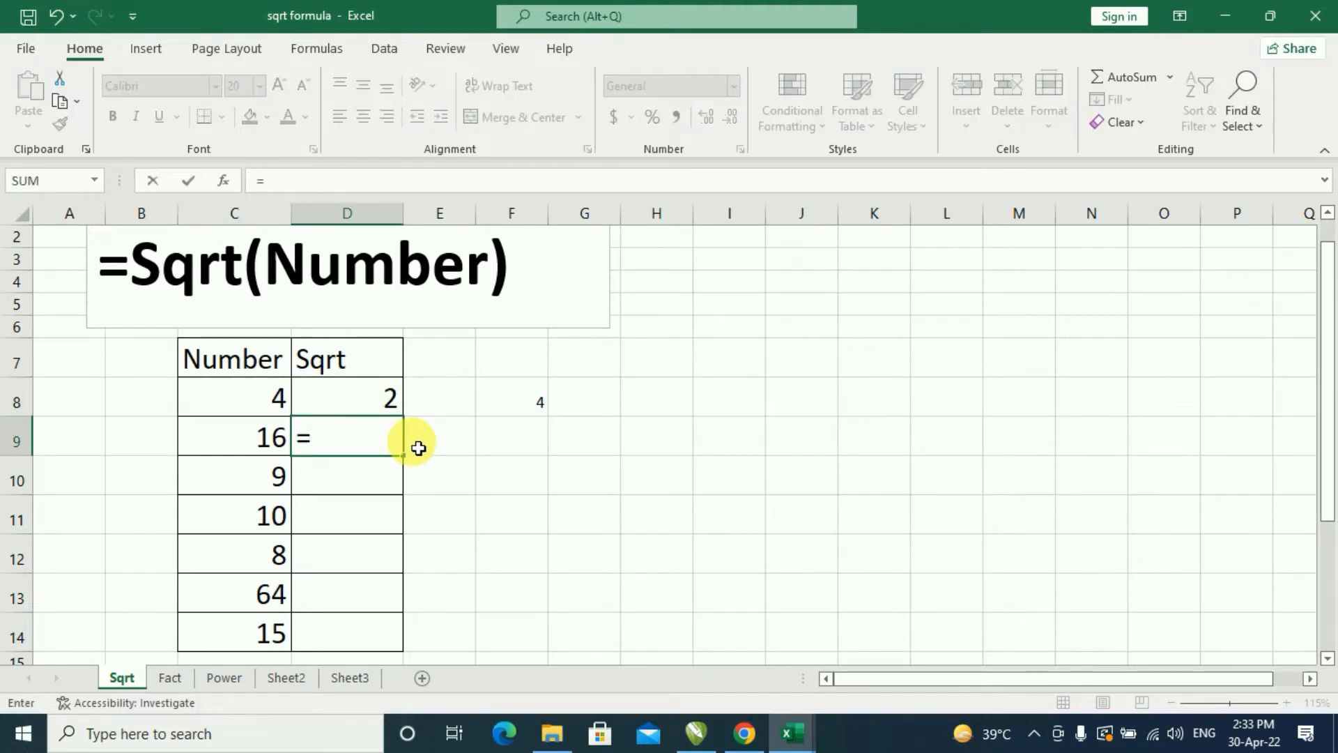
text(sqrt)
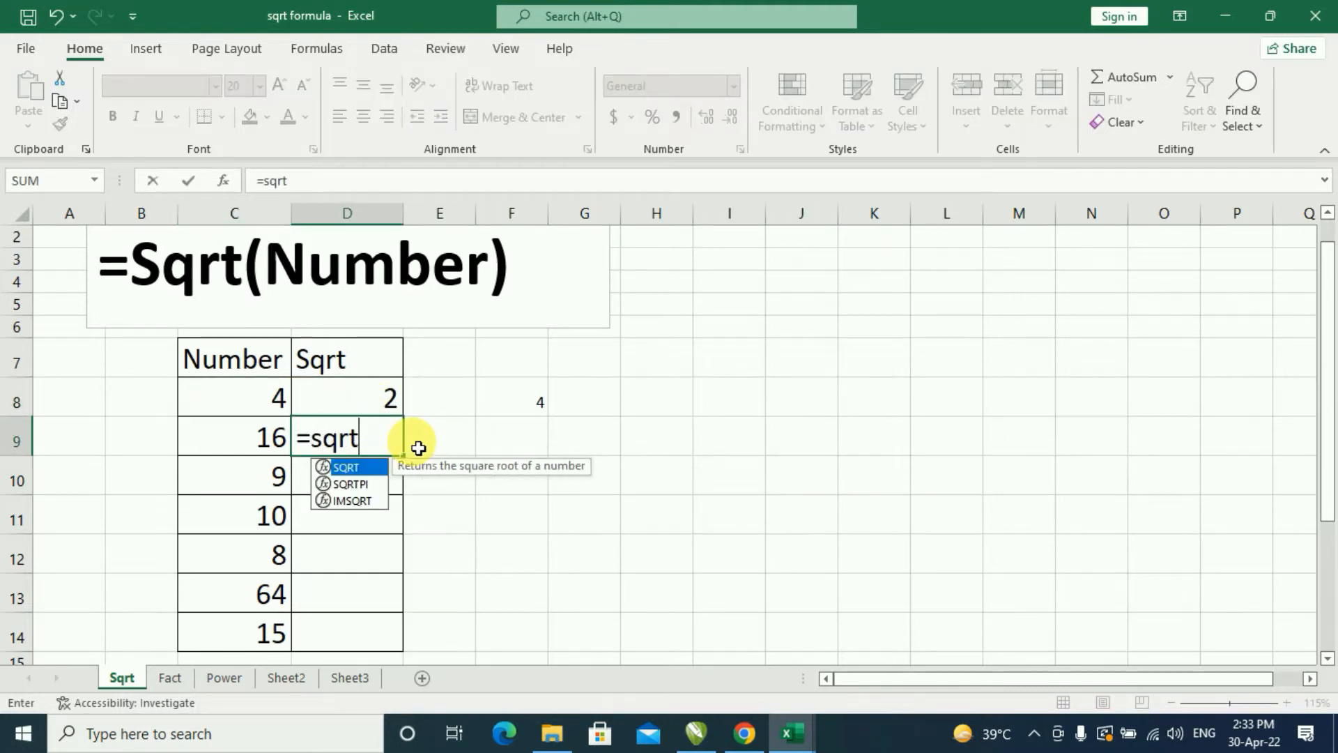
text(()
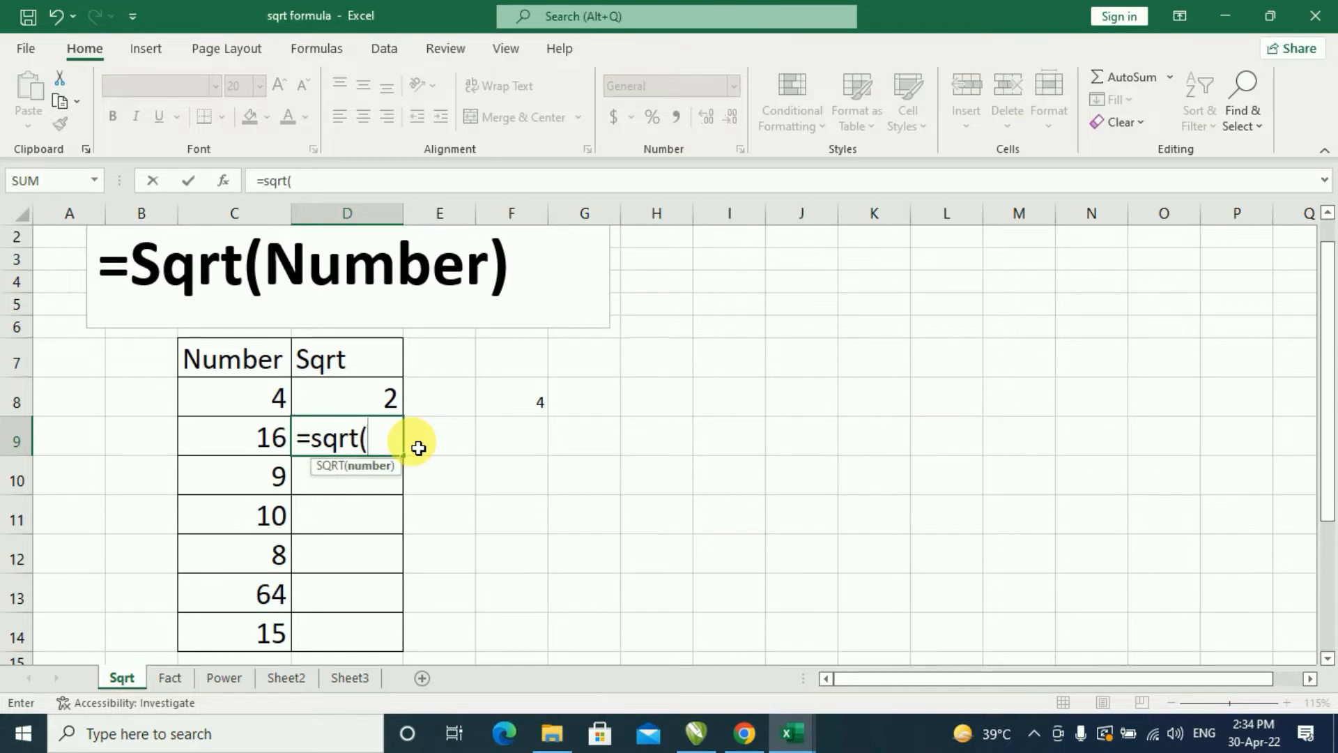
click(245, 444)
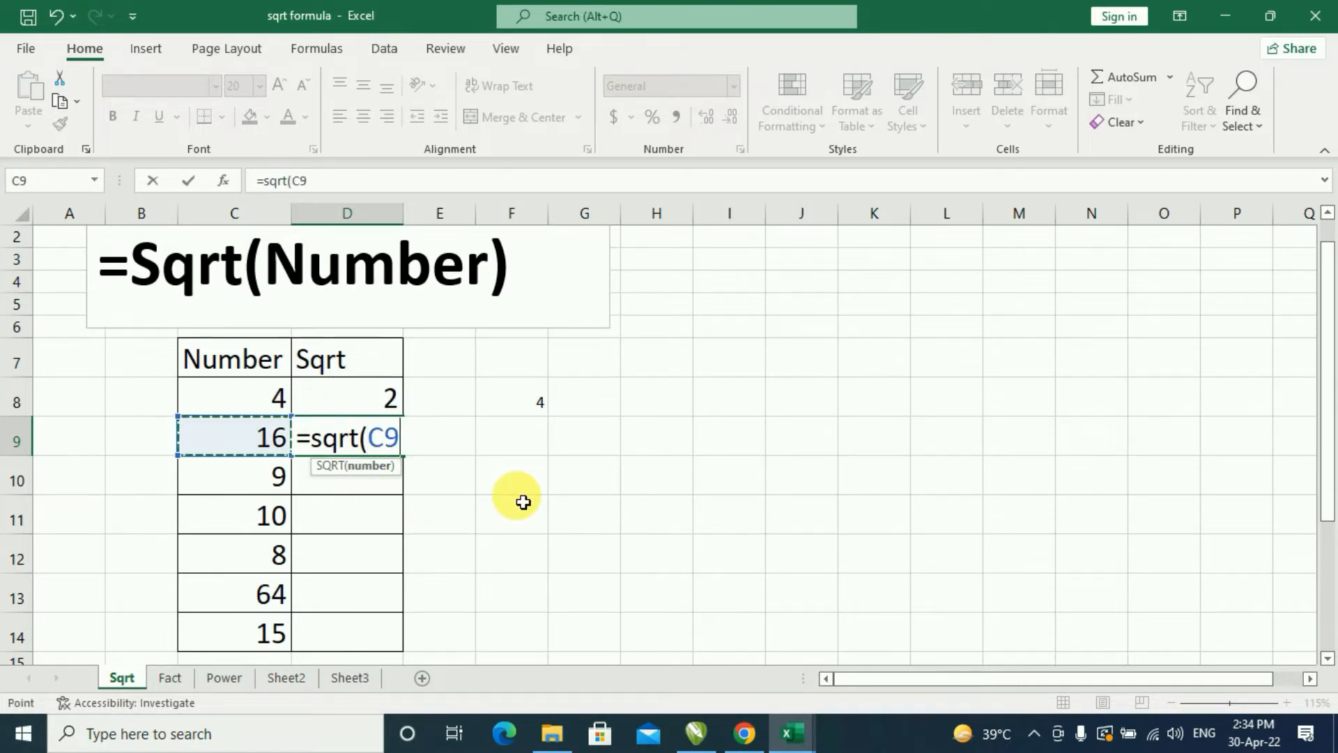
text())
key(Return)
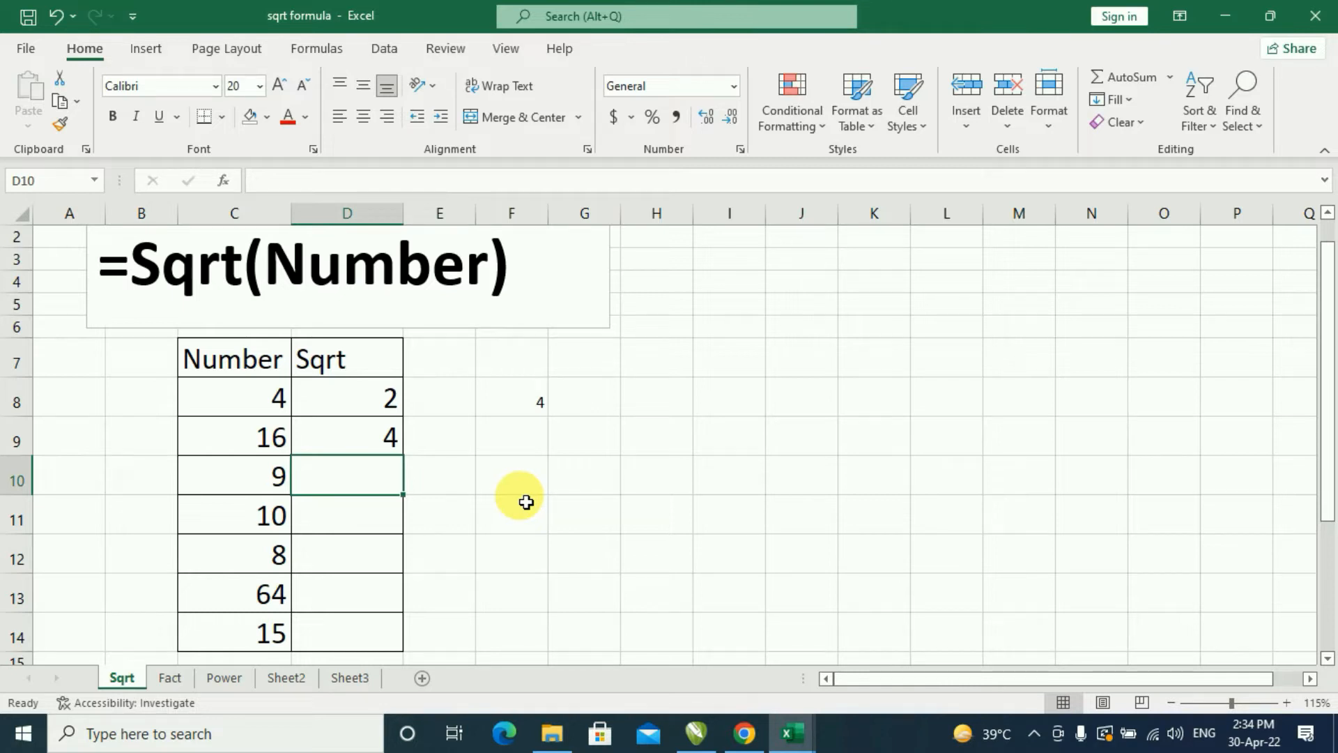
Fill the SQRT formula from D9 down to D14 and review the filled cells.
click(343, 441)
drag(407, 464, 397, 636)
click(389, 594)
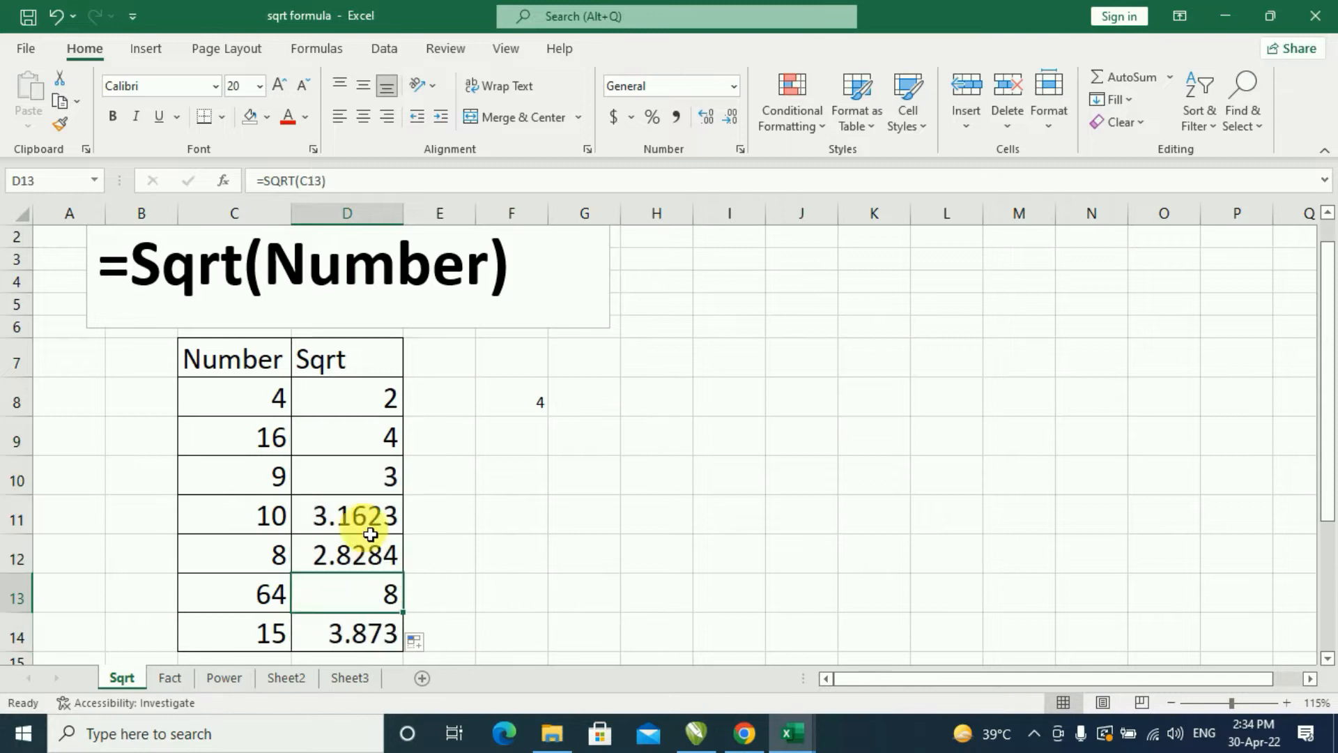
click(369, 552)
click(365, 517)
click(362, 478)
click(364, 440)
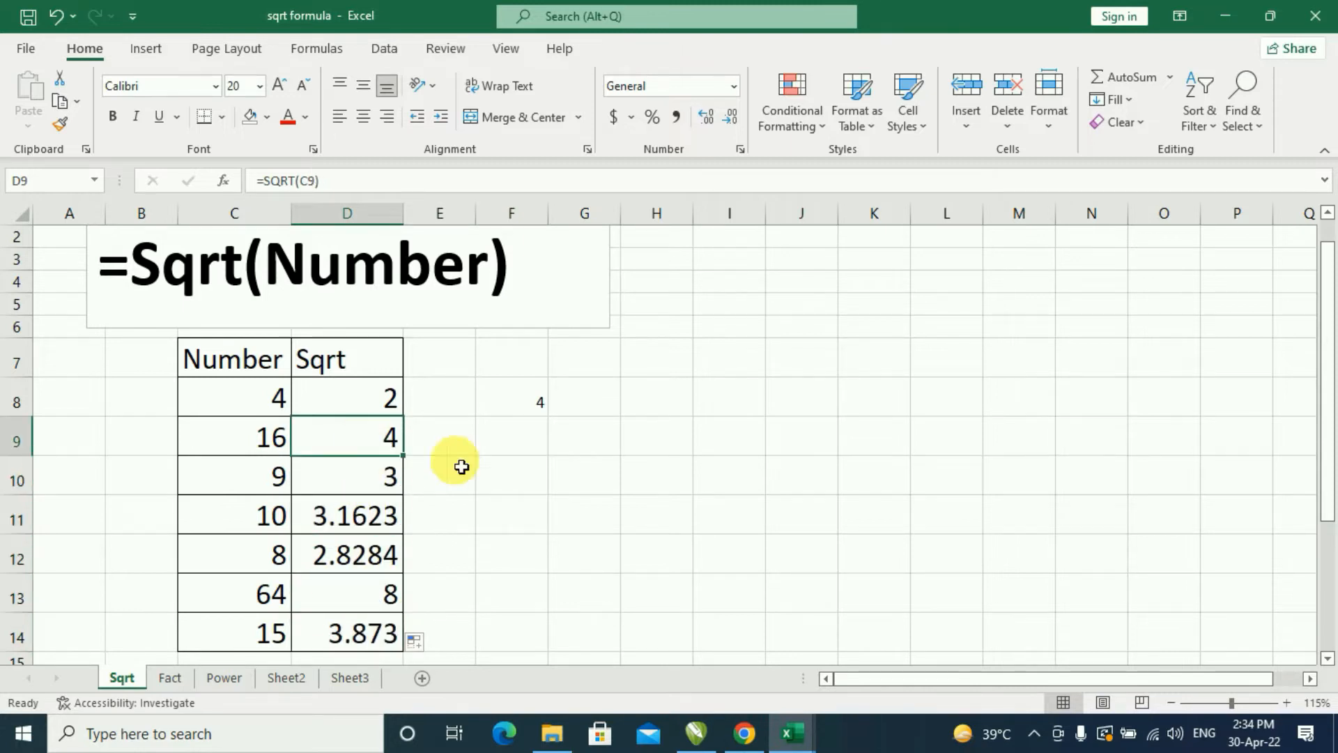
Enter the check multiplication =4*4 in cell F9, below the =D8*D8 check.
click(531, 401)
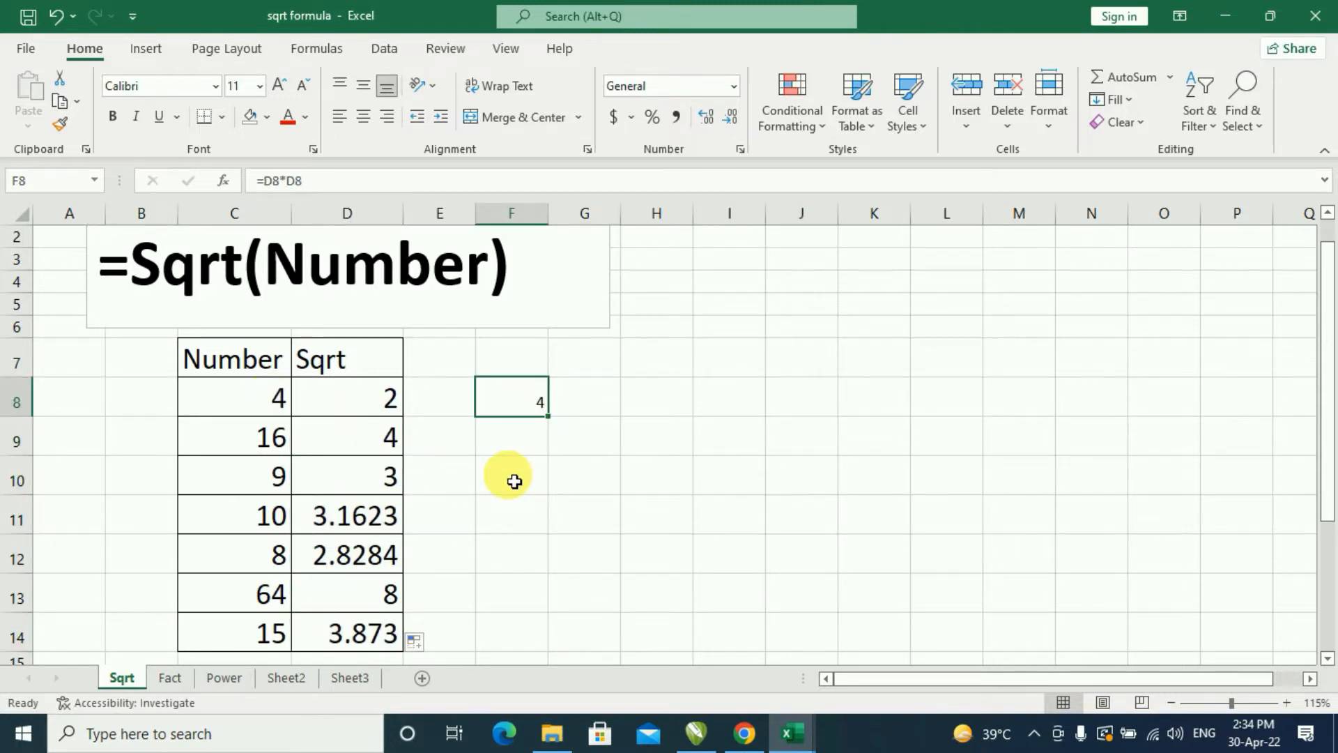
click(539, 436)
text(=4*4)
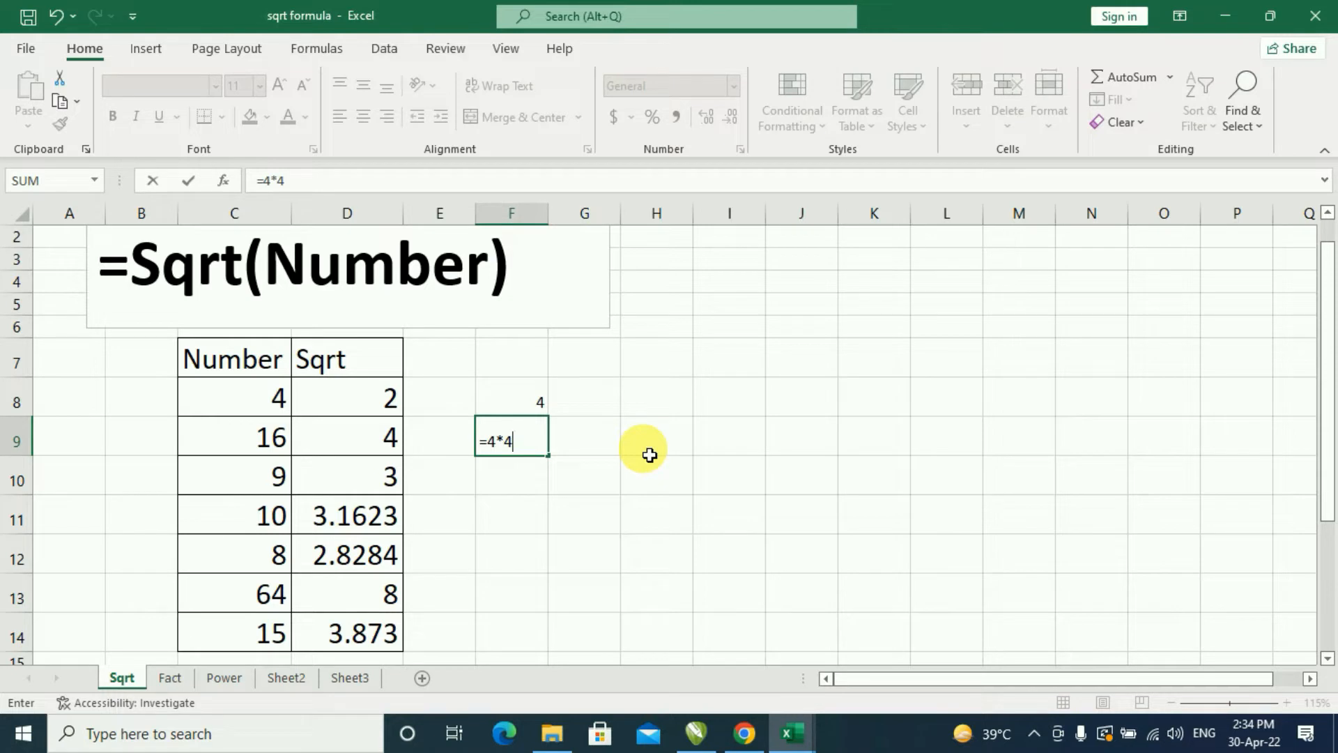
key(Return)
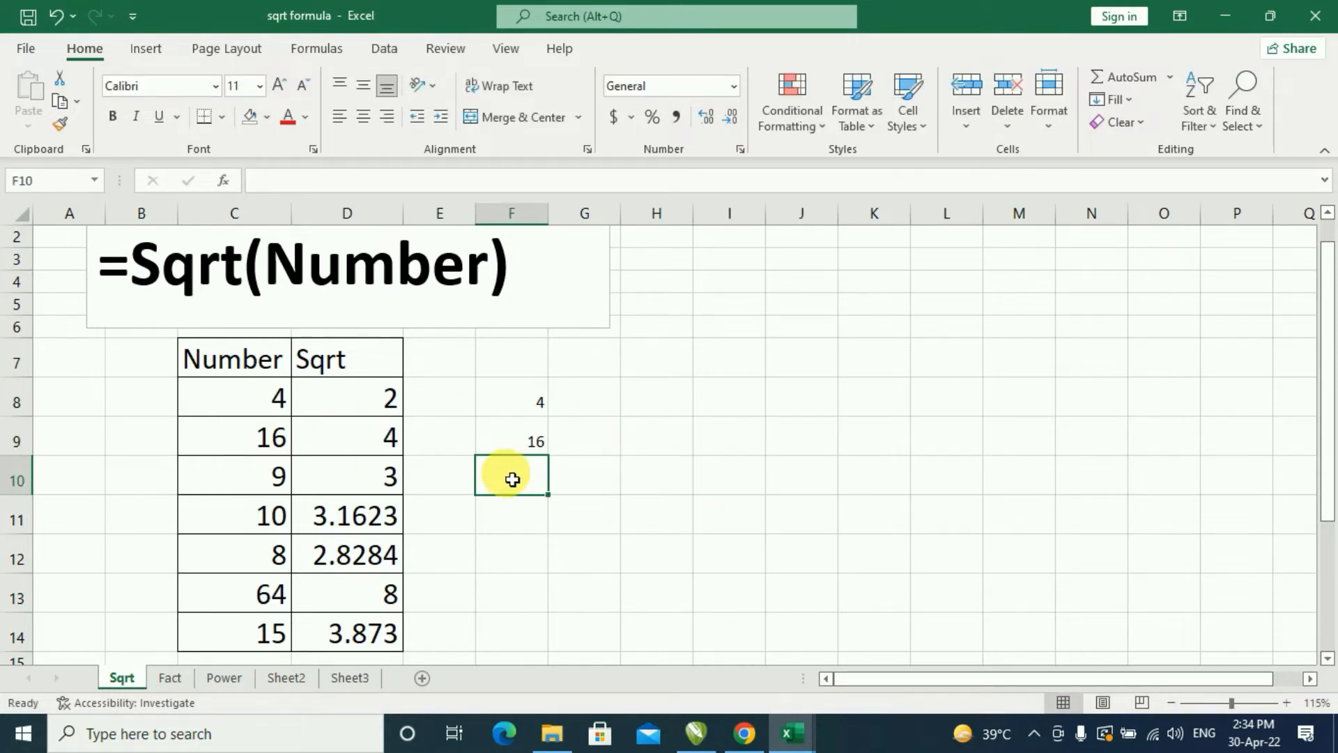
Enter the check formula =D10*D10 in cell F10.
text(=)
click(399, 484)
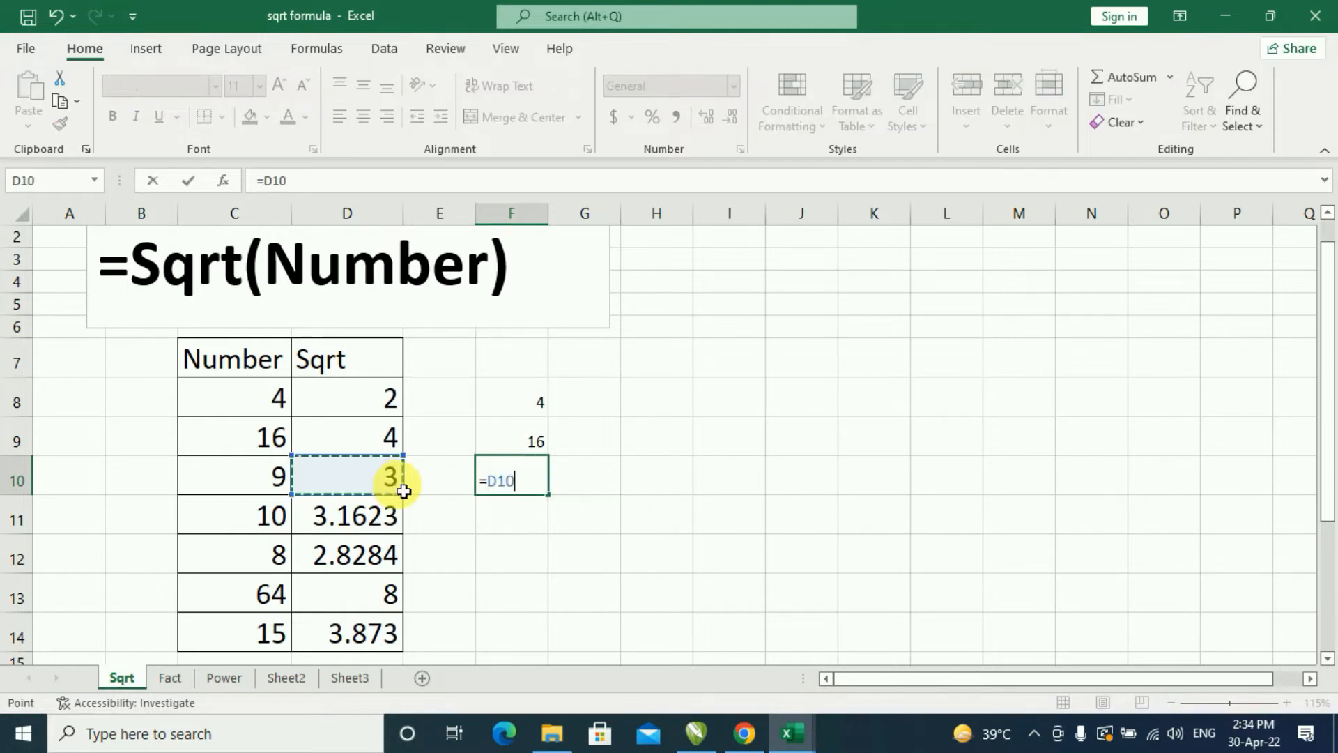
text(*)
click(403, 490)
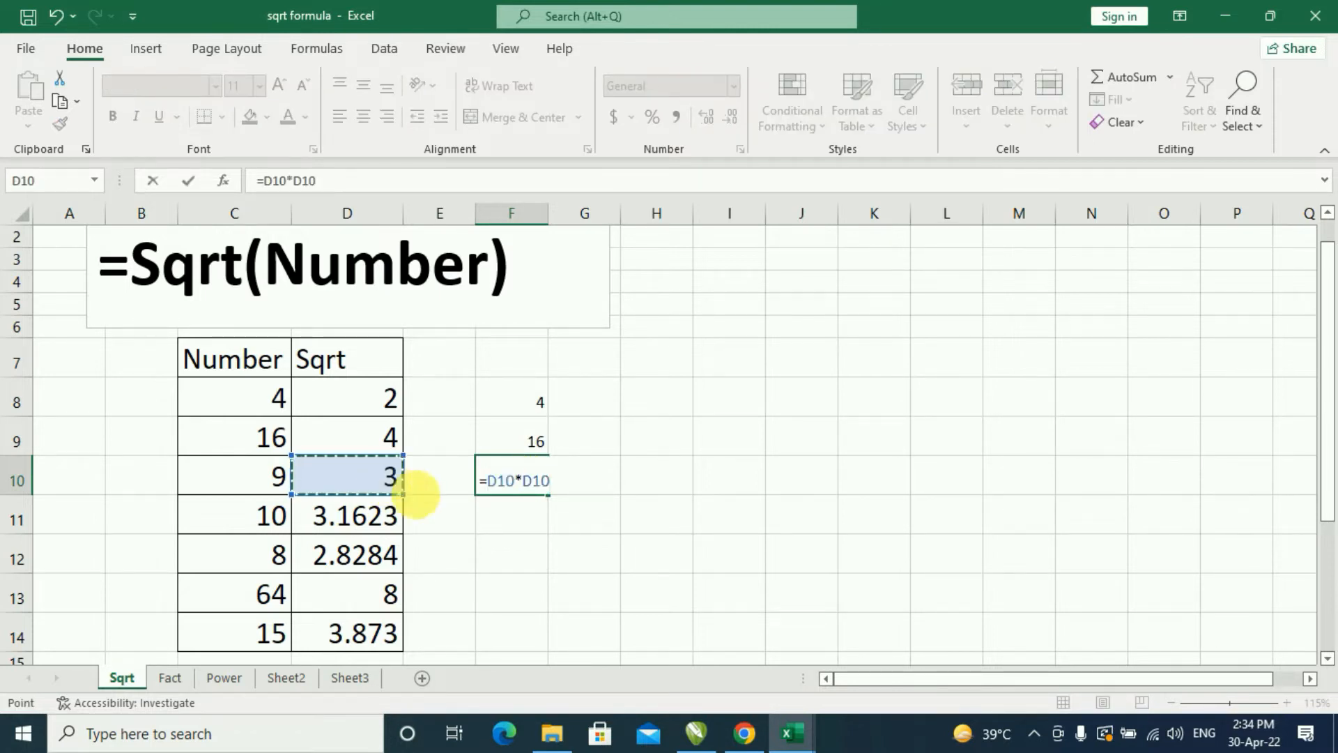
key(Return)
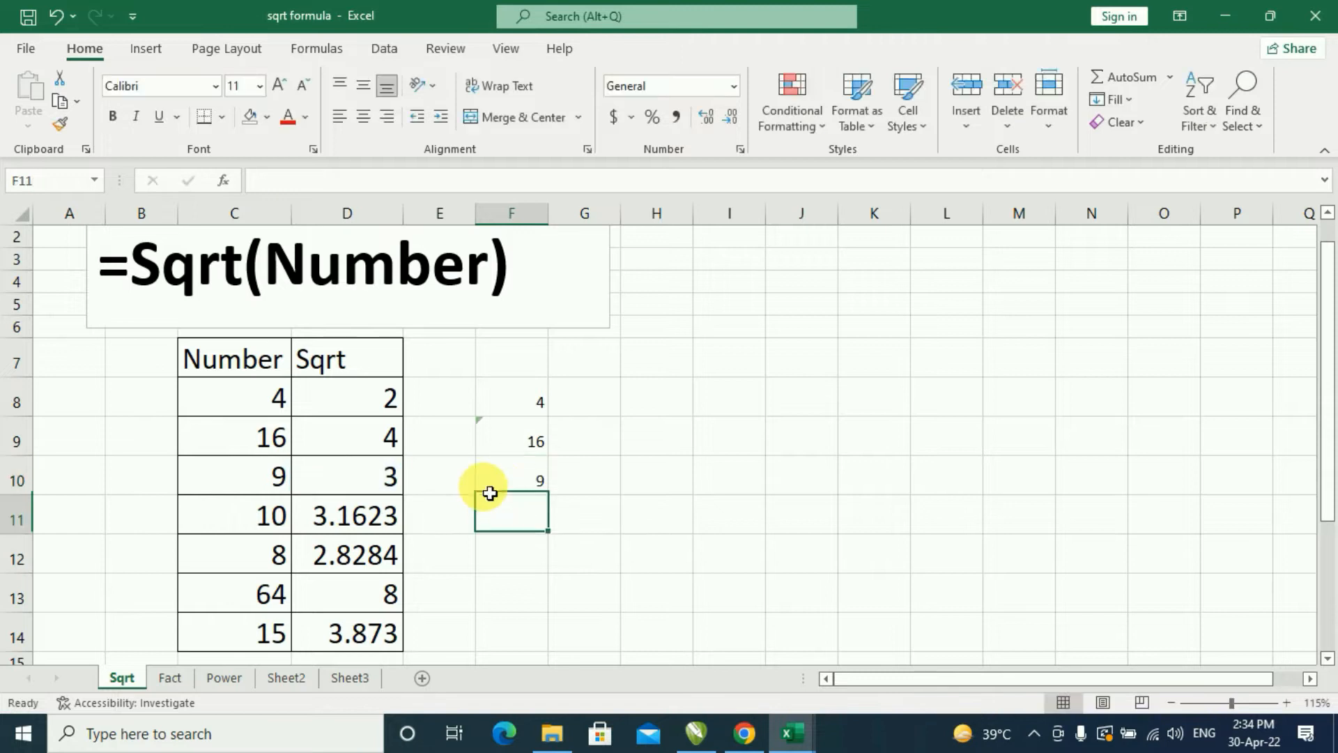
Fill the F10 check formula down to F14 and compare the results with the Number column.
click(533, 478)
drag(557, 504, 541, 660)
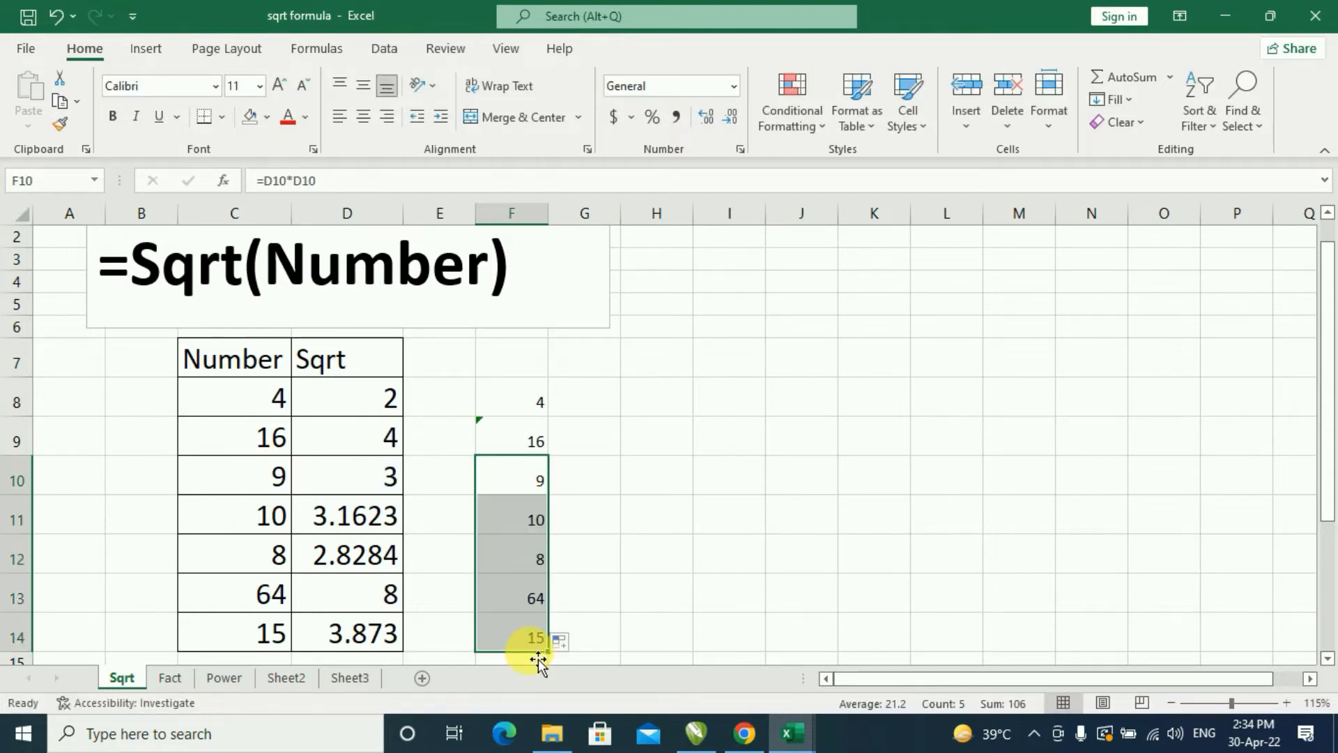
click(532, 521)
click(263, 513)
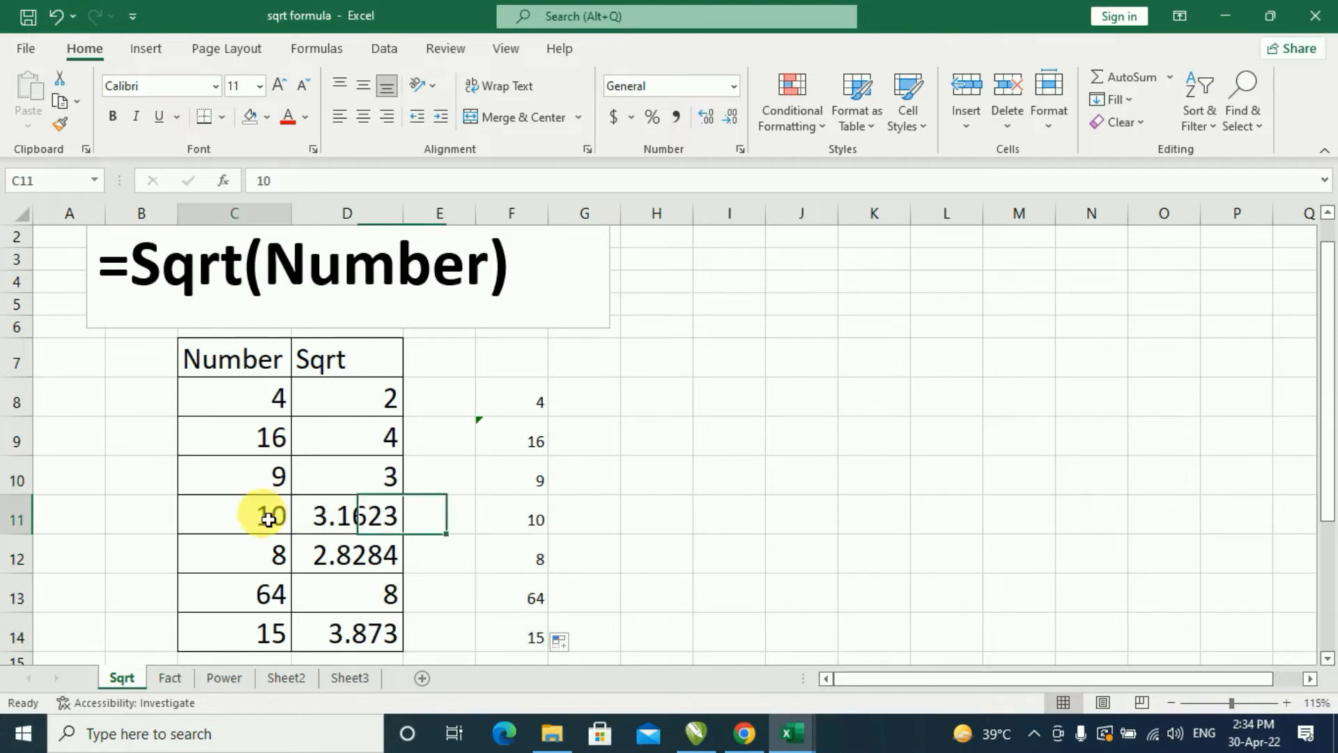
click(368, 532)
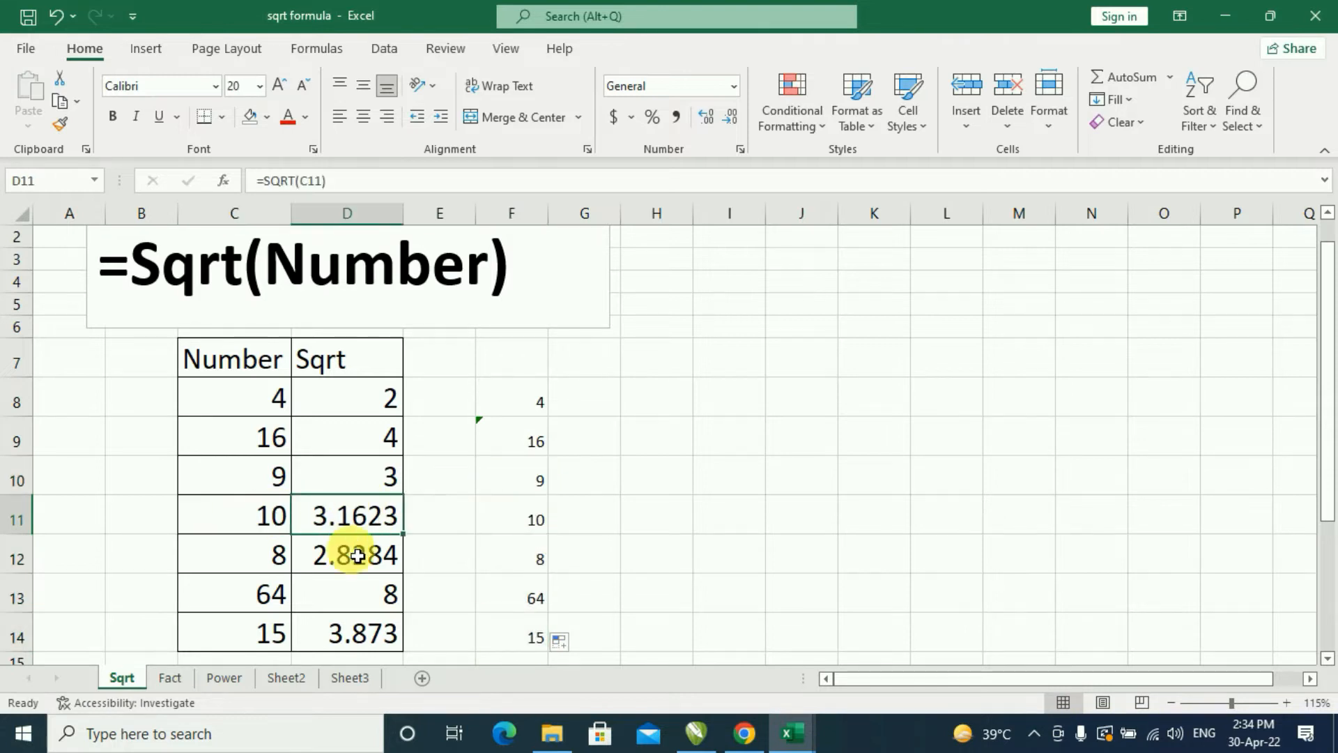
click(542, 531)
click(233, 513)
click(523, 562)
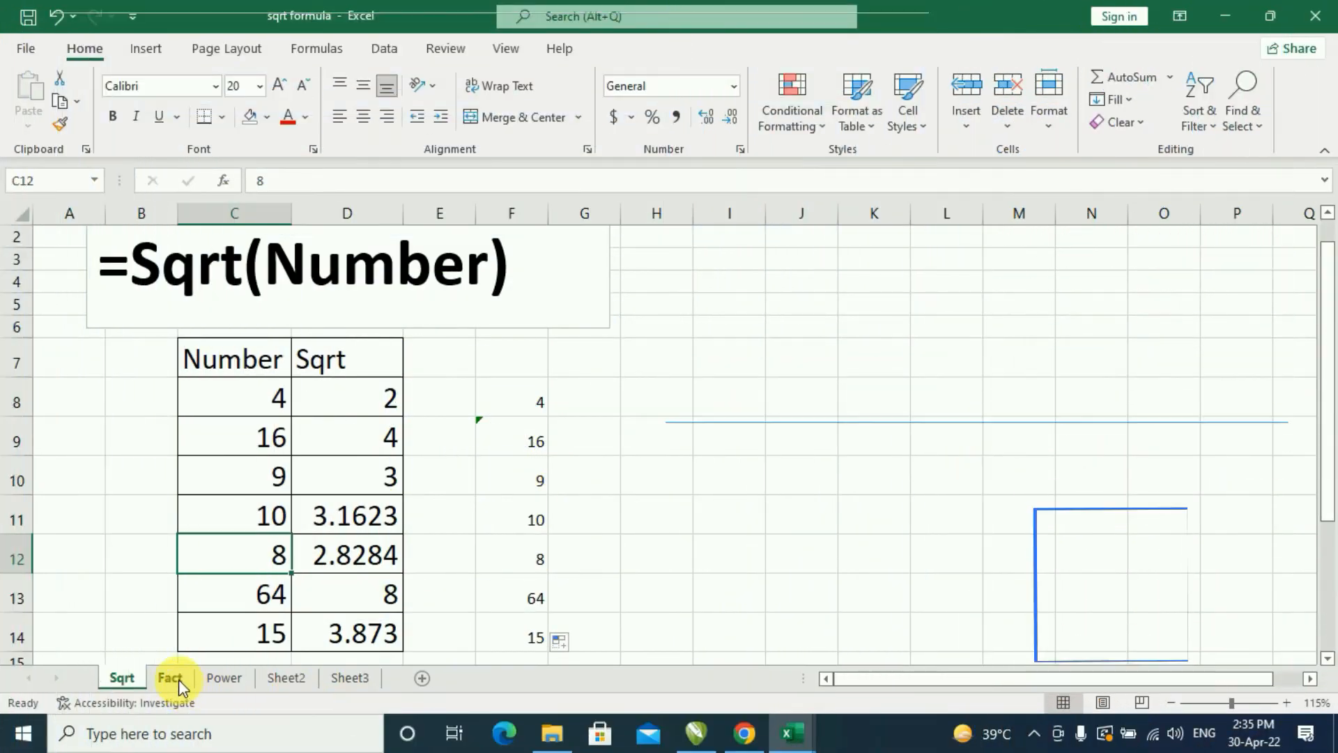
Switch to the Fact worksheet.
click(171, 678)
key(Escape)
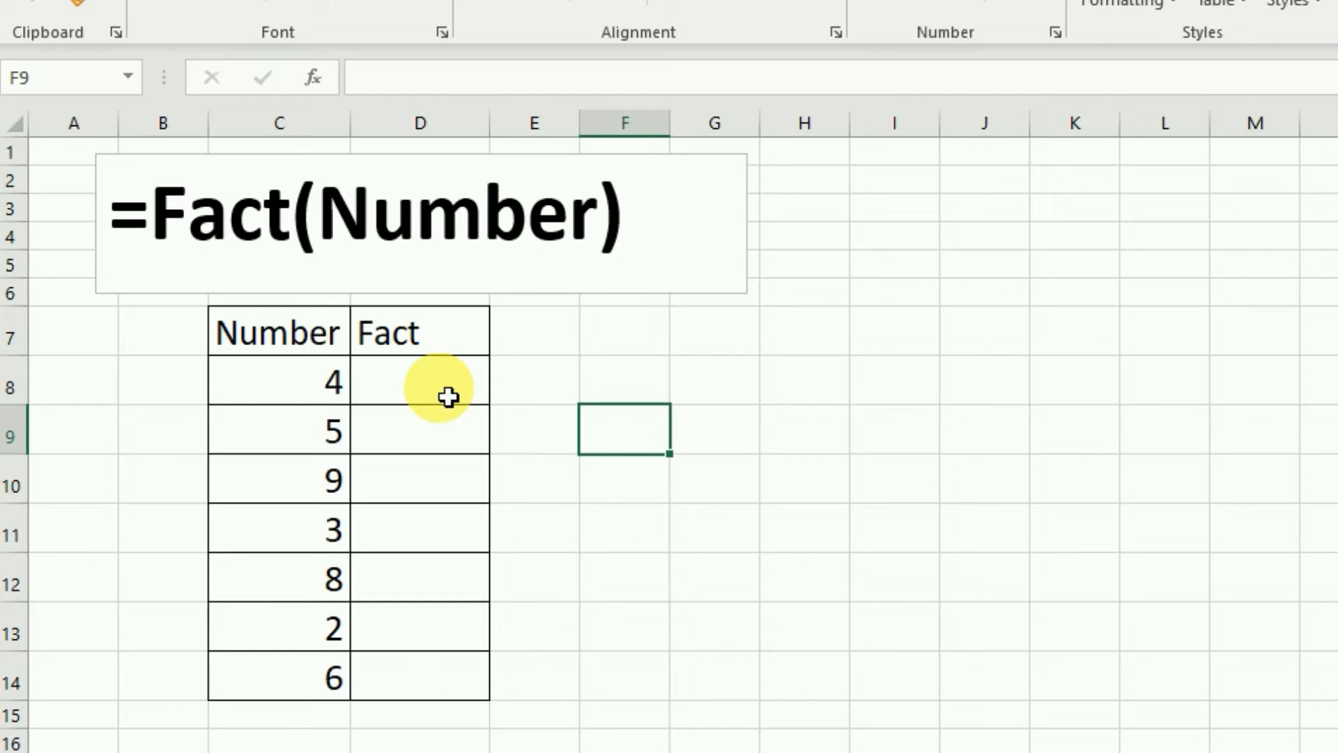
Enter the formula =FACT(C8) in cell D8 to get the factorial of the first number.
click(448, 397)
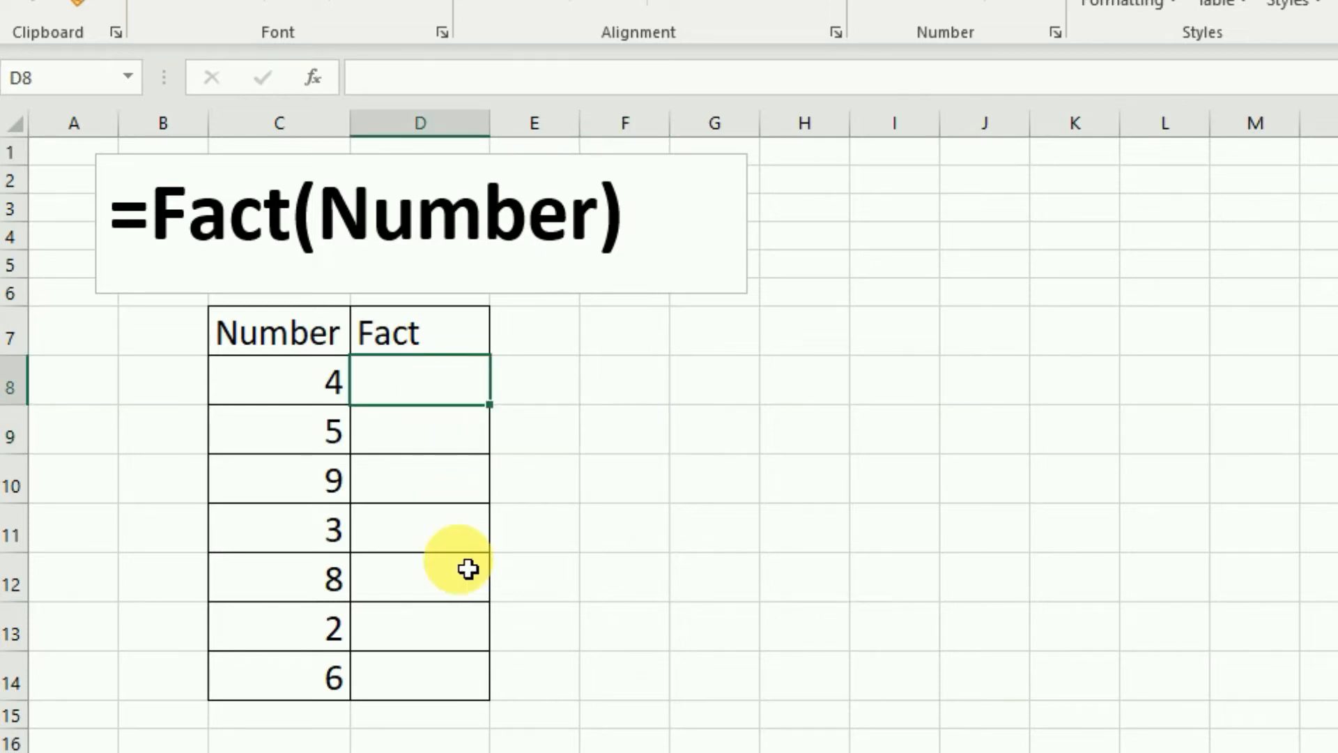
text(=fc)
key(BackSpace)
text(a)
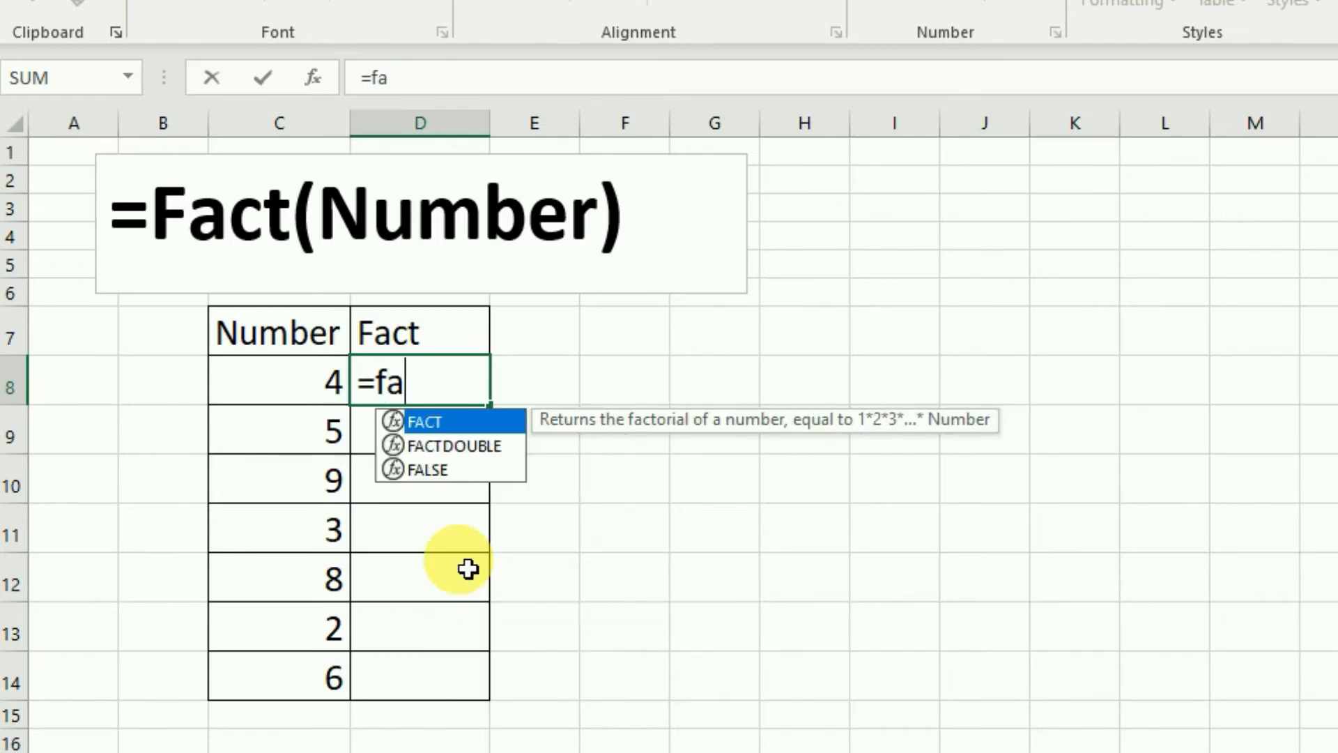
text(ct()
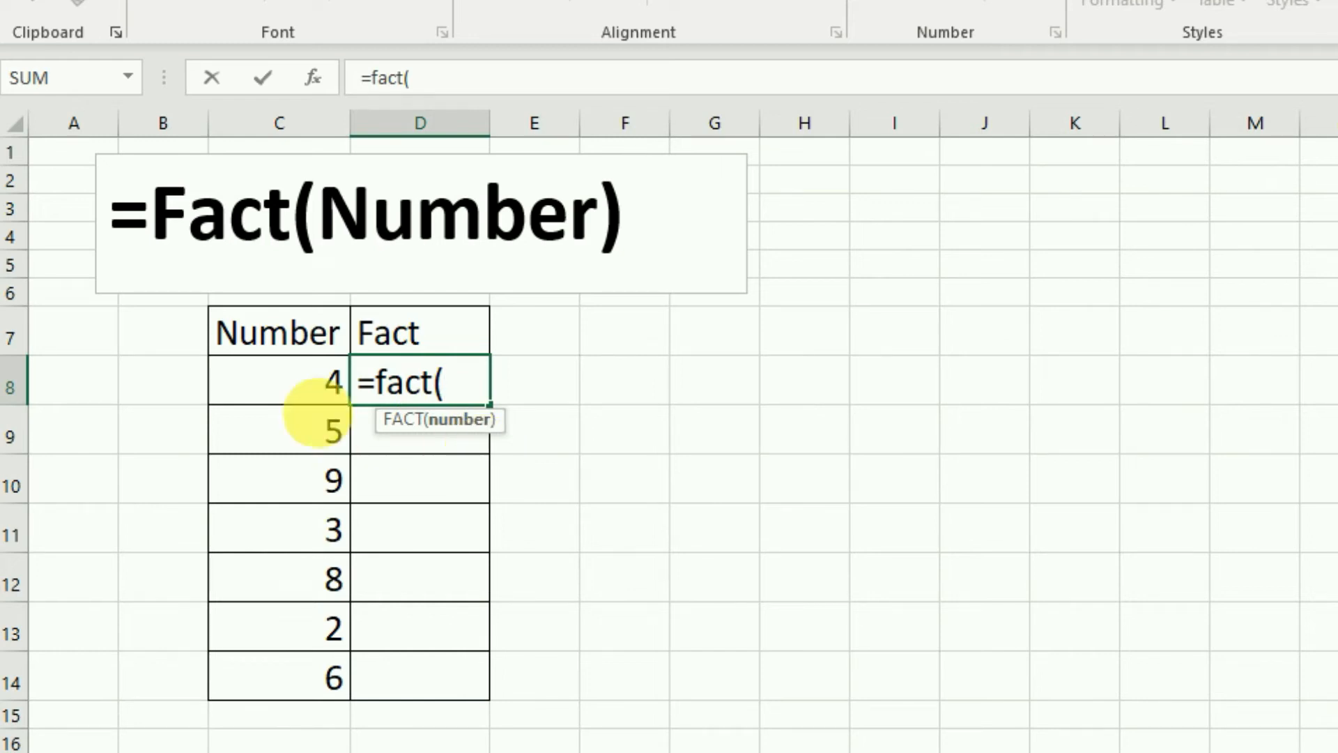
click(320, 396)
text())
key(Return)
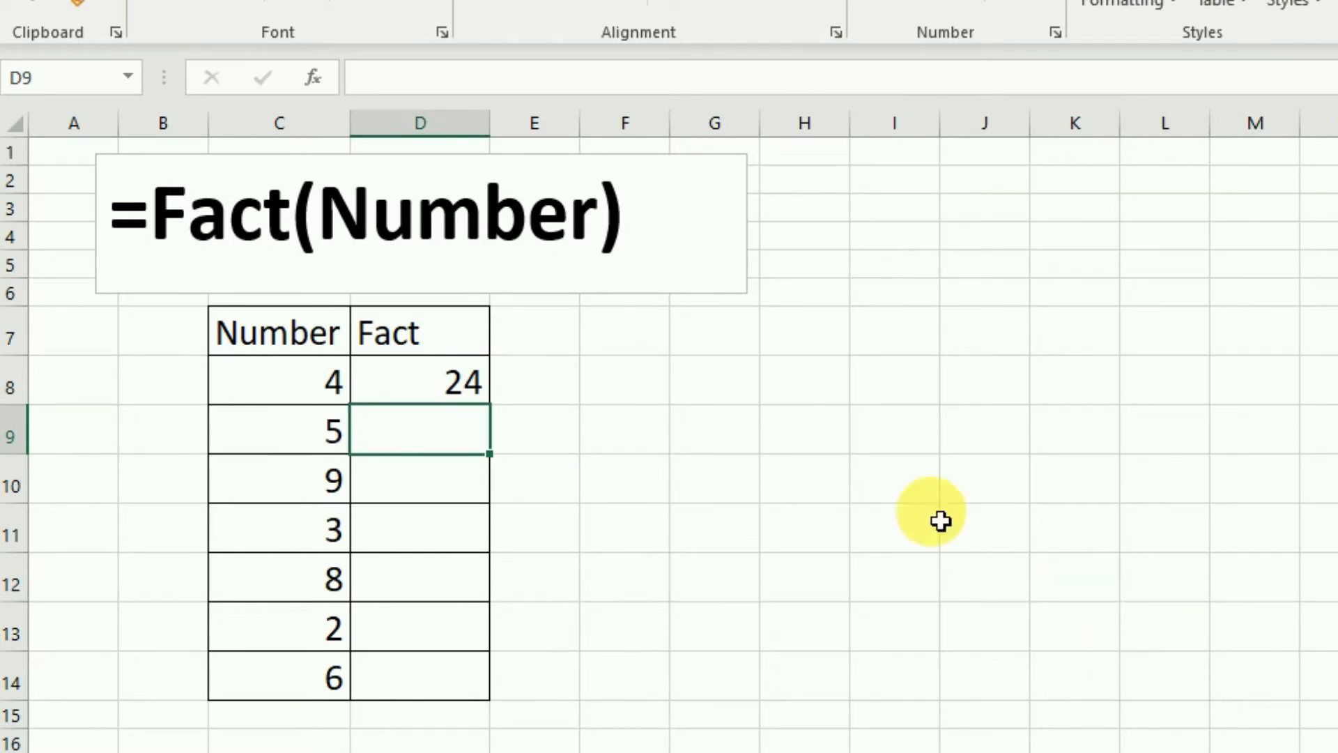
Enter the check multiplication =4*3*2*1 in cell E8, beside the first factorial.
key(Up)
key(Right)
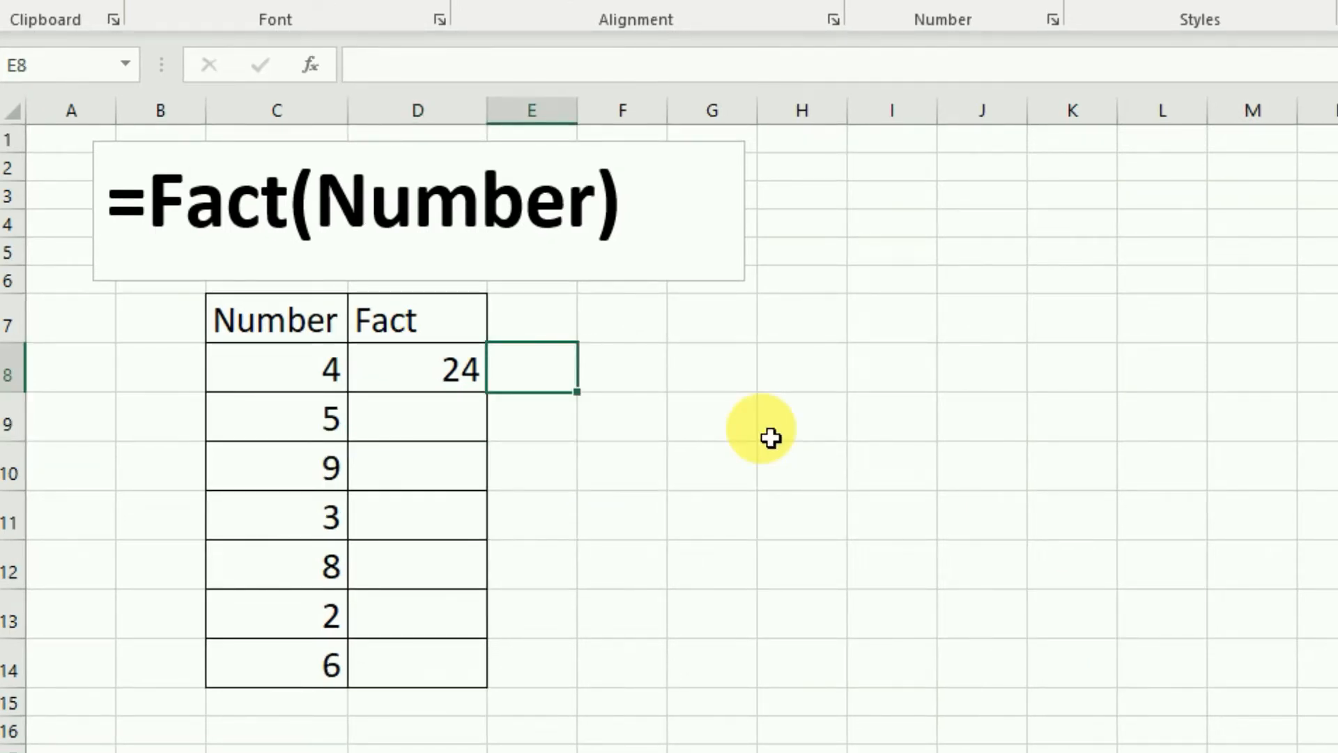
text(=)
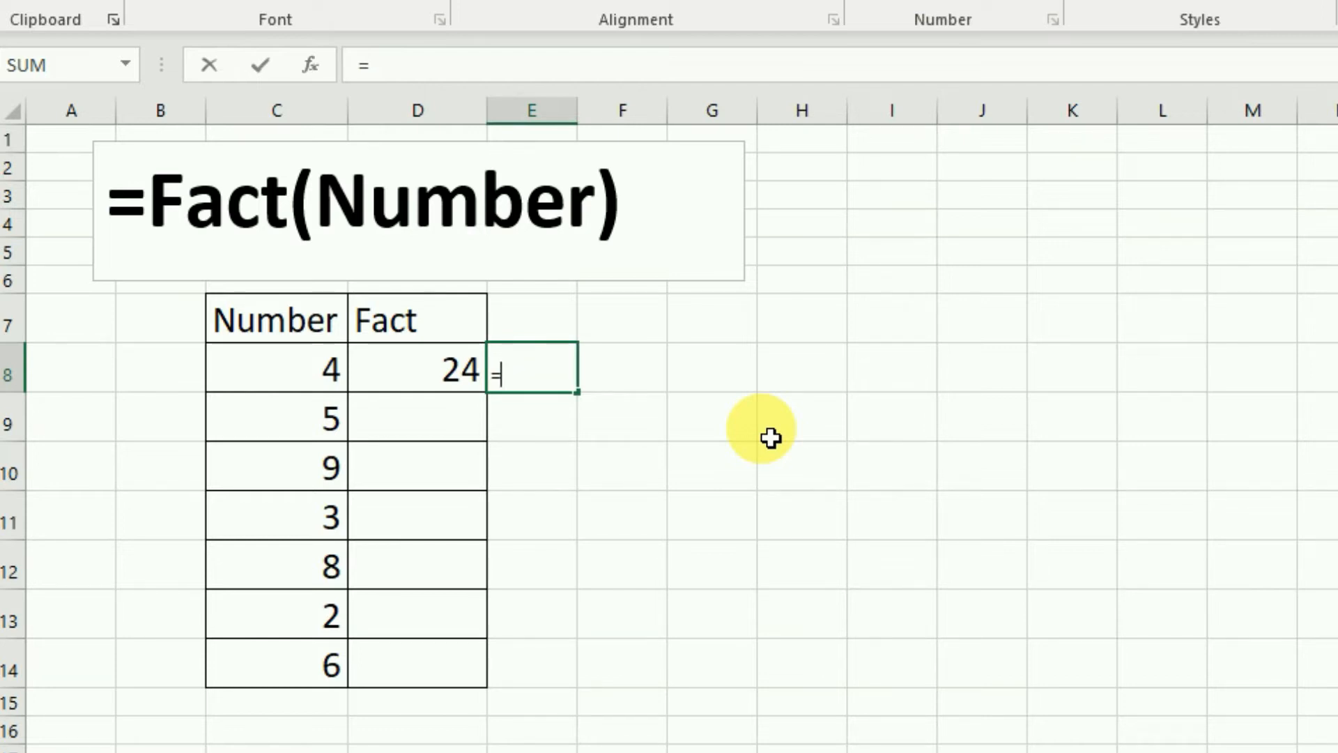
text(4*3*2*1)
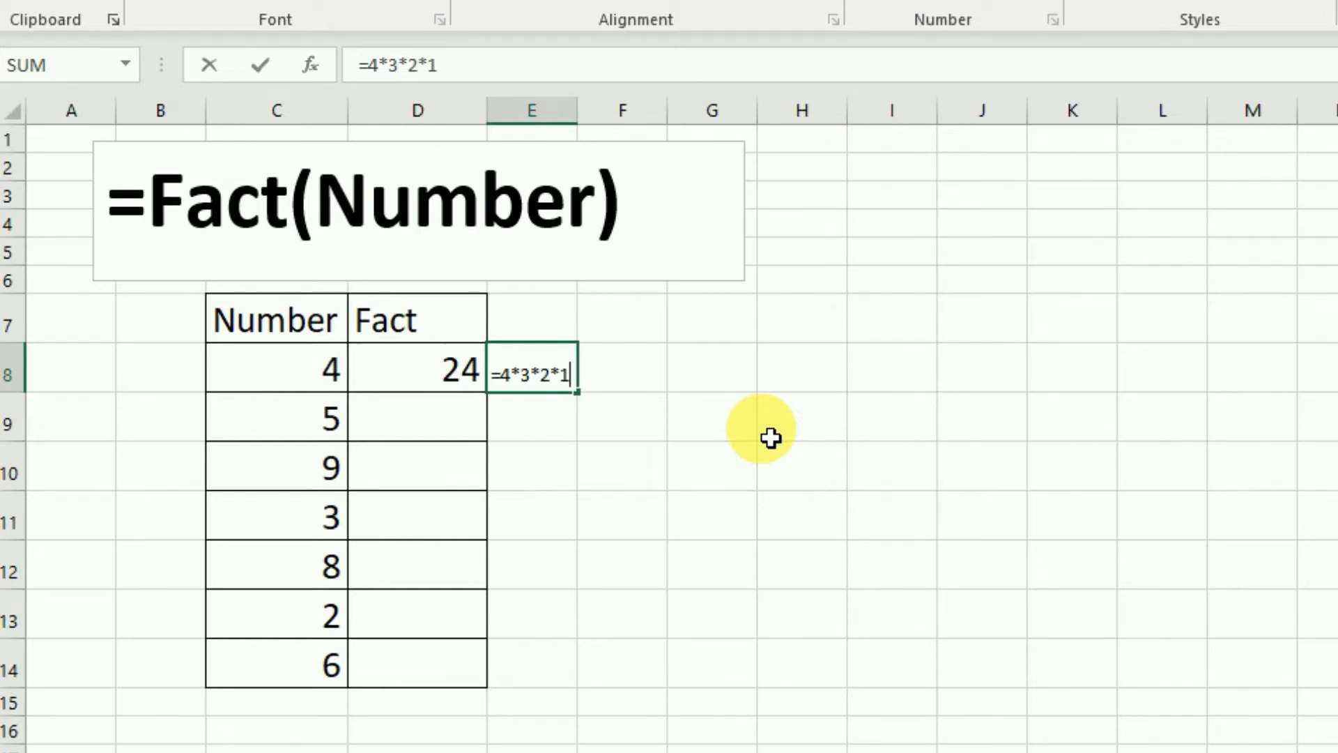
key(Return)
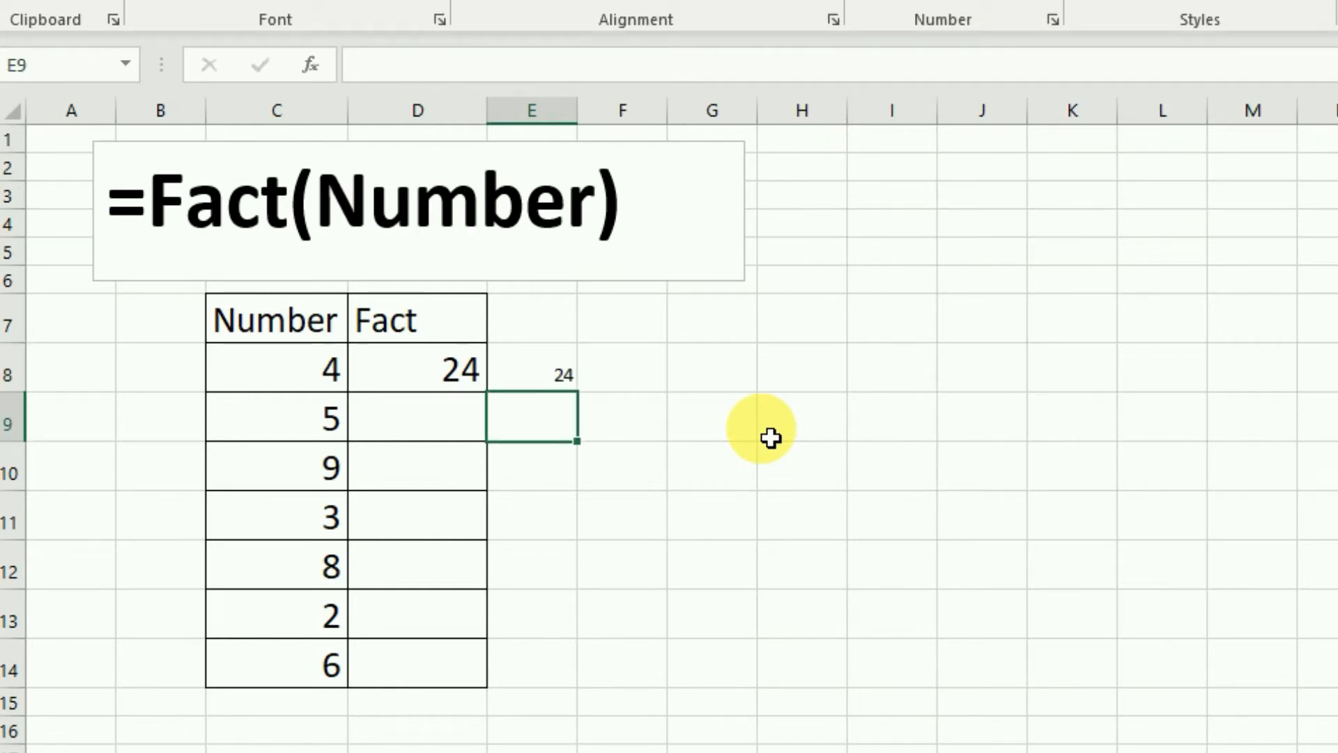
Copy the formatting of cell D8 onto the check column cells E8:E14.
click(459, 370)
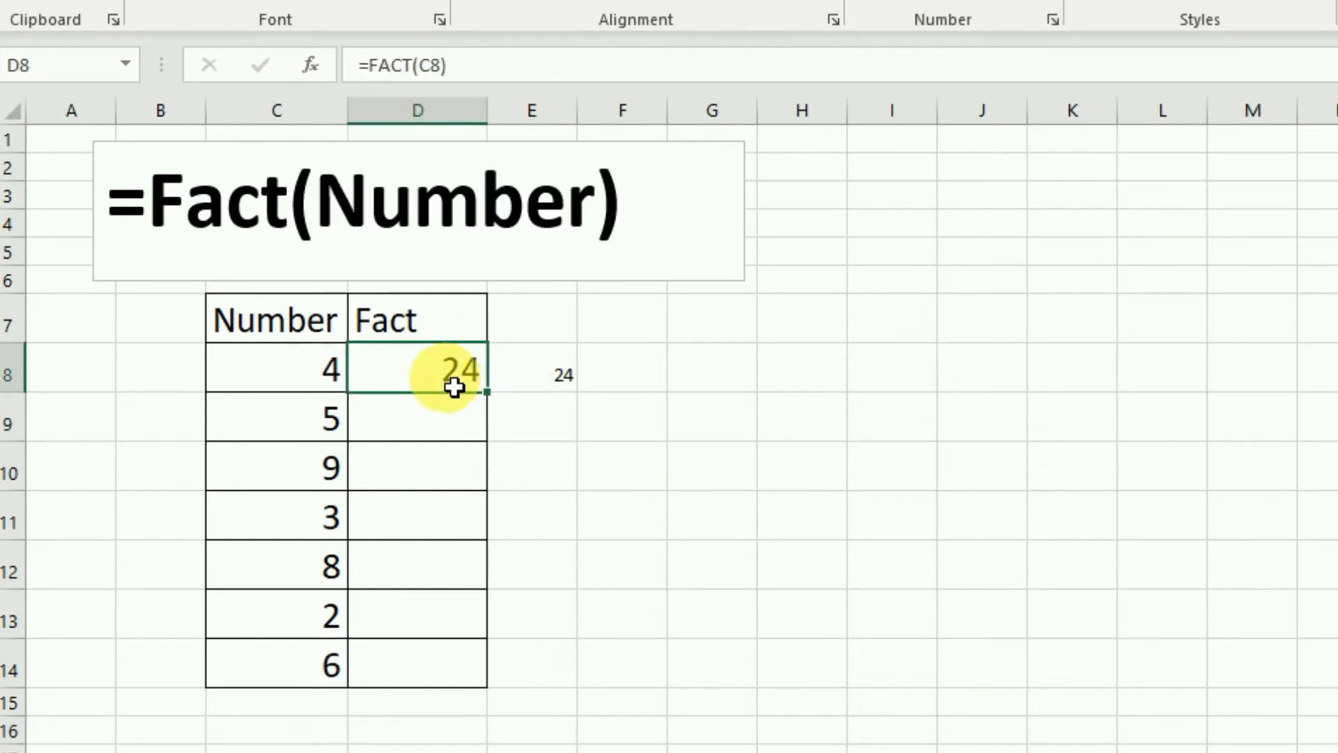
click(70, 2)
mouse_move(523, 370)
mouse_down()
mouse_move(502, 669)
mouse_move(512, 665)
mouse_up()
click(555, 476)
click(558, 386)
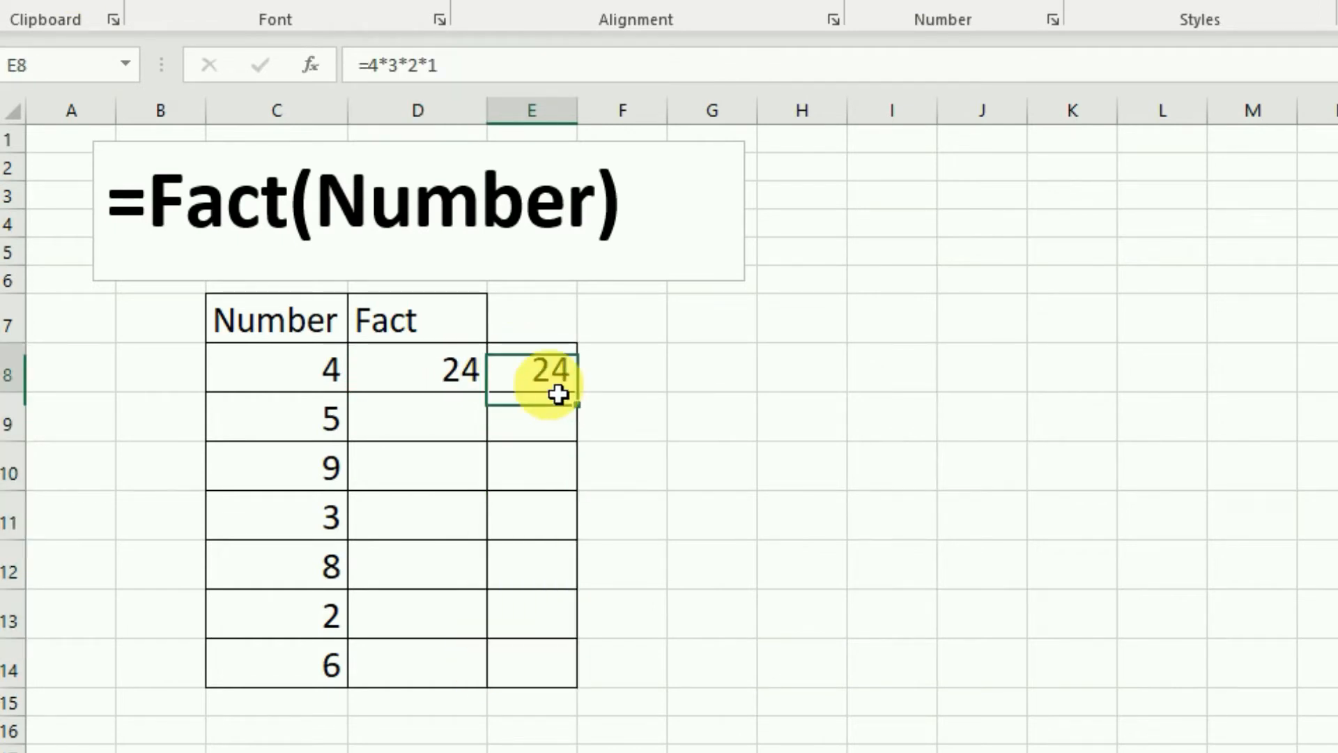
Compare the factorial in D8 with the check in E8 and examine the multiplication formula behind it.
click(456, 386)
click(513, 386)
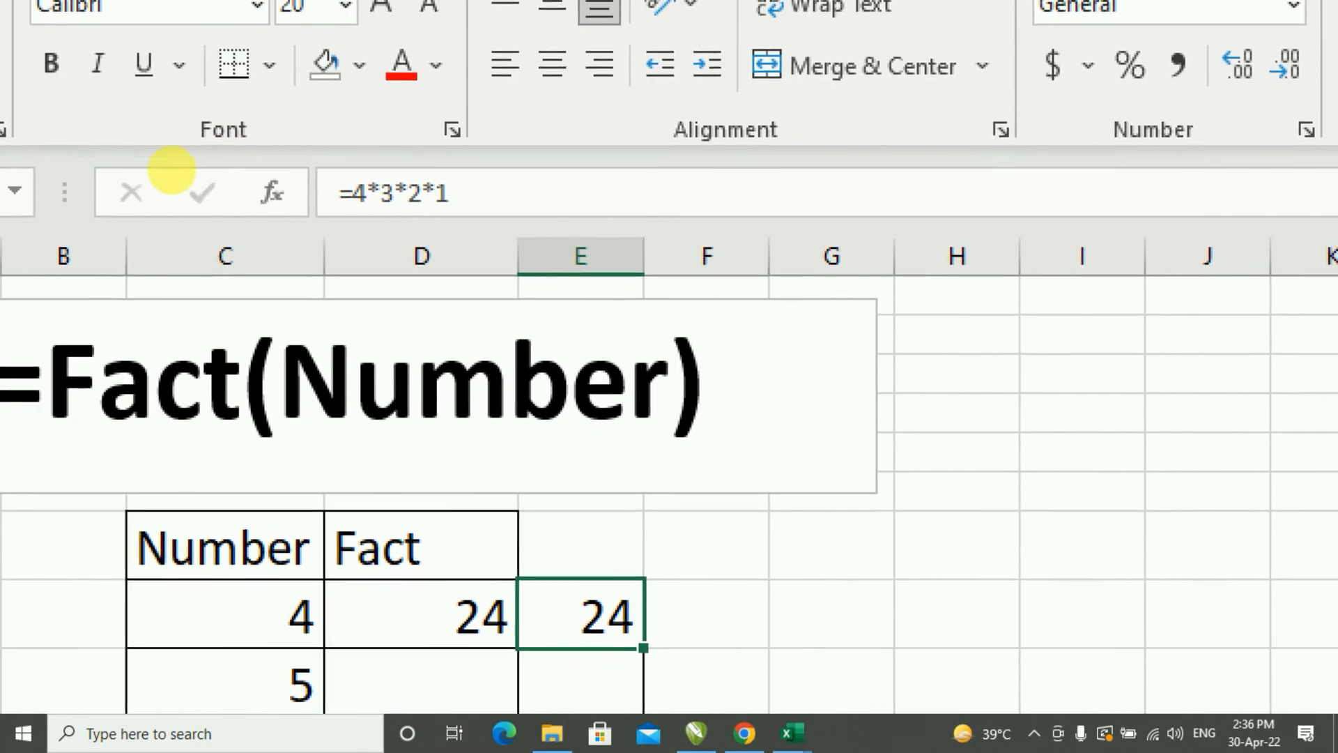
click(172, 173)
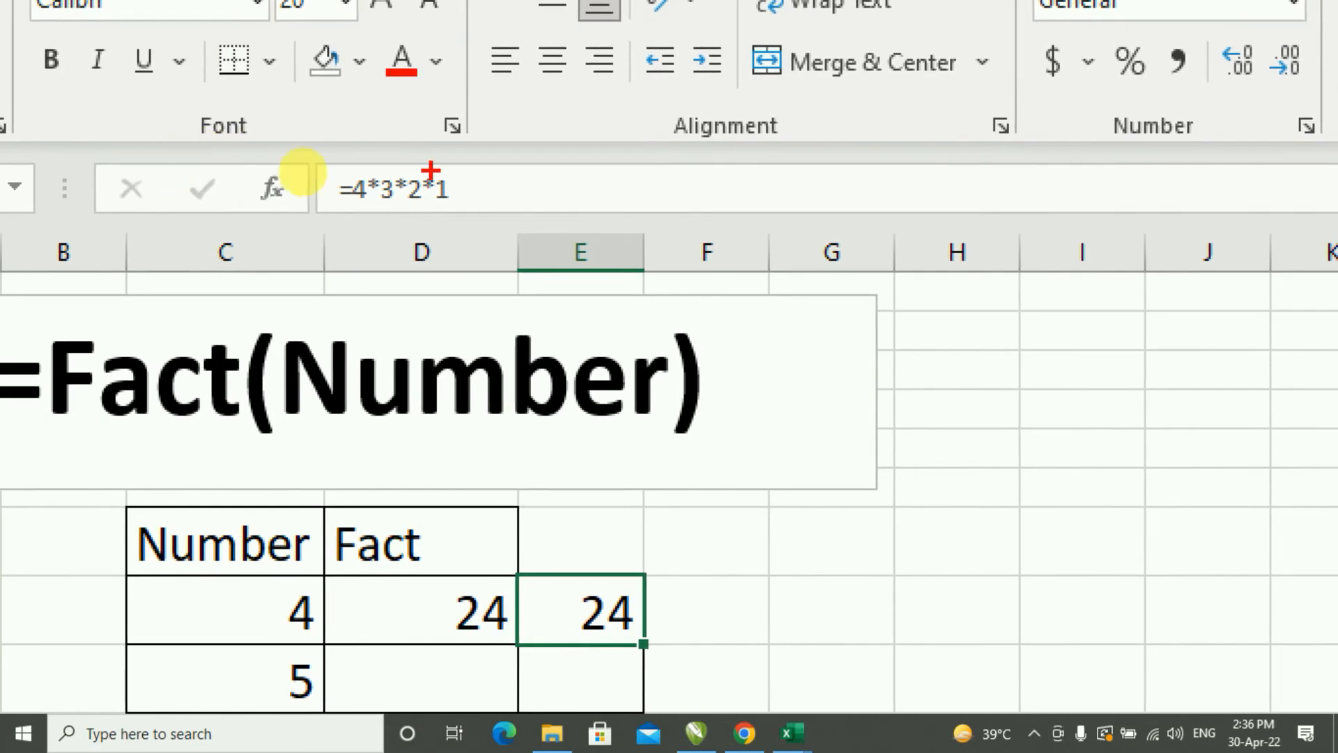
click(241, 158)
mouse_move(304, 142)
mouse_down()
mouse_move(418, 218)
mouse_move(497, 225)
mouse_up()
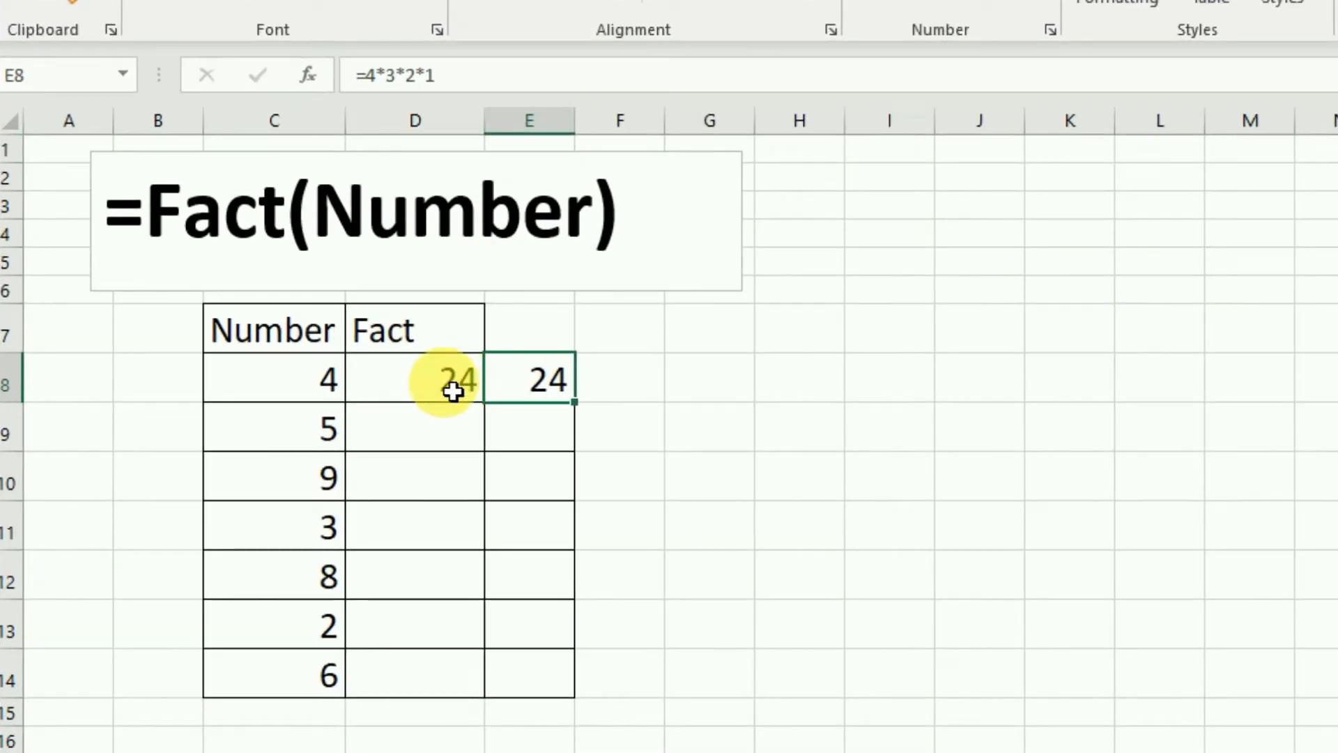
click(451, 387)
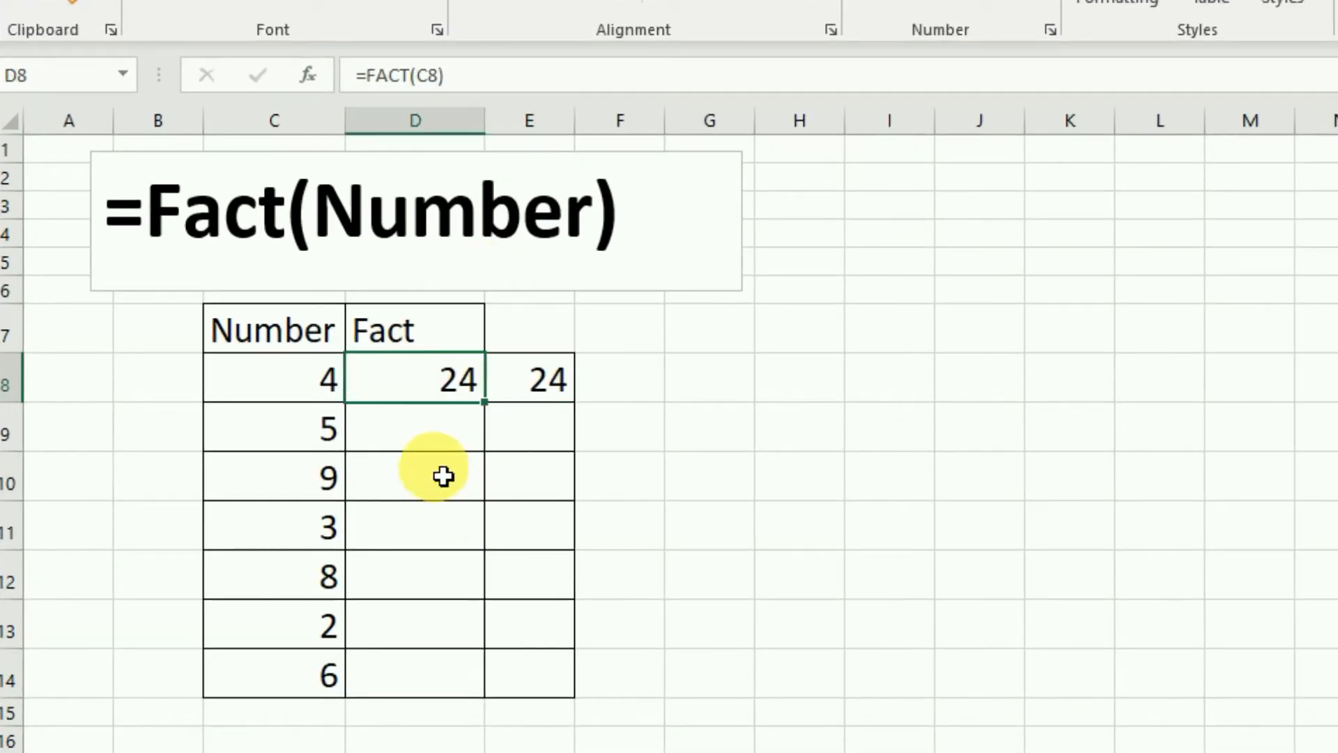
Enter the formula =FACT(C9) in cell D9.
click(444, 436)
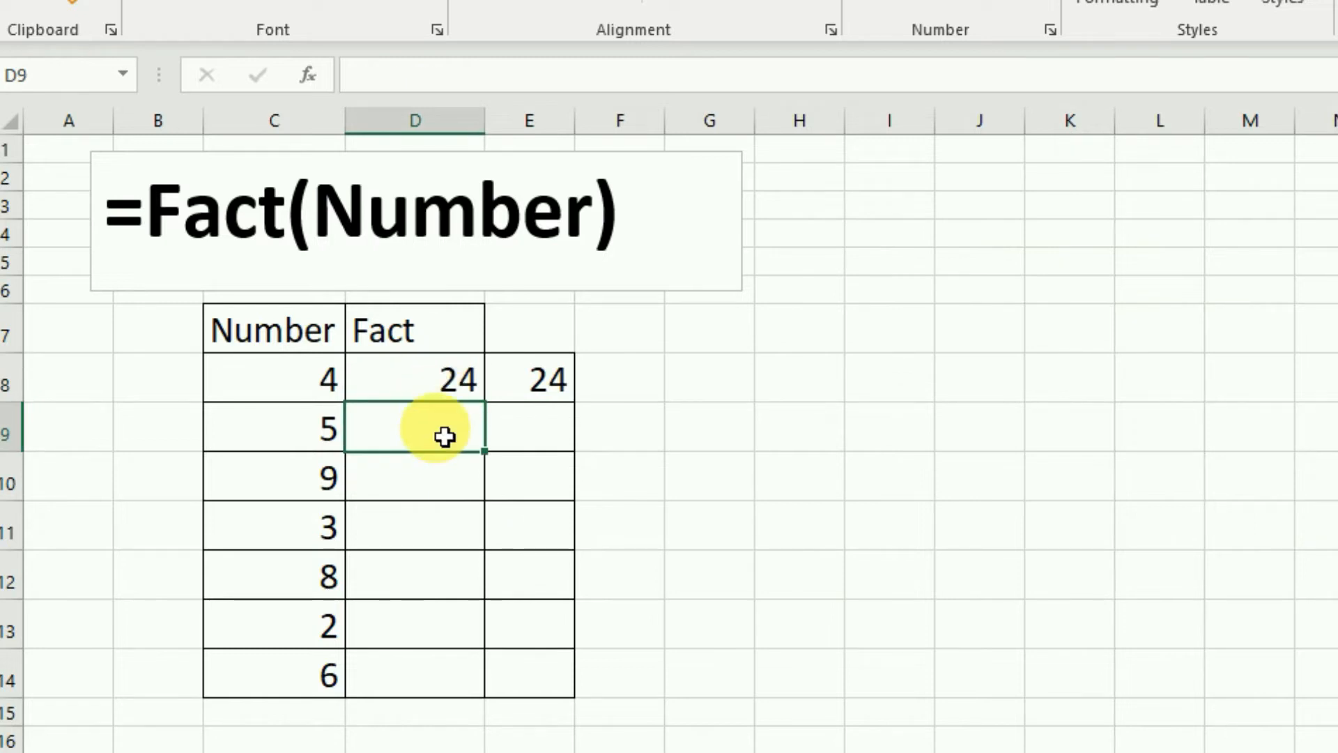
text(=fac)
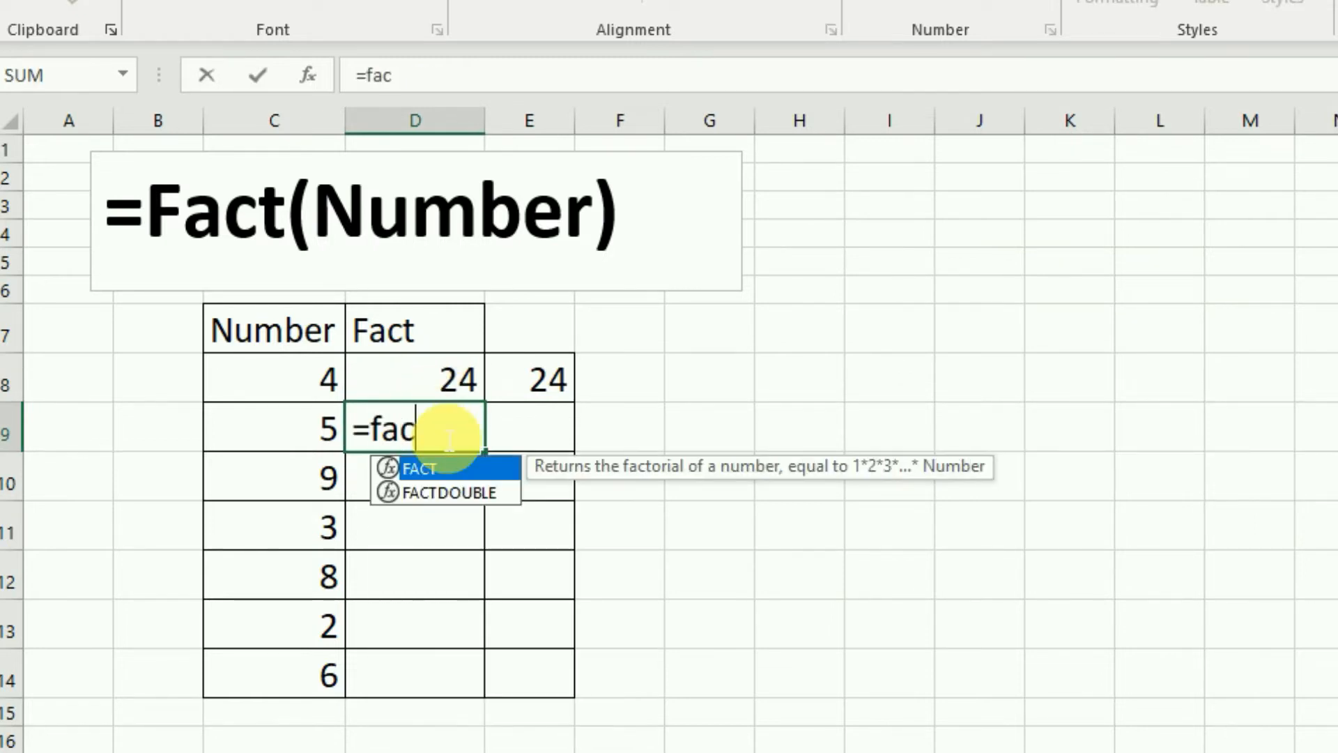
text(t()
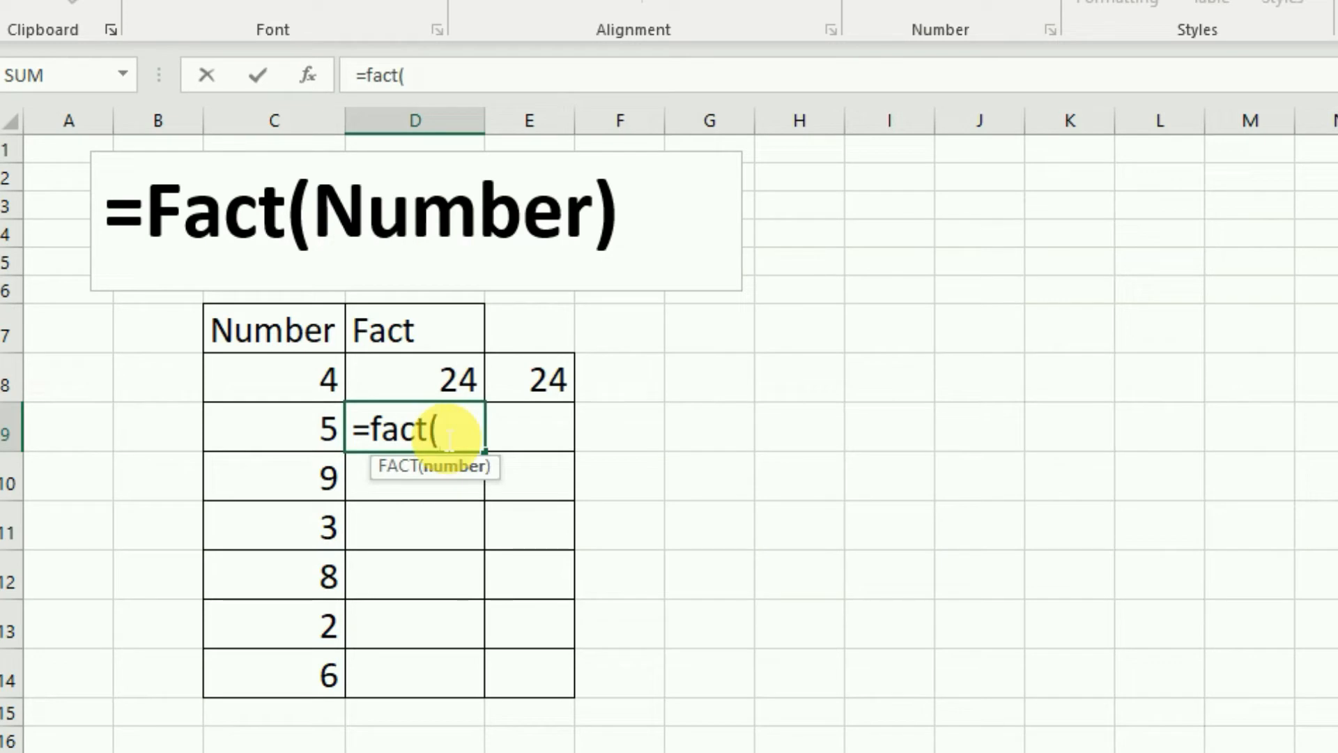
click(307, 442)
text())
key(Return)
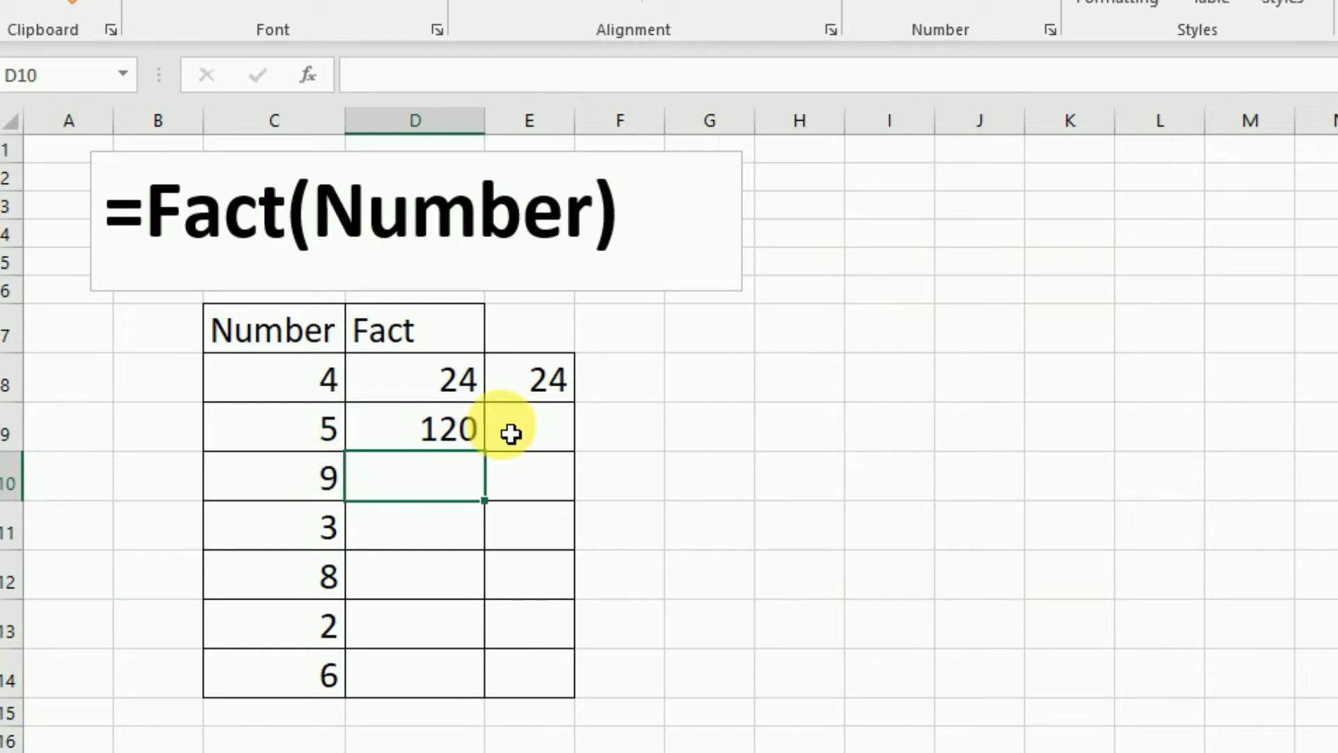
Fill the D9 factorial formula down the Fact column to D14.
click(472, 448)
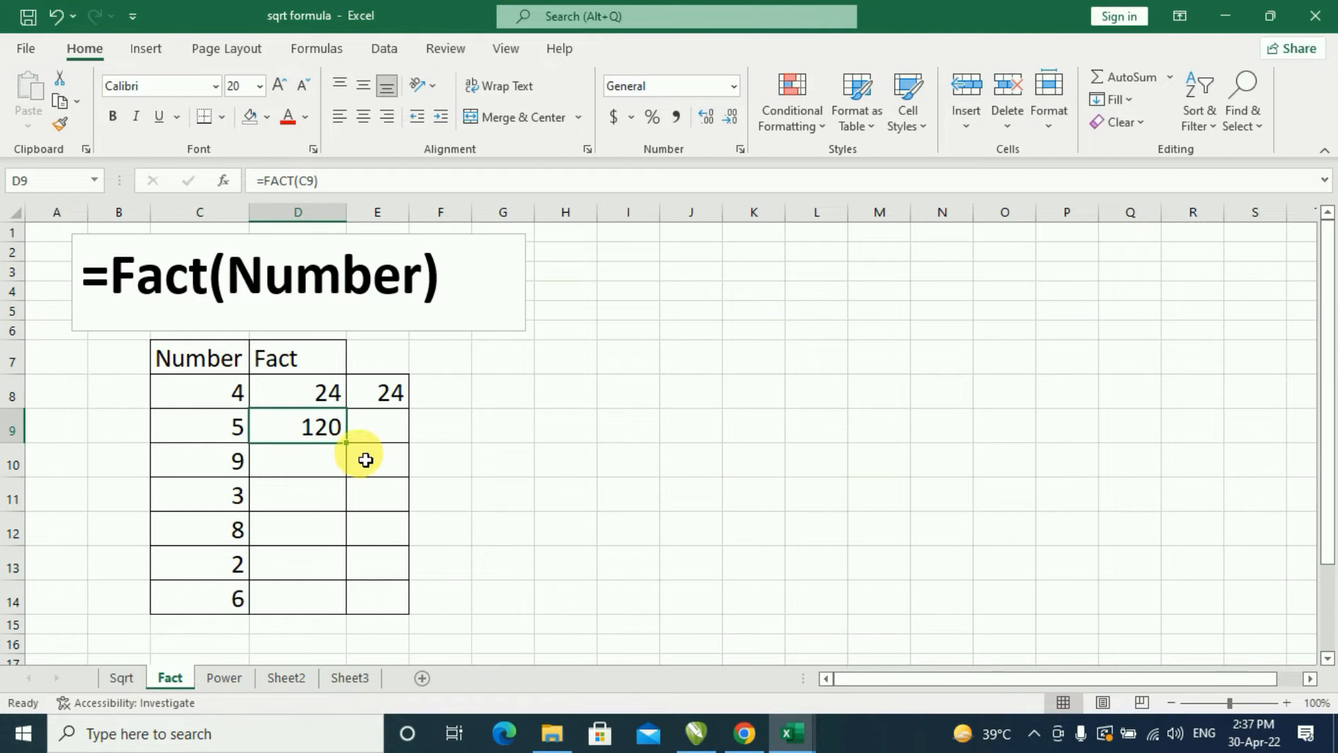
drag(348, 442, 341, 611)
click(320, 466)
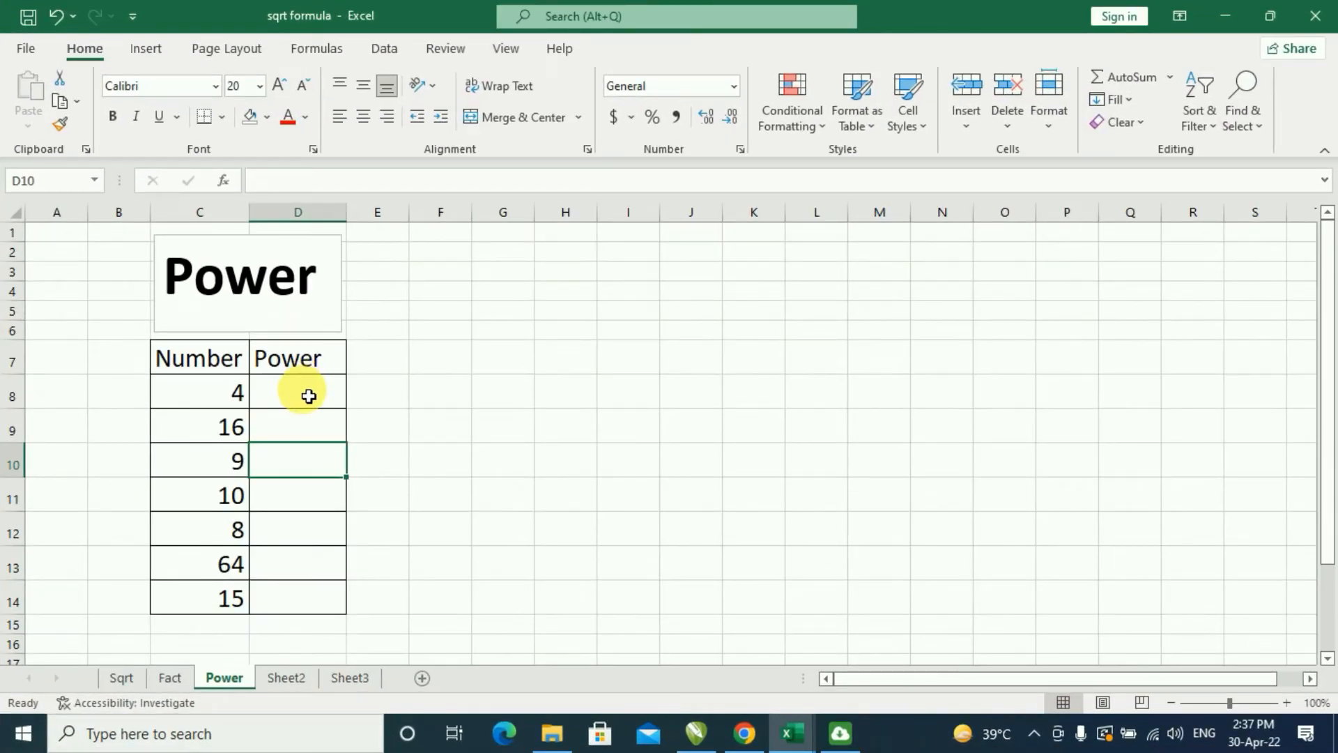
On the Power worksheet, copy the Power header's formatting onto E7:E14 and widen column E.
click(310, 360)
click(59, 124)
drag(374, 359, 379, 600)
click(311, 361)
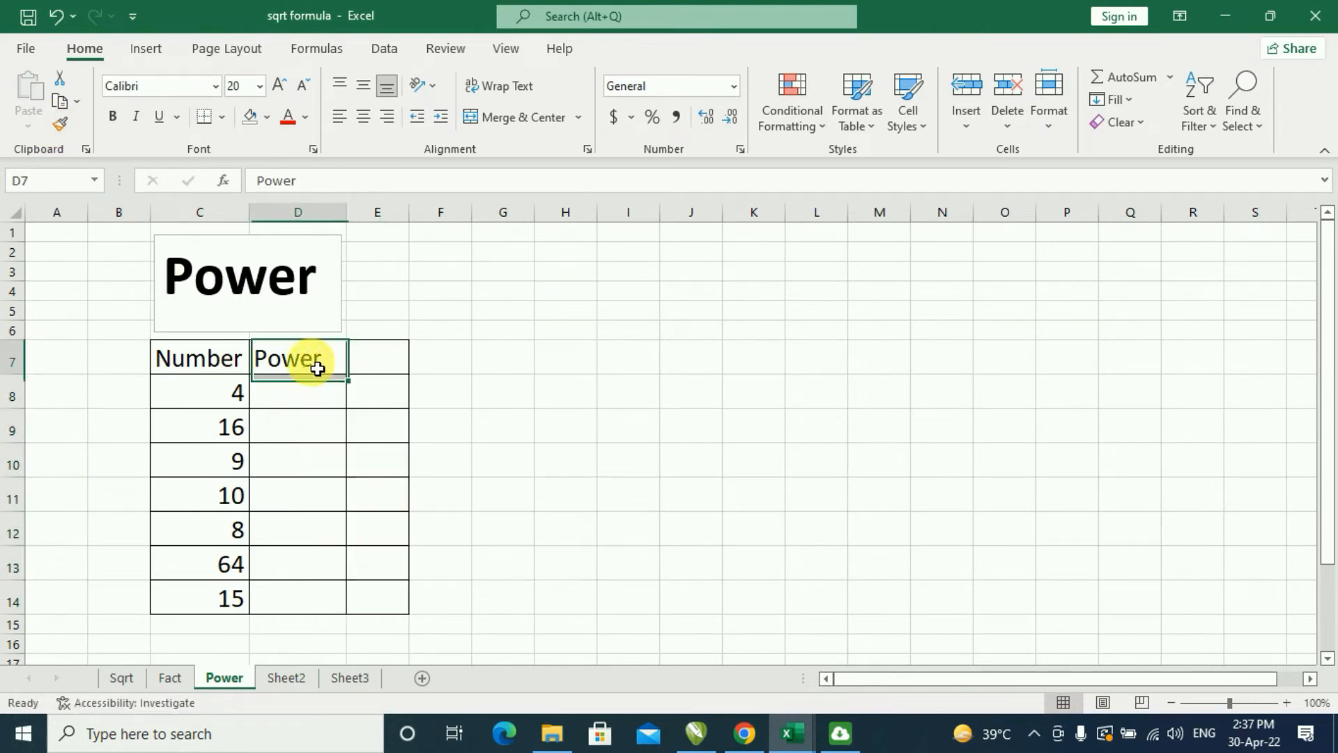
drag(421, 221, 448, 221)
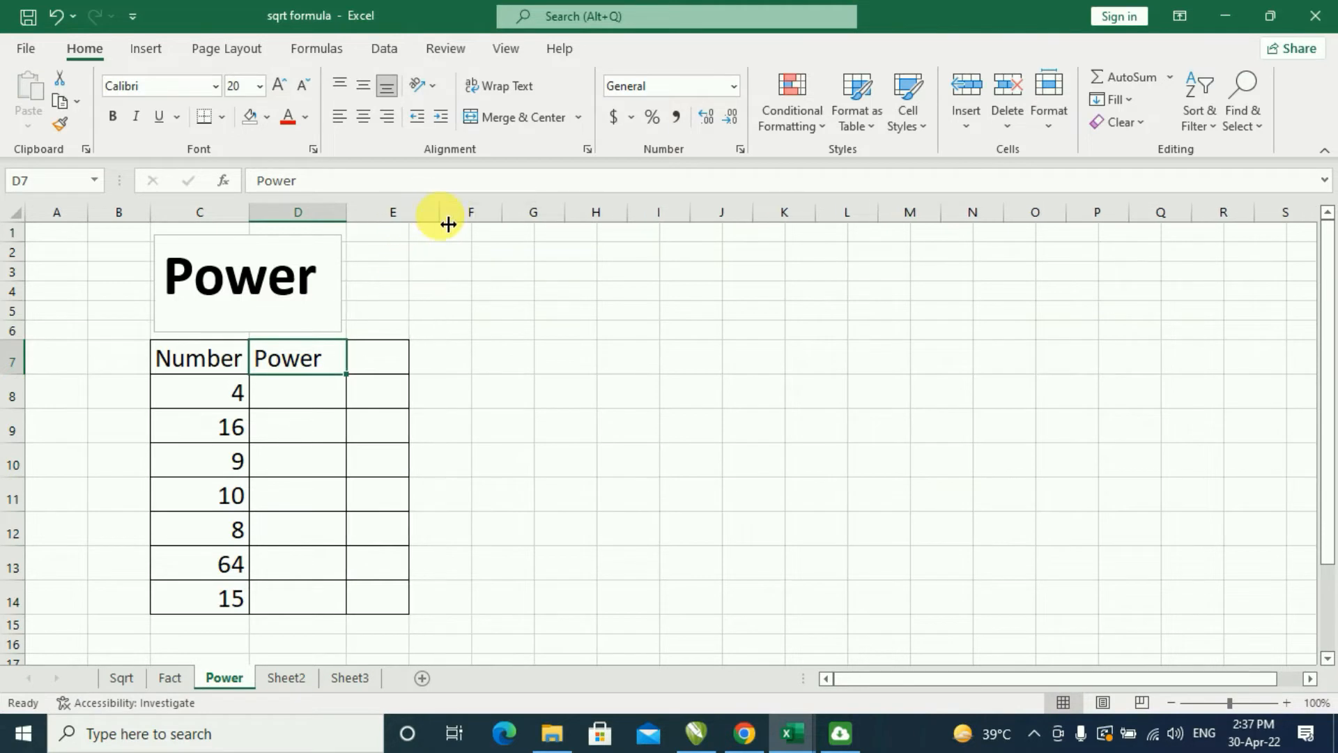
Enter the formula =POWER(C8,2) in cell D8 to square the first number.
click(333, 403)
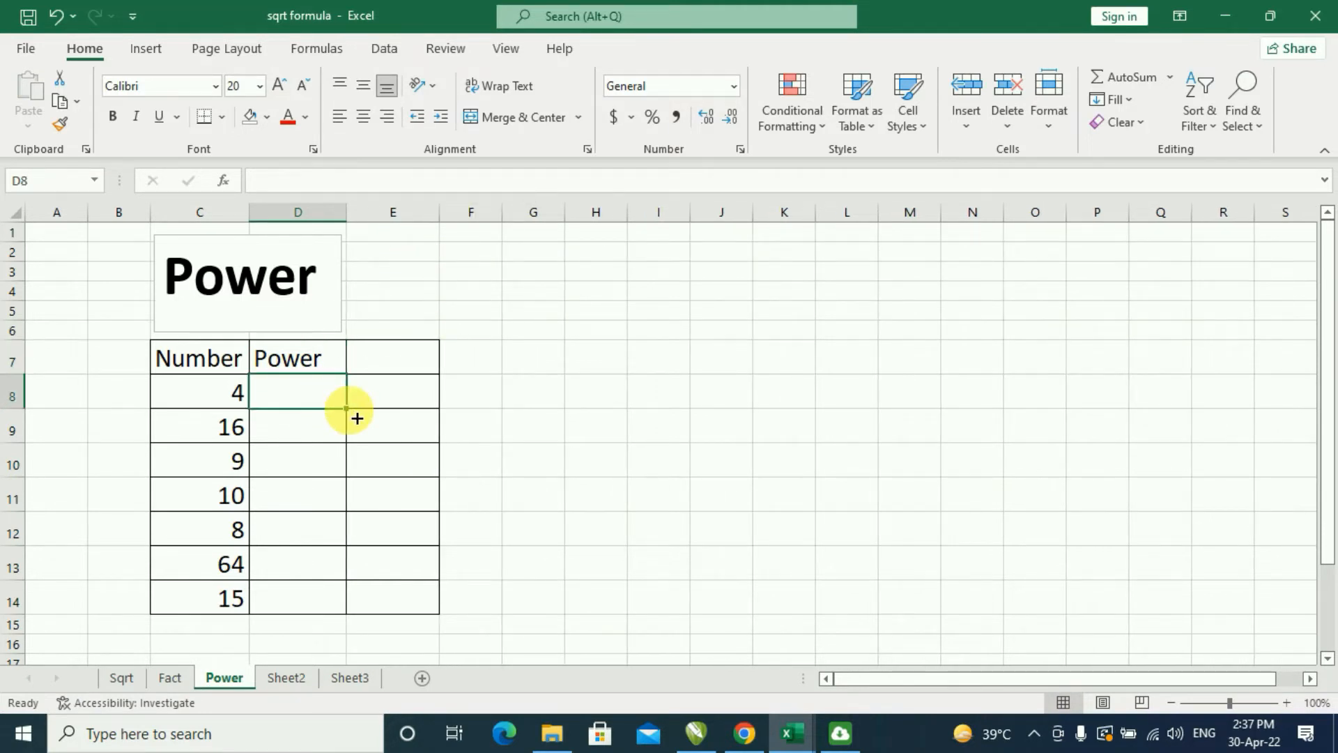
text(=p)
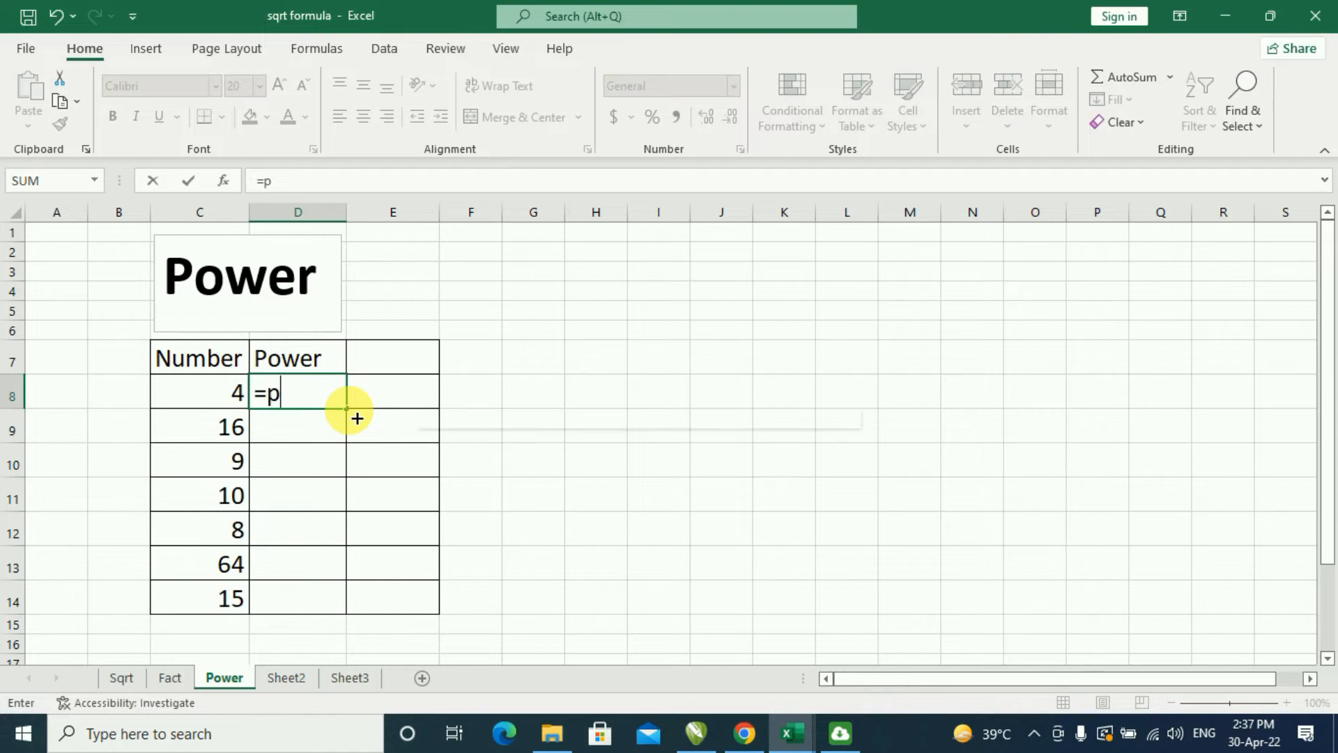
text(ower)
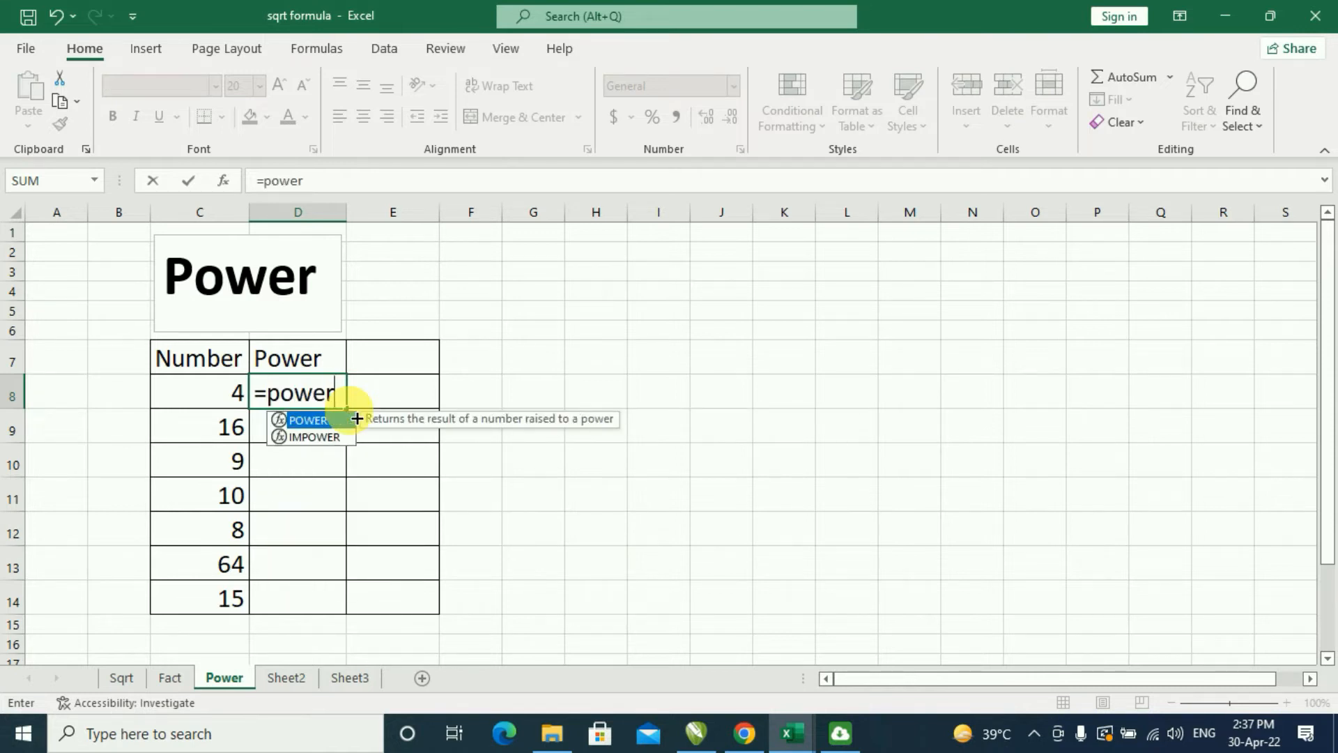
text(()
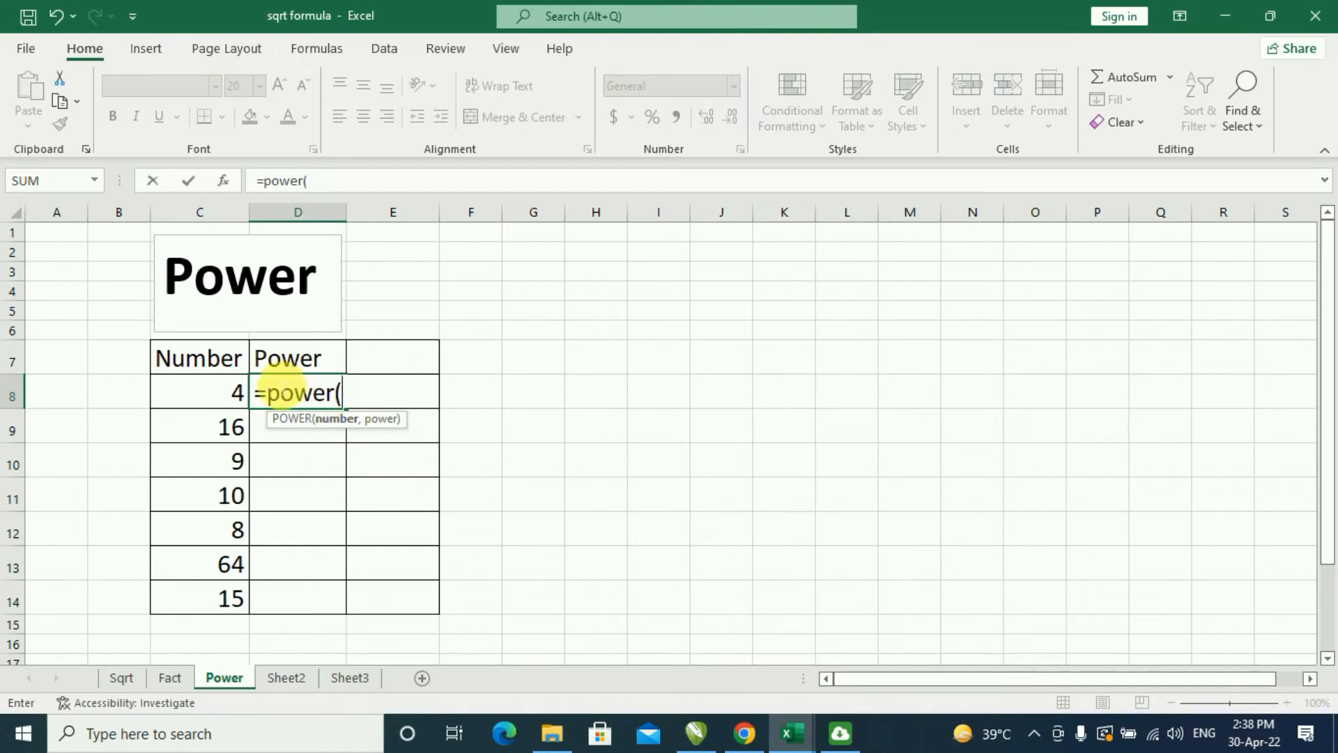
click(231, 392)
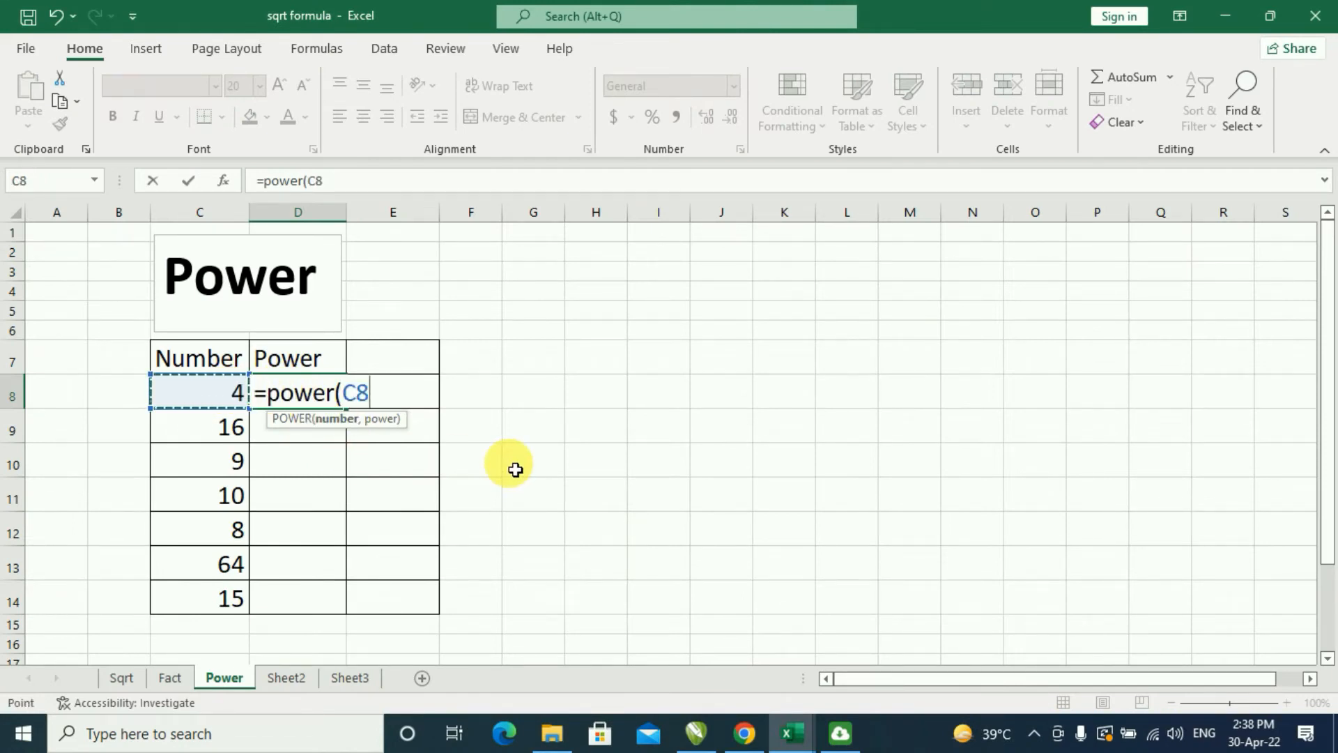
text(,)
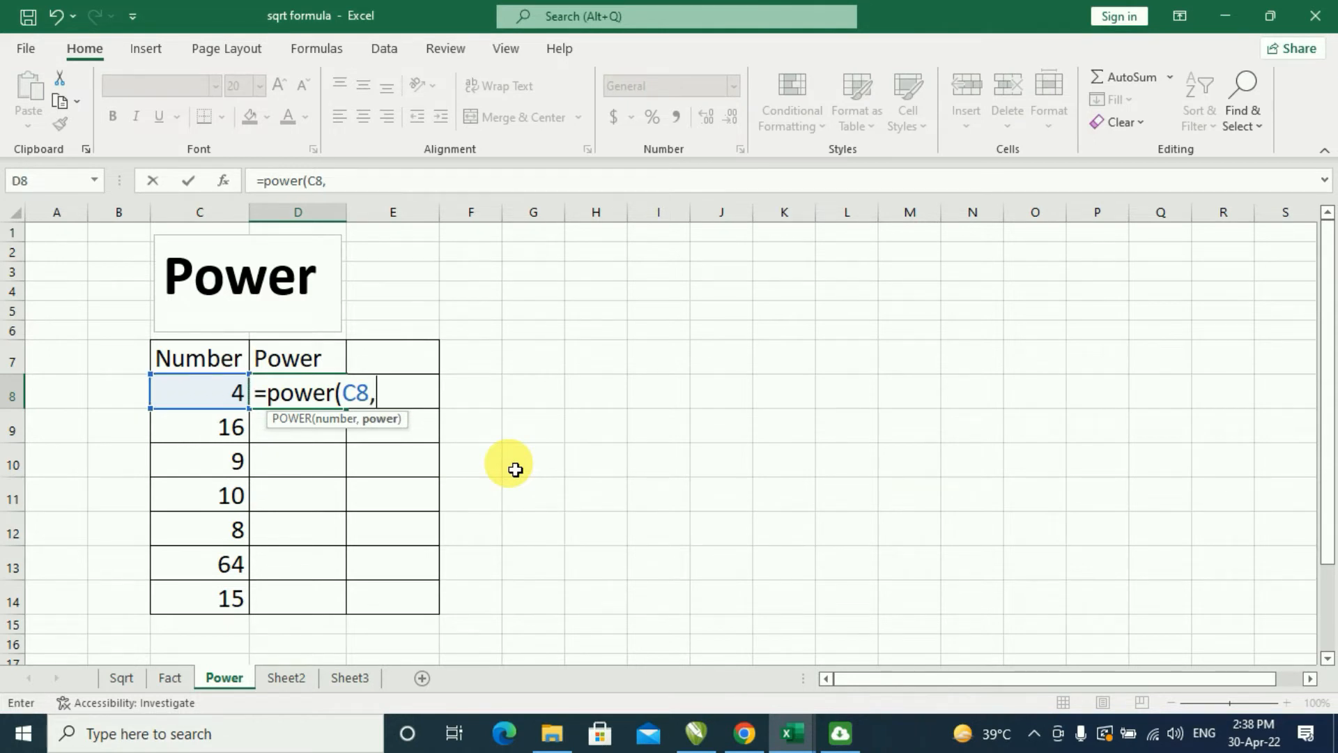
text(2)
text())
key(Return)
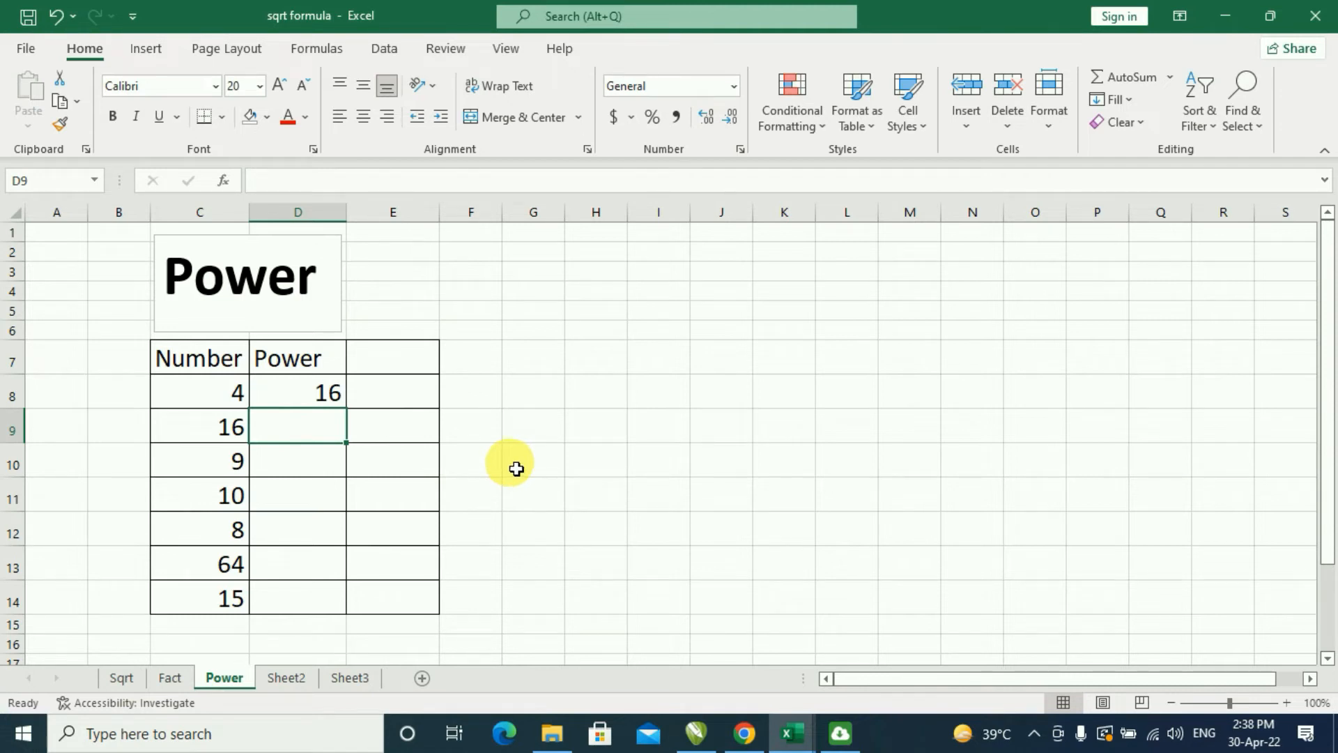
Enter the check multiplication =4*4 in cell E8, beside the first power result.
click(412, 392)
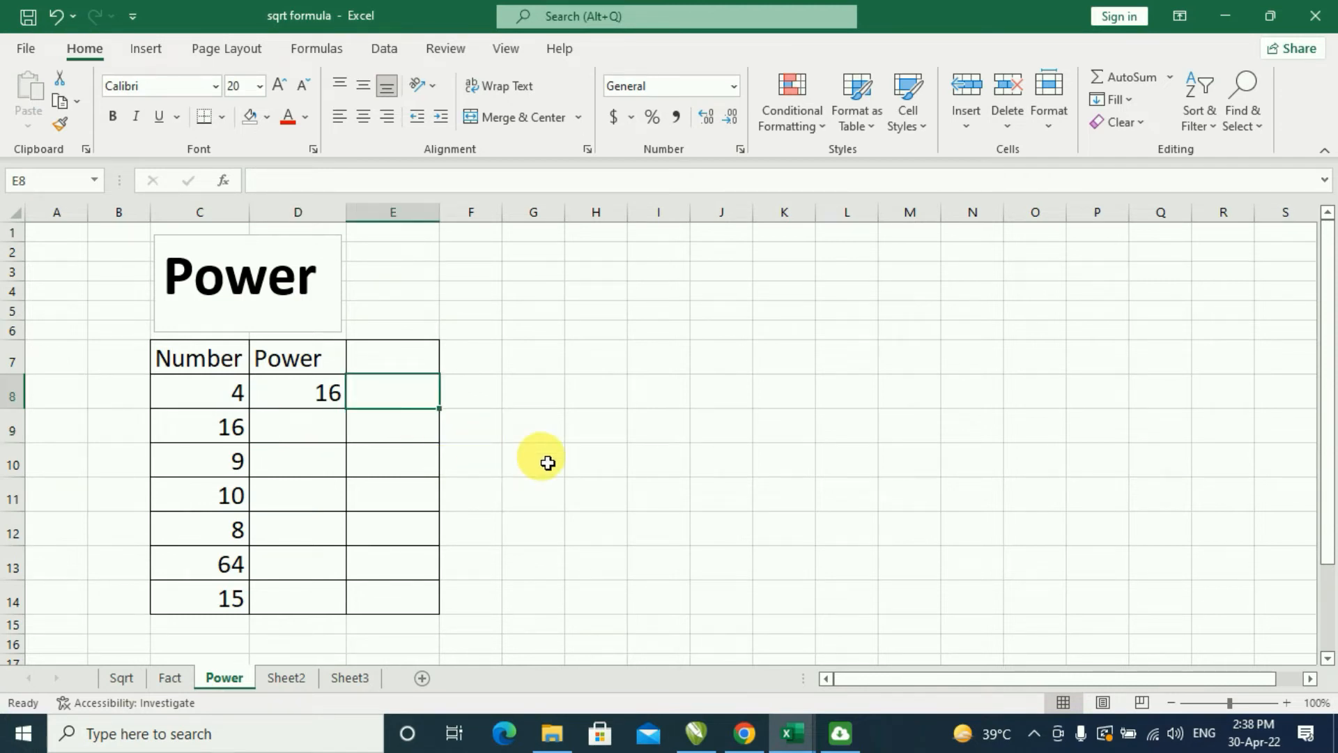
text(=4*4)
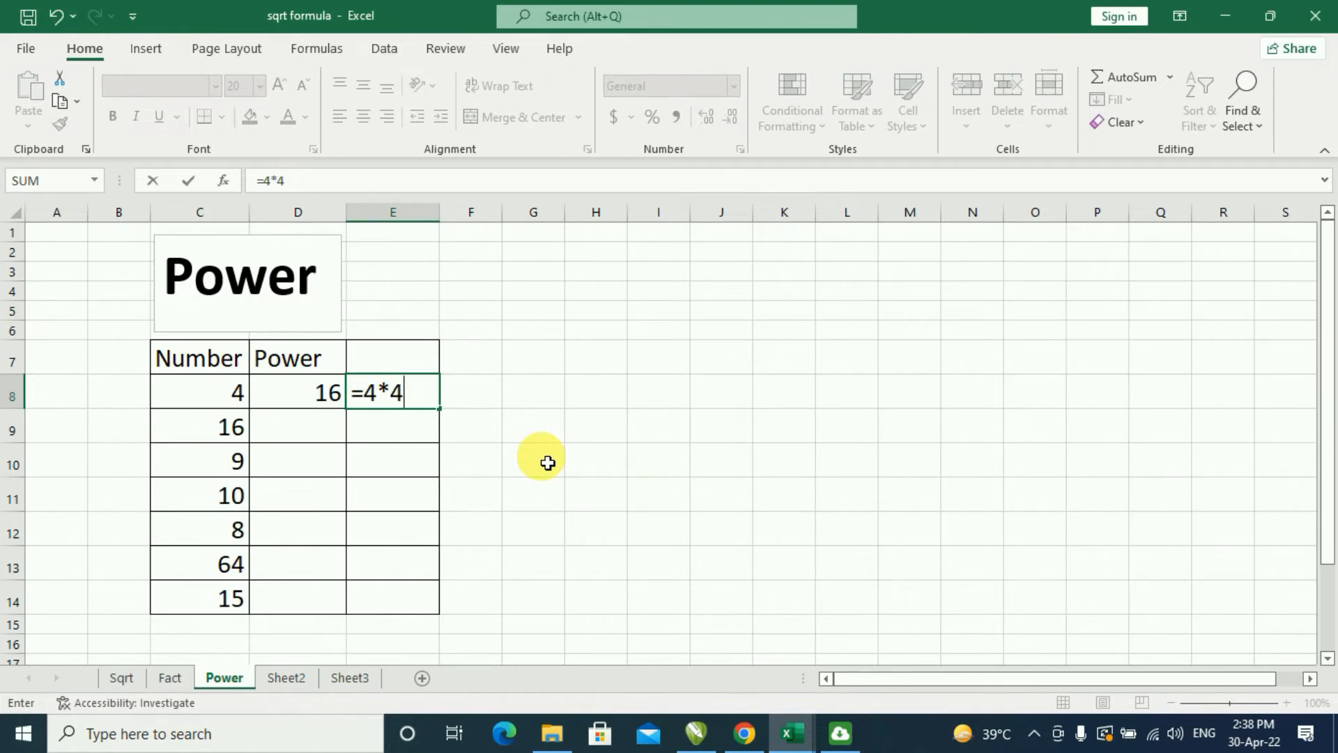
key(Return)
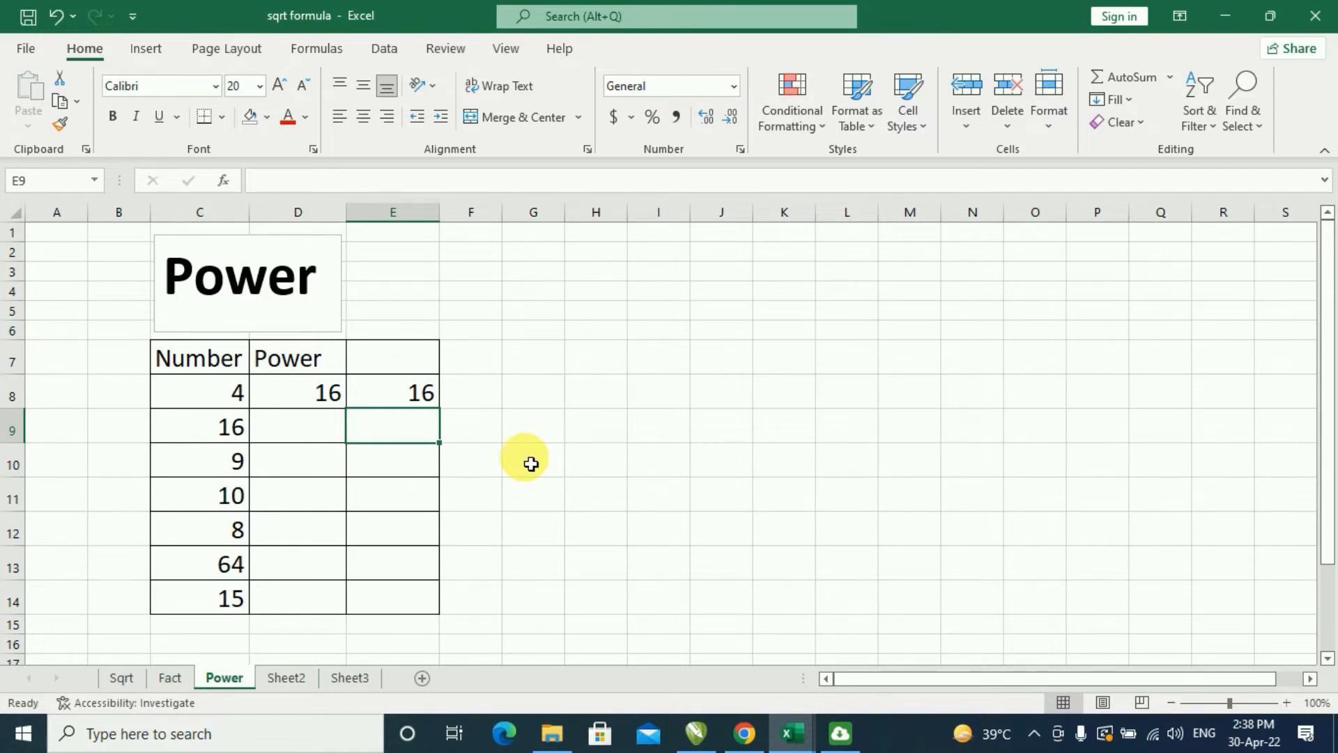
Fill the D8 POWER formula down to D14 and review the filled results against the Number column.
click(323, 400)
drag(351, 418, 340, 614)
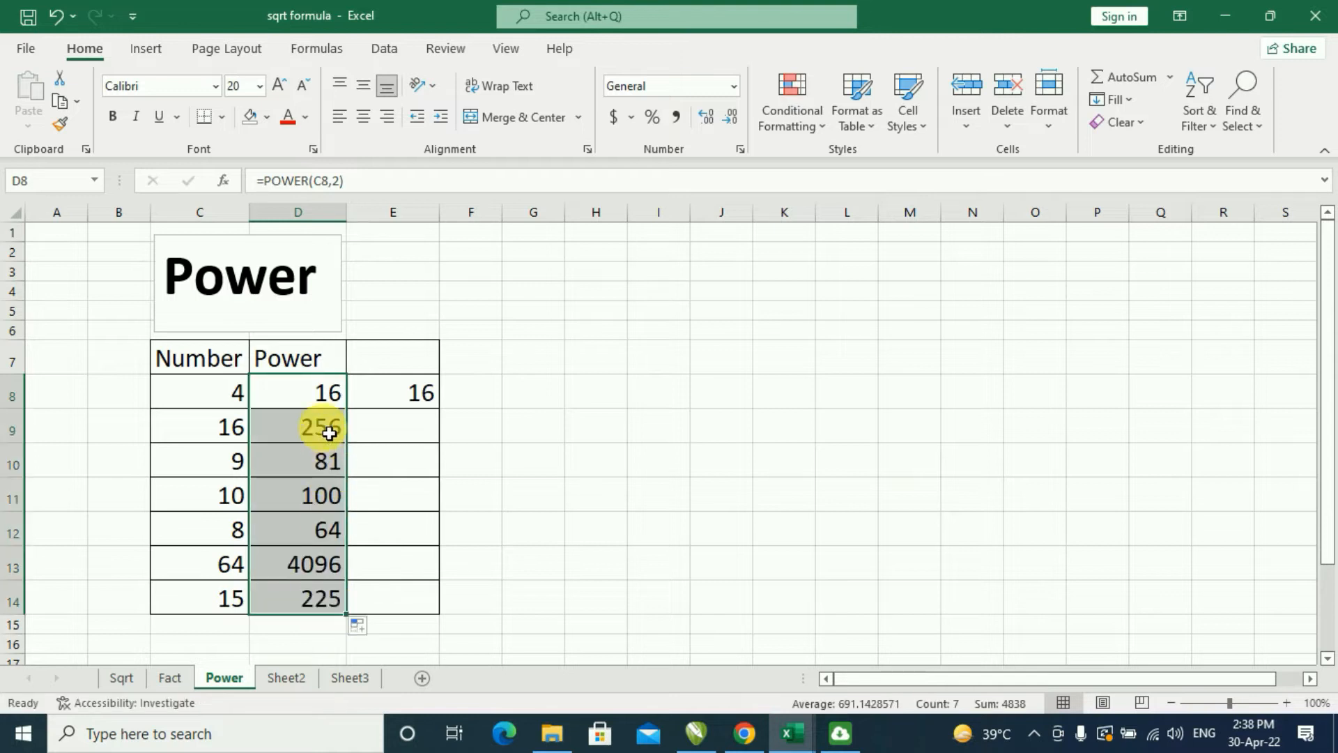
click(328, 461)
click(233, 427)
click(306, 430)
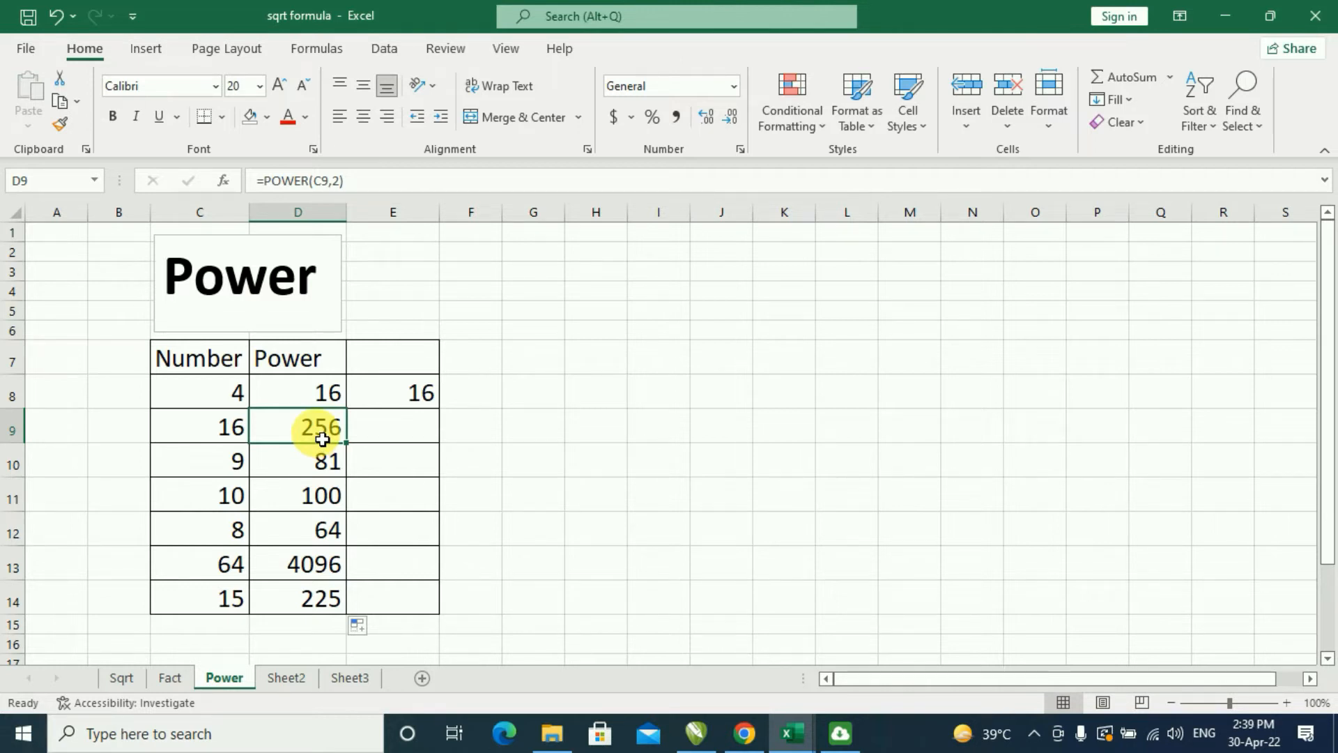
drag(320, 428, 324, 596)
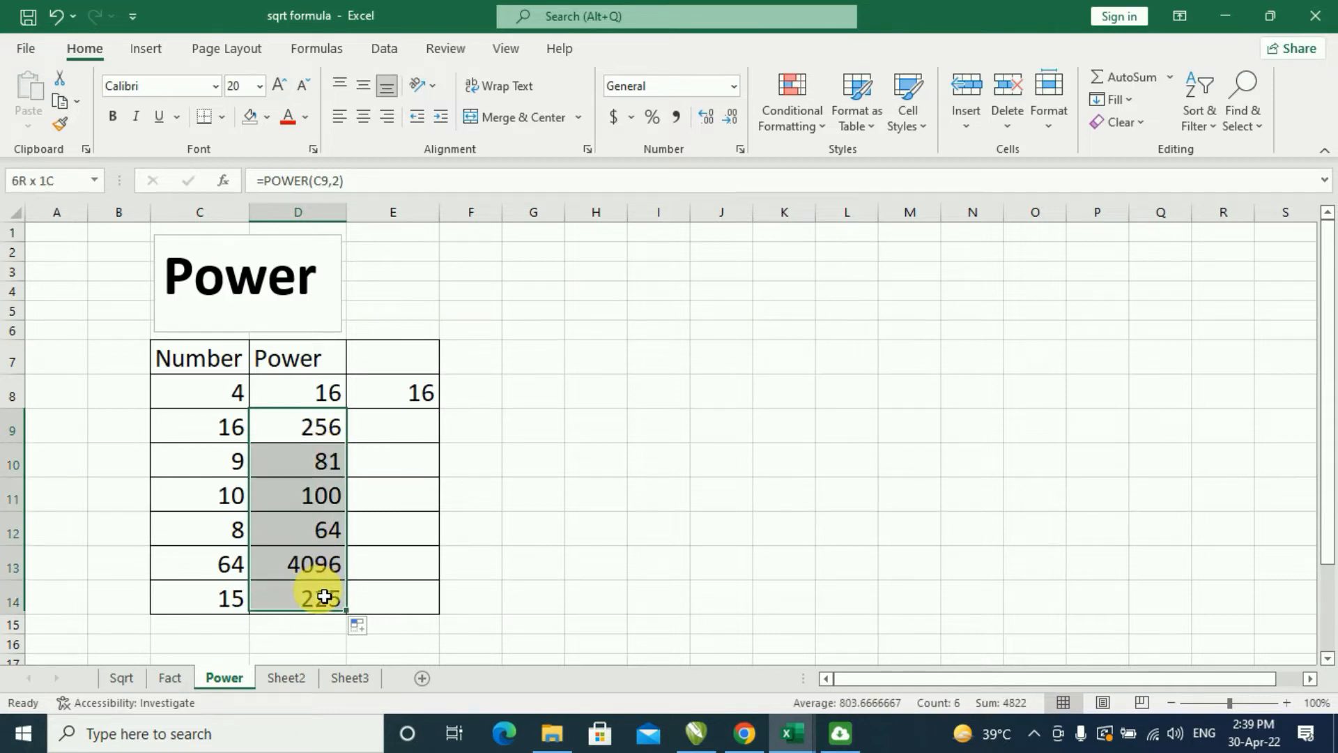
Clear the filled results in D9:D14 and enter =POWER(C9,3) in cell D9 to cube the second number.
key(Delete)
click(290, 430)
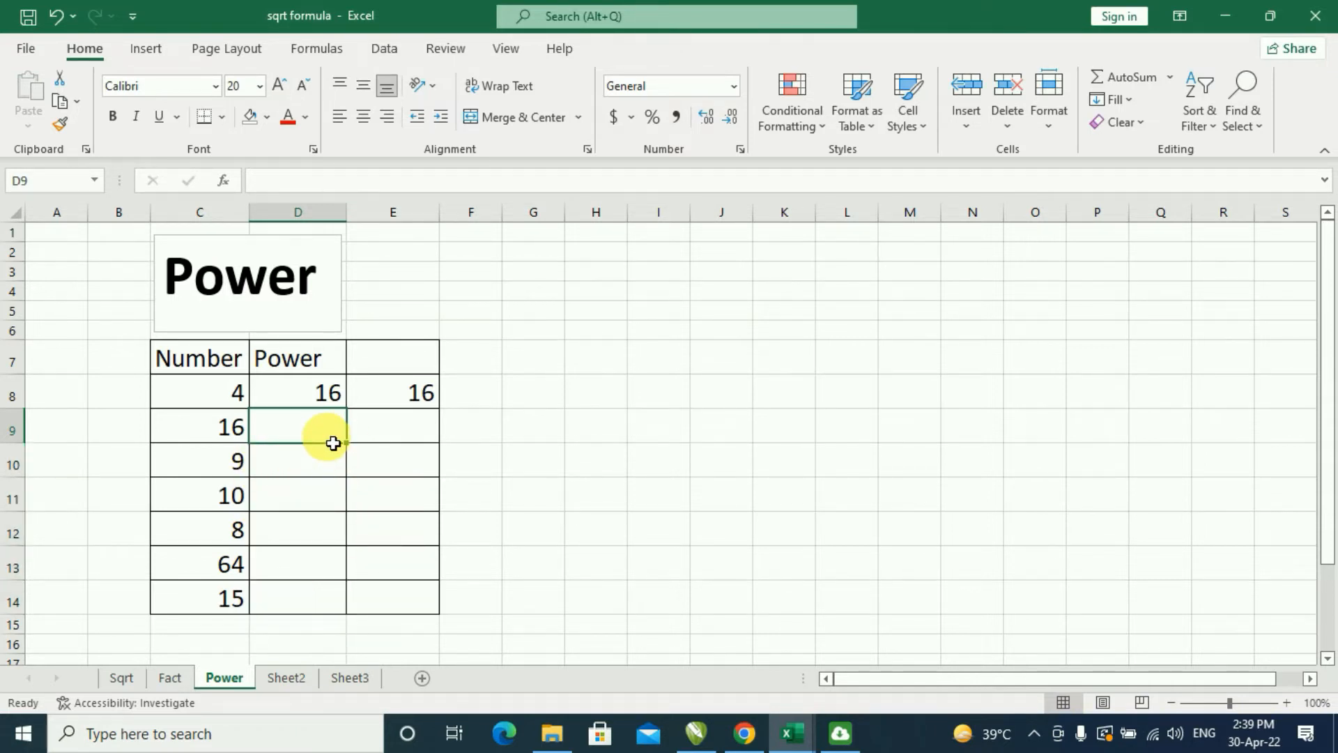
text(=power()
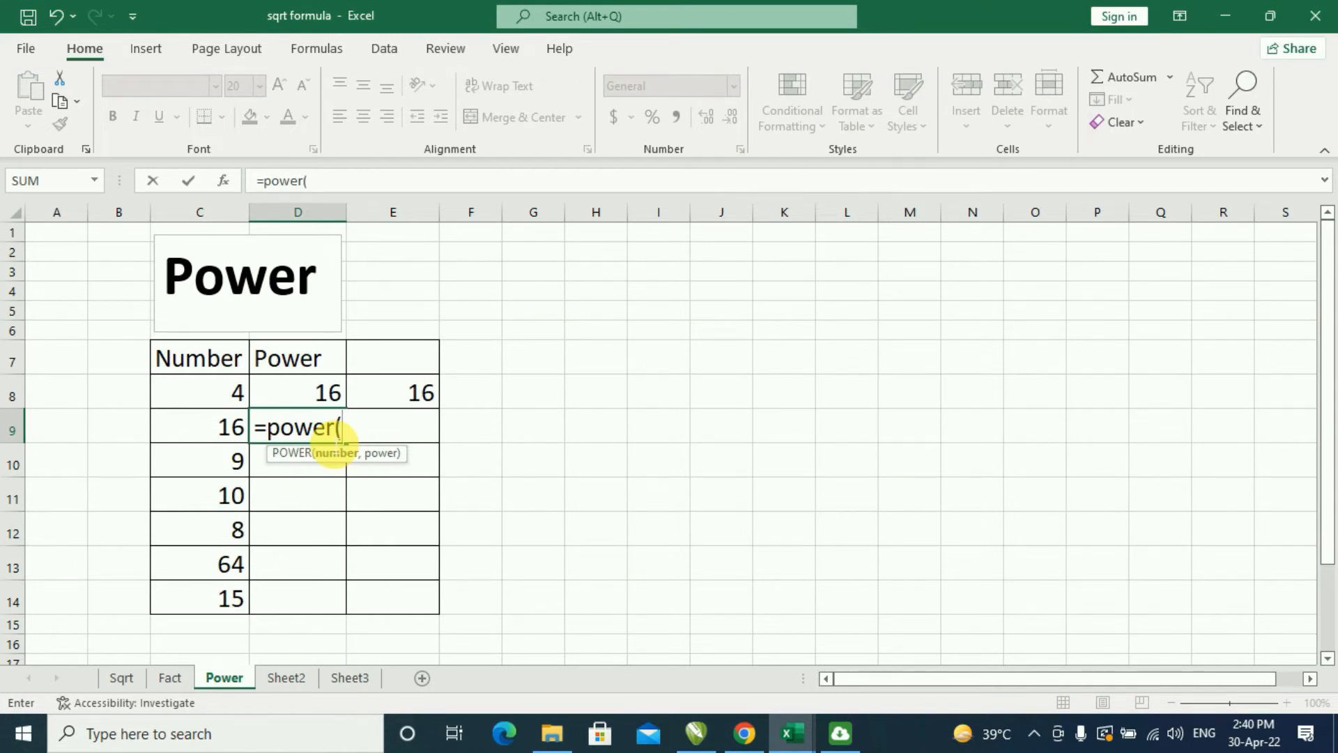
click(232, 426)
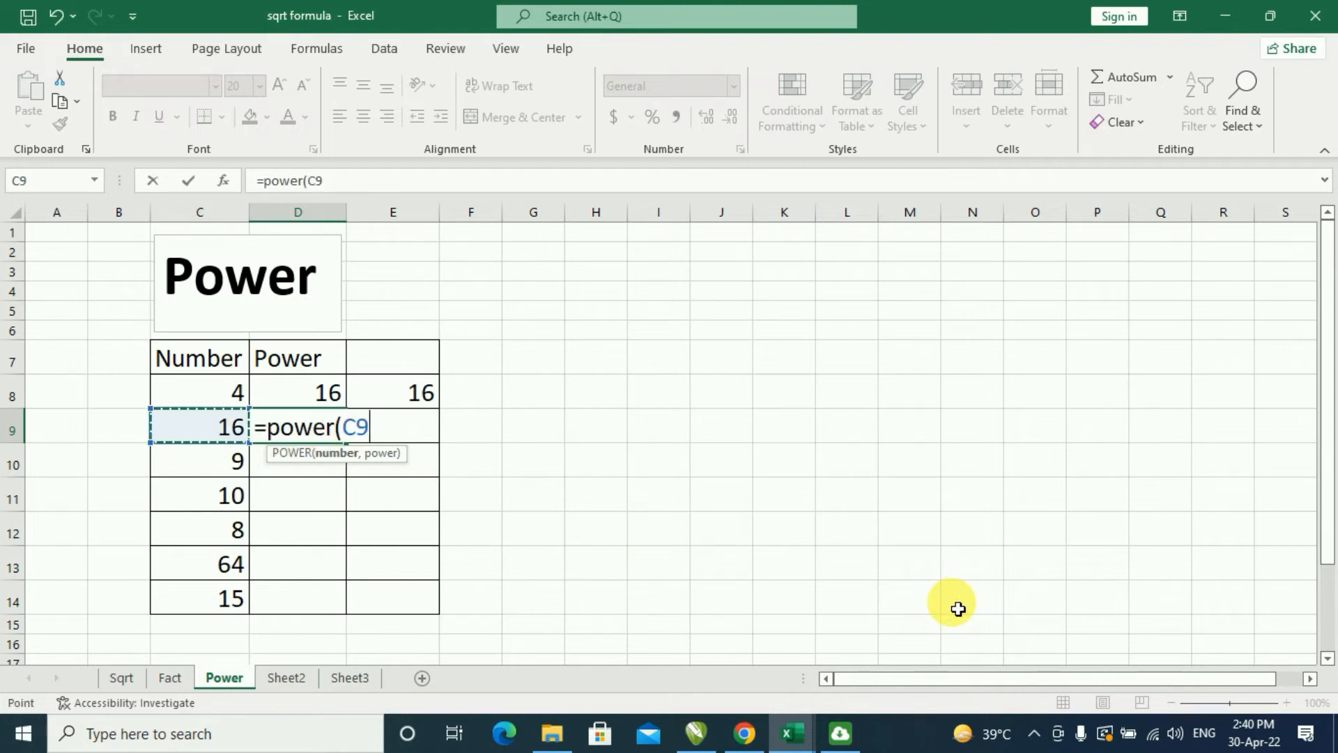
text(,)
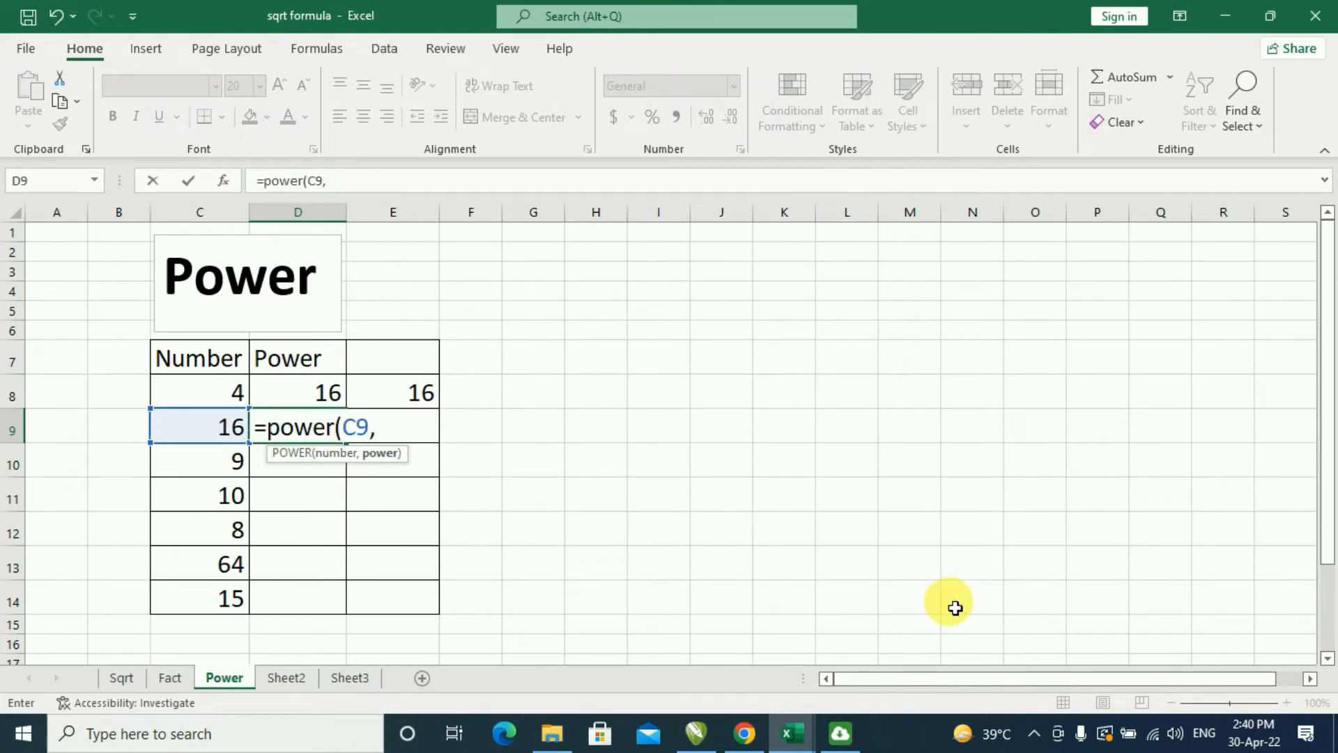
text(3))
key(Return)
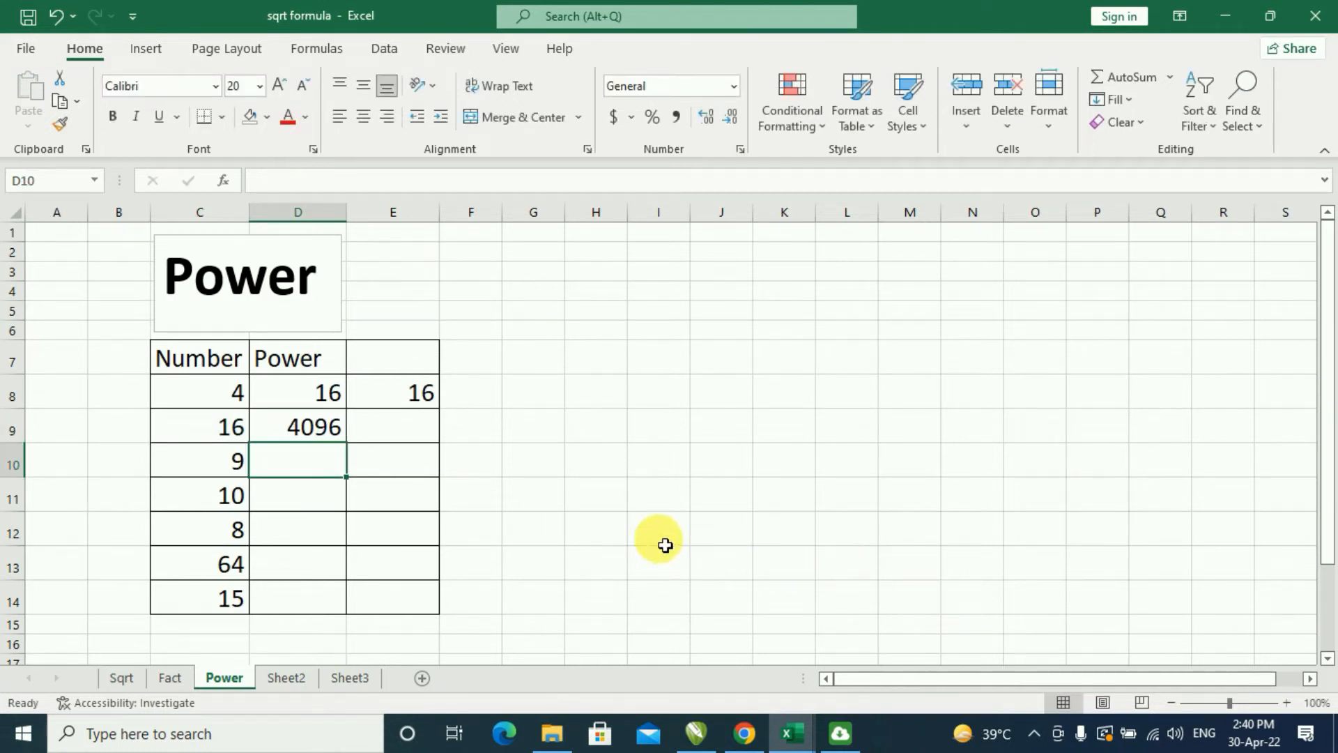
Enter the check multiplication =16*16*16 in cell E9, beside the cubed power result.
click(310, 427)
click(422, 443)
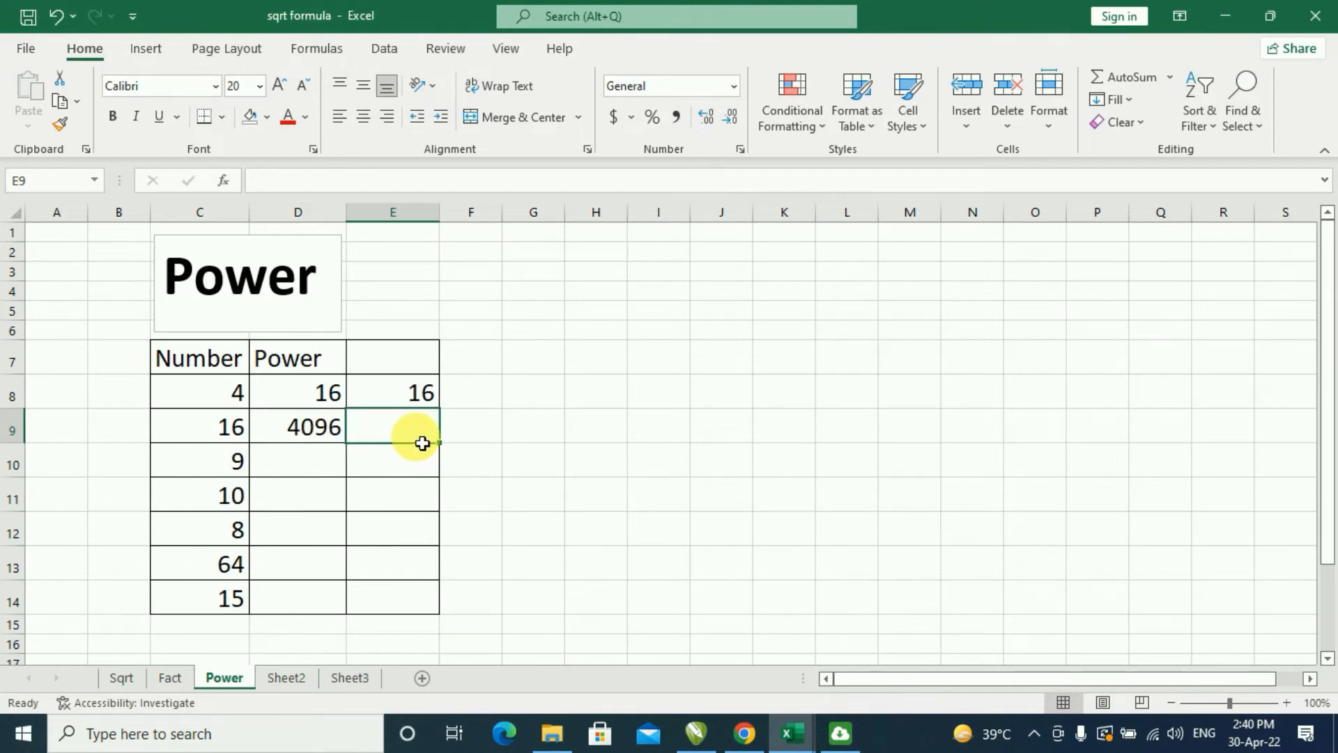
text(=)
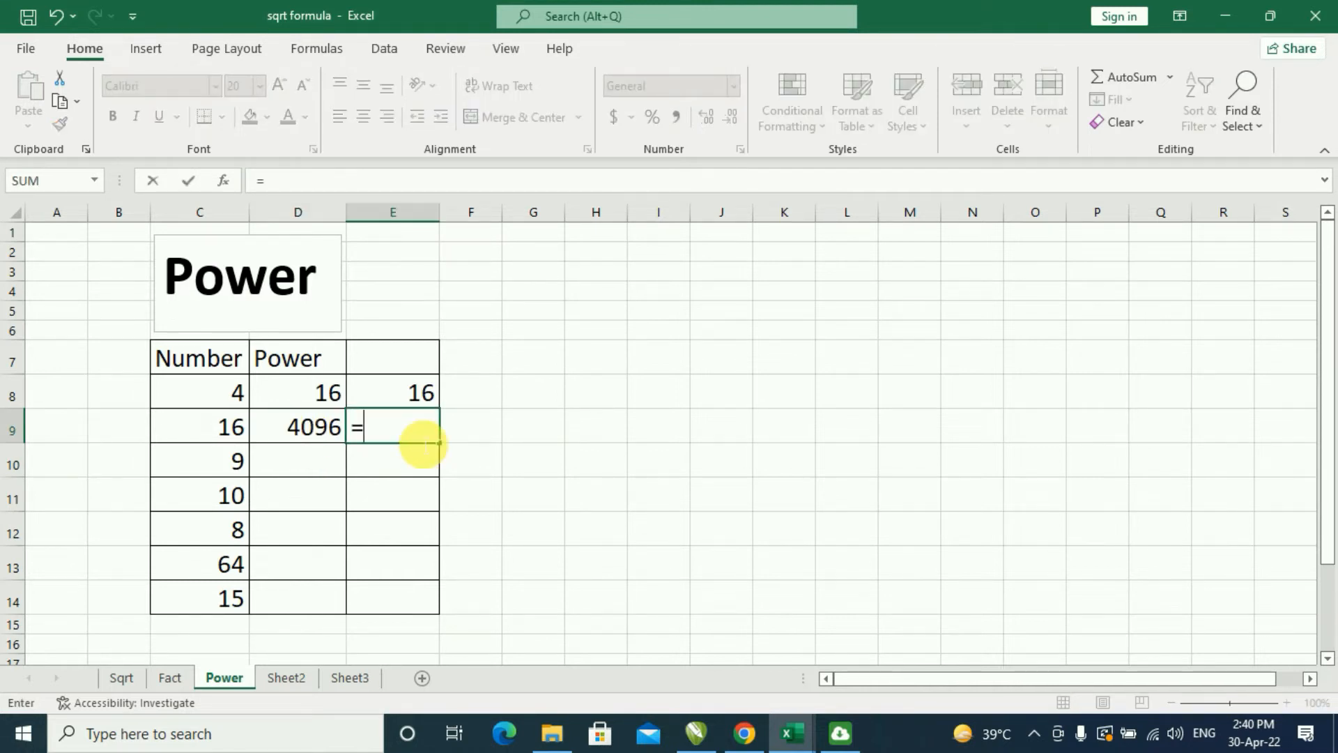
text(16*16*16)
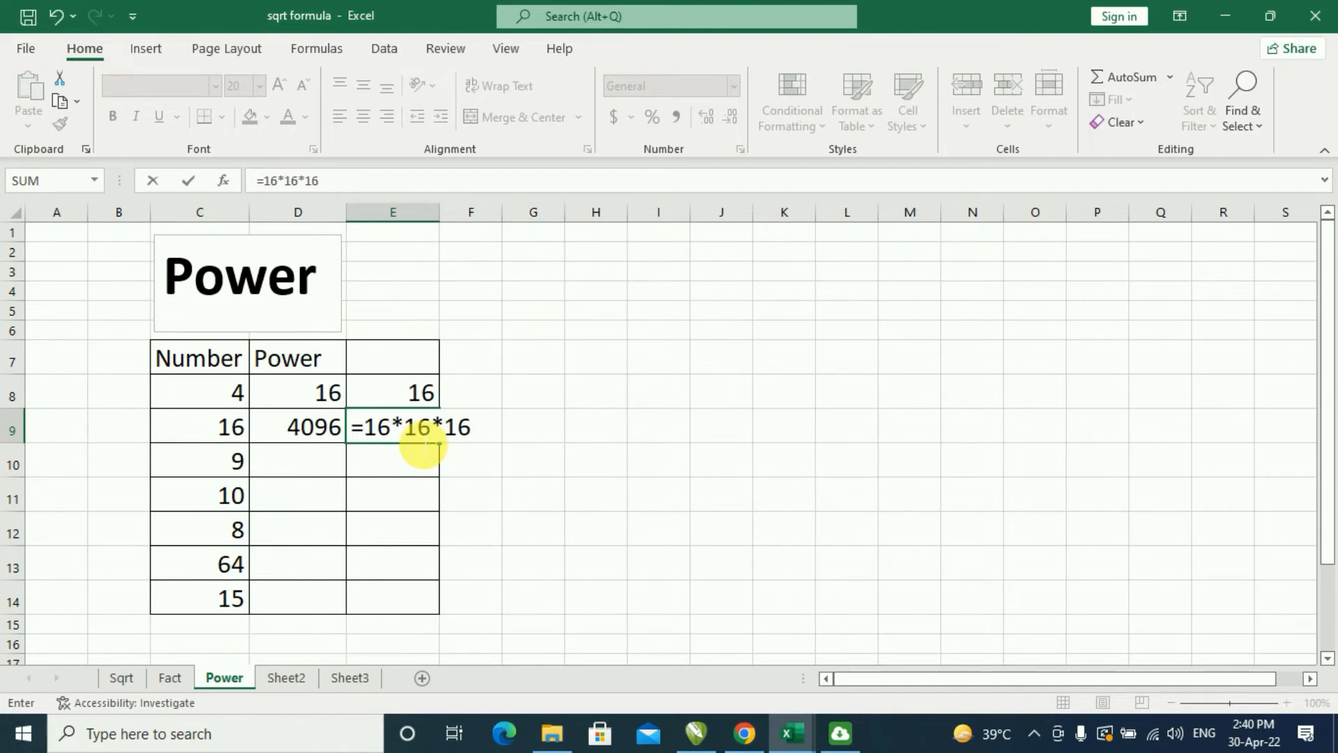
key(Return)
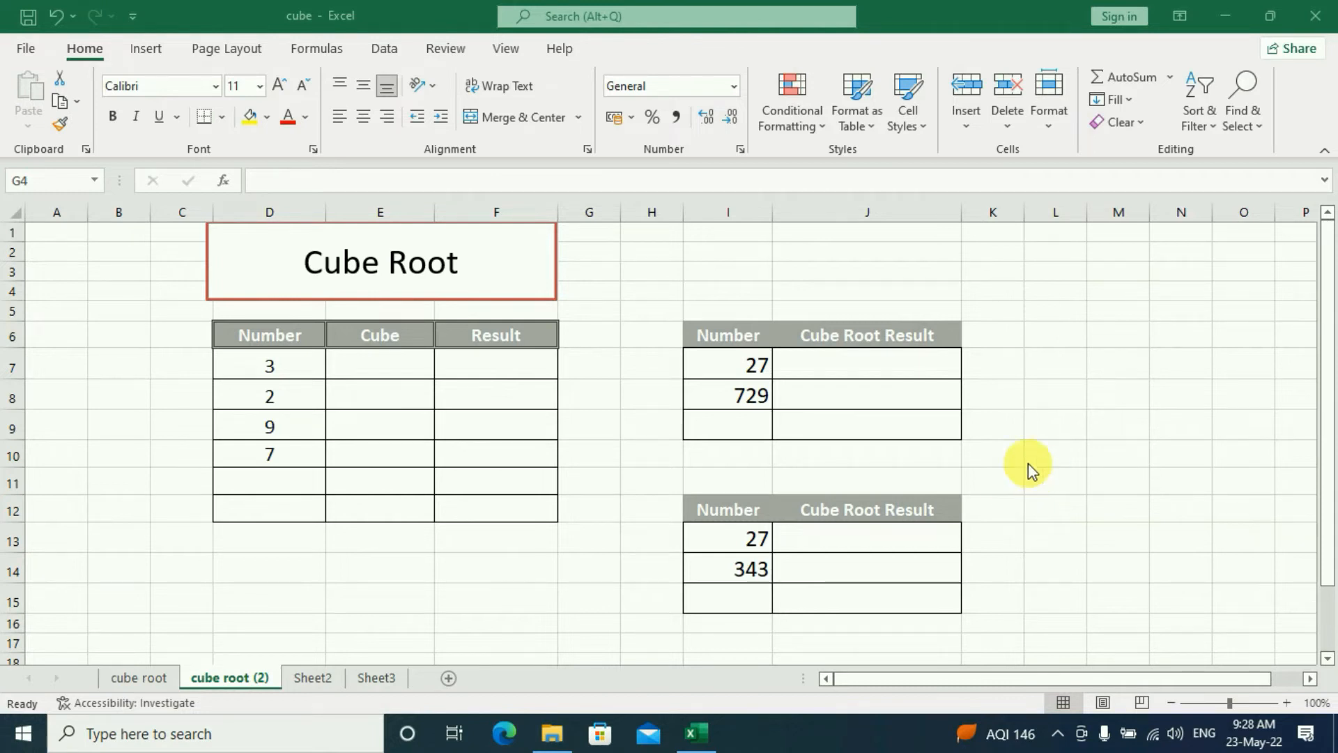
In the cube workbook's cube root (2) sheet, enter the formula =3*3*3 in the Cube column's cell E7.
click(281, 374)
click(409, 373)
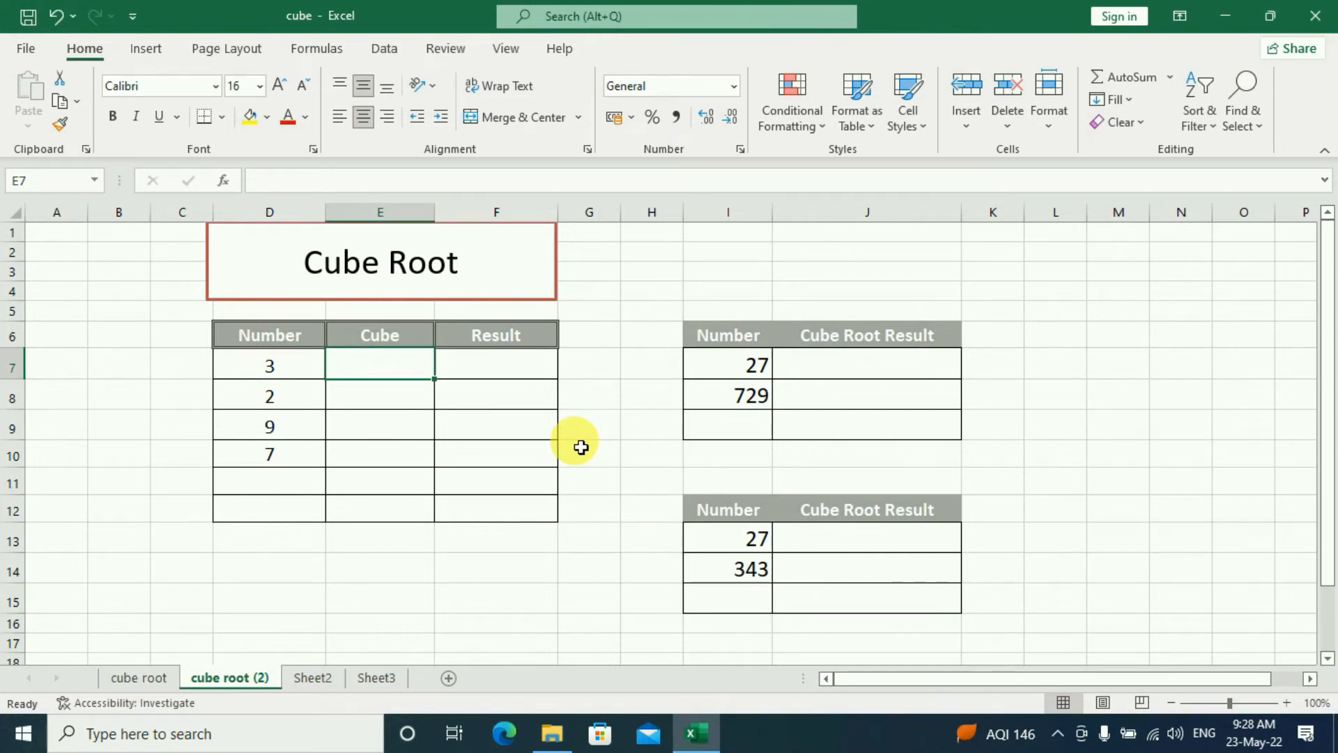
text(=)
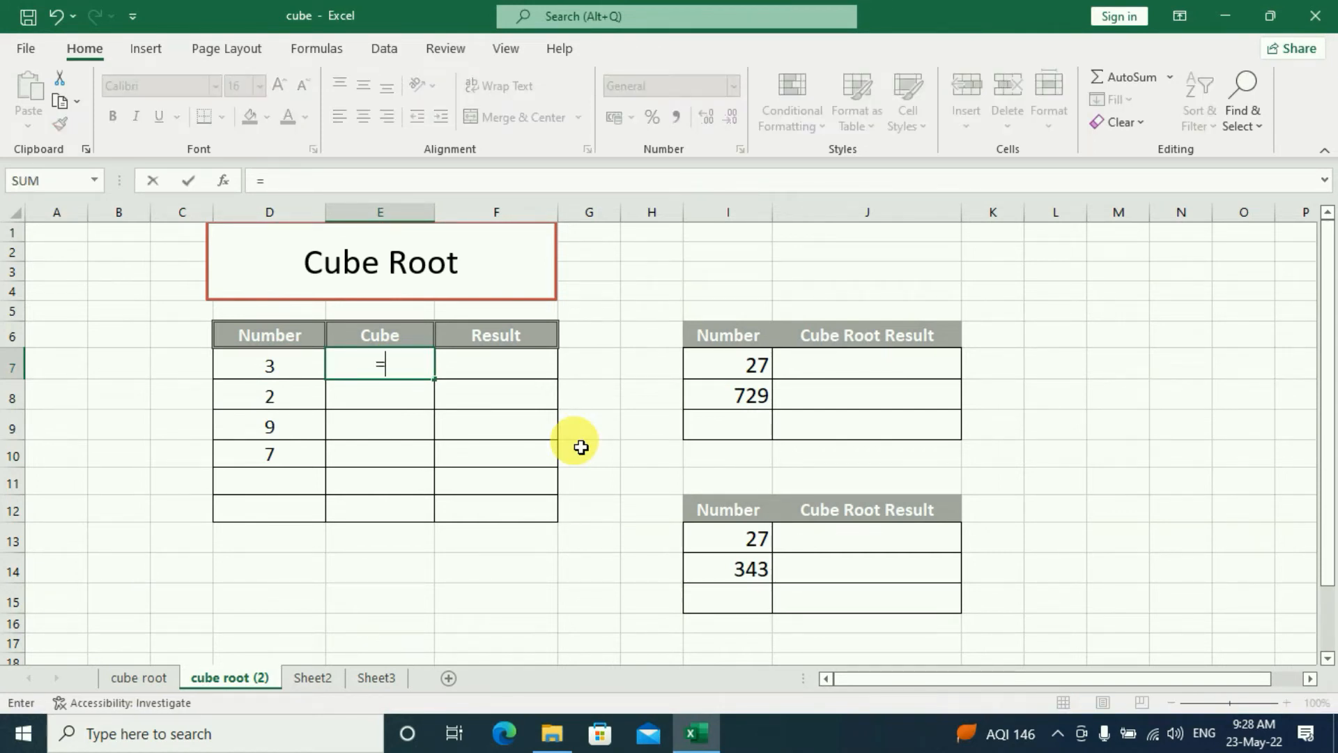
text(3*3)
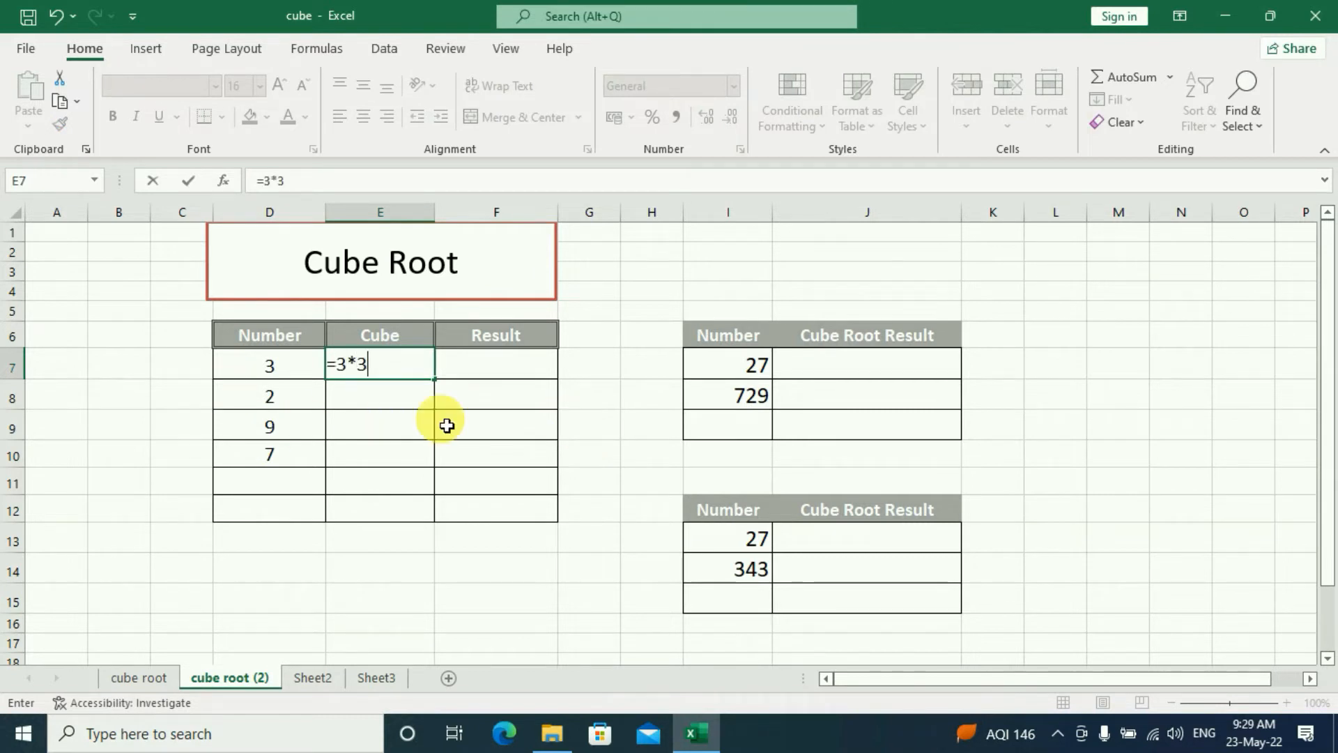
text(*3)
key(Return)
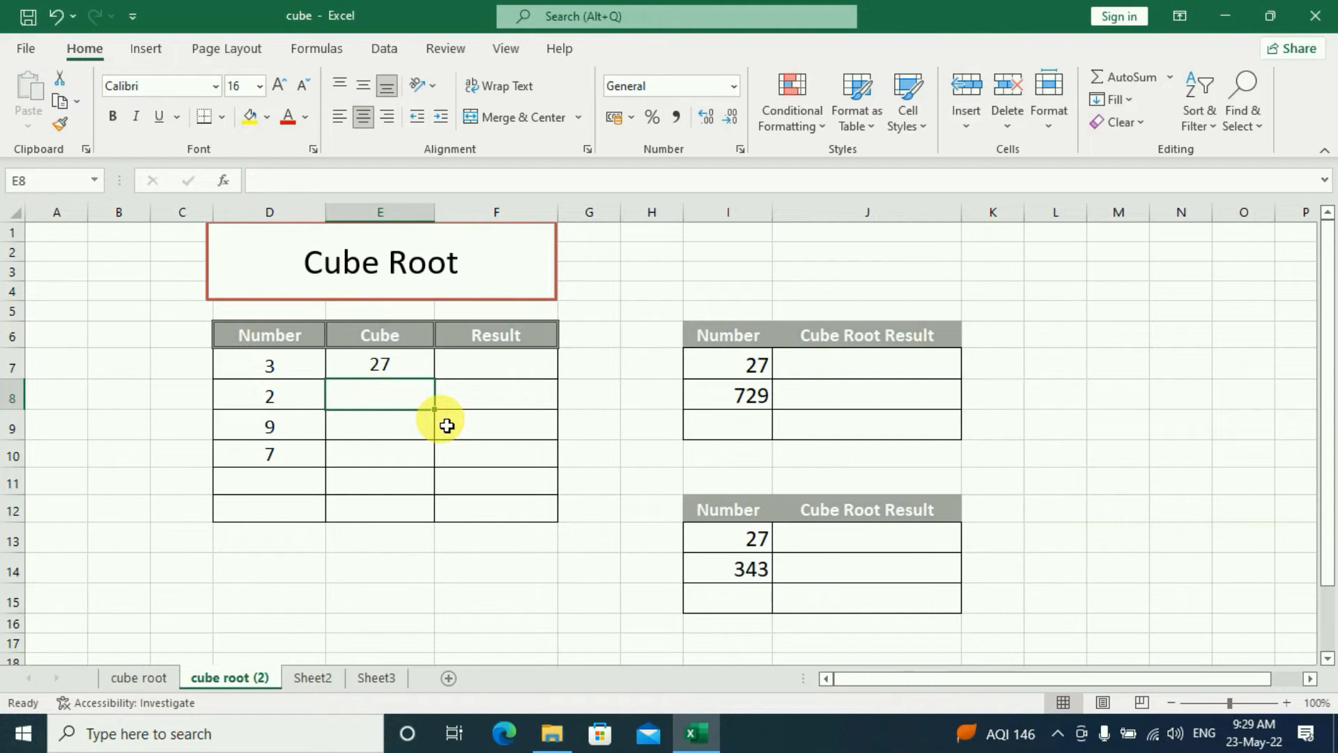
Replace the formula in cell E7 with the plain text 3*3*3 to show the cube expression.
key(F2)
key(Escape)
key(Up)
key(F2)
key(BackSpace)
key(BackSpace)
key(BackSpace)
key(BackSpace)
key(BackSpace)
key(BackSpace)
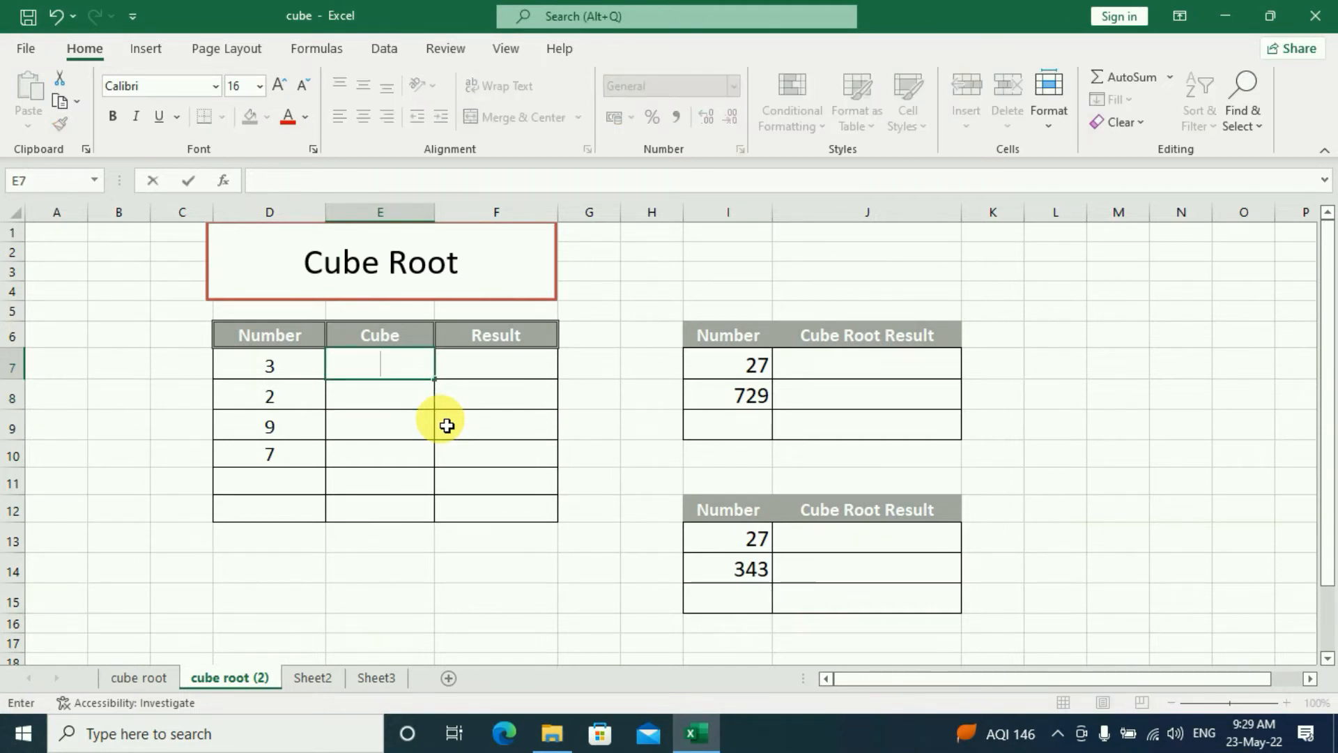
text(3)
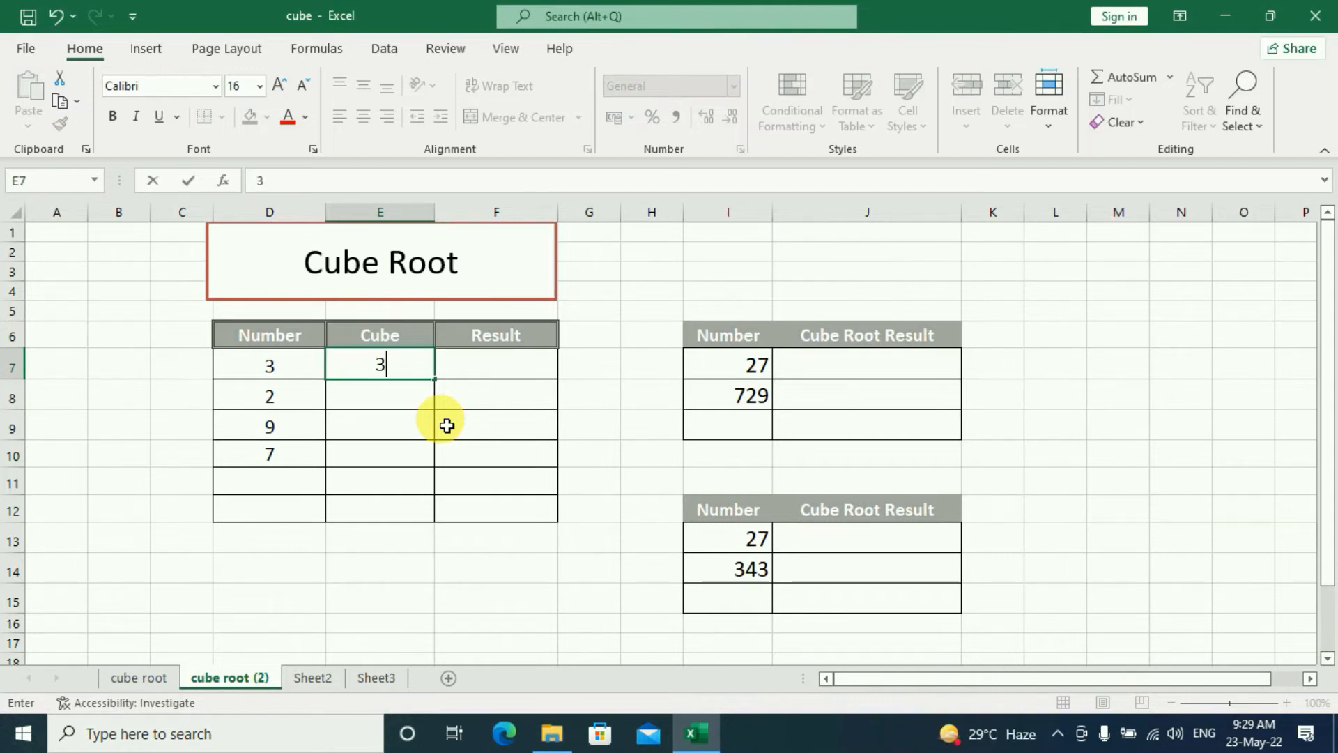
text(*3*3)
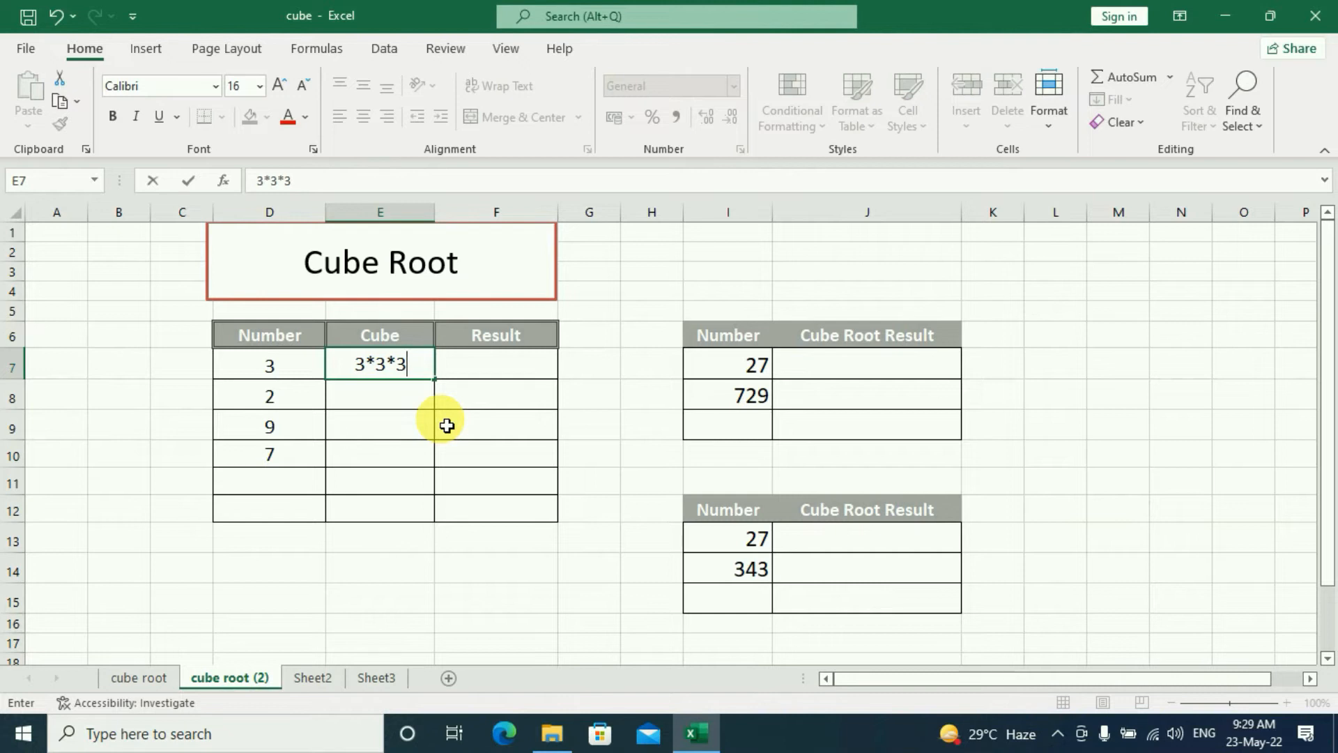
key(Return)
In the Result column, enter the cube calculations =3*3*3 in cell F7 and =2*2*2 in cell F8.
key(Right)
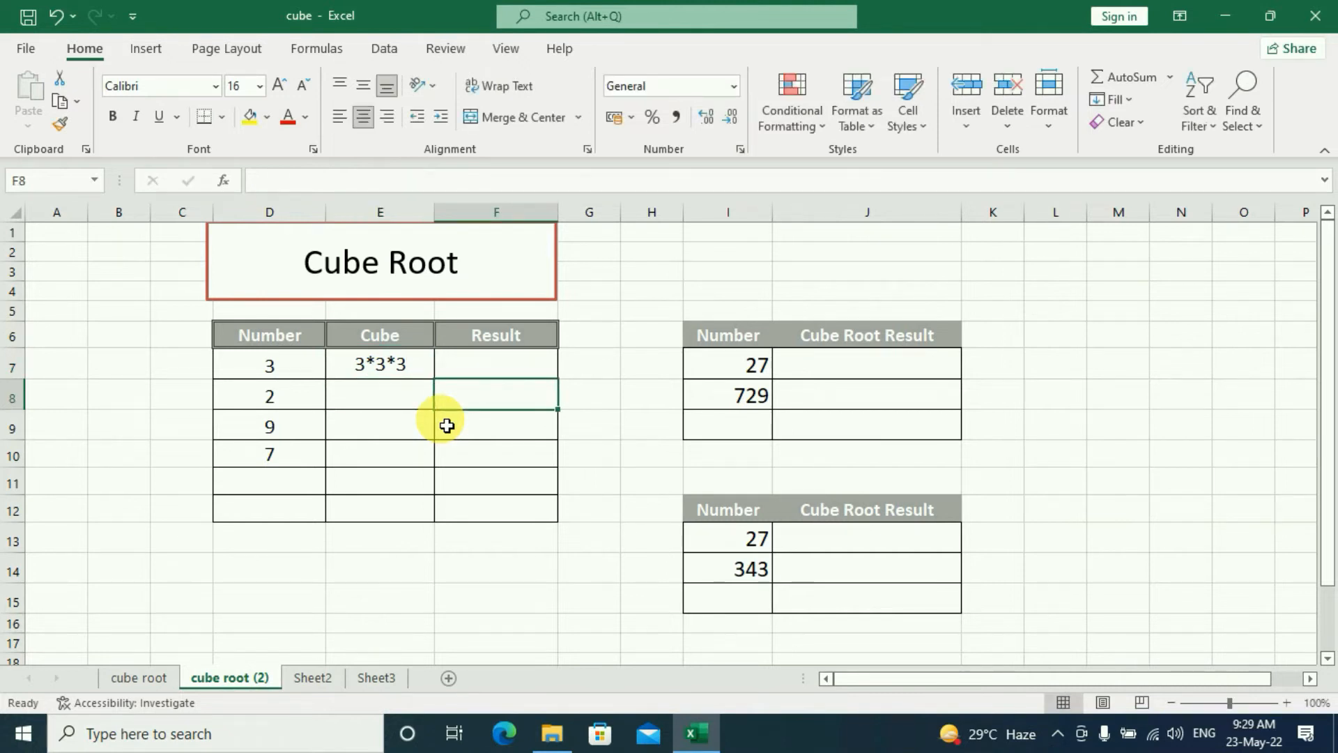
key(Up)
text(=)
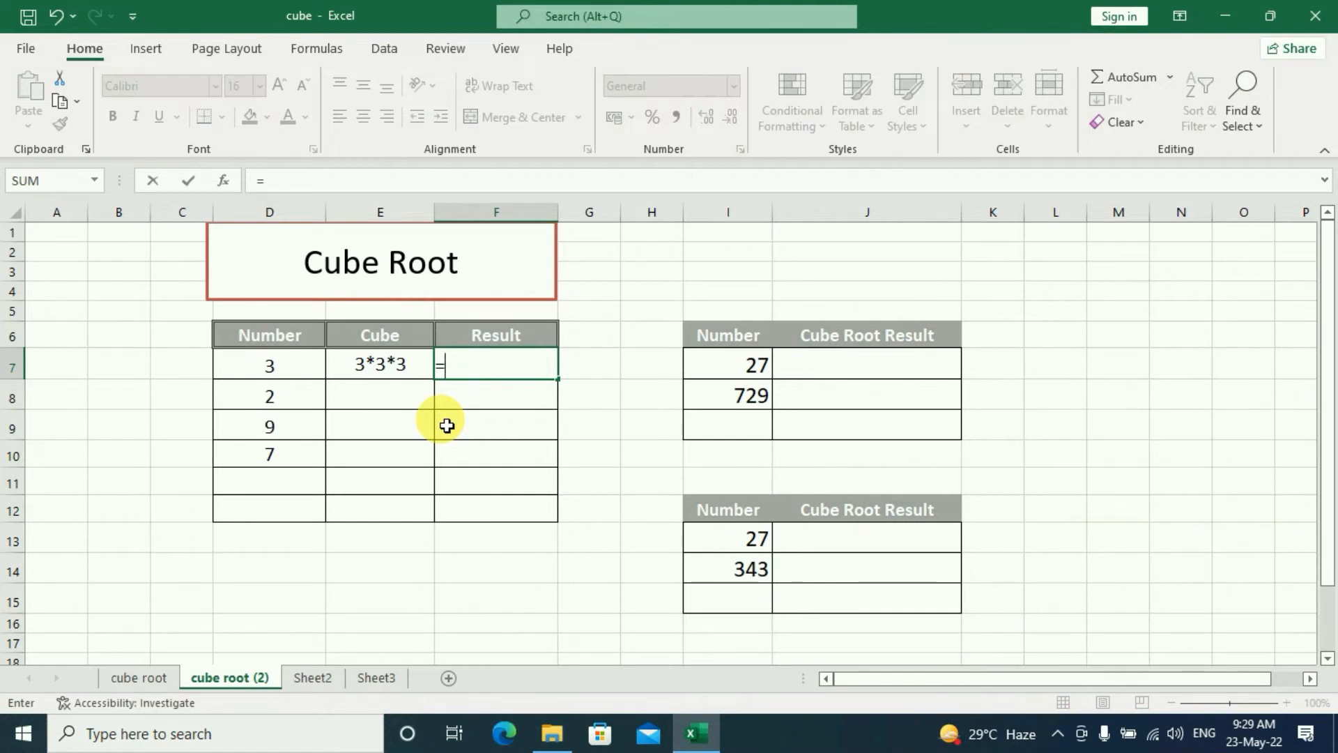
text(3*3*3)
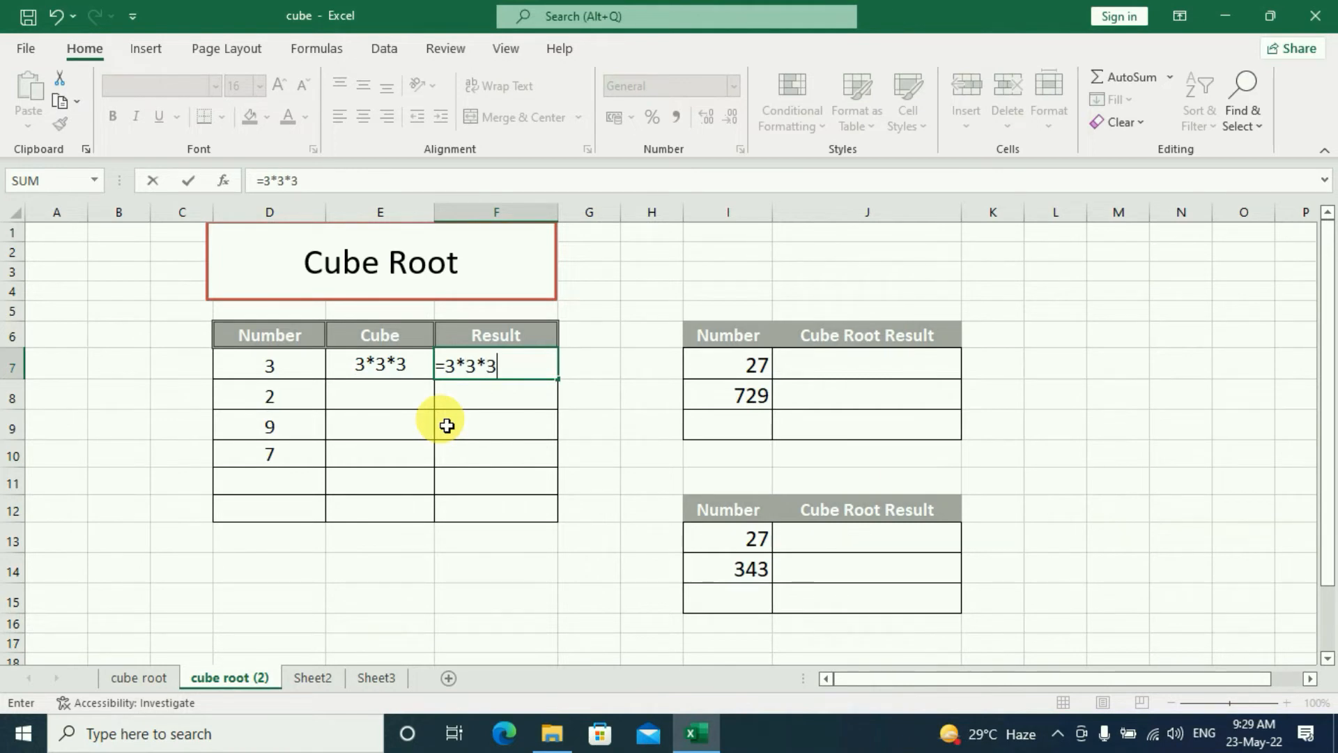
key(Return)
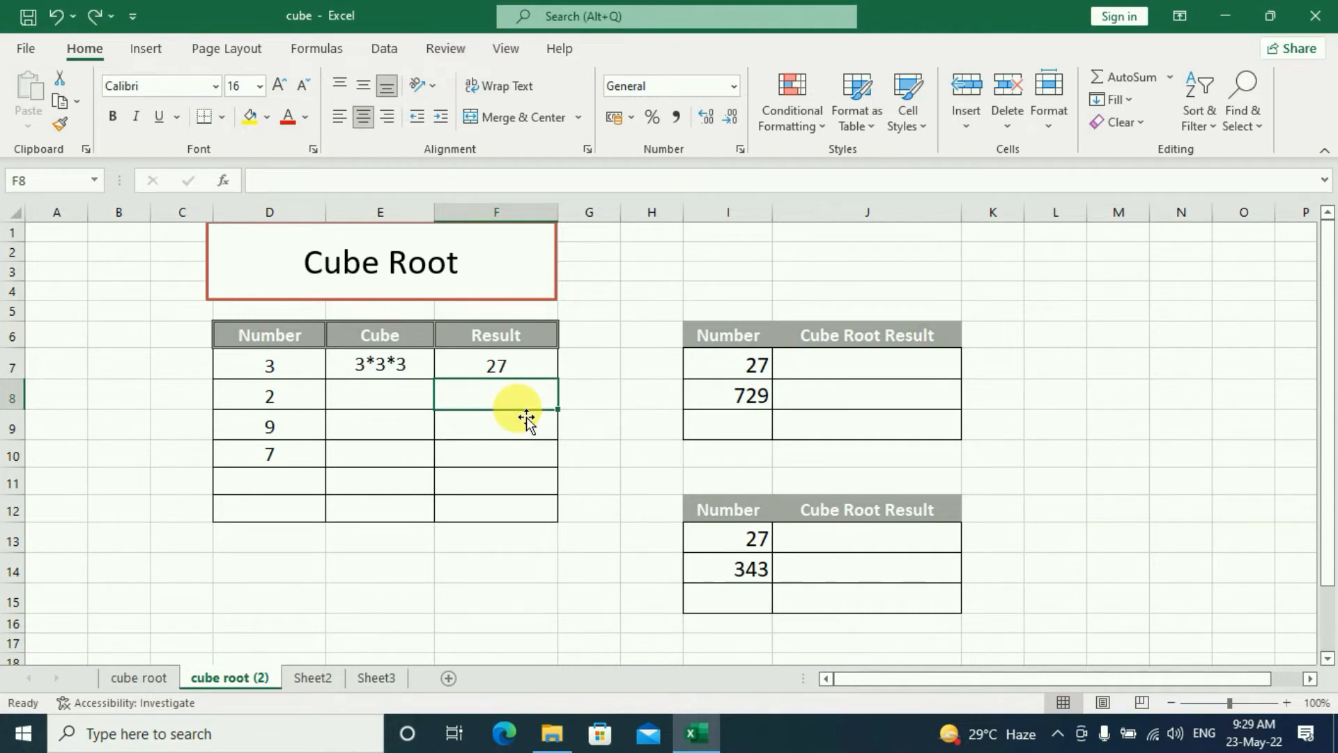
text(=2*2*)
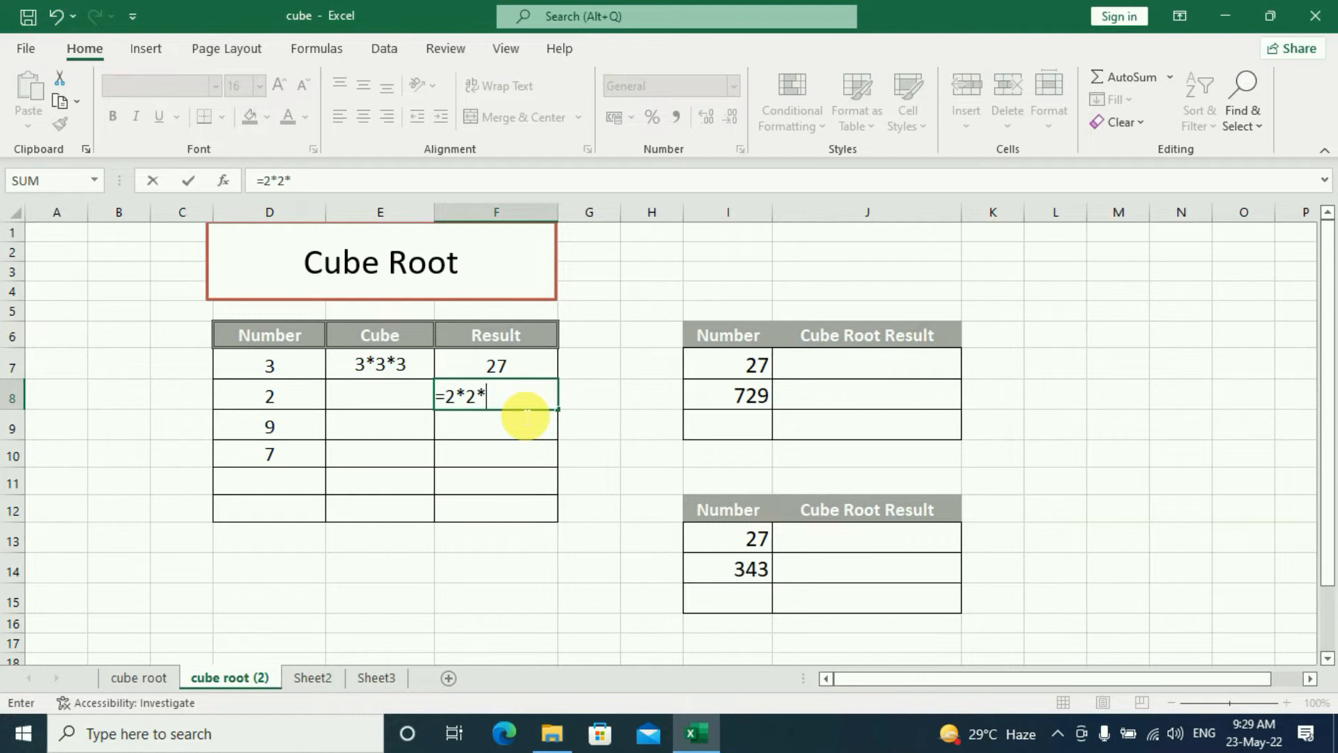
text(2)
key(Return)
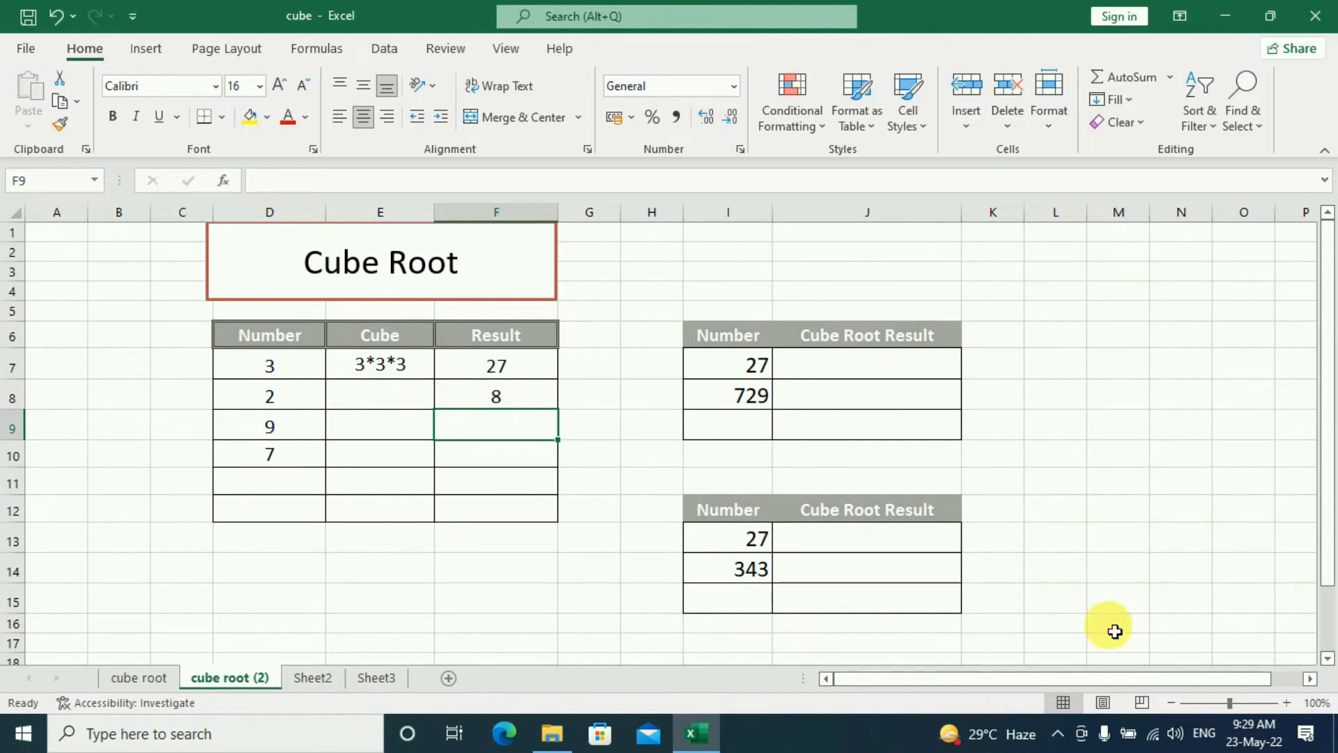
Enter the formula =POWER(I7,1/3) in cell J7 to calculate the cube root of the first number.
click(898, 365)
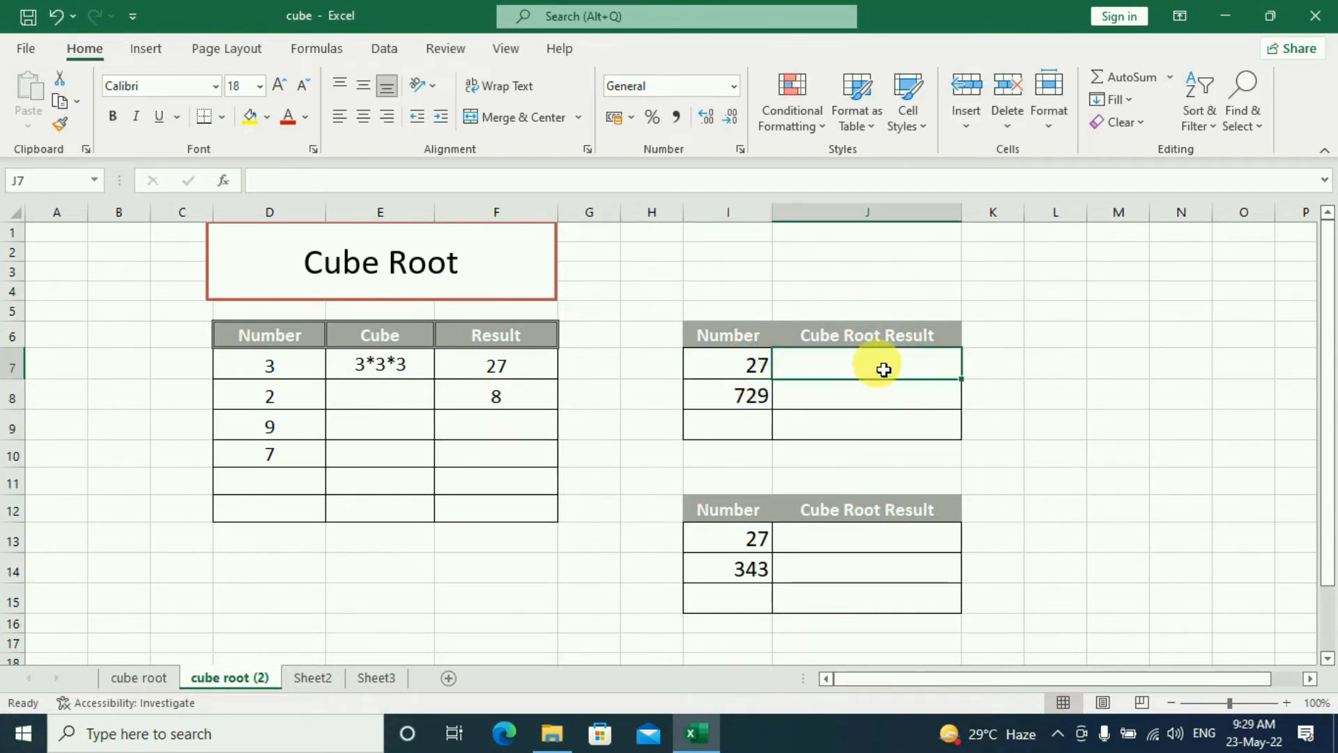
click(264, 366)
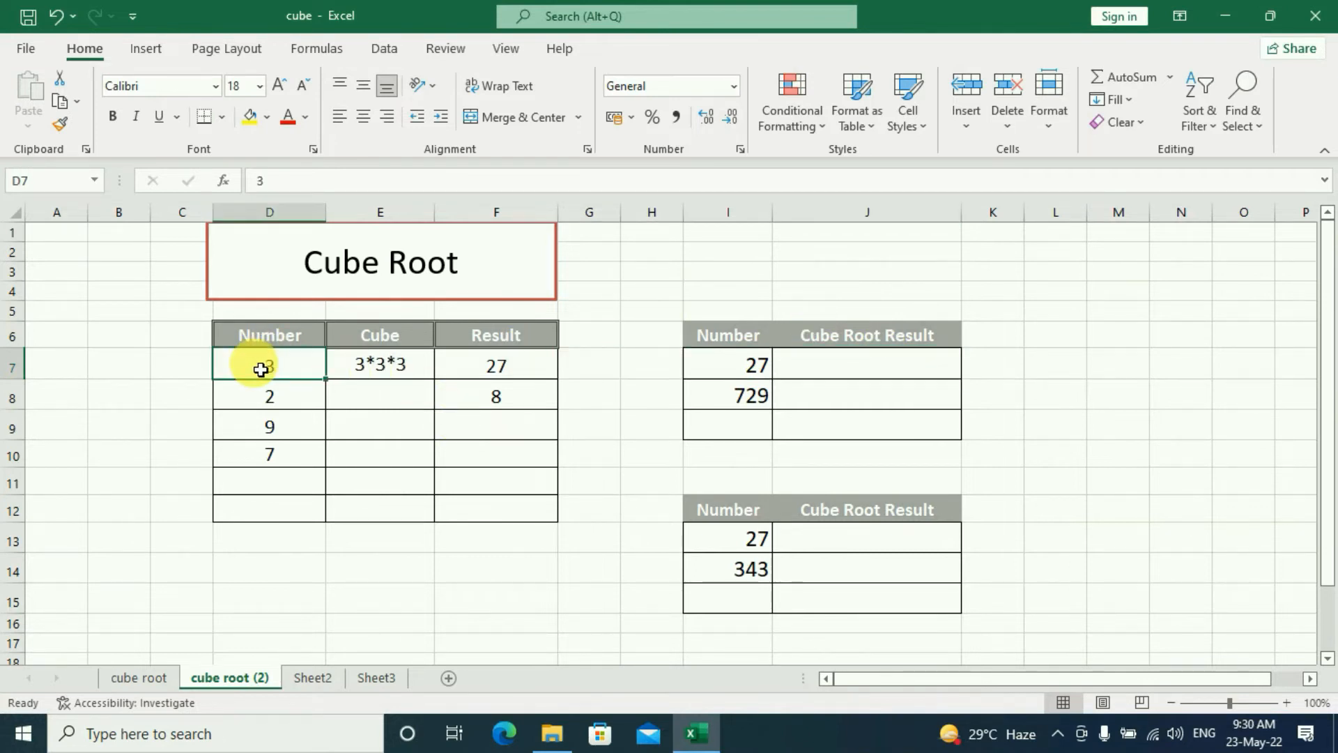
click(511, 376)
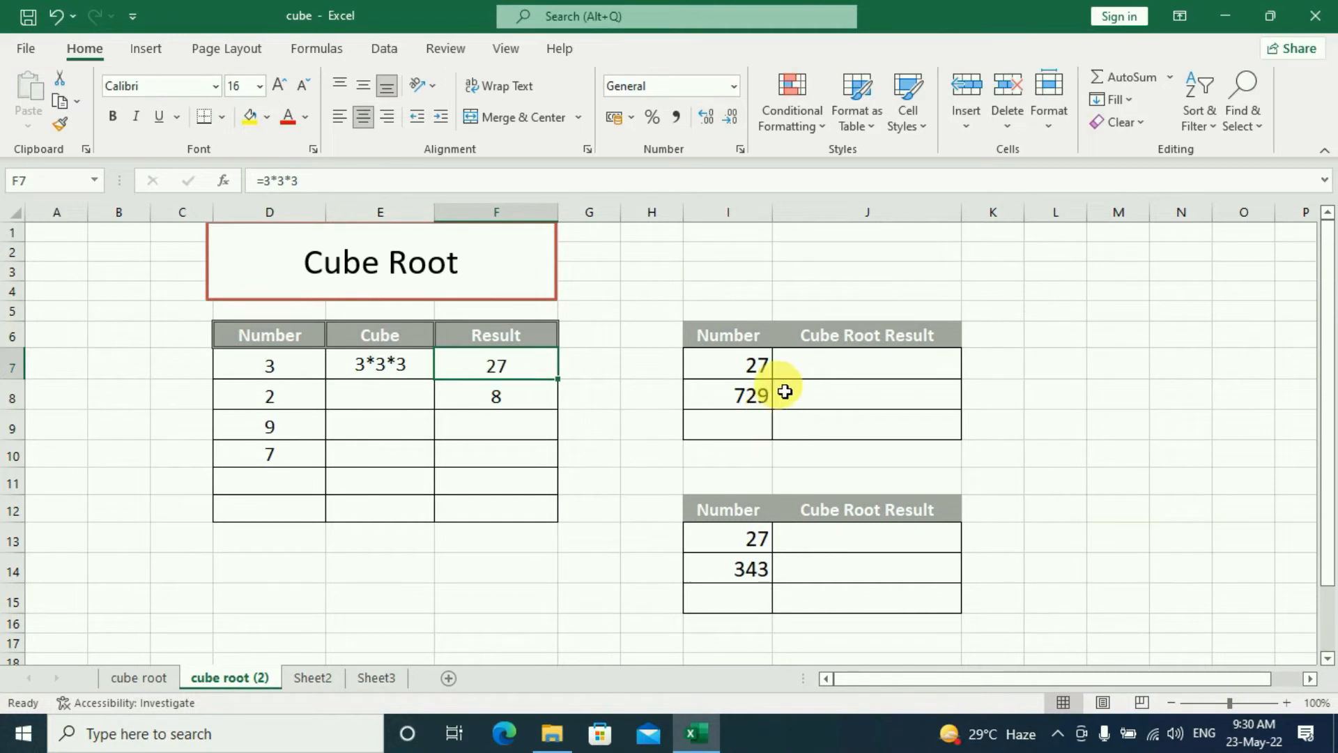
click(748, 376)
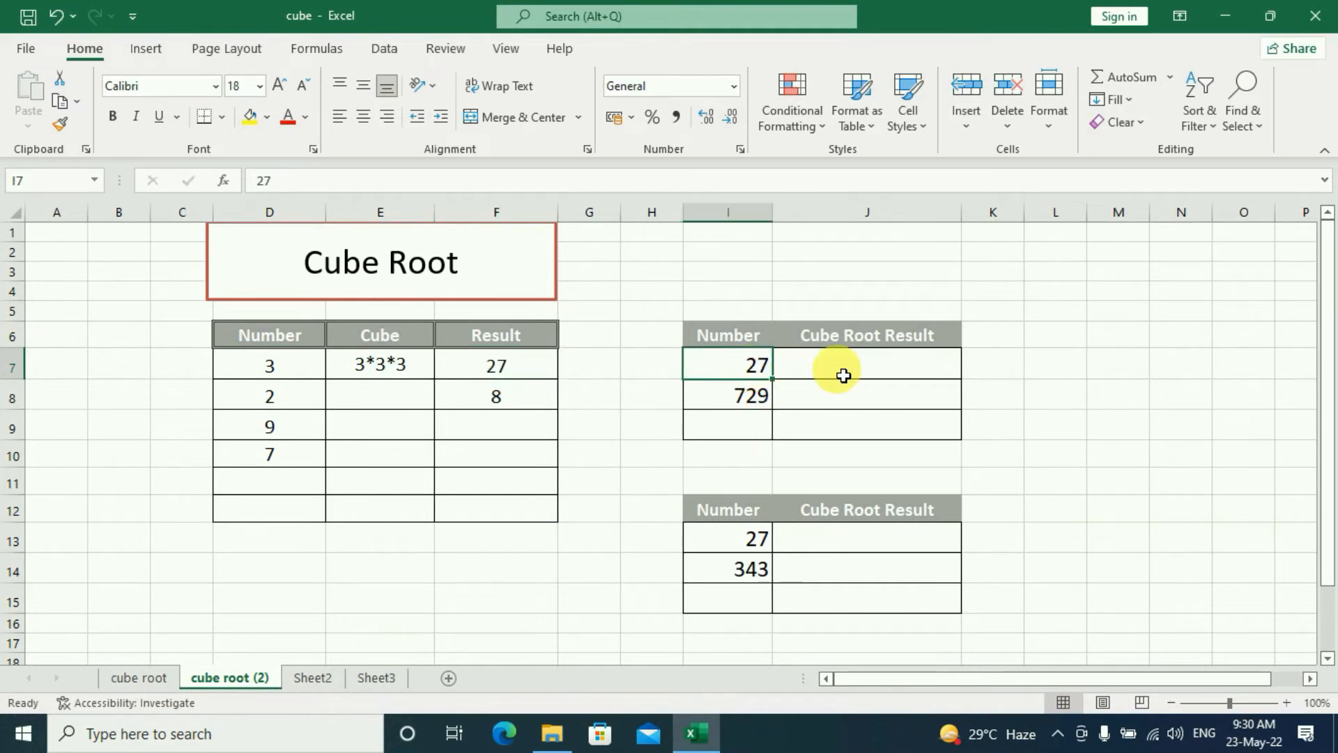
click(845, 373)
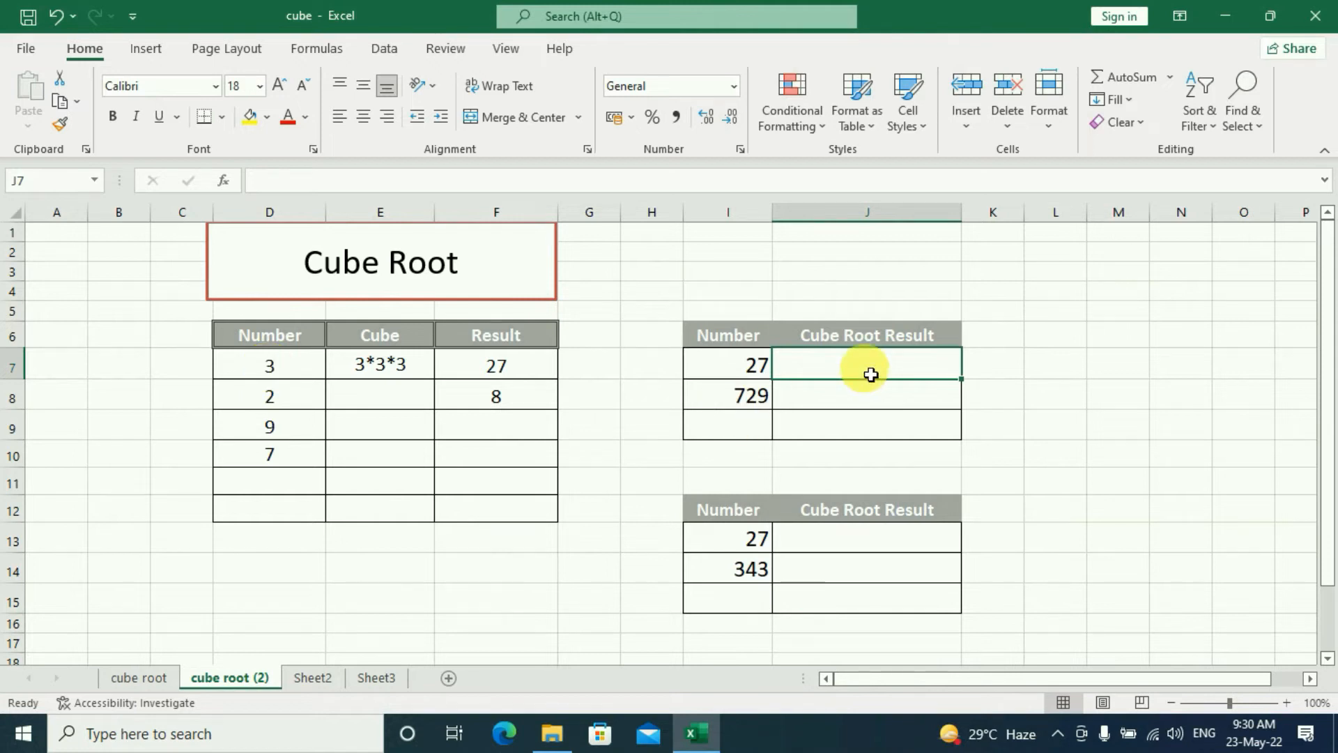
text(=)
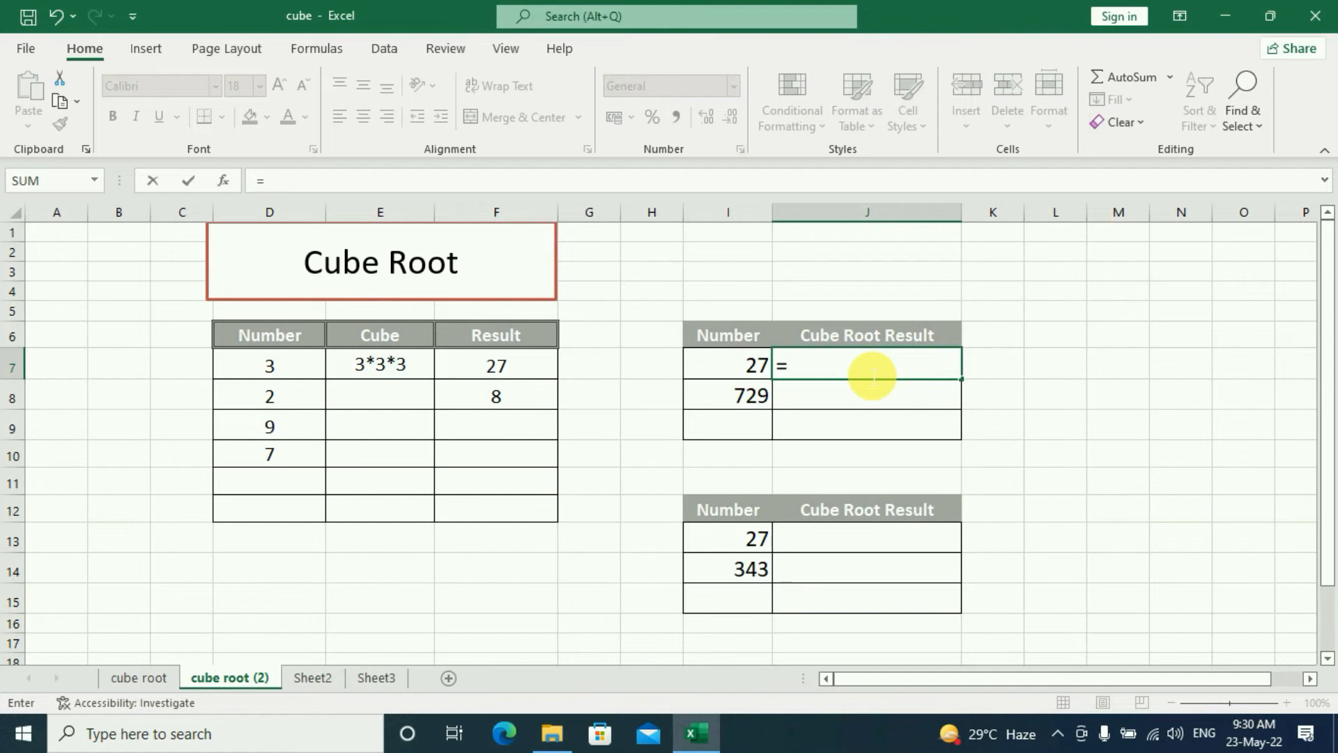
text(power()
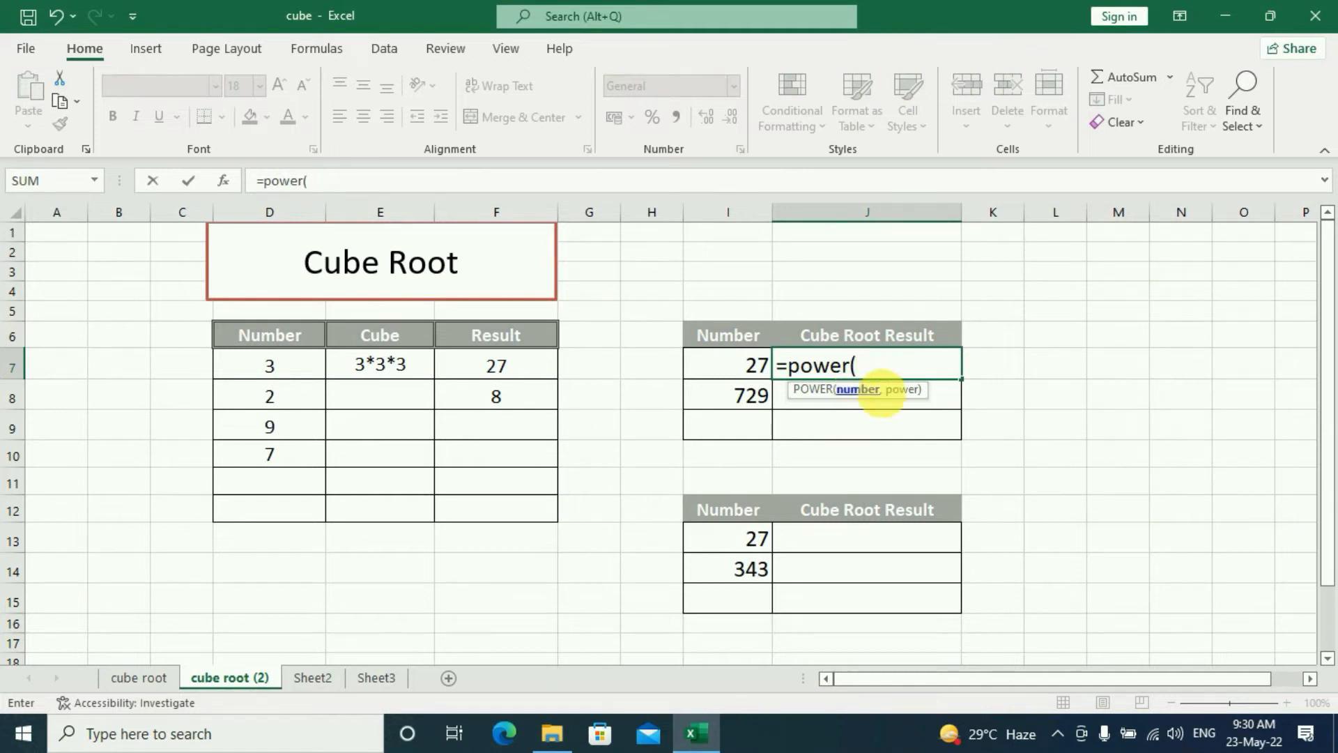
click(747, 371)
text(,)
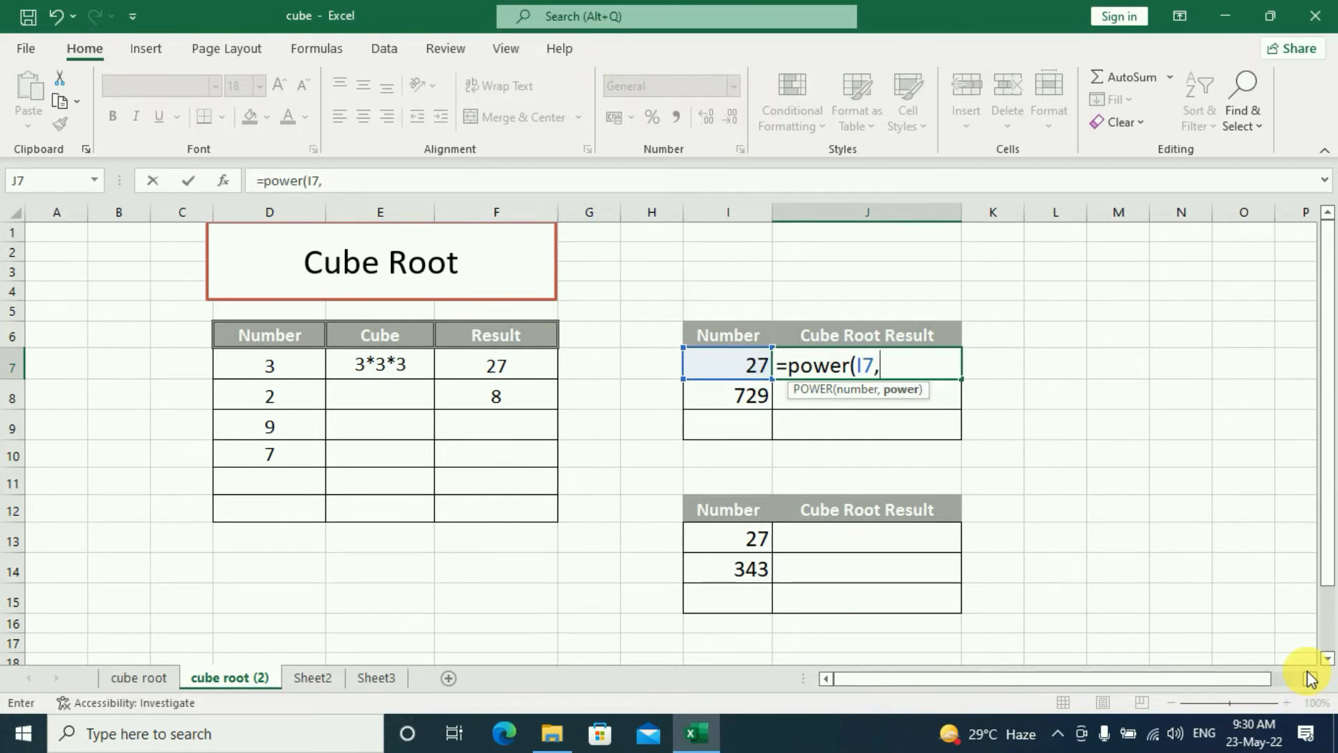
text(1/3)
text())
key(Return)
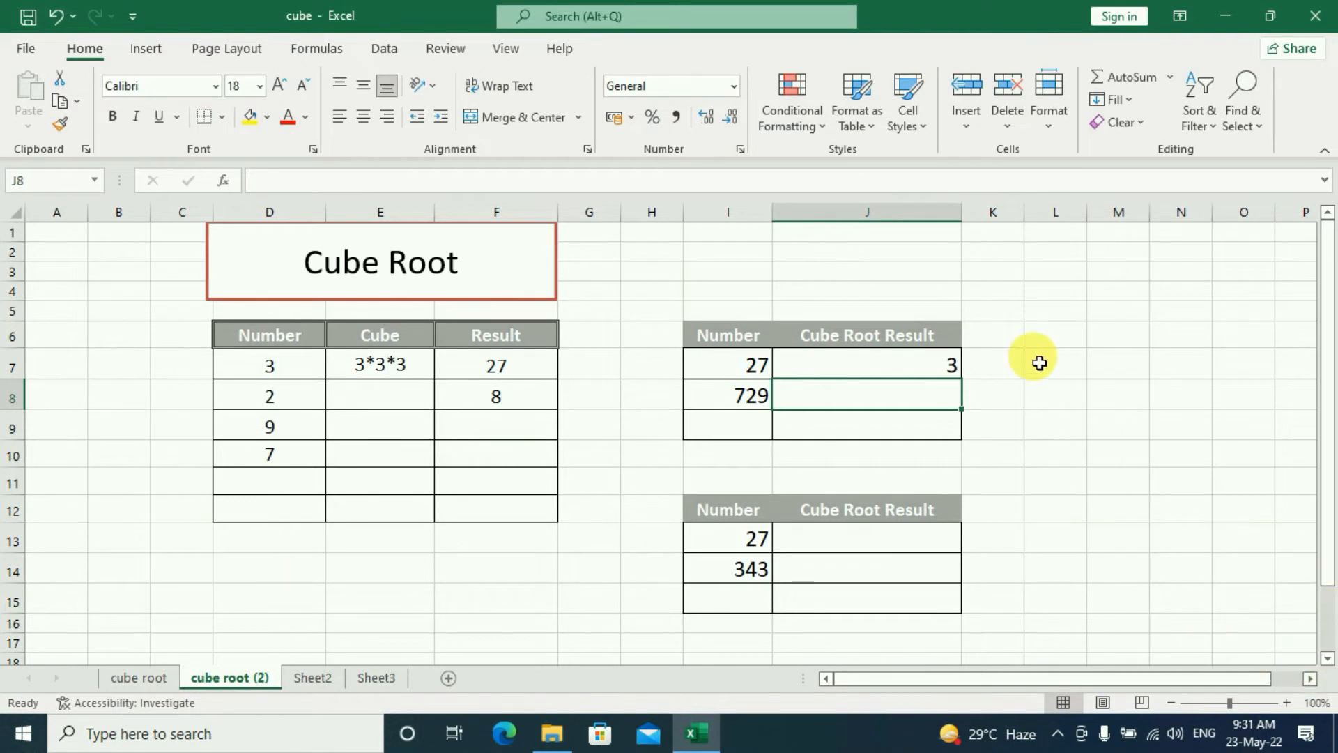
Compare the cube root result in J7 with the original number in D7 and its cube in F7.
click(909, 361)
click(264, 365)
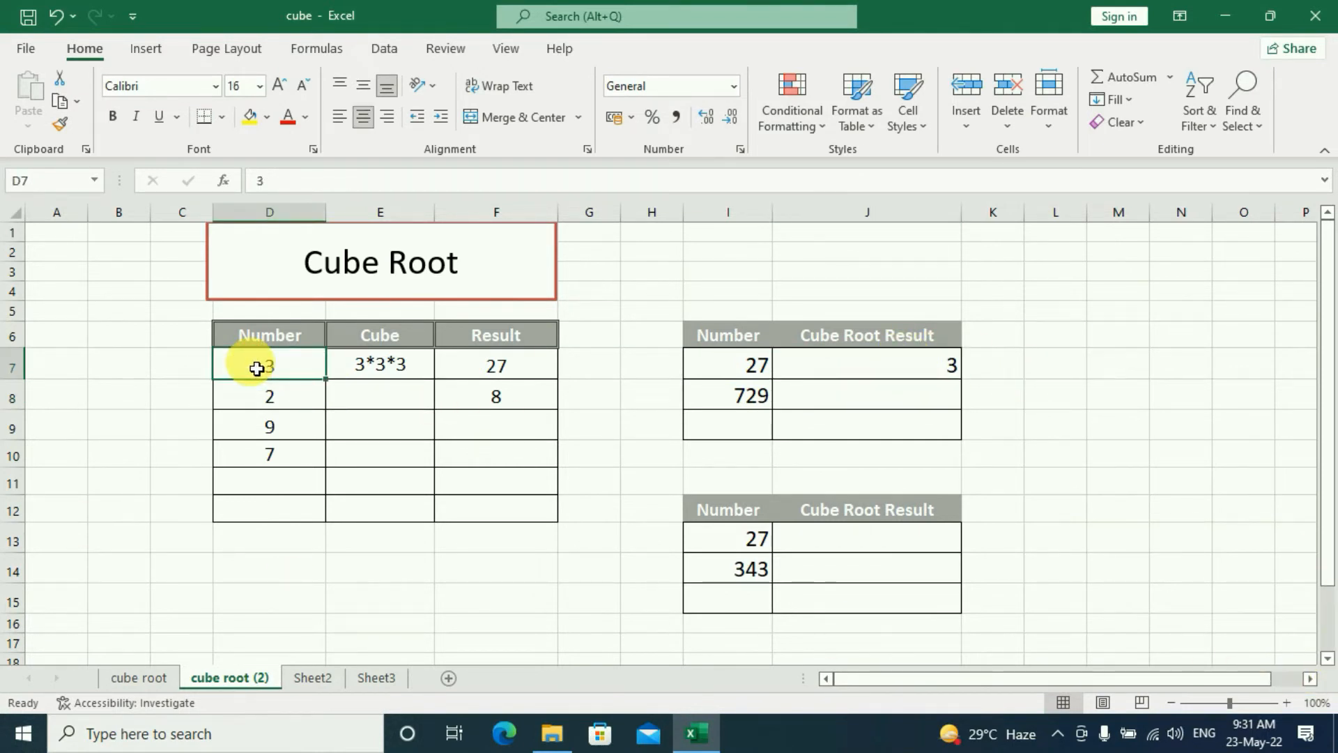
click(494, 365)
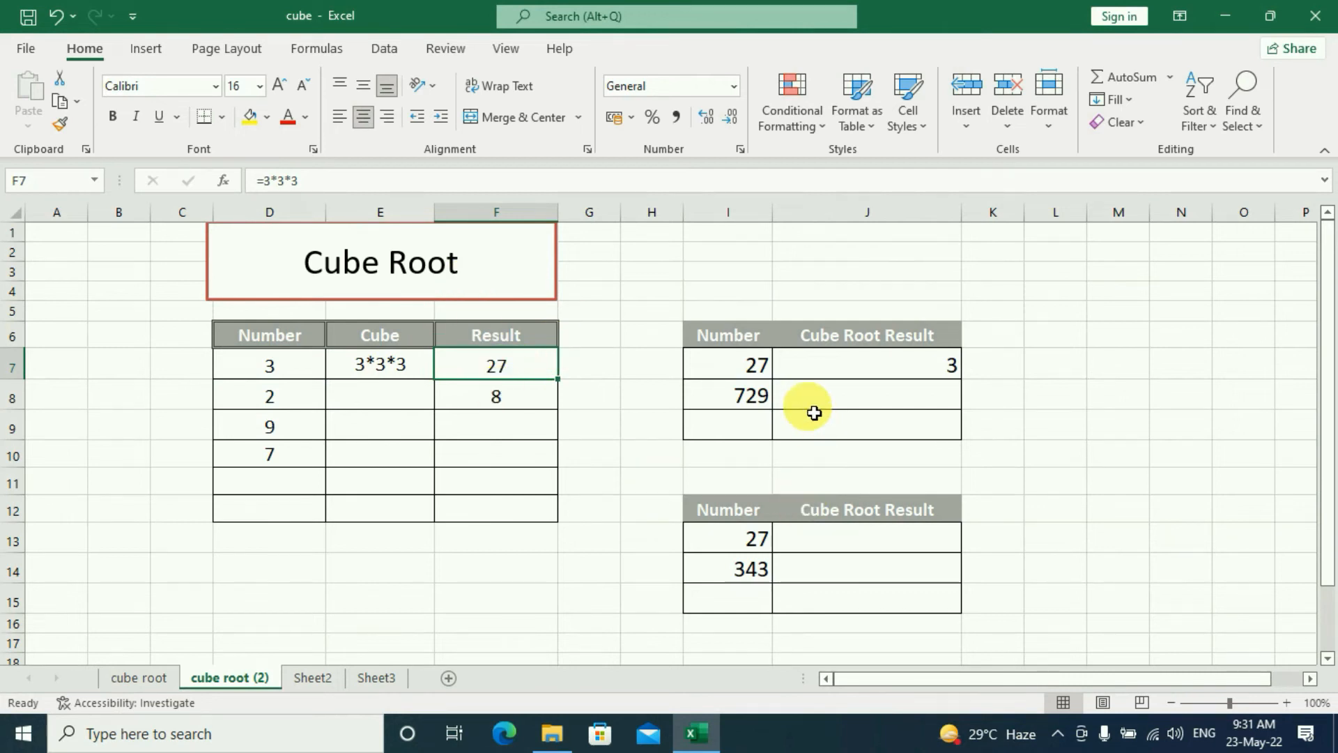
click(888, 374)
click(264, 369)
click(916, 369)
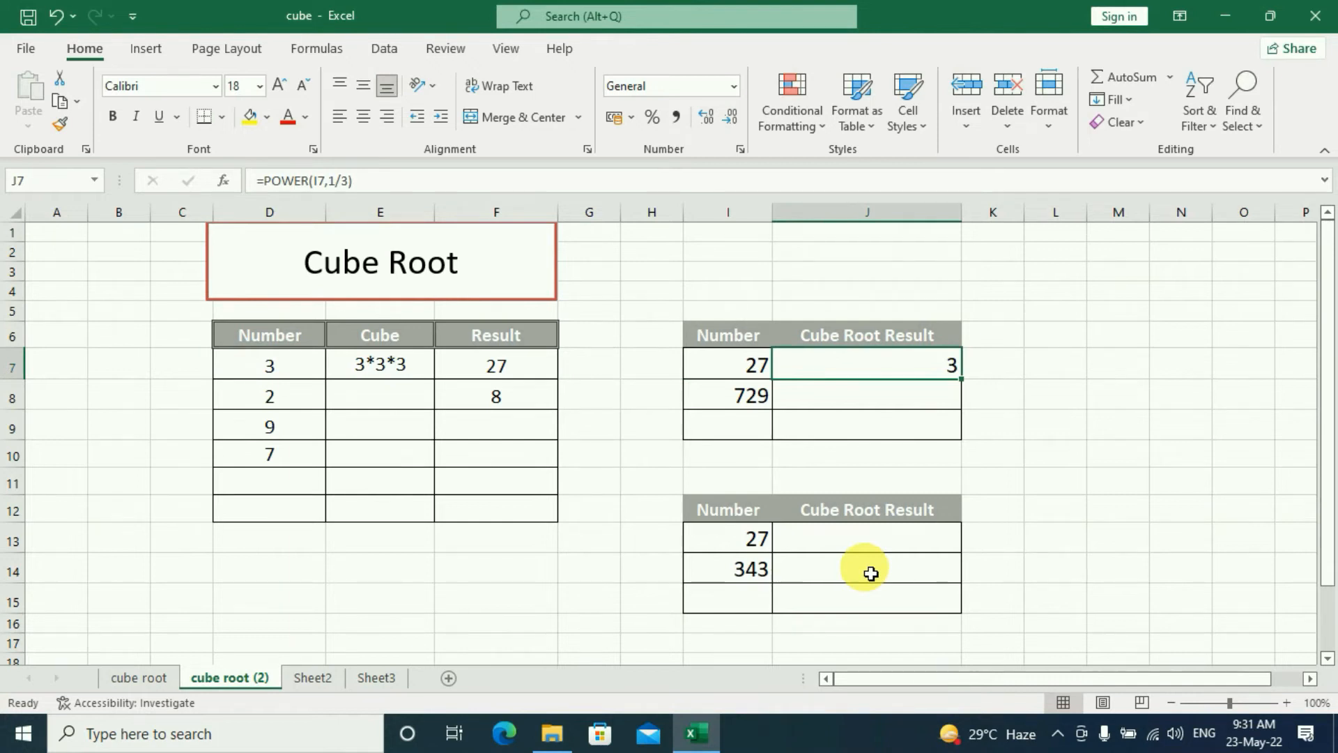
click(317, 370)
click(486, 377)
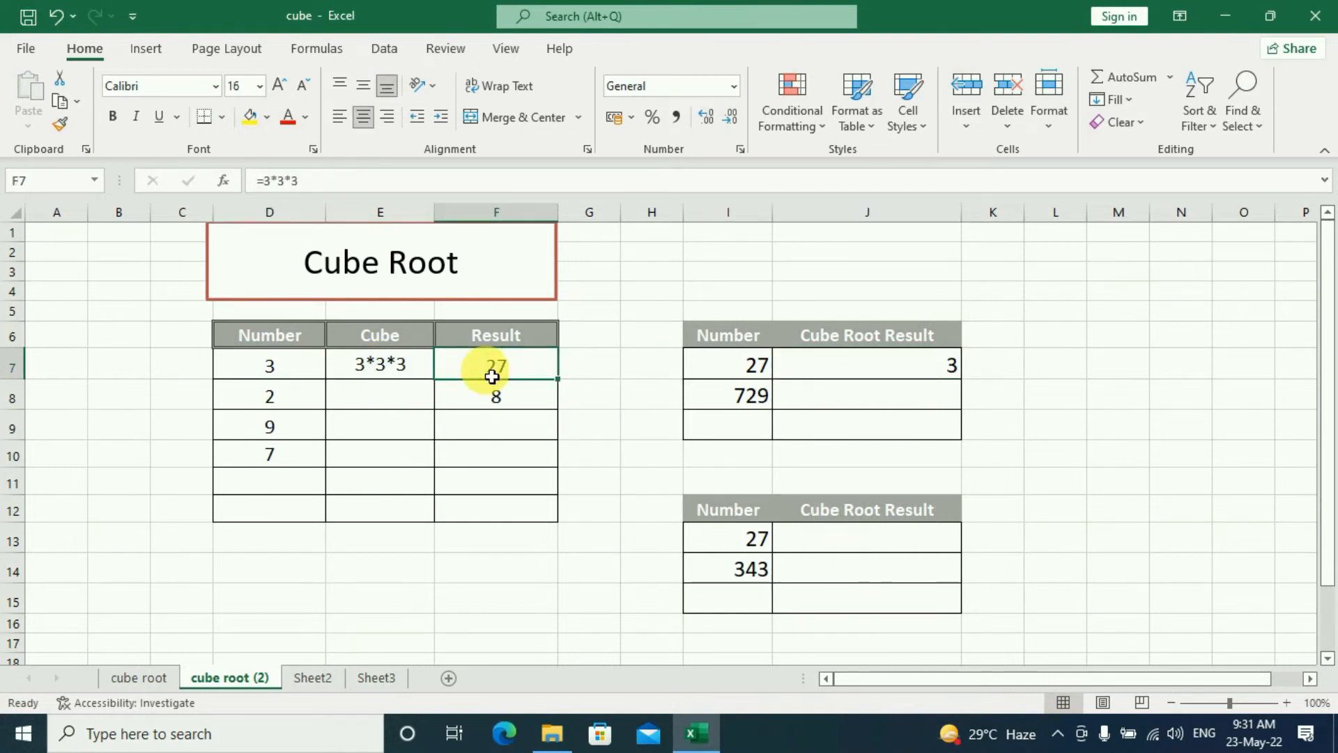
Enter the formula =I8^(1/3) in cell J8 to calculate the cube root of the second number with the exponent operator.
click(732, 365)
click(901, 369)
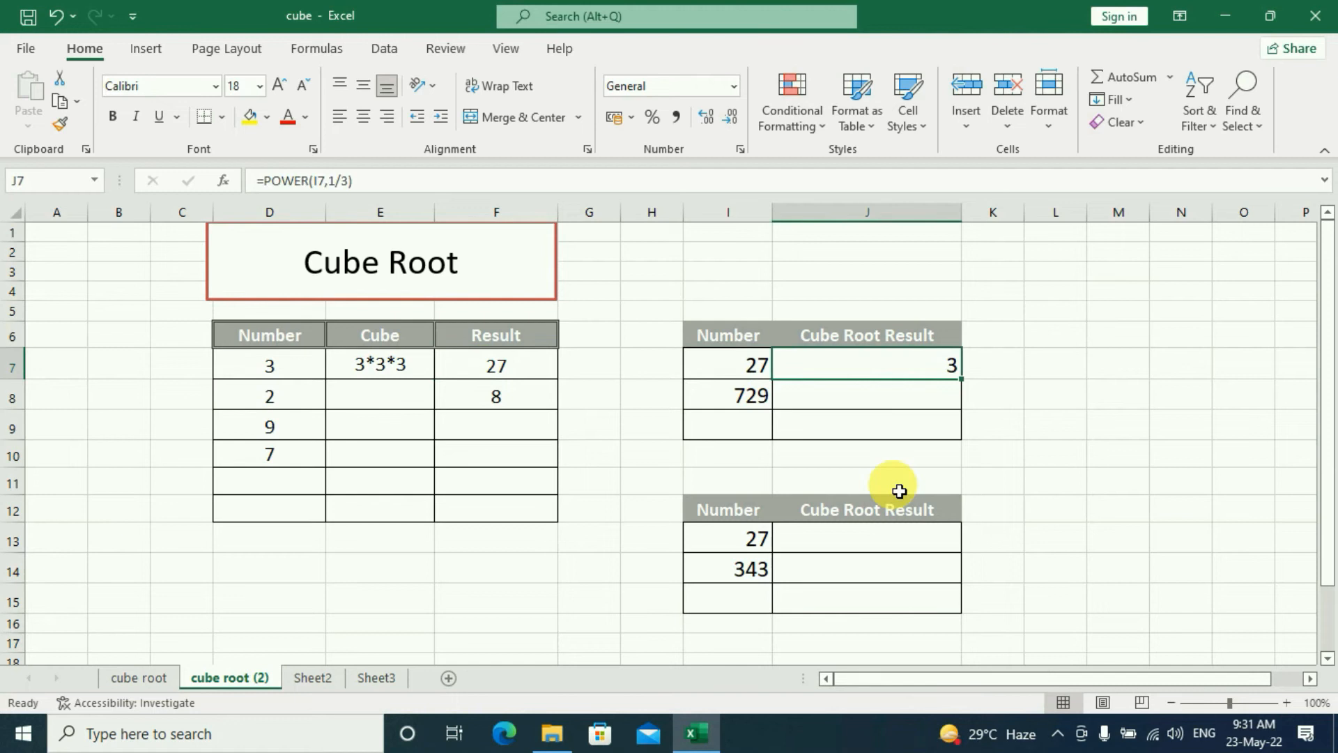
click(864, 388)
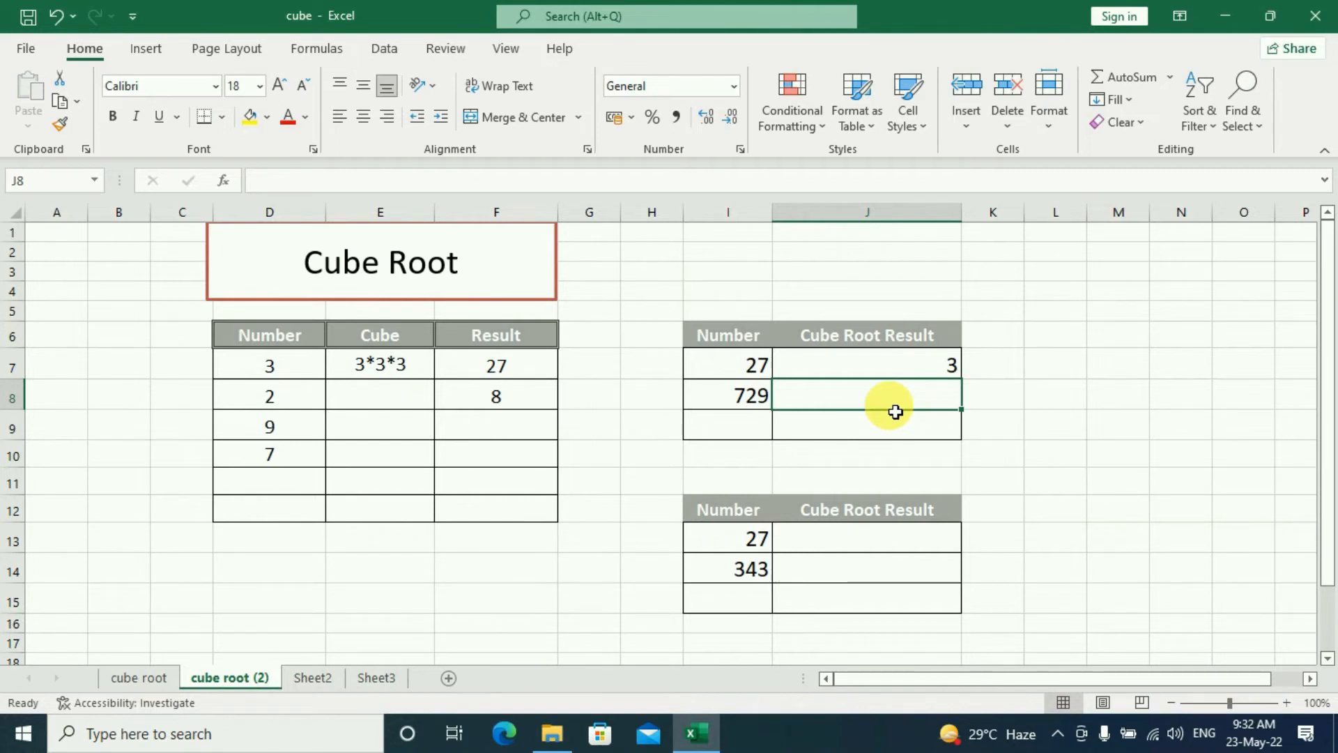
text(=)
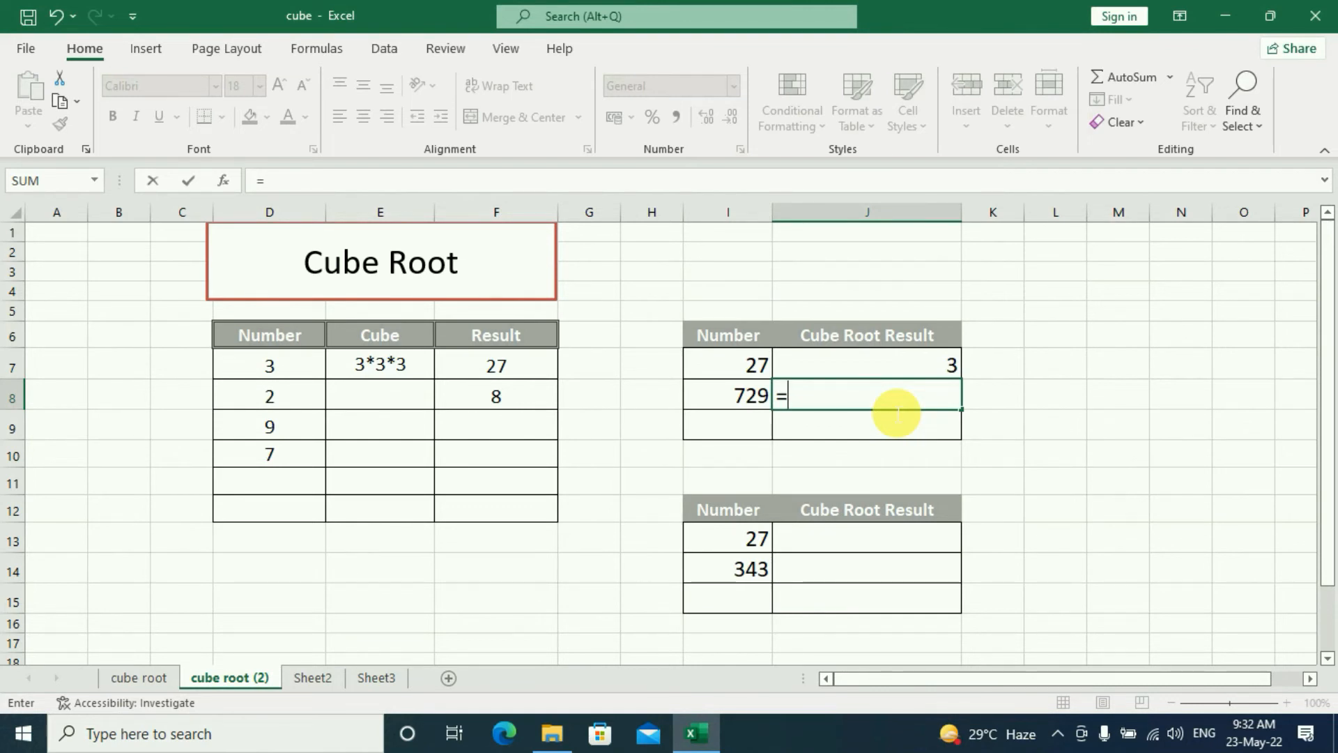
click(747, 404)
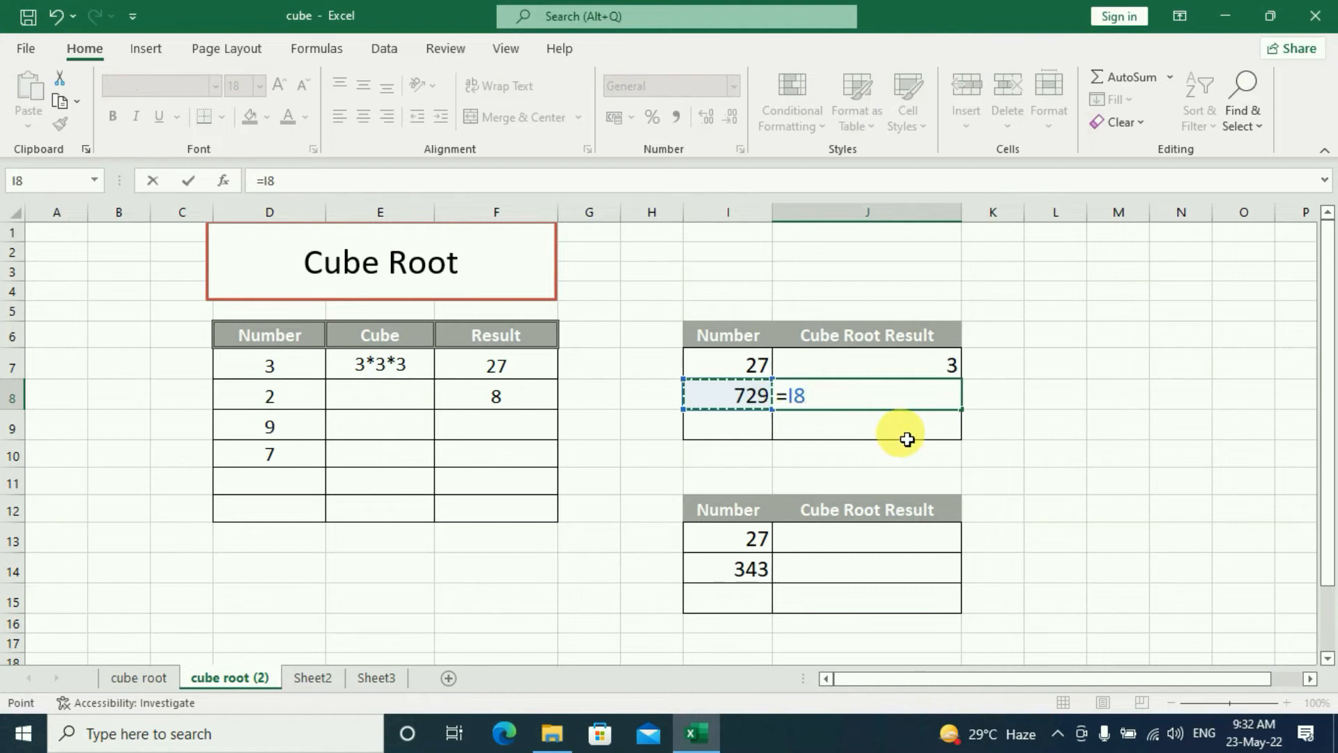
text(^)
text((1/3)
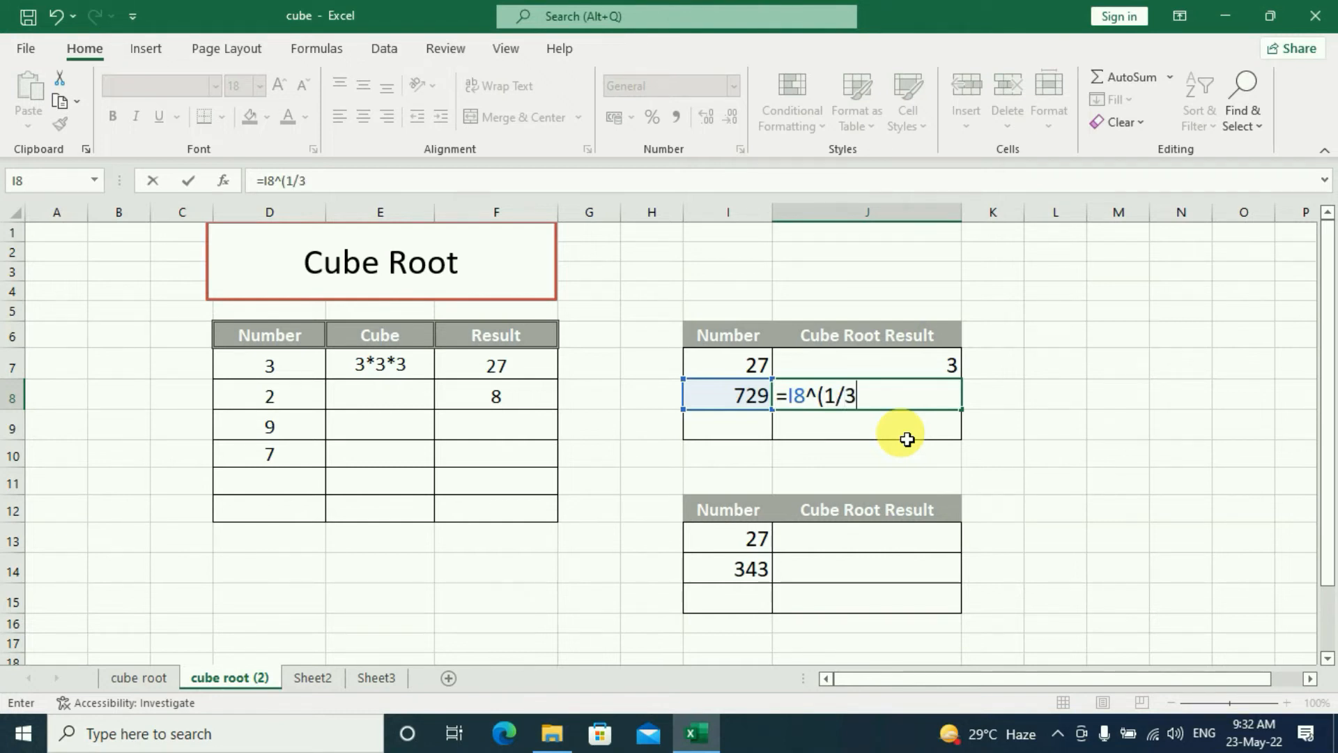
text())
key(Return)
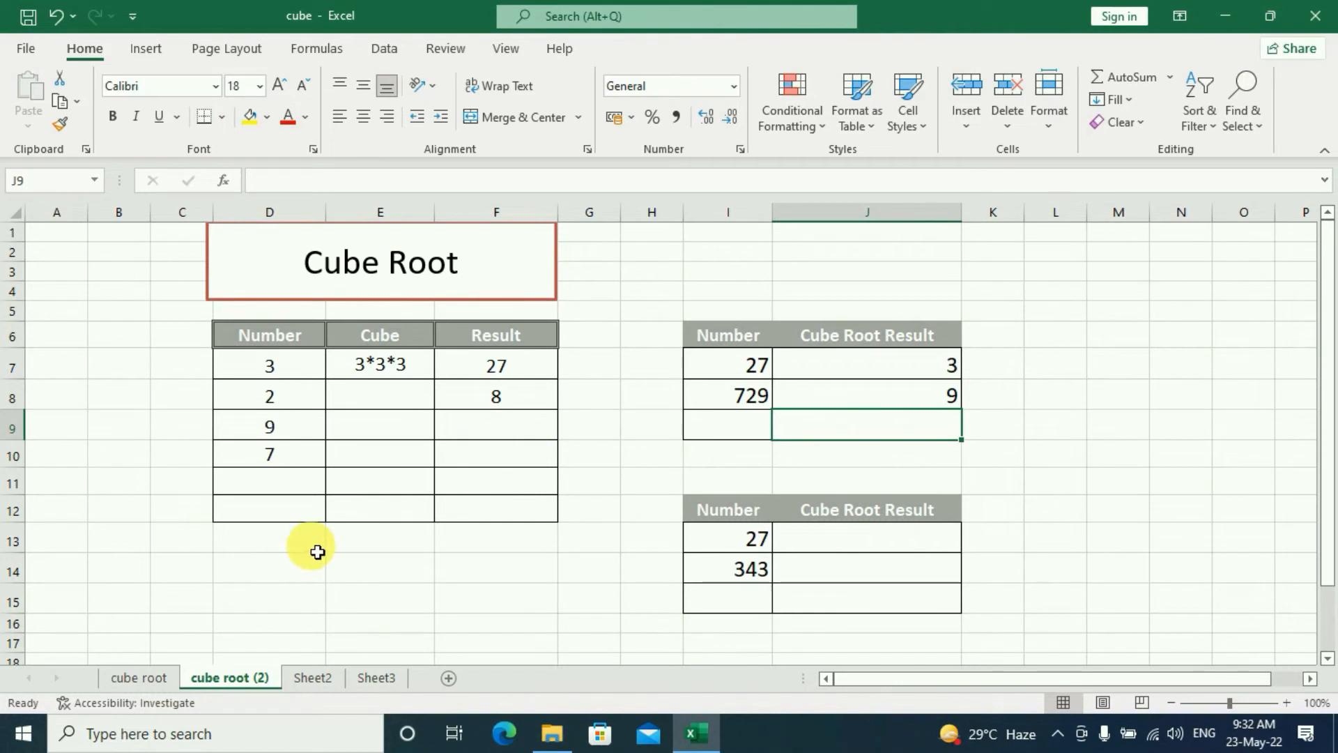
Enter the cube calculation =9*9*9 in cell F9 of the Result column.
click(394, 424)
click(501, 433)
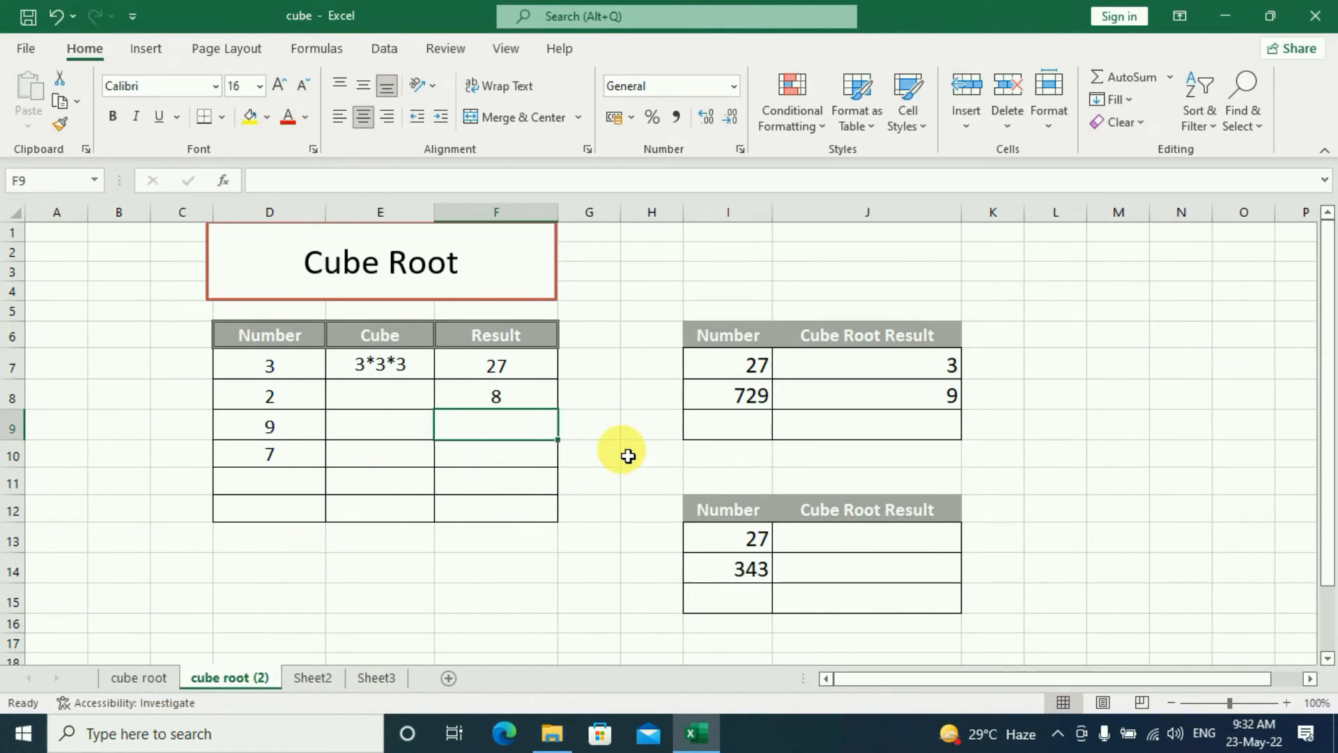
text(=9)
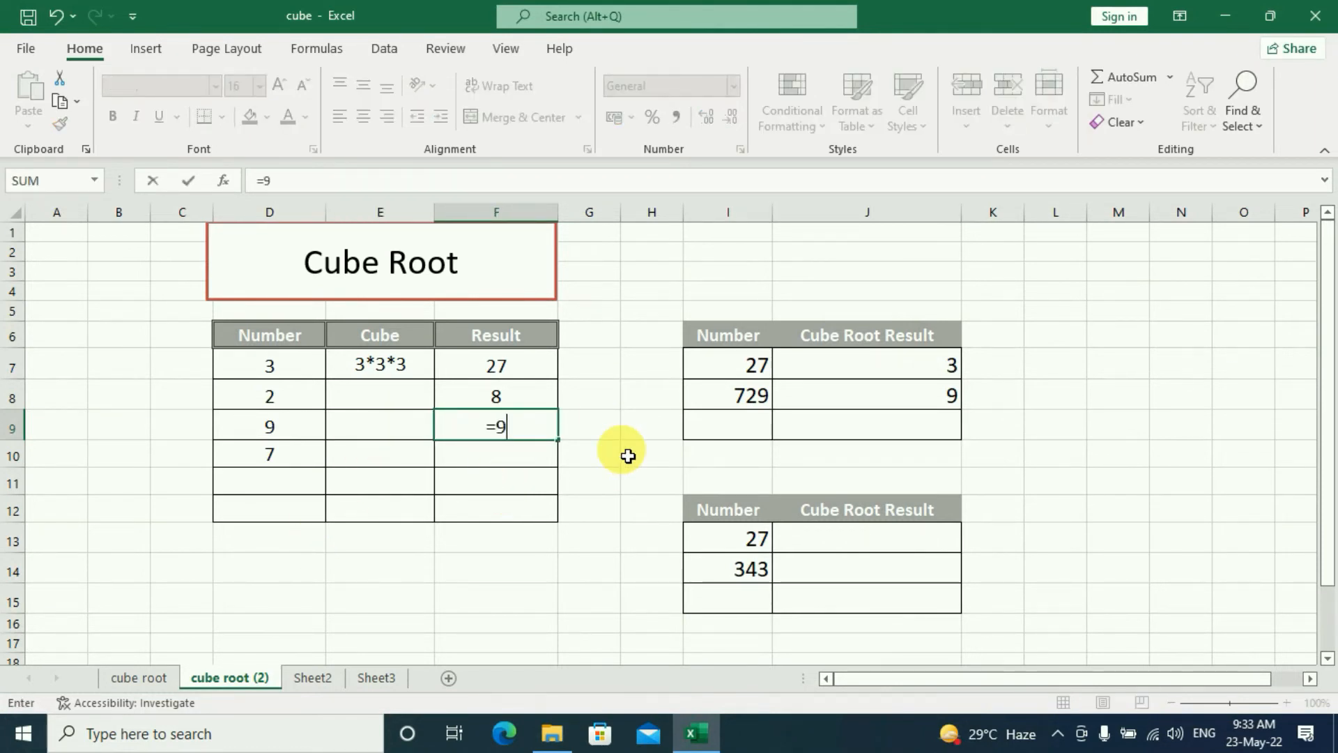
text(*9*9)
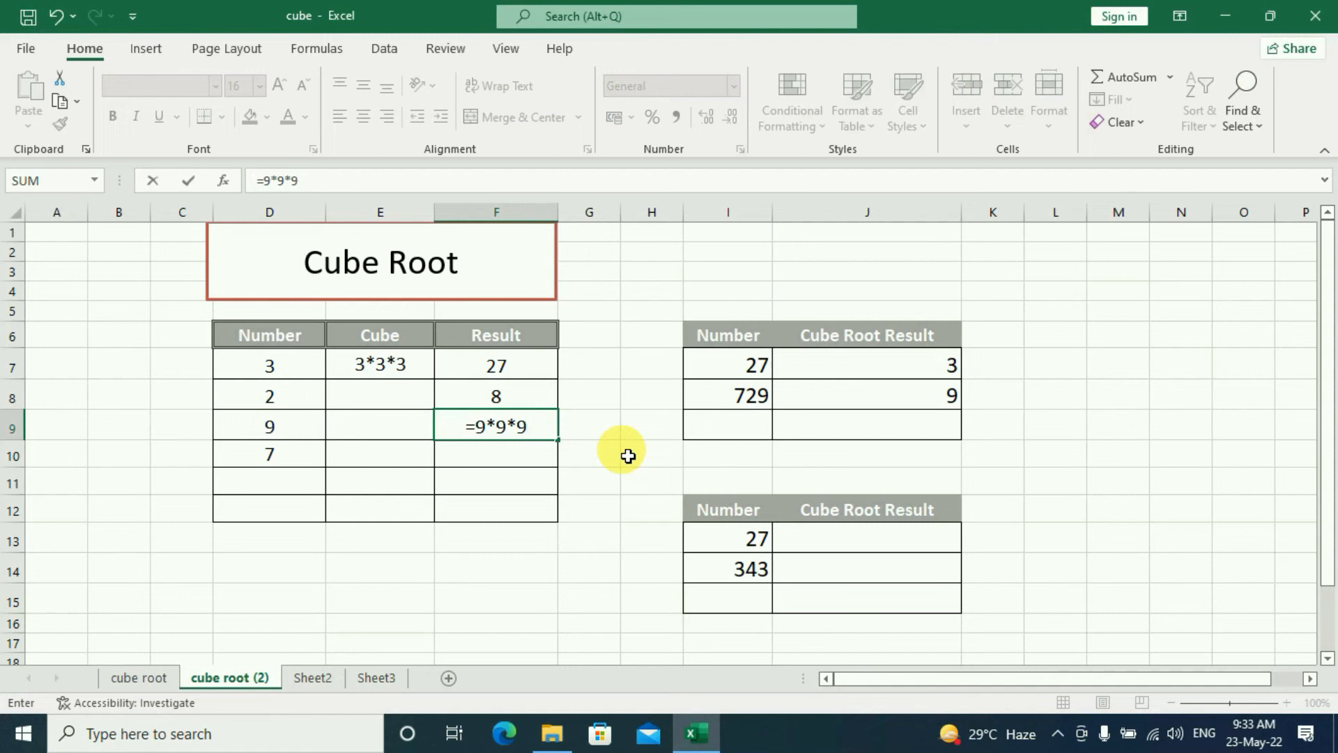
key(Return)
Compare the cube in F9 with the number in I8, the original number in D9 and the cube root formulas in J8 and J7.
click(523, 430)
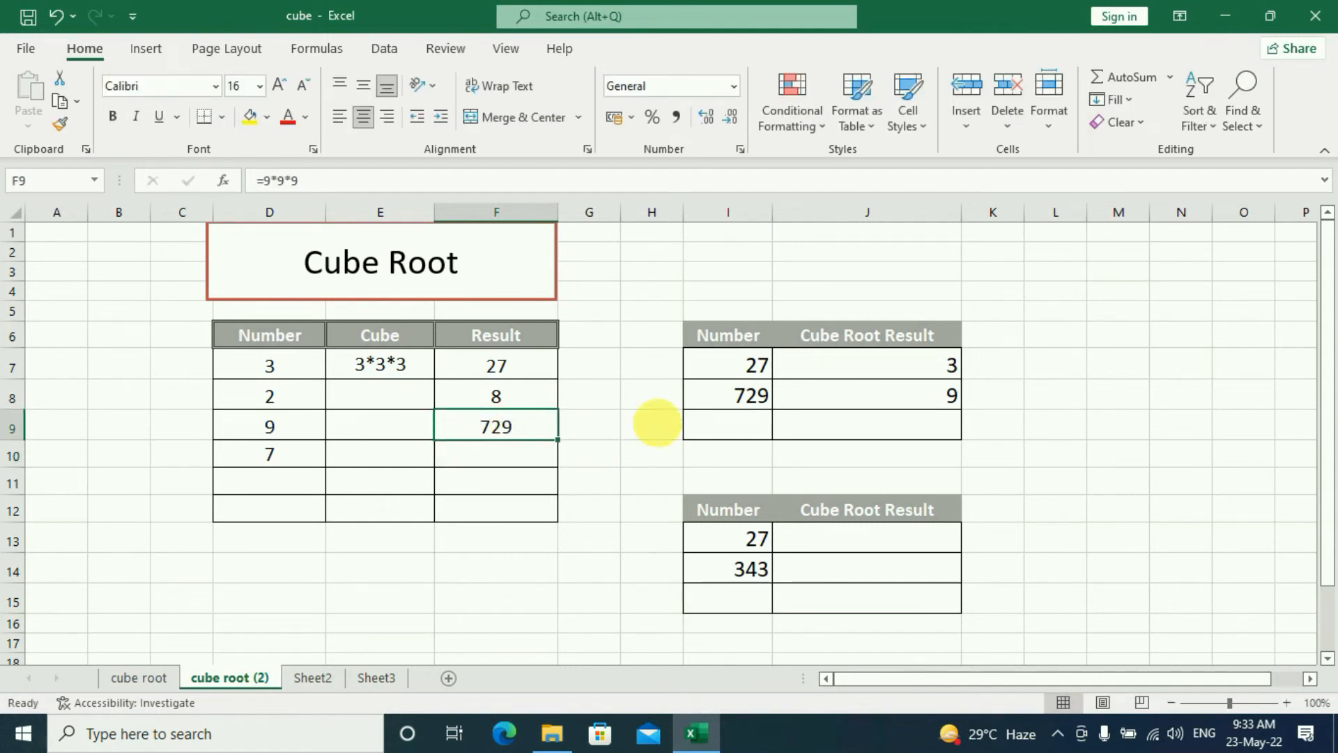
click(740, 397)
click(496, 427)
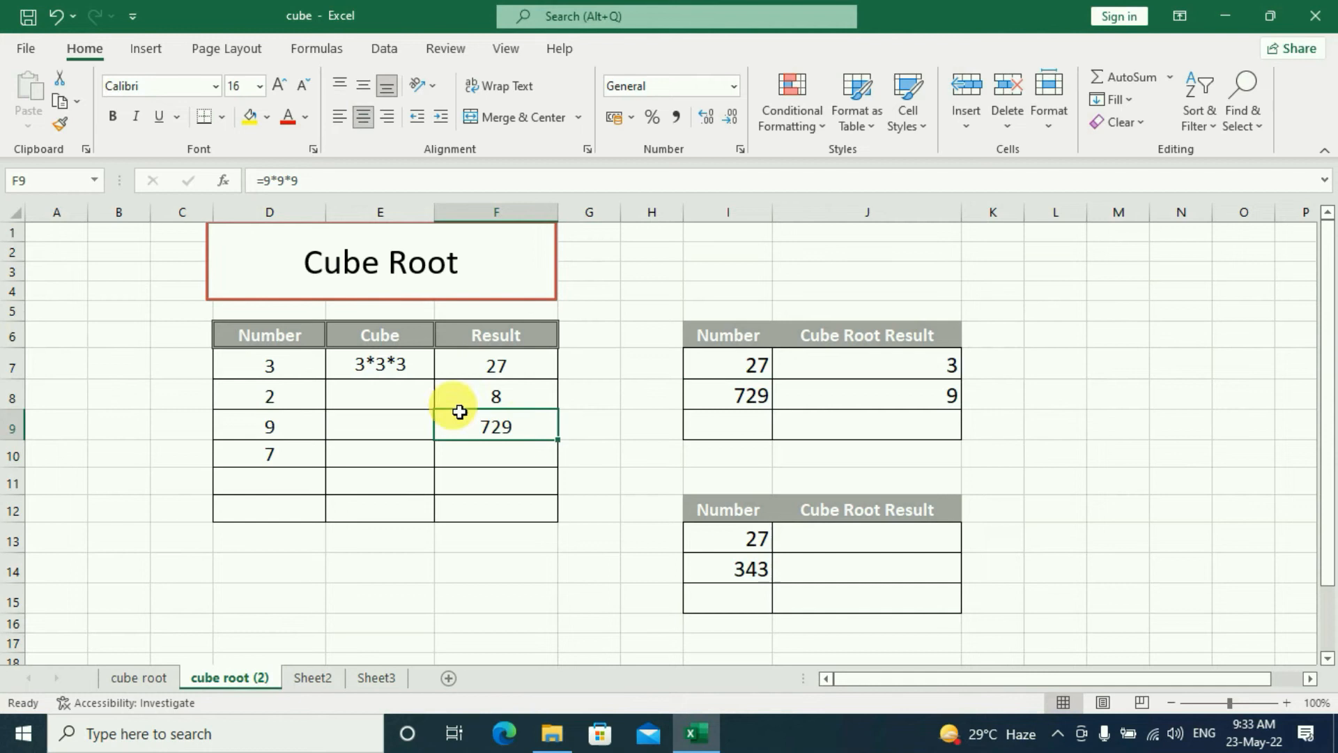
click(263, 428)
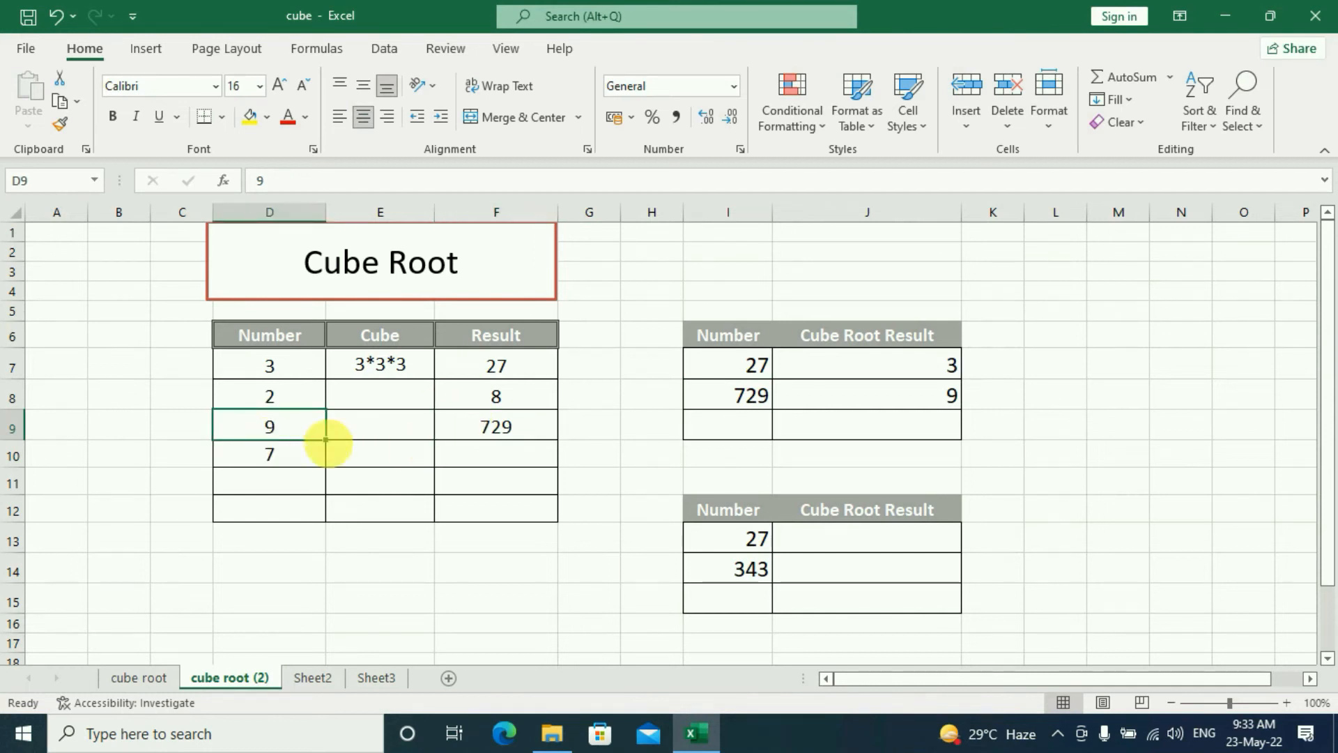
click(508, 434)
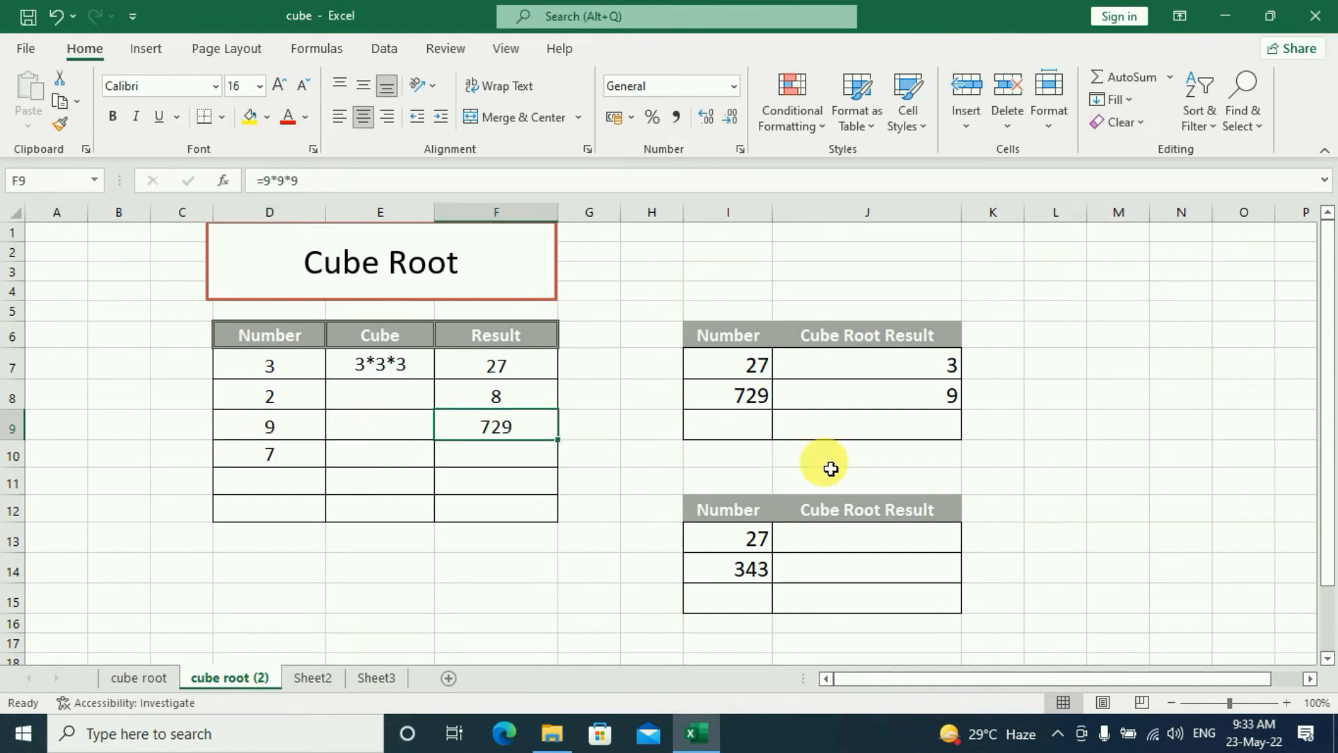
click(873, 405)
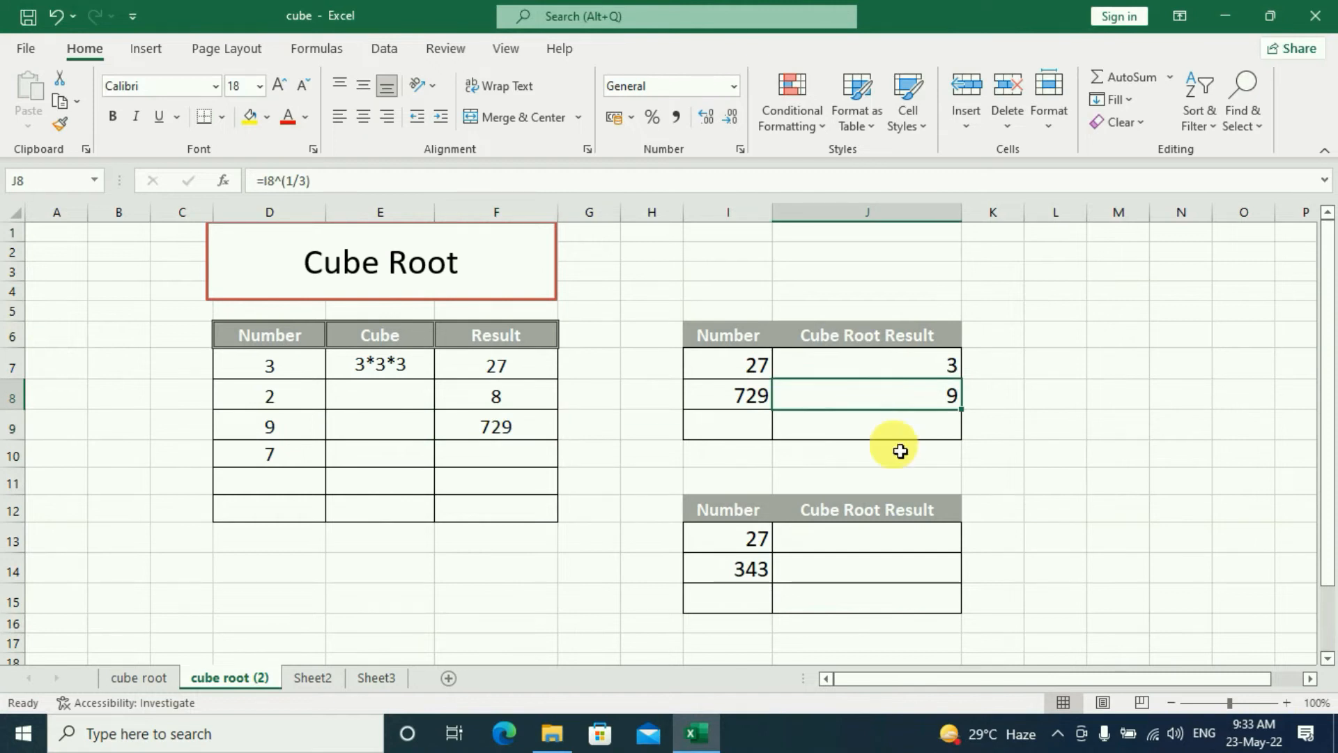
click(927, 369)
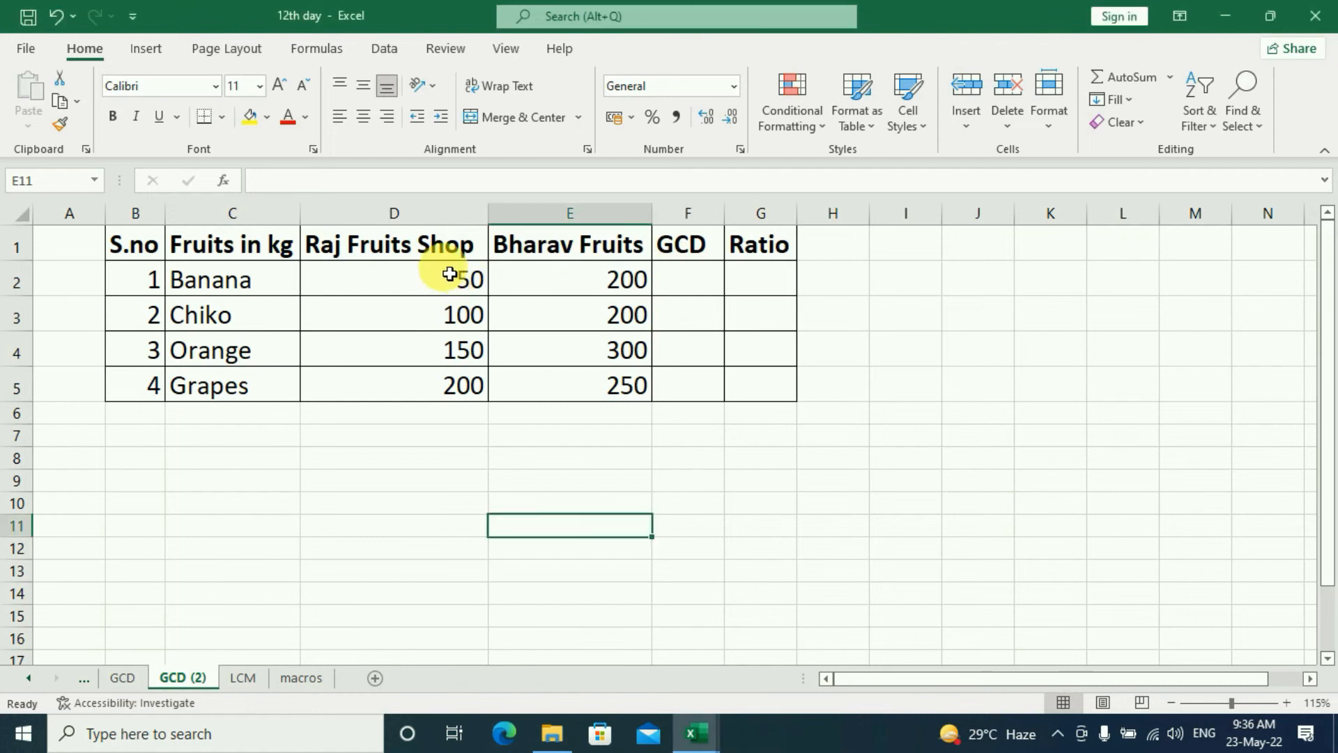
In the GCD (2) sheet of the 12th day workbook, enter =GCD(D2,E2) in cell F2 for the Banana row.
click(550, 283)
click(390, 273)
click(602, 278)
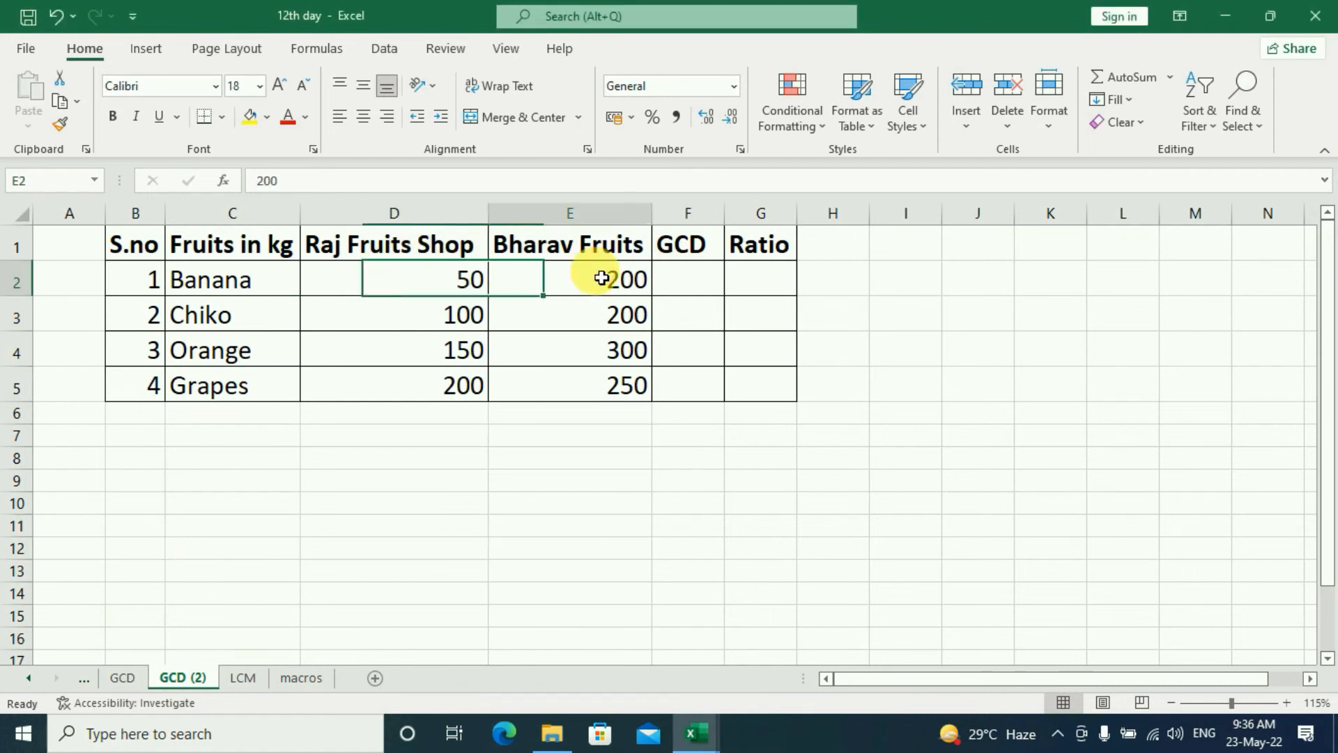
click(687, 272)
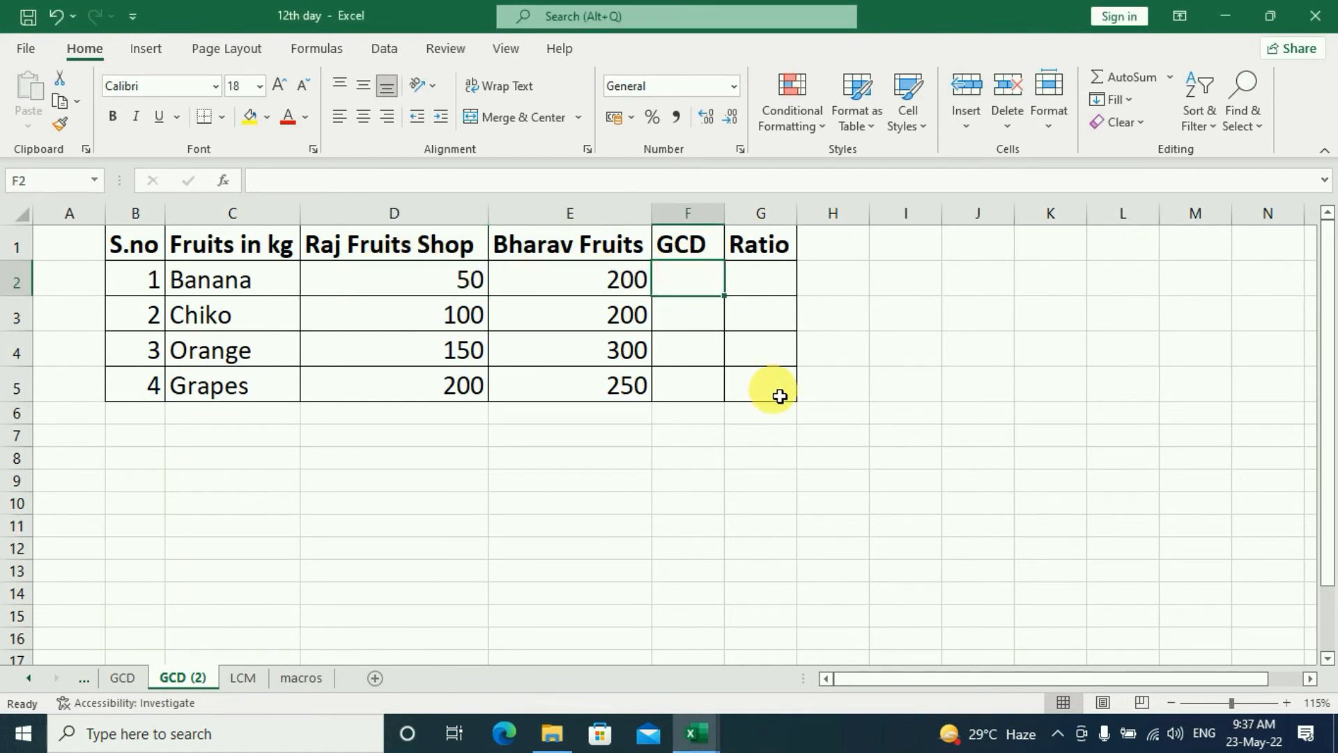
text(=)
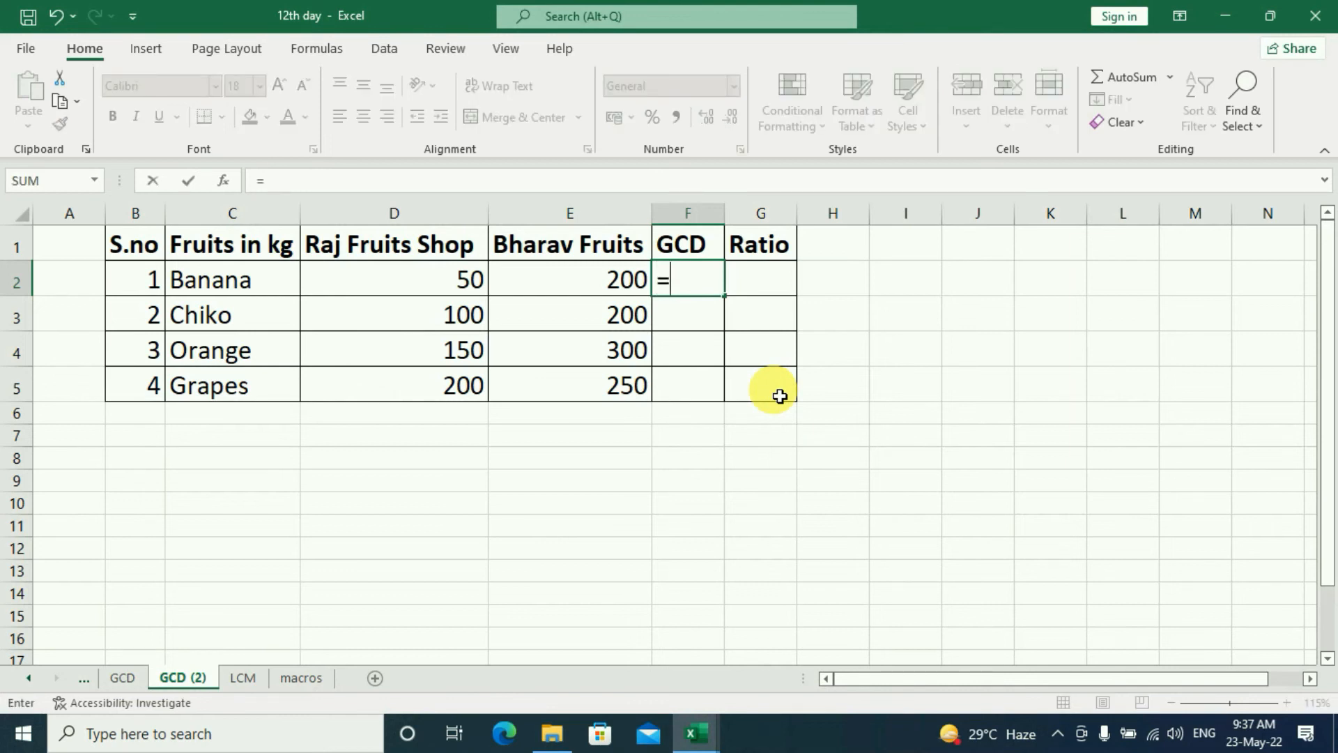
text(g)
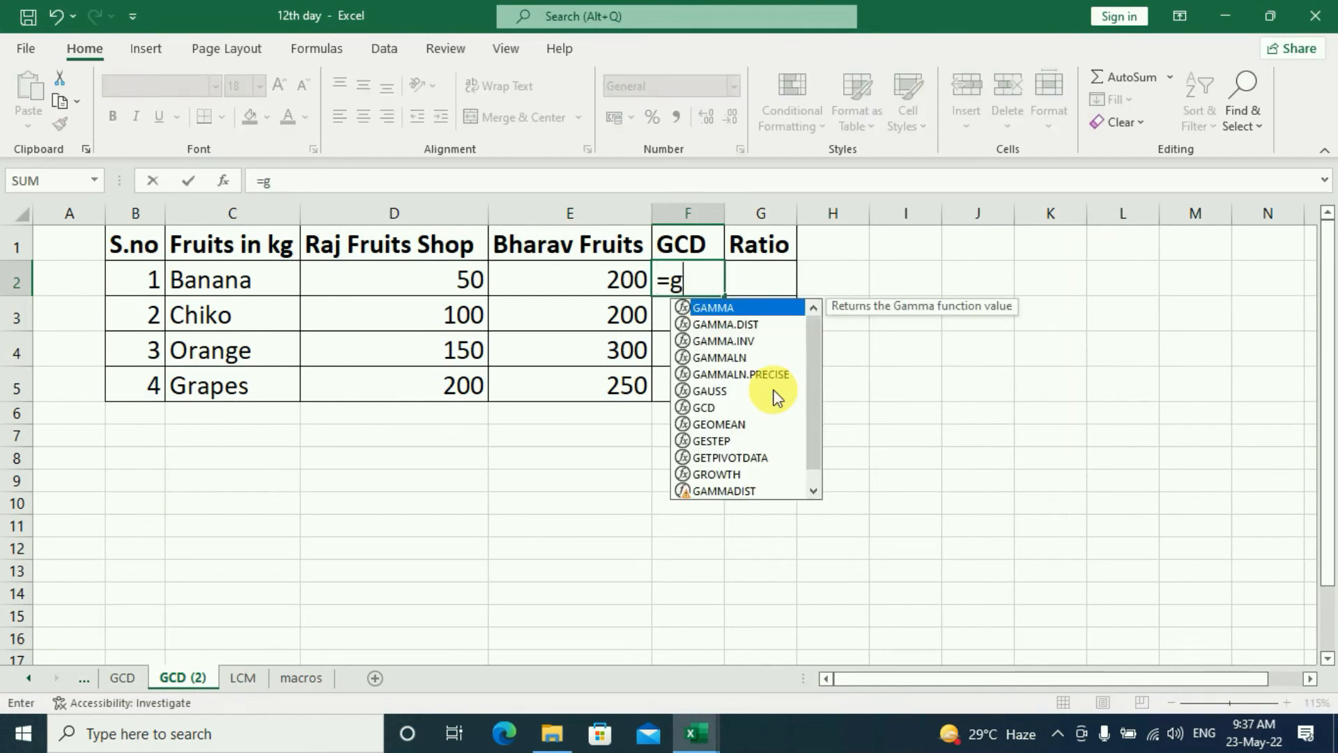
text(cd()
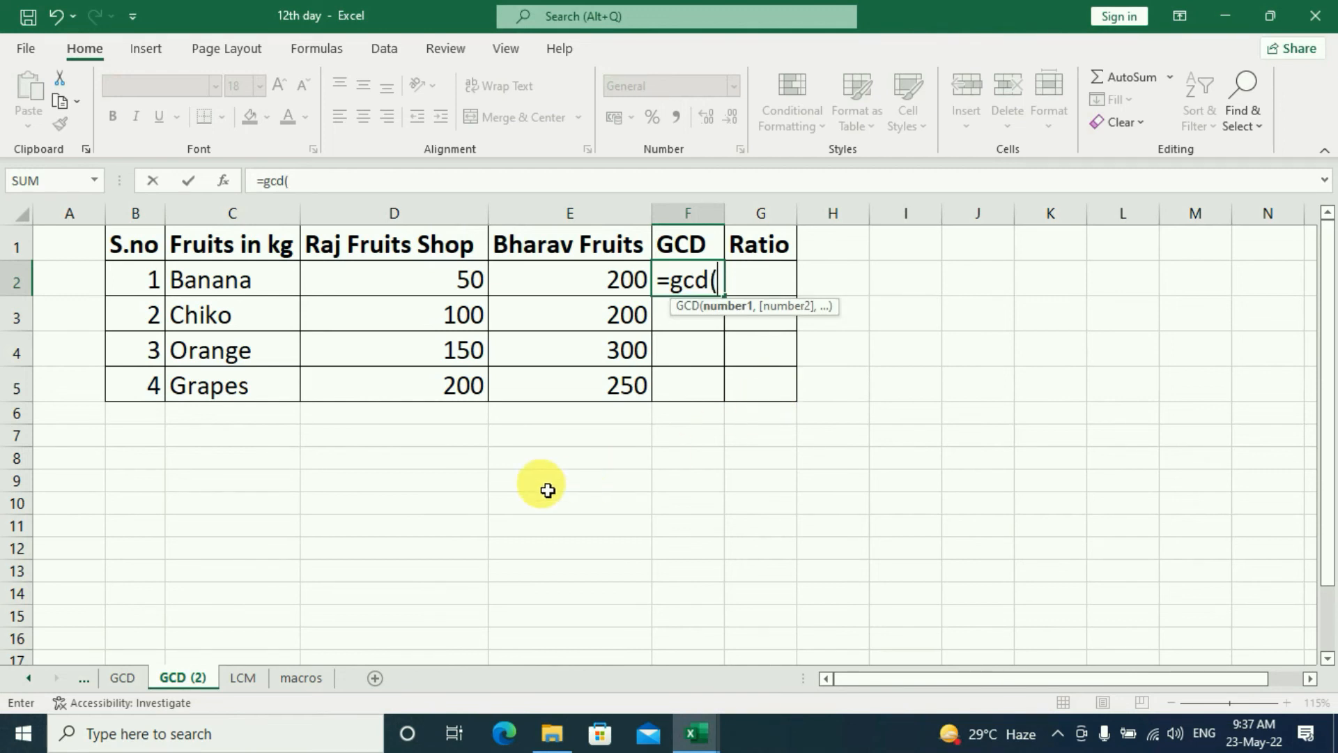
click(387, 282)
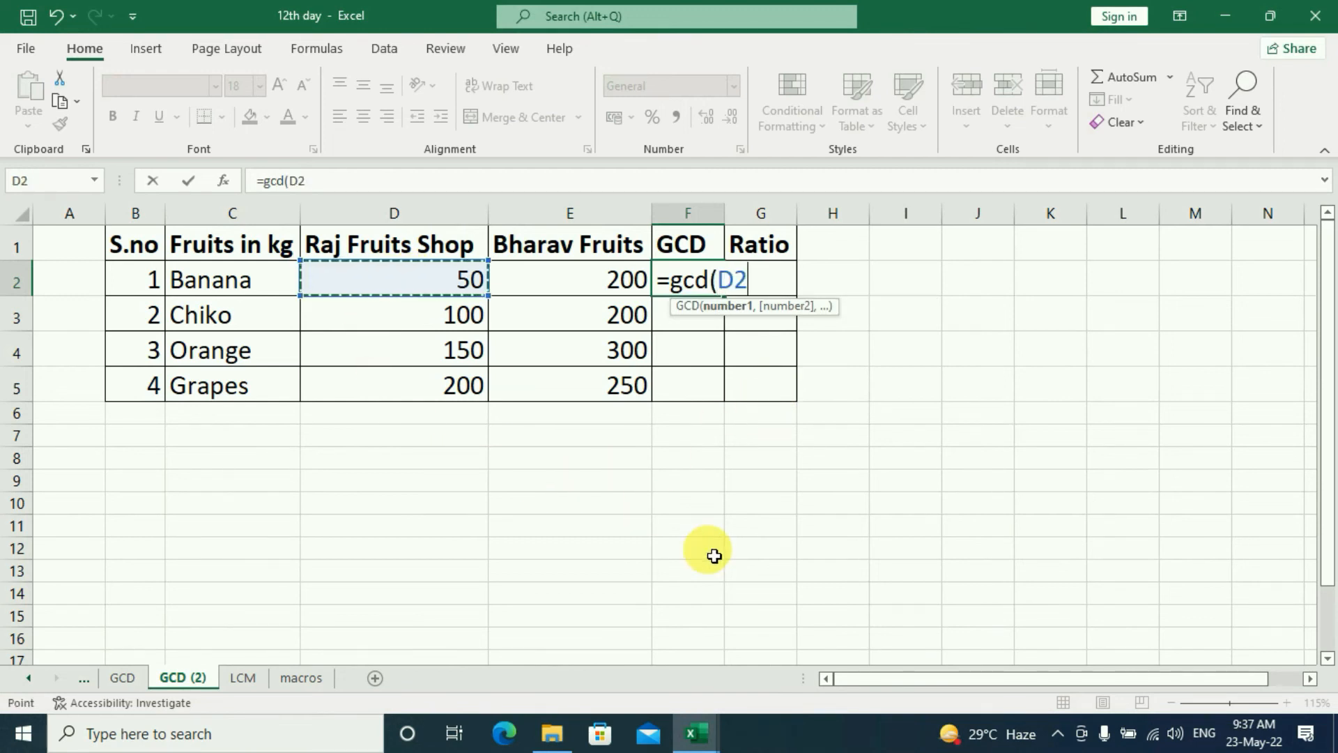
text(,)
click(579, 283)
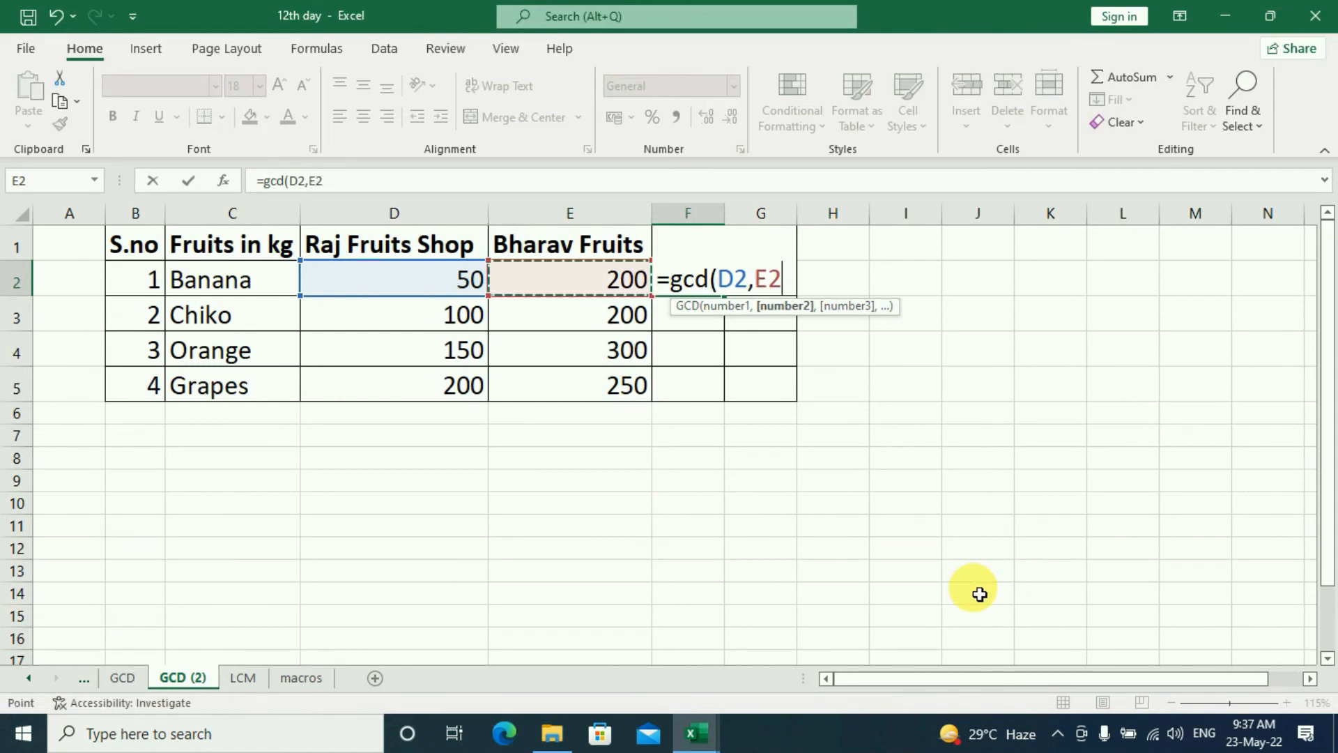
text())
key(Return)
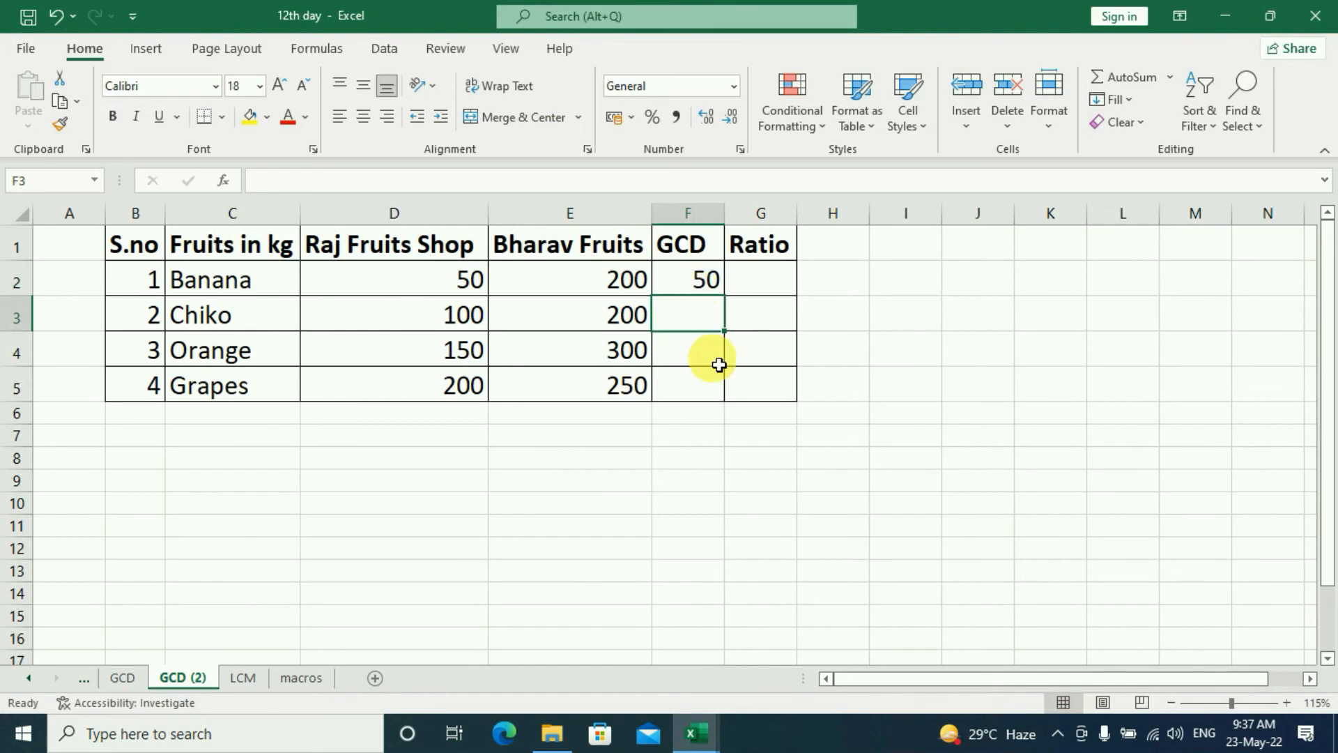
Fill the GCD formula from F2 down to F5 for the remaining fruits and check the formula in each row.
click(688, 277)
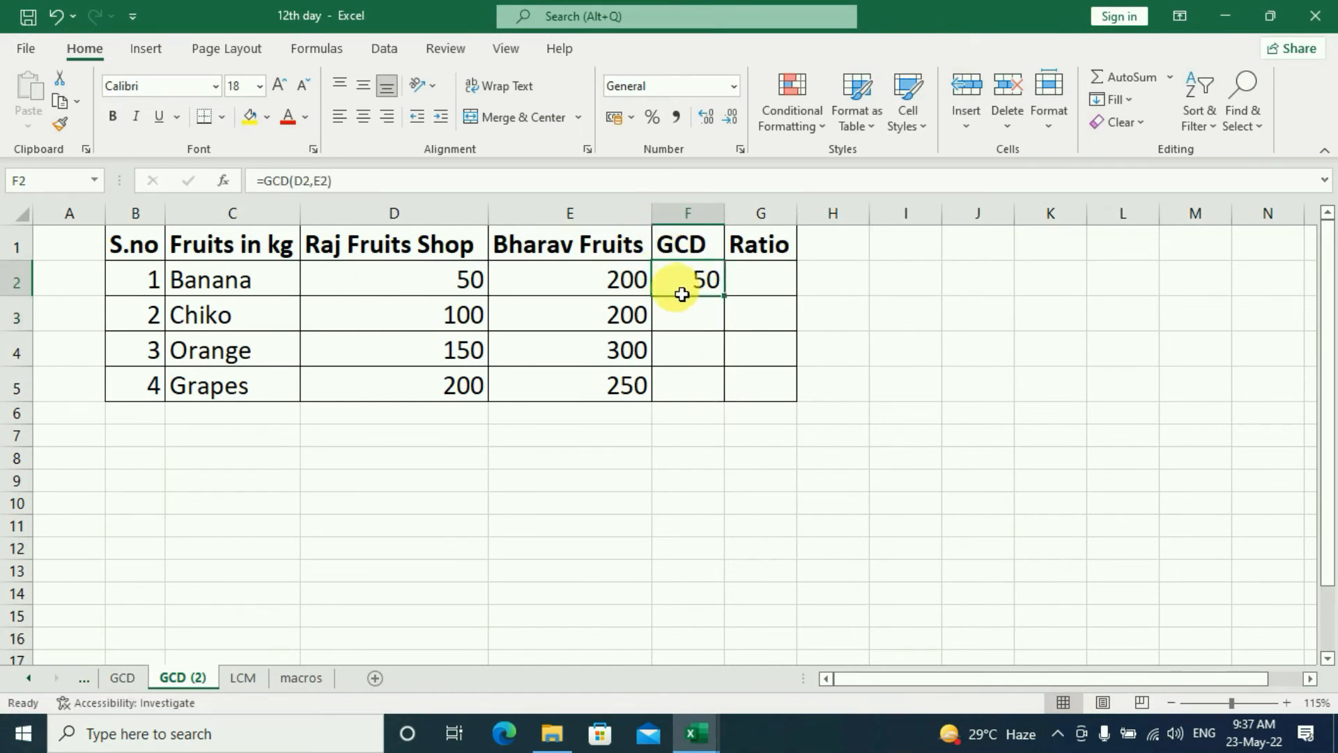
double_click(735, 304)
click(703, 288)
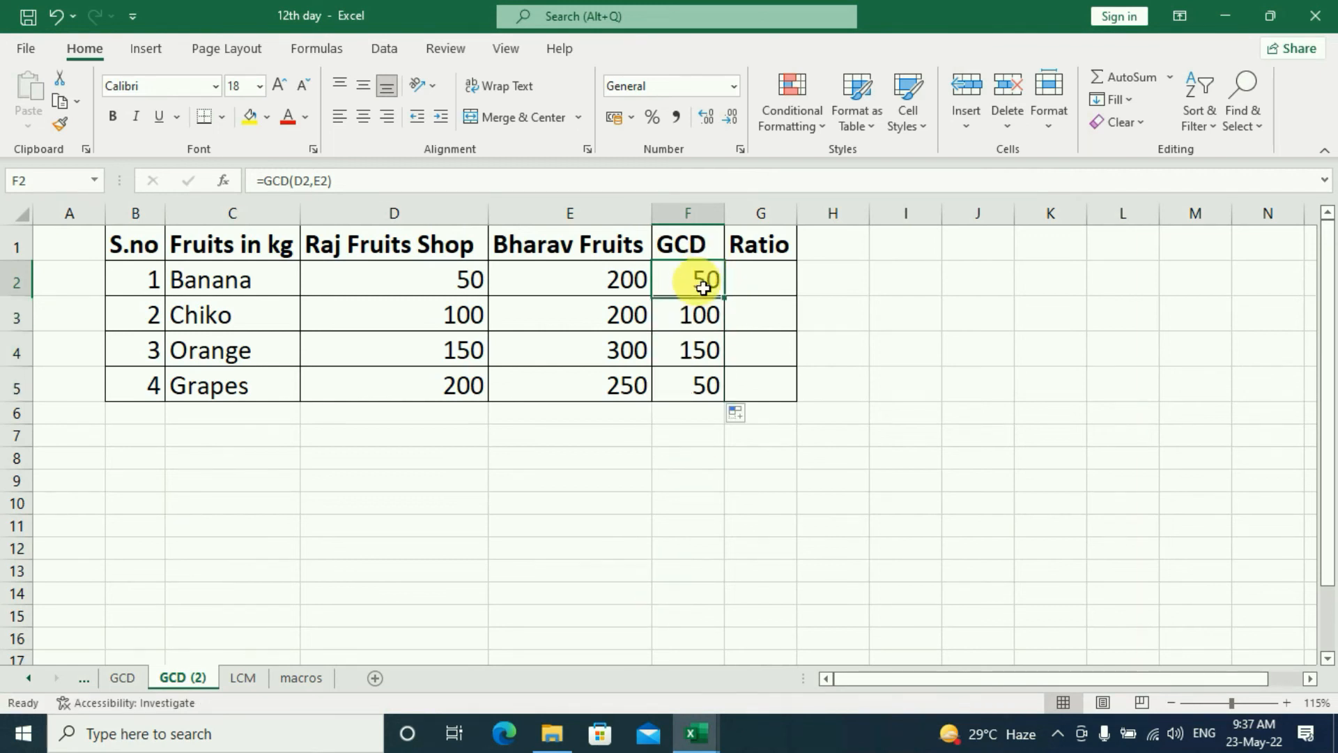
click(690, 318)
click(683, 351)
click(683, 395)
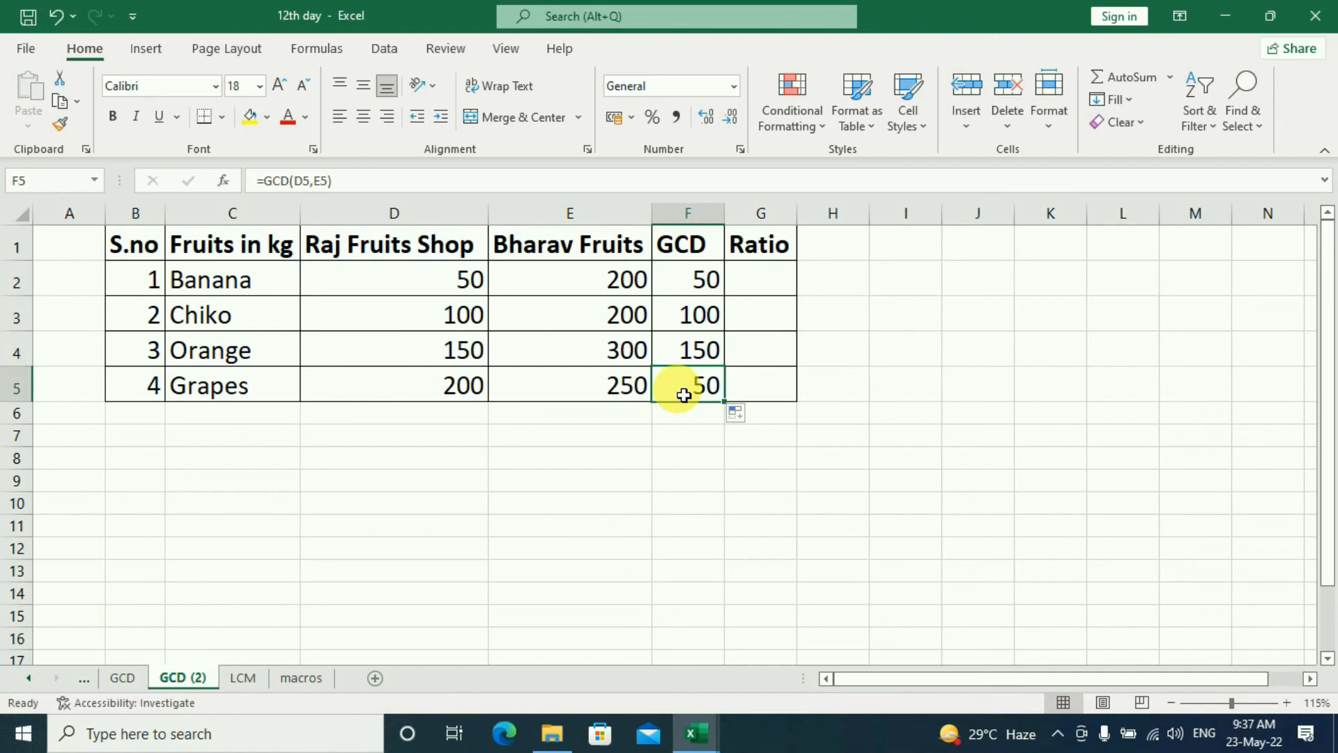
click(695, 281)
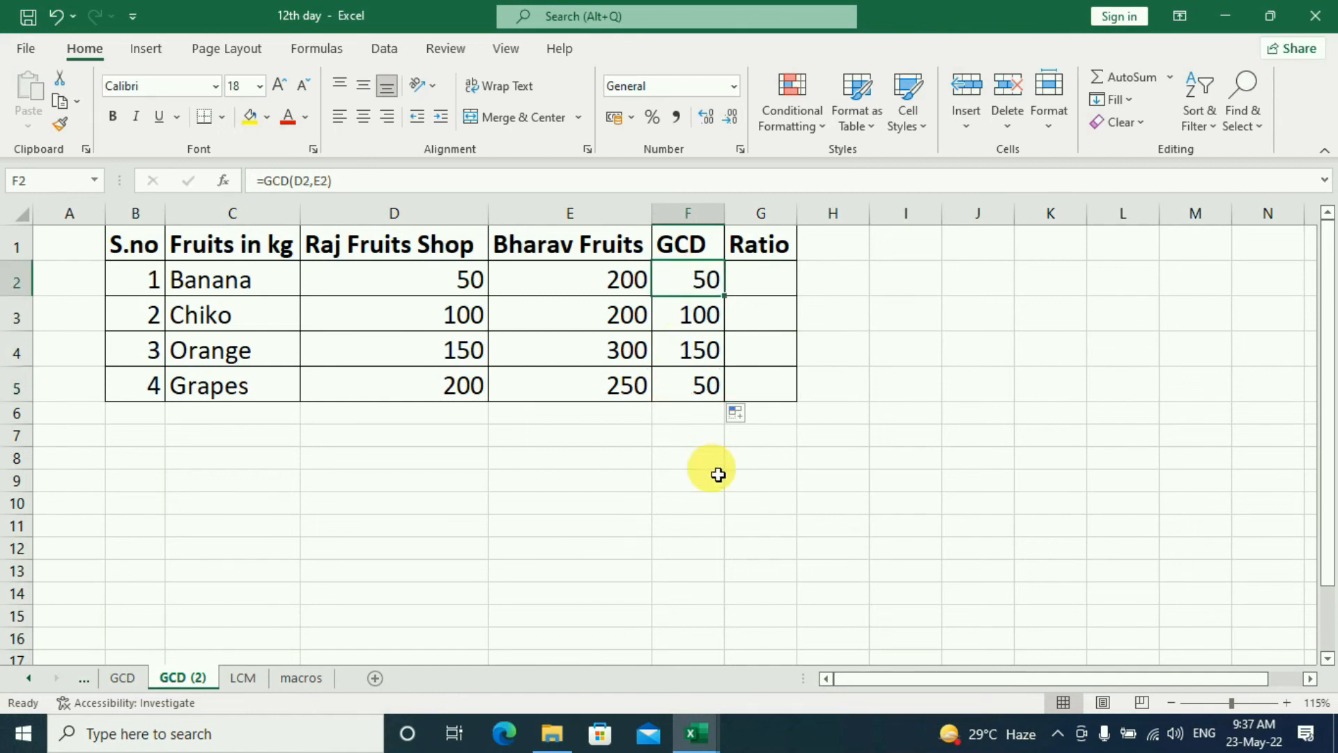
Enter the ratio formula =D2/F2&":"&E2/F2 in cell G2 for the Banana row.
click(779, 287)
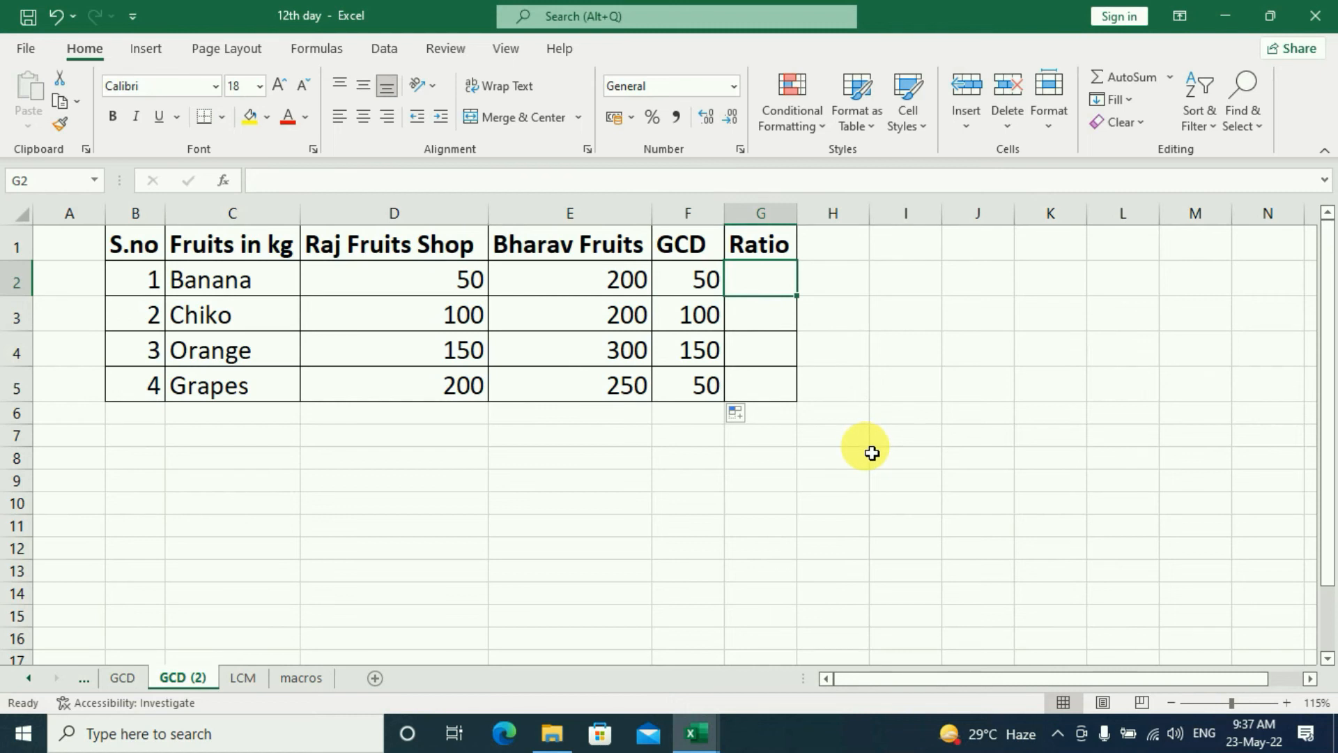
text(=)
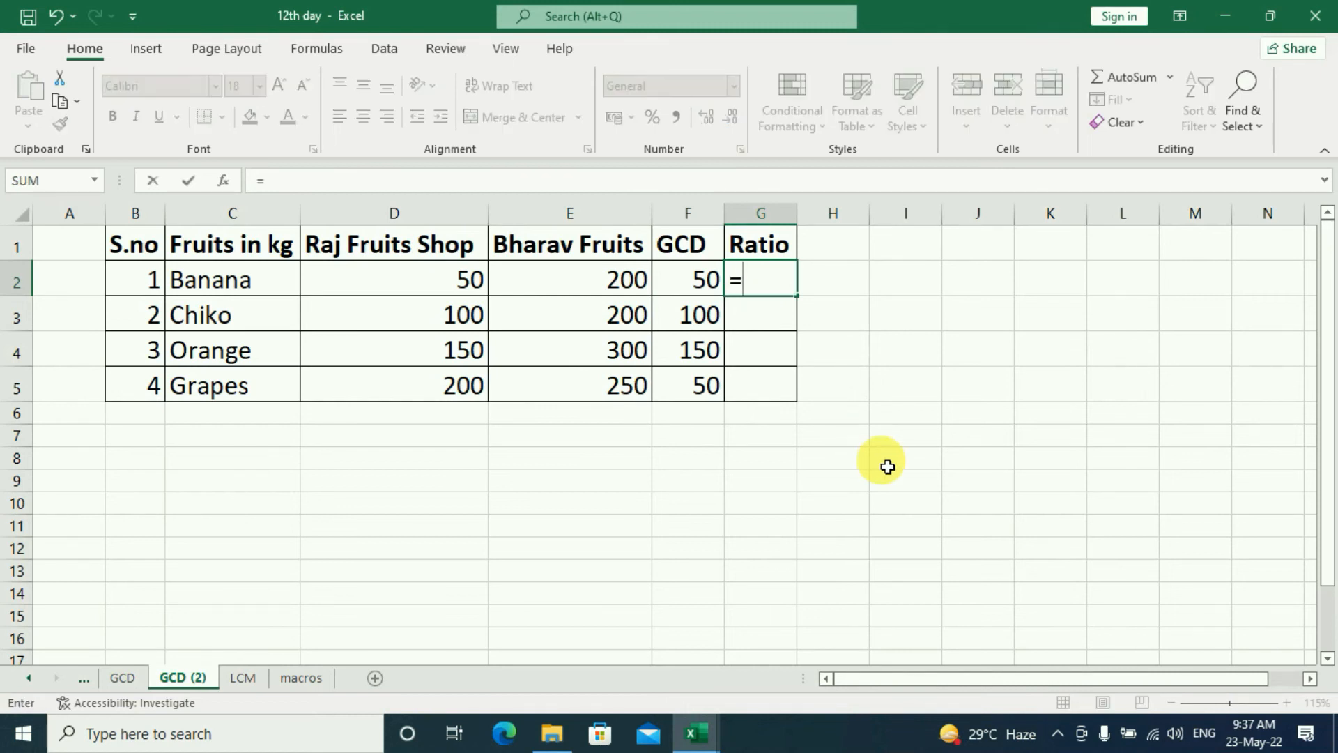
click(427, 281)
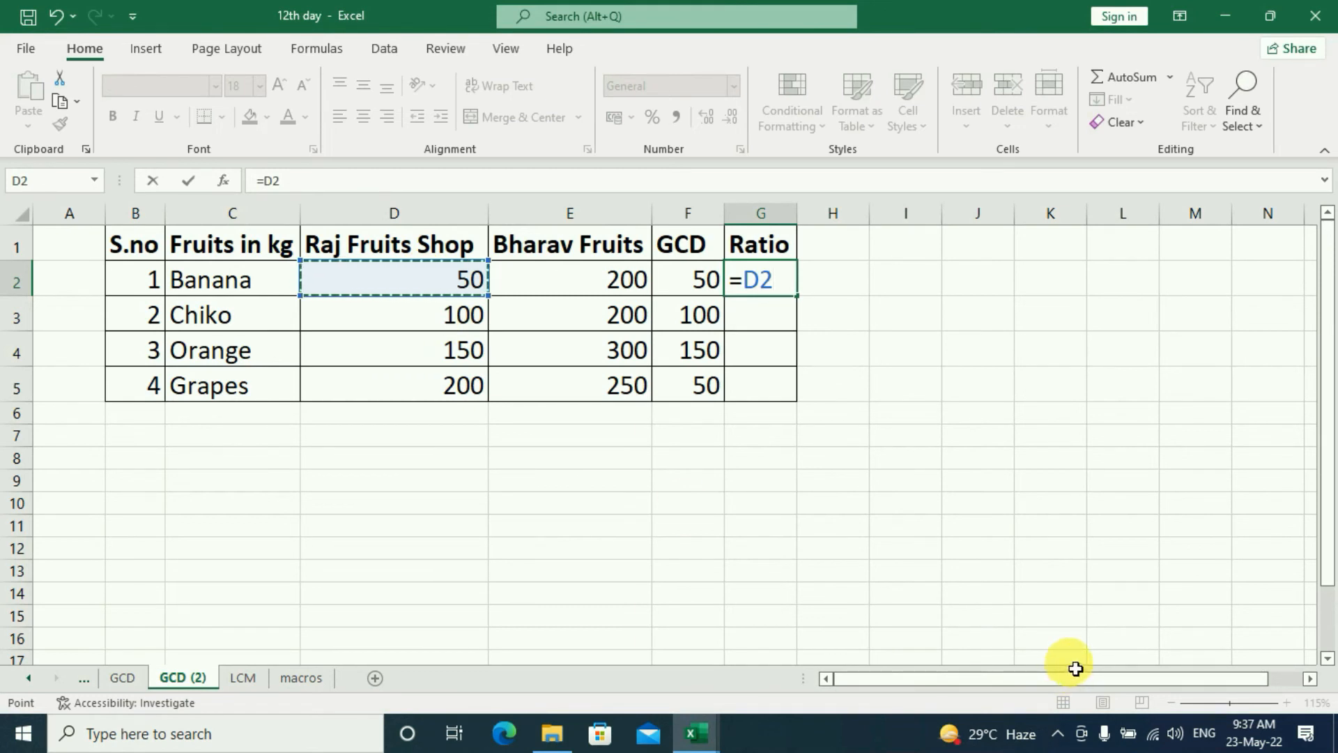
text(/)
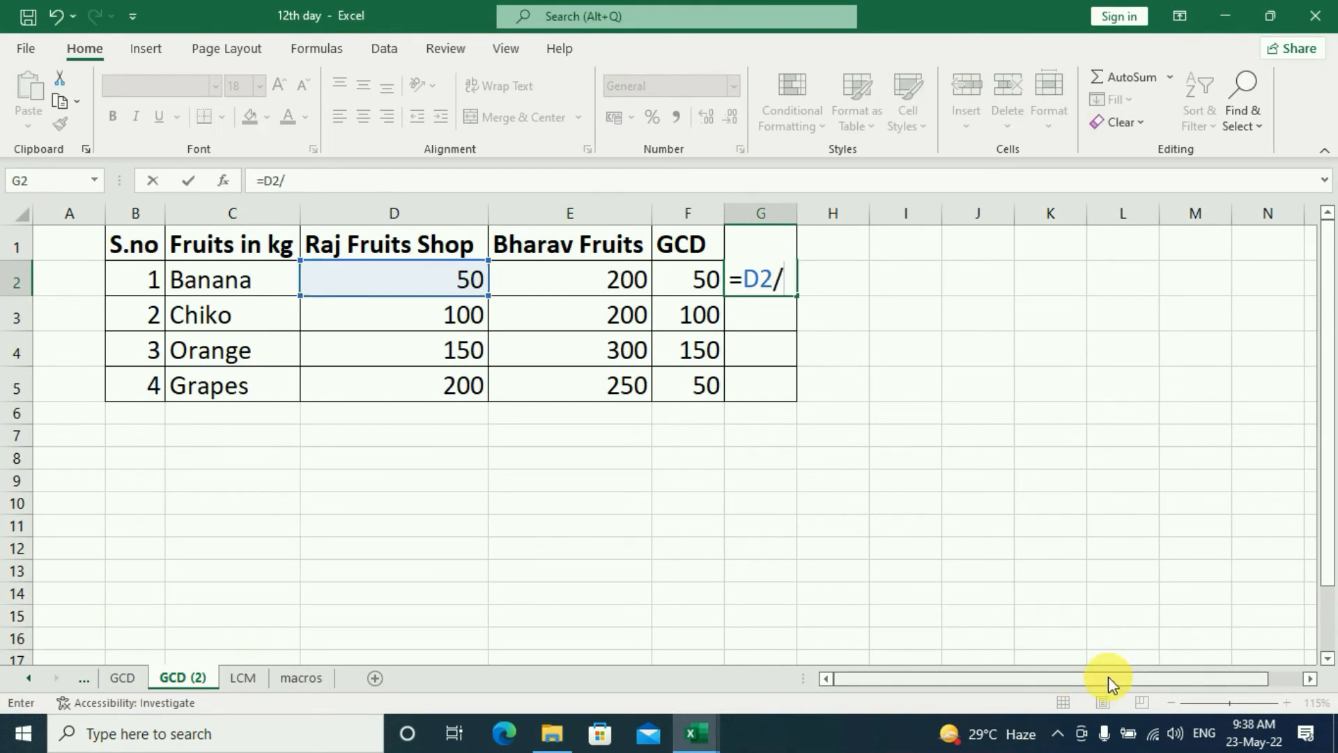
click(696, 278)
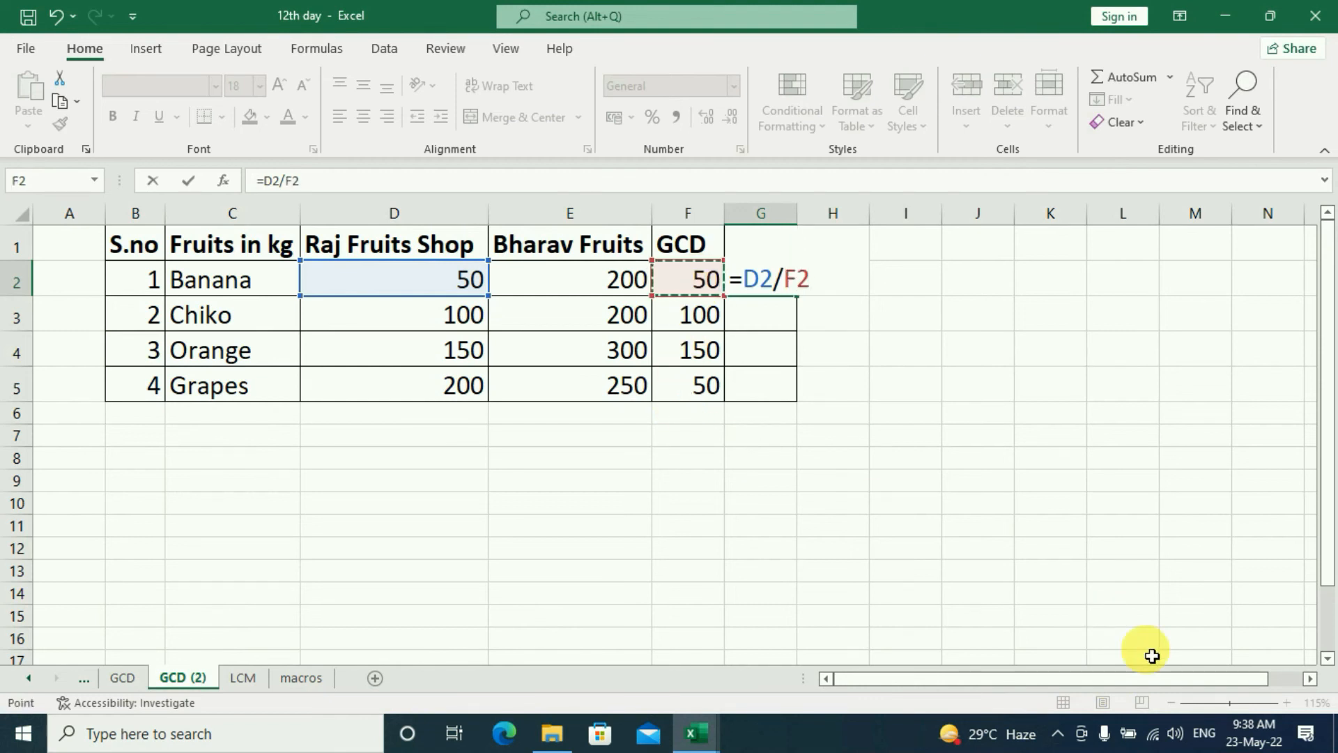
text(&)
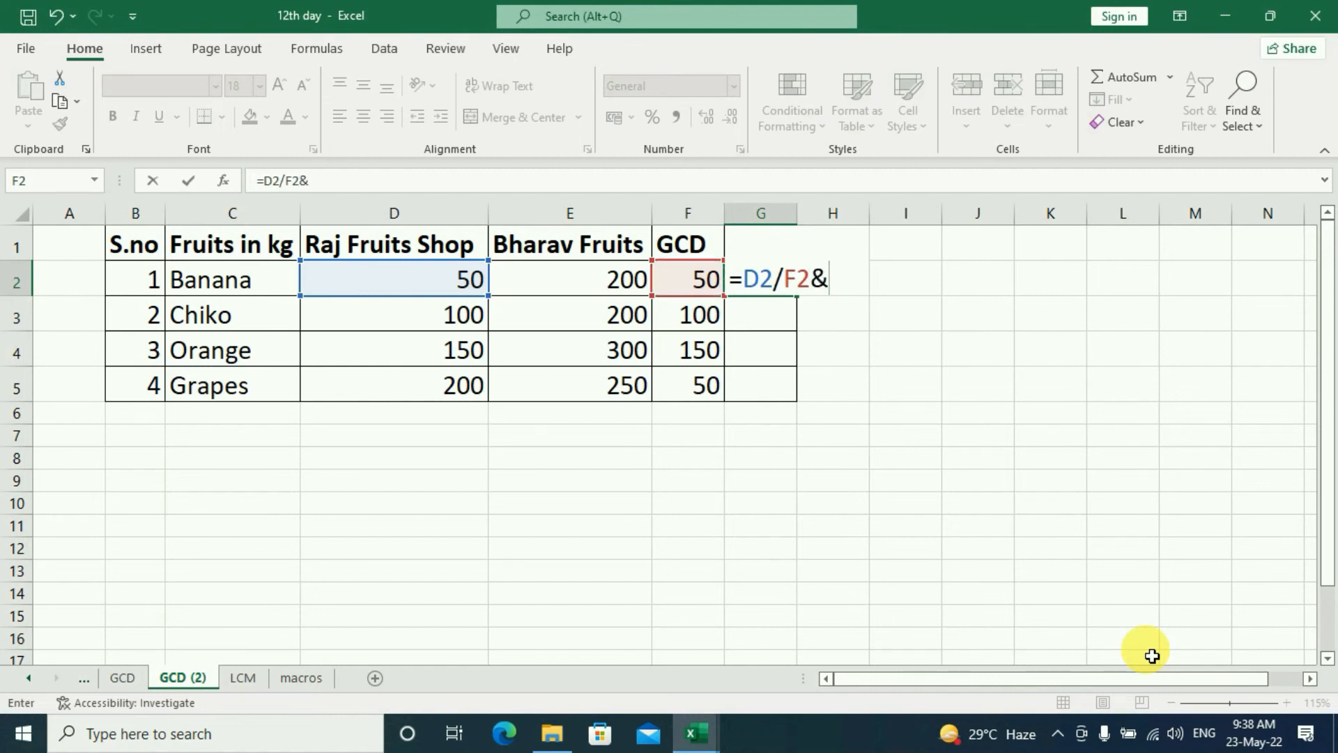
text(":"&)
click(557, 285)
text(/)
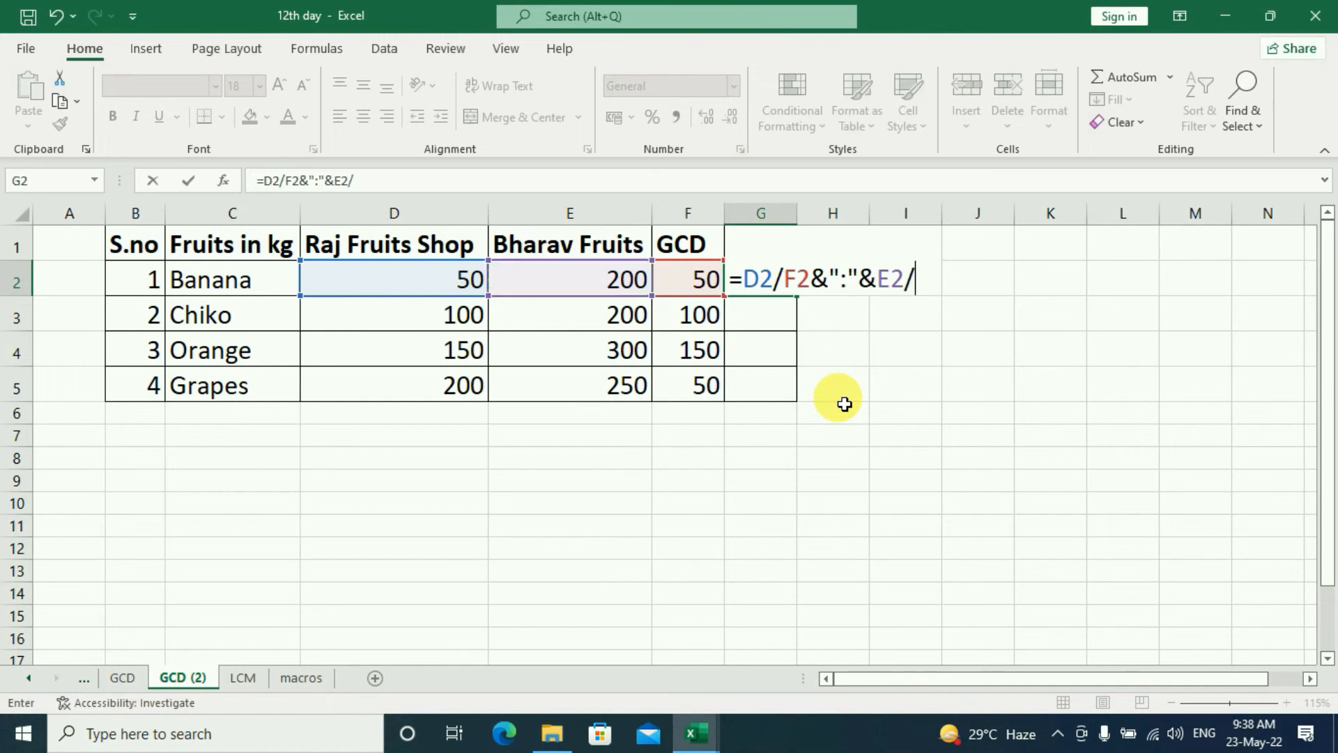
click(709, 282)
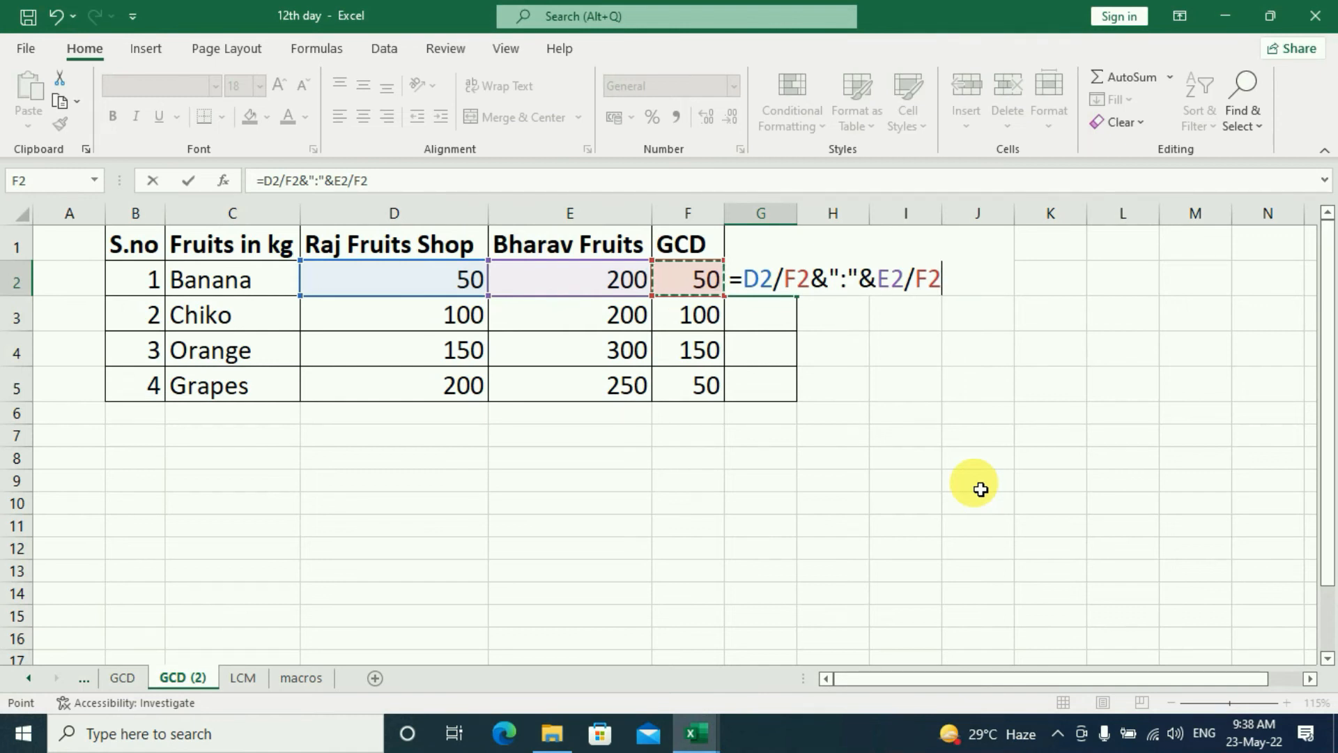
key(Return)
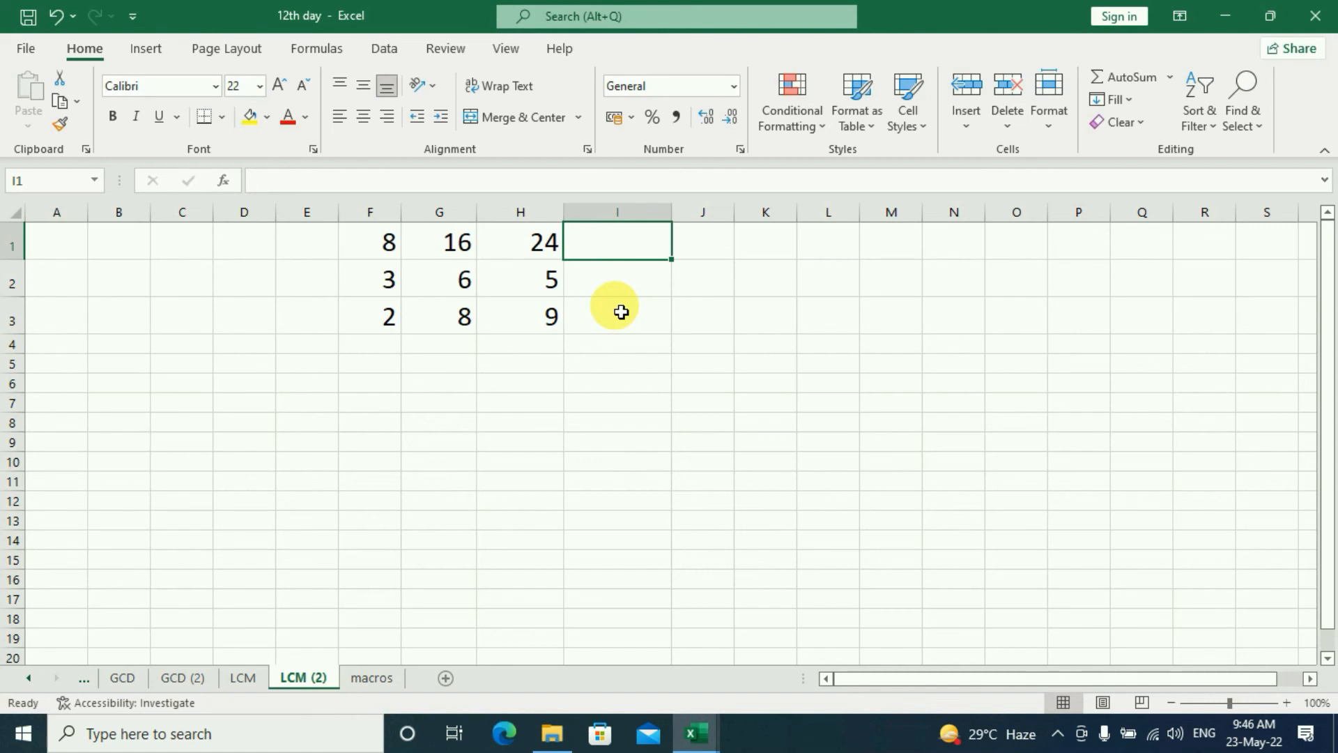
In the LCM (2) sheet, enter =LCM(F1,G1,H1) in cell I1 for the three numbers of the first row.
text(=)
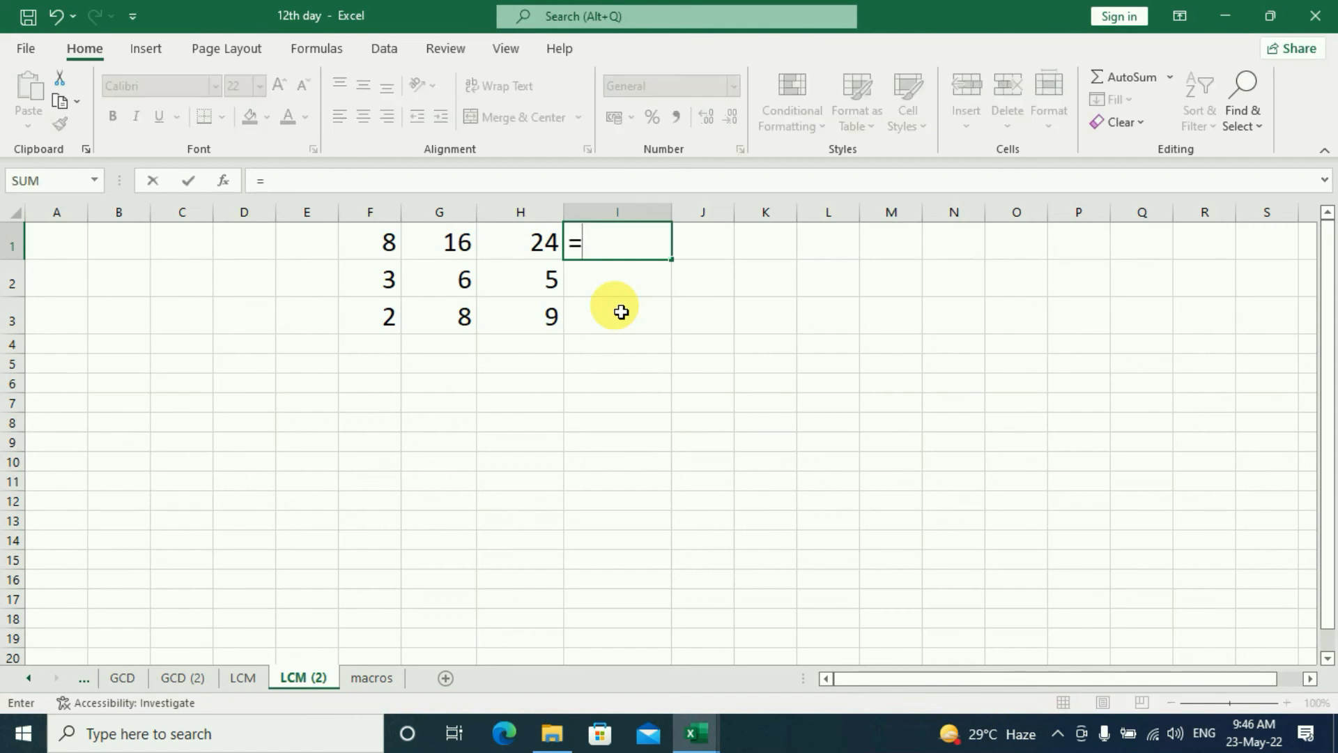
text(lcm()
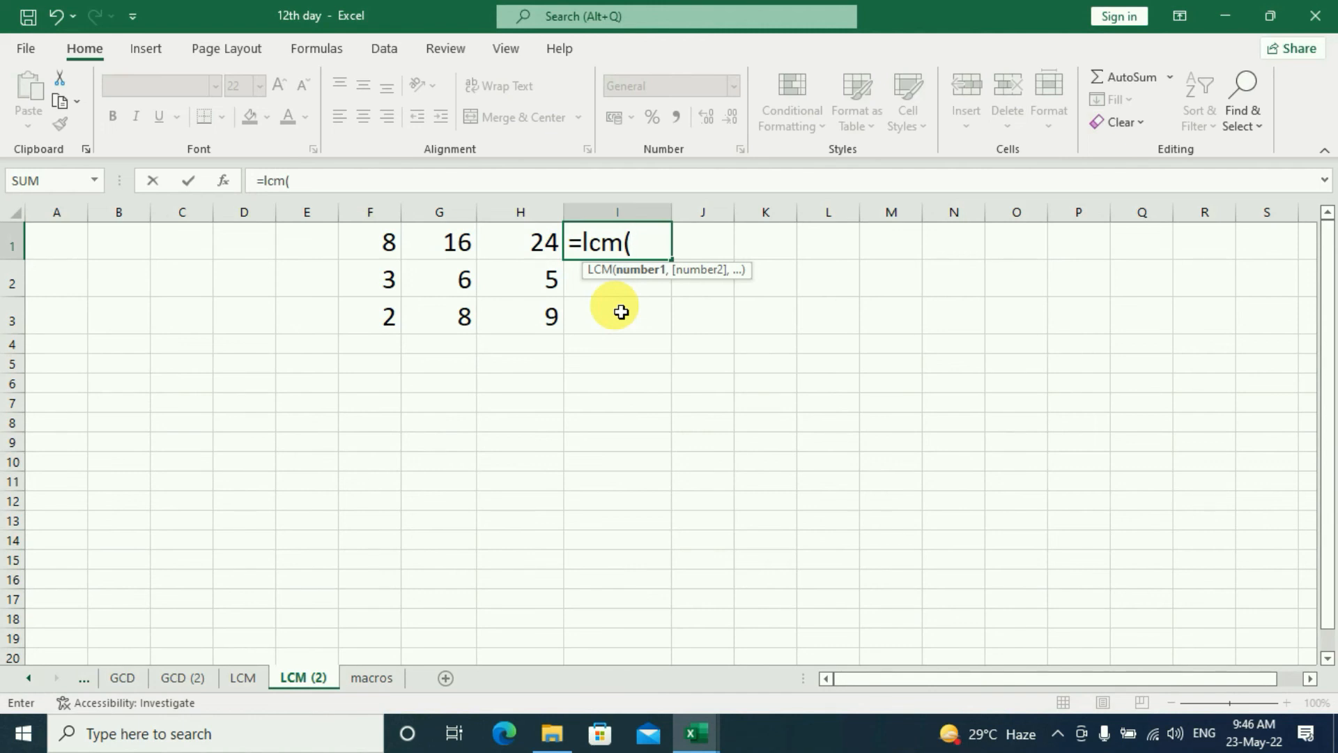
click(388, 249)
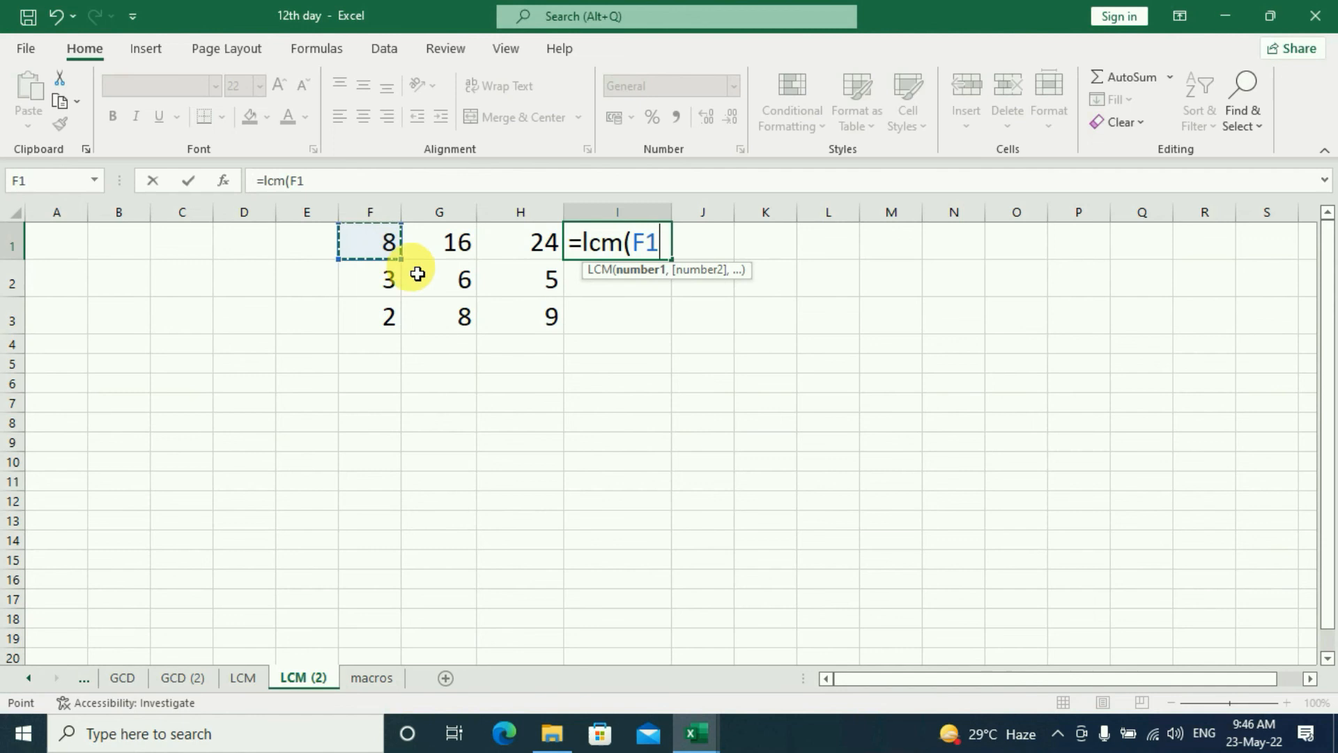
text(,)
click(451, 246)
text(,)
click(537, 244)
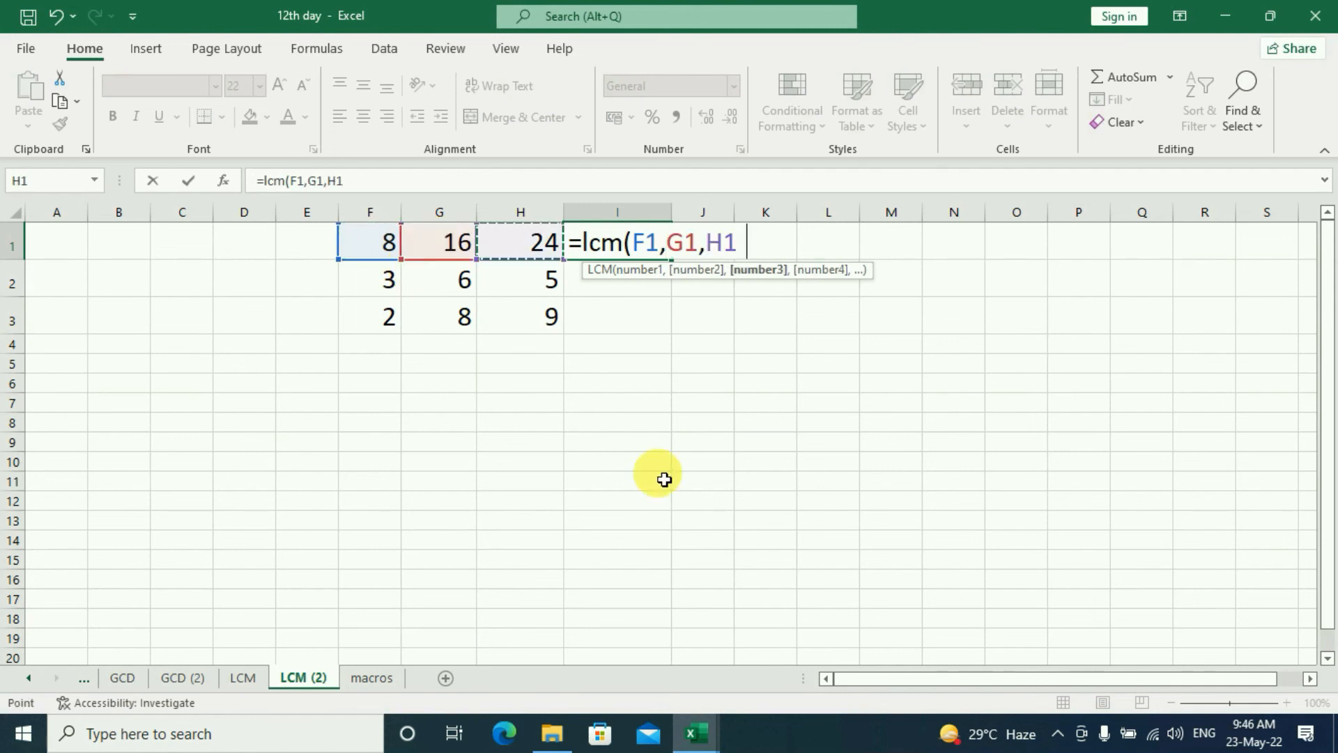
key(Return)
Review the first row's numbers, fill the LCM formula from I1 down to I3 and check the formula in each row.
click(391, 244)
click(453, 245)
click(531, 247)
click(645, 243)
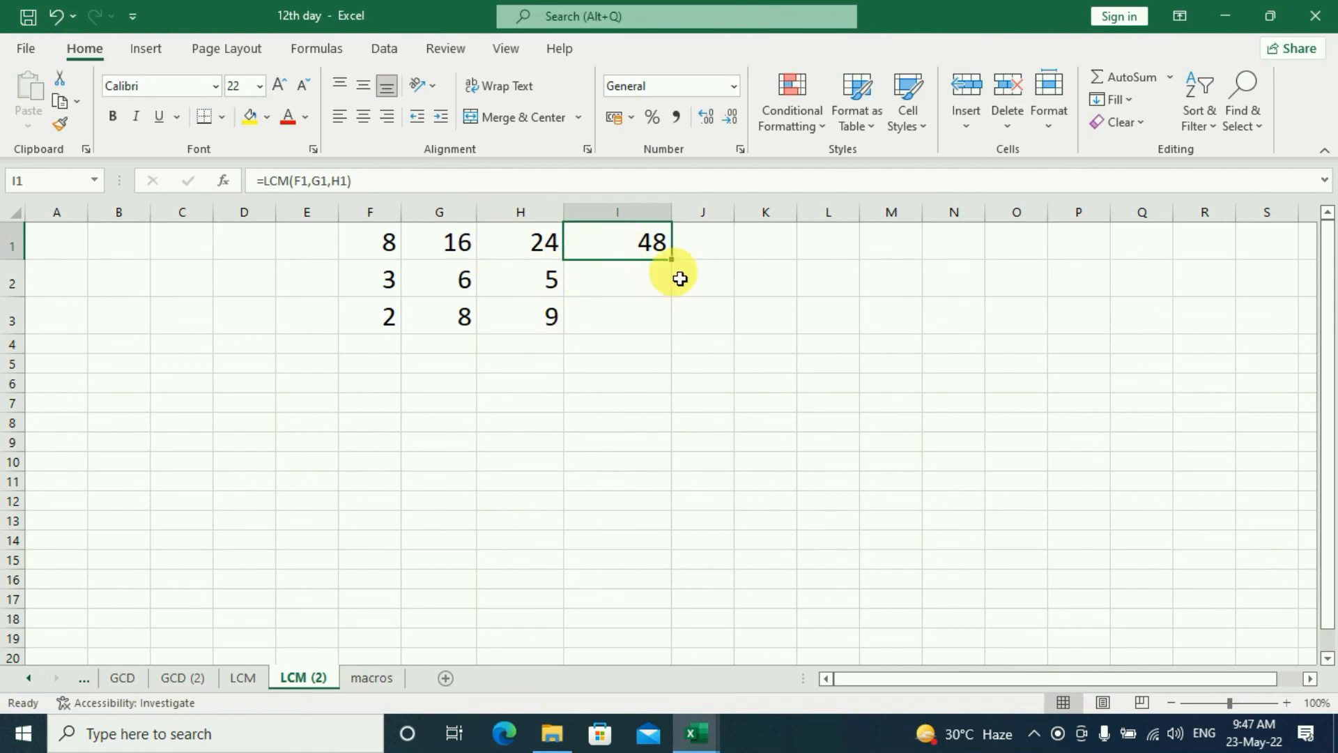
drag(681, 269, 628, 332)
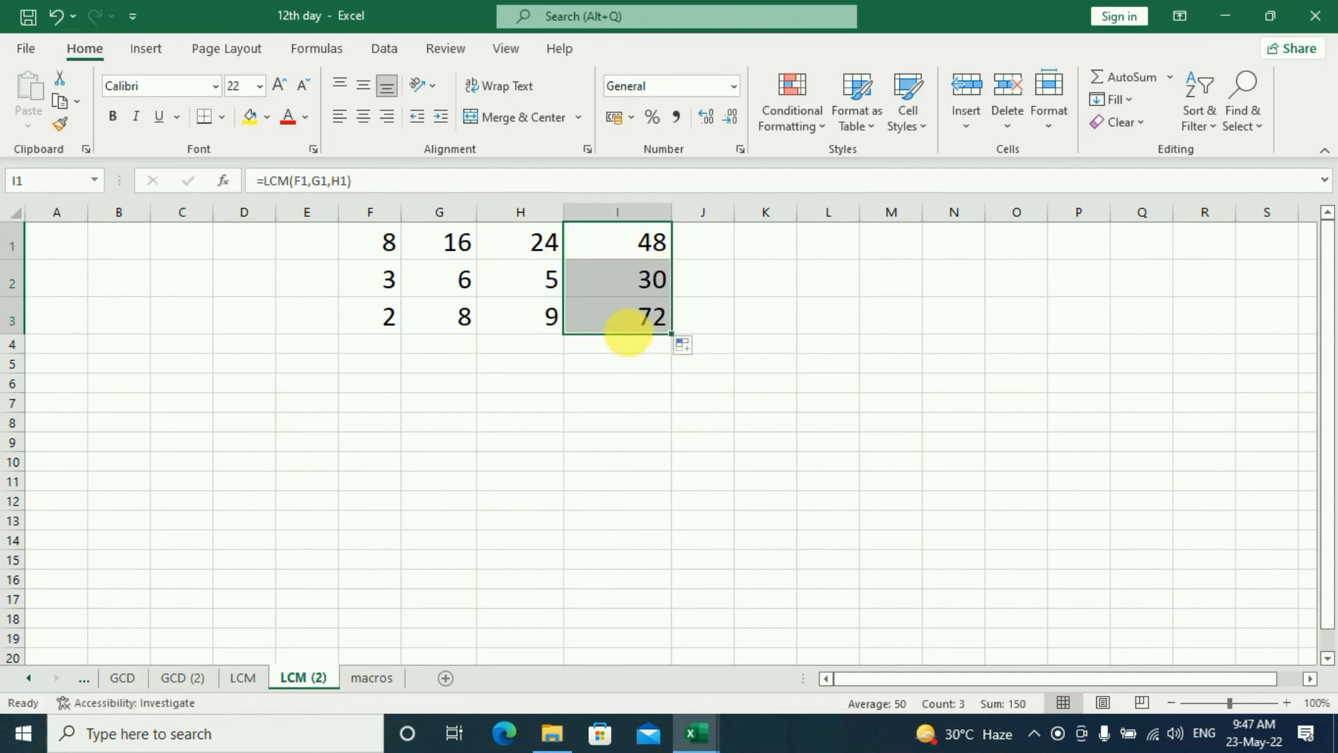
click(622, 320)
click(612, 278)
click(630, 240)
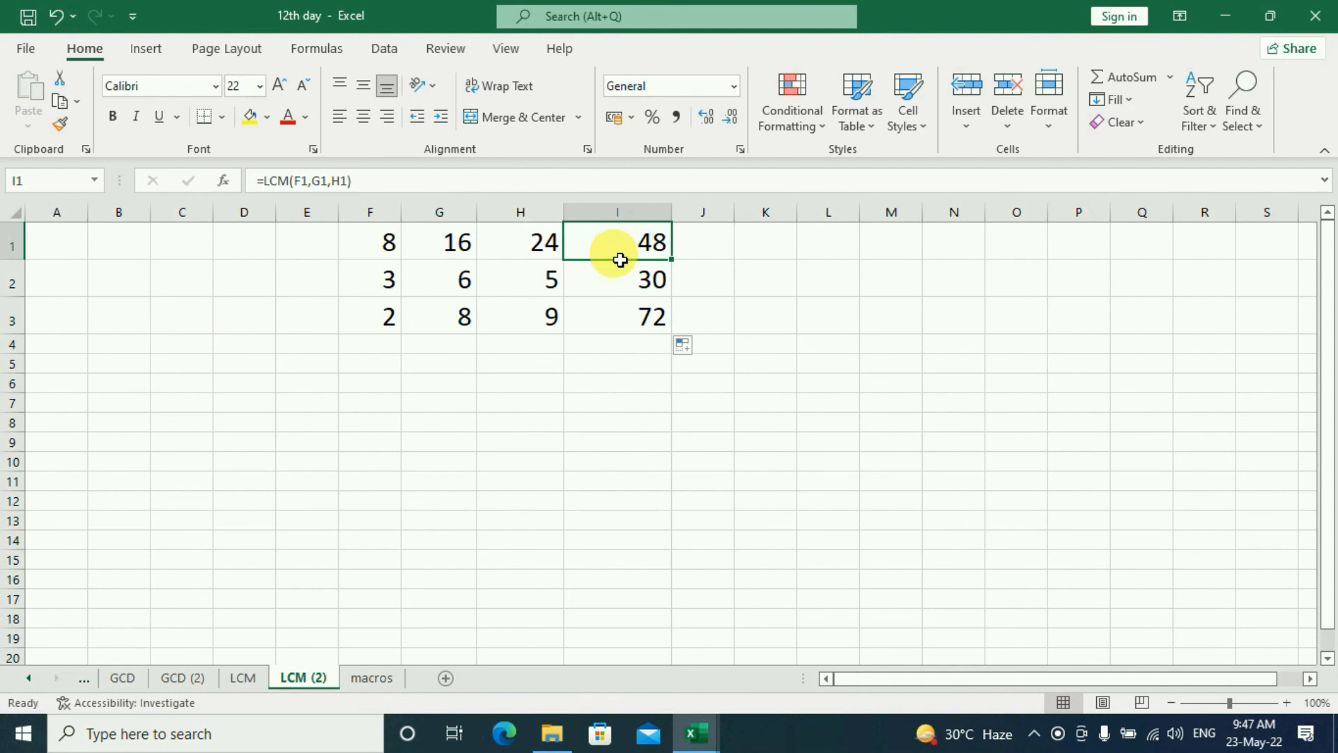
Compare the numbers in rows 2 and 3 of columns F to H with their LCM formulas in I2 and I3.
click(392, 284)
click(463, 280)
click(547, 280)
click(653, 283)
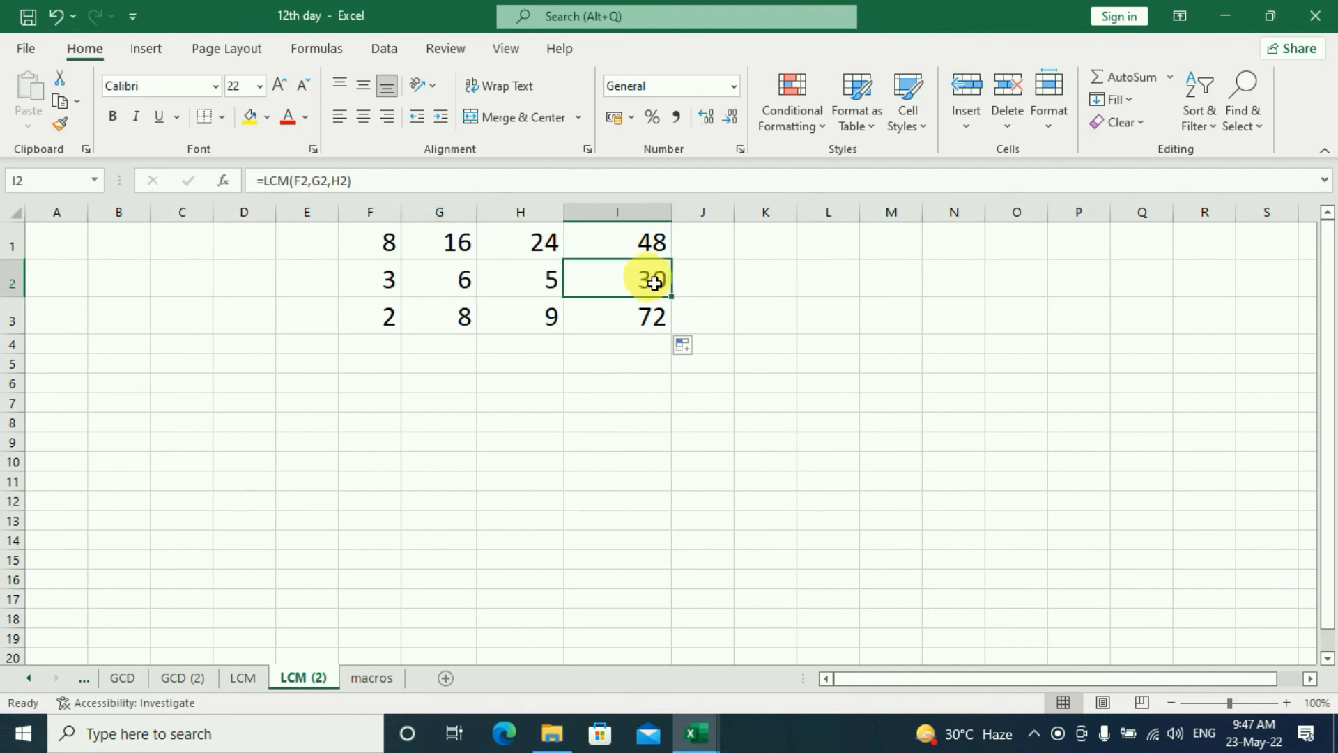
click(385, 315)
click(453, 314)
click(523, 317)
click(606, 319)
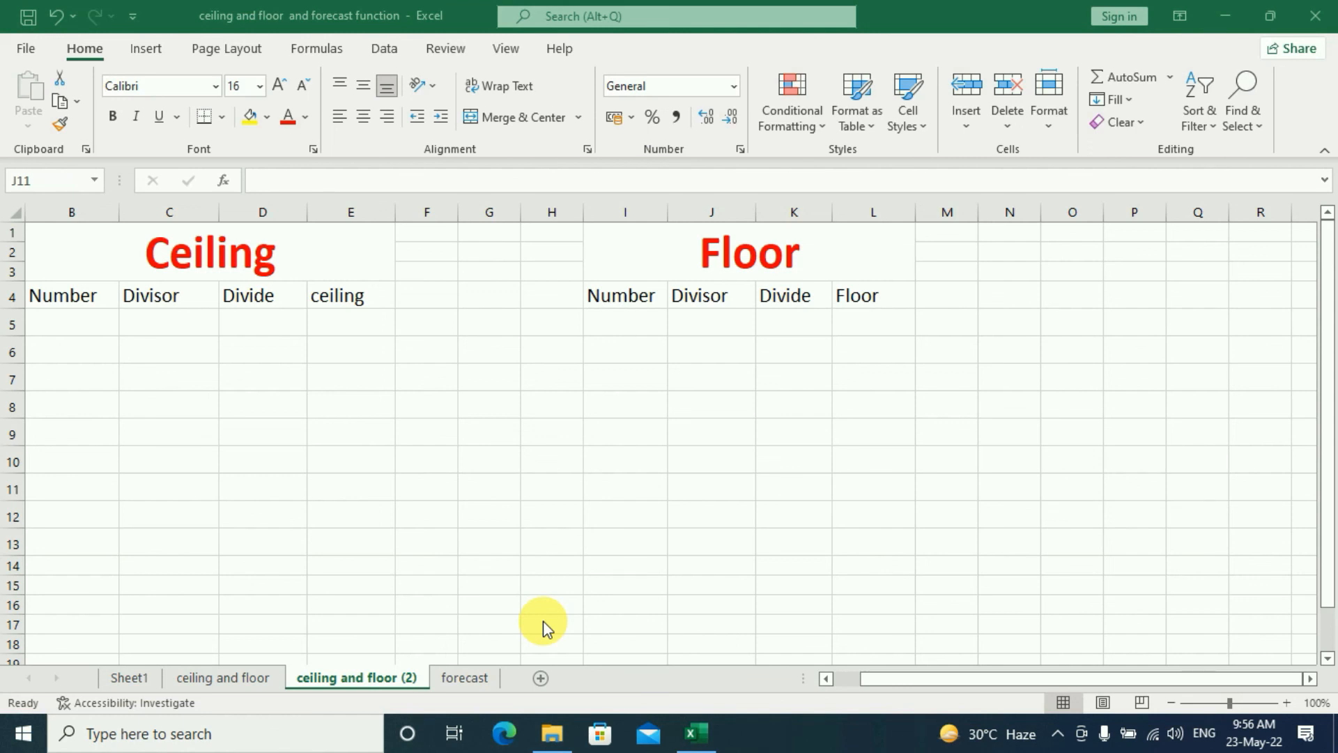
In the ceiling and floor (2) sheet, enter number 25 in B5, divisor 3 in C5 and the division =25/3 in D5.
click(66, 326)
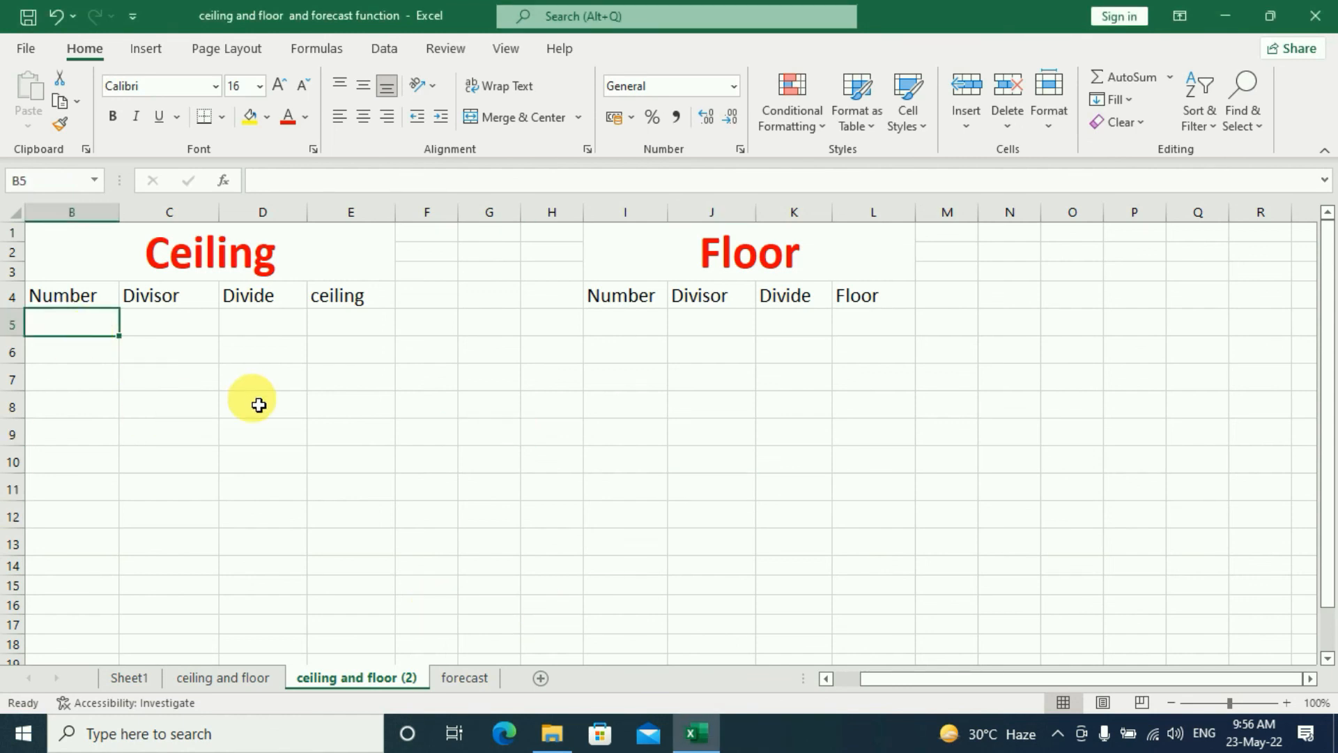
text(25)
key(Tab)
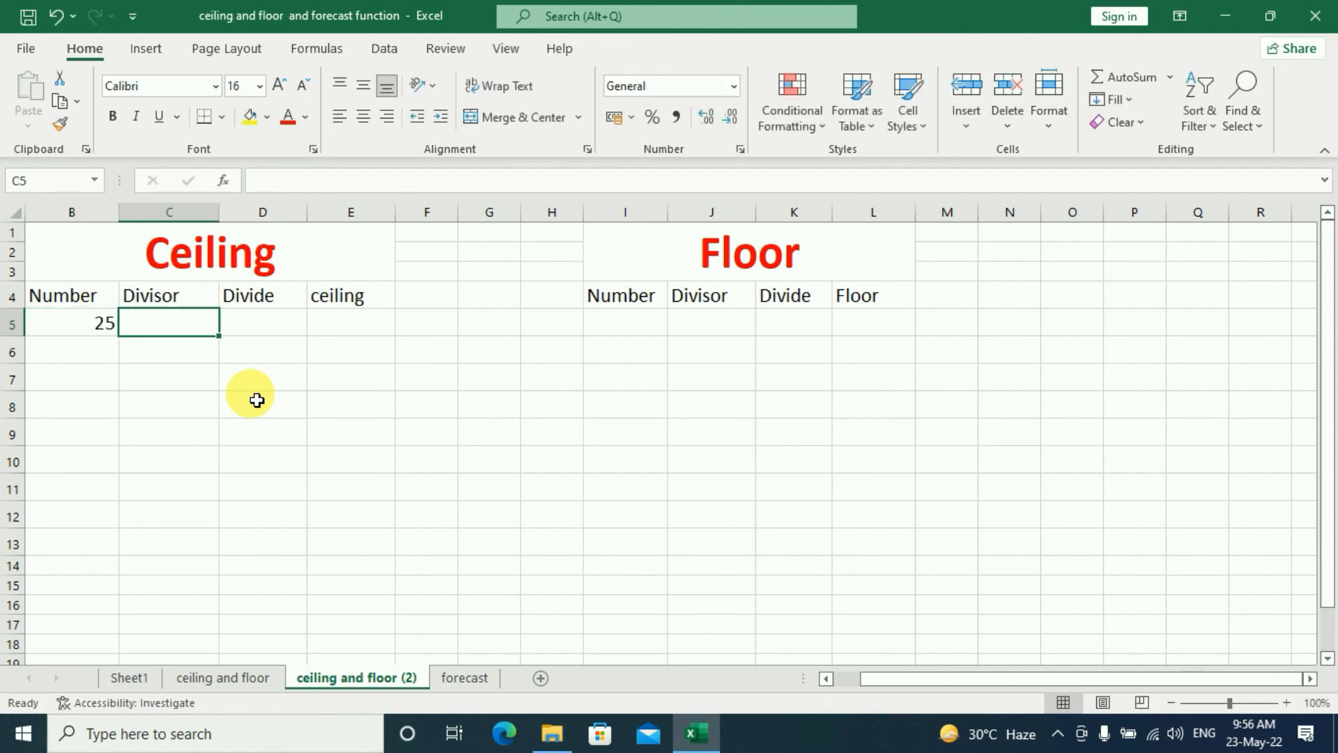
text(3)
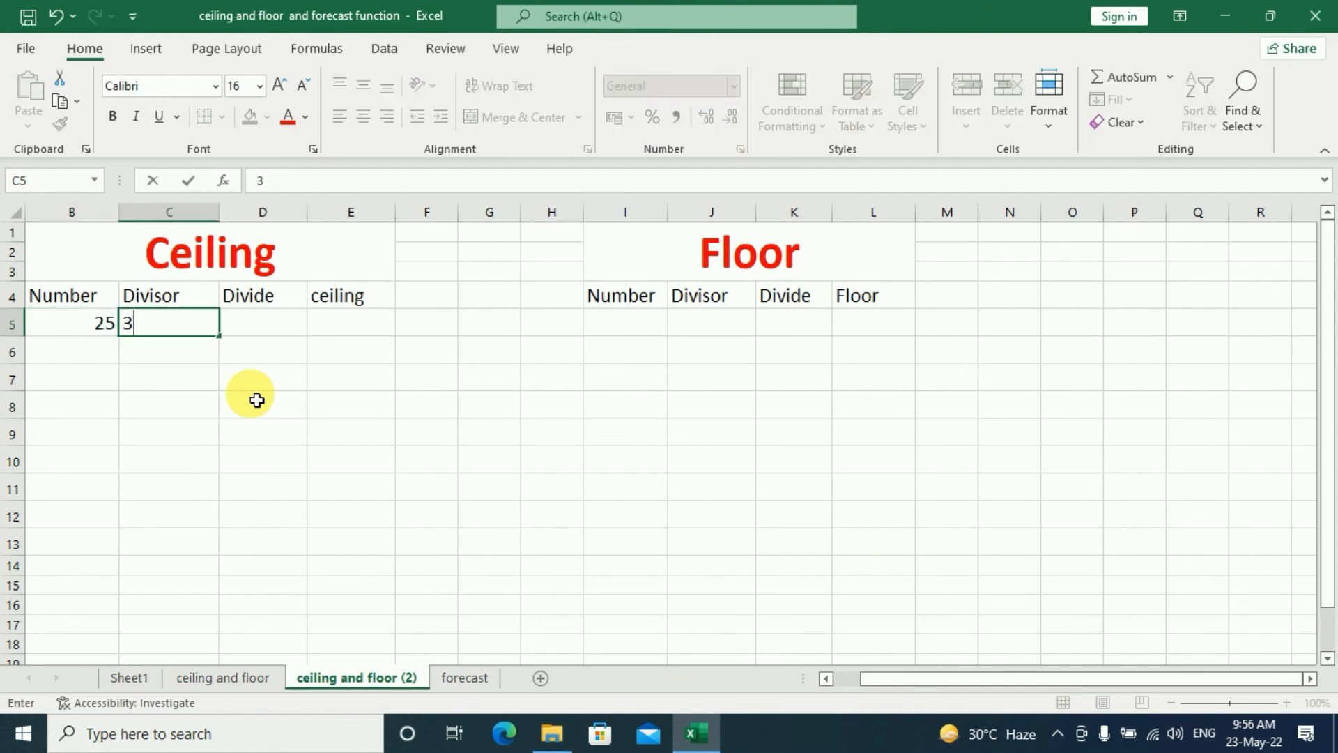
key(Tab)
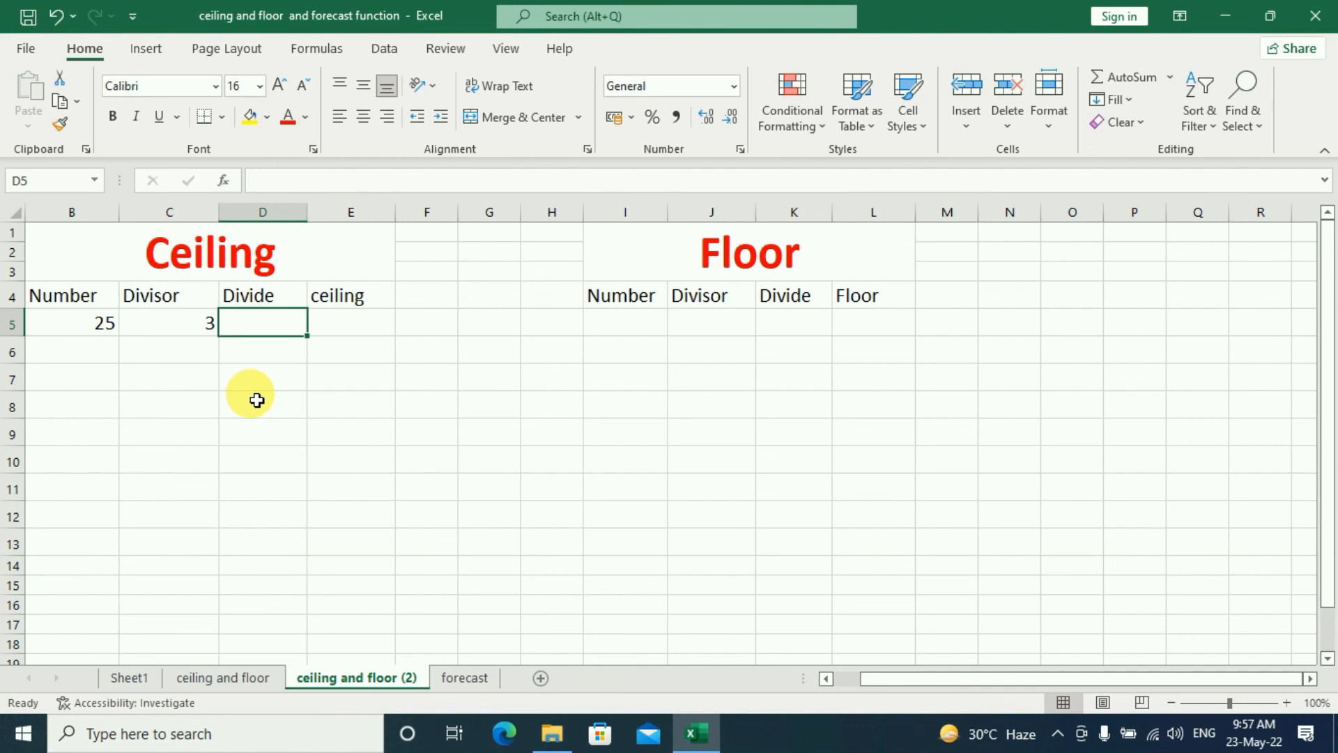
text(=2)
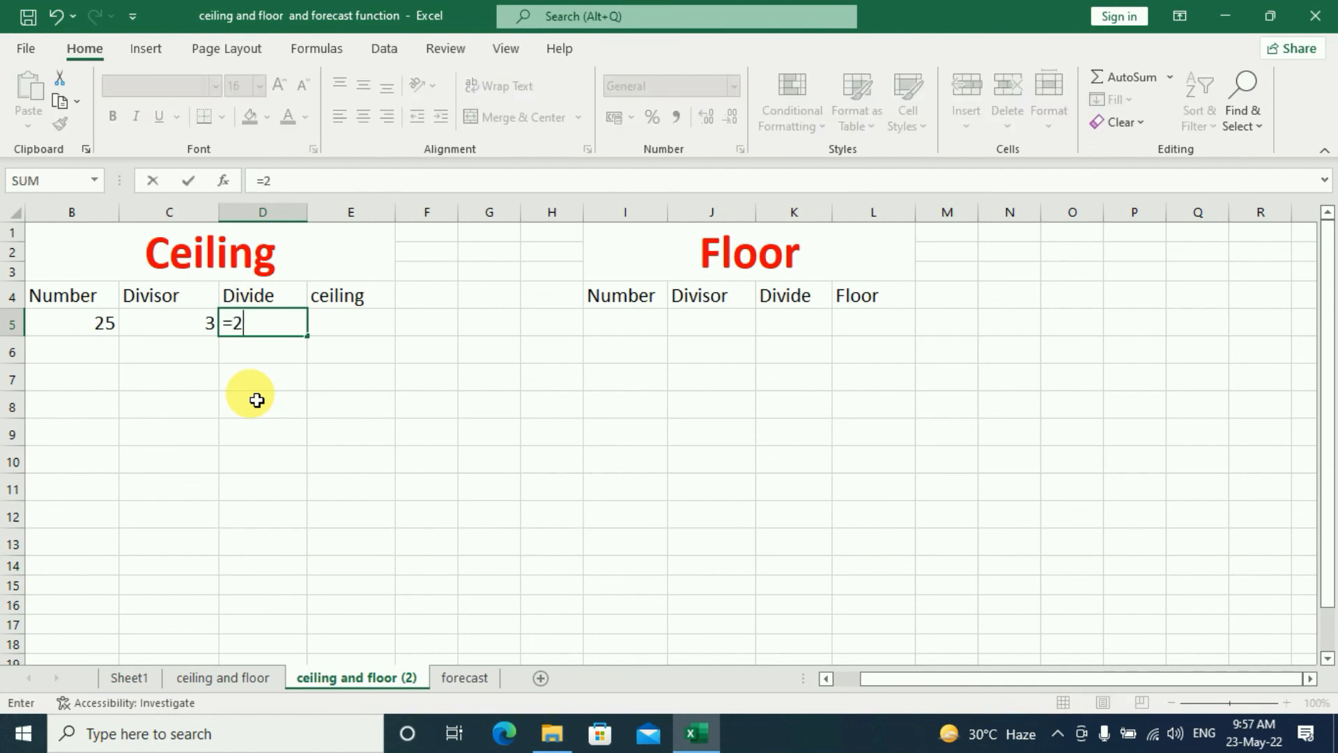
text(5/3)
key(Return)
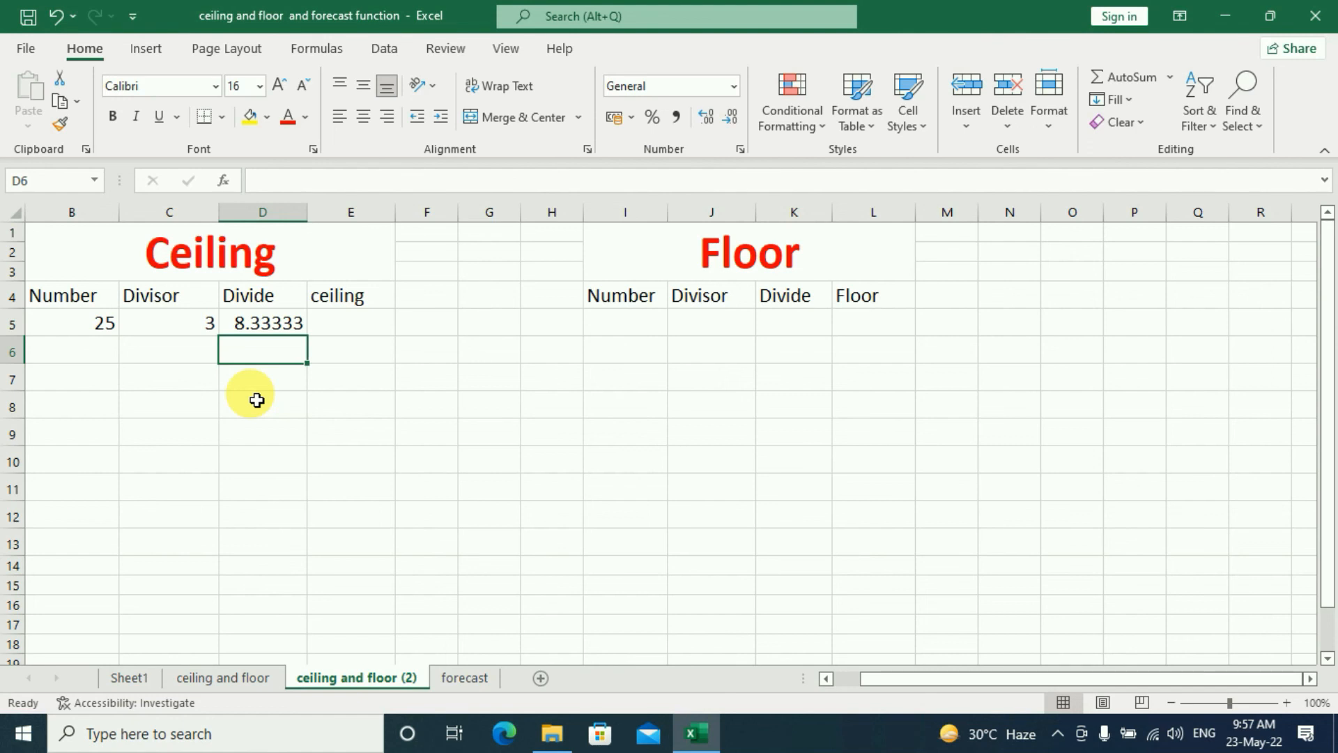
Enter =CEILING(B5,C5) in cell E5 of the Ceiling table.
key(Right)
key(Up)
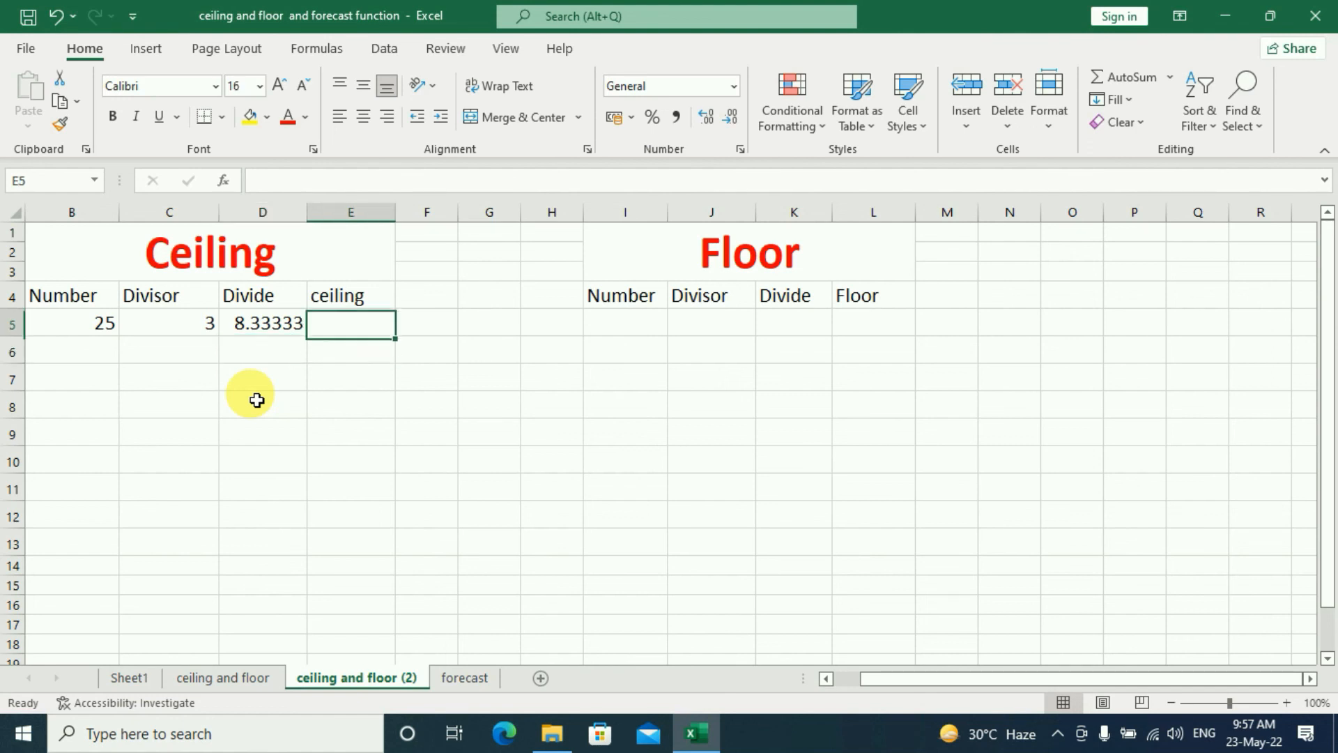
text(=)
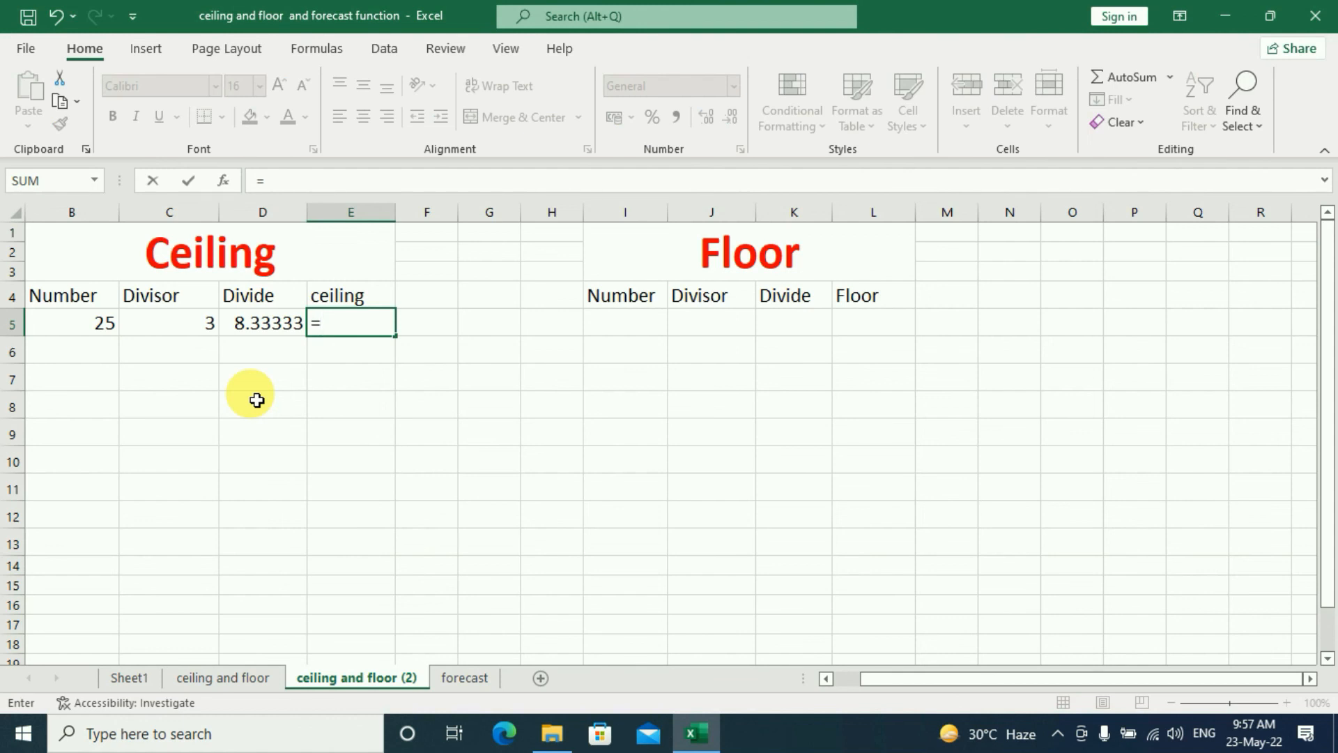
text(ceiling()
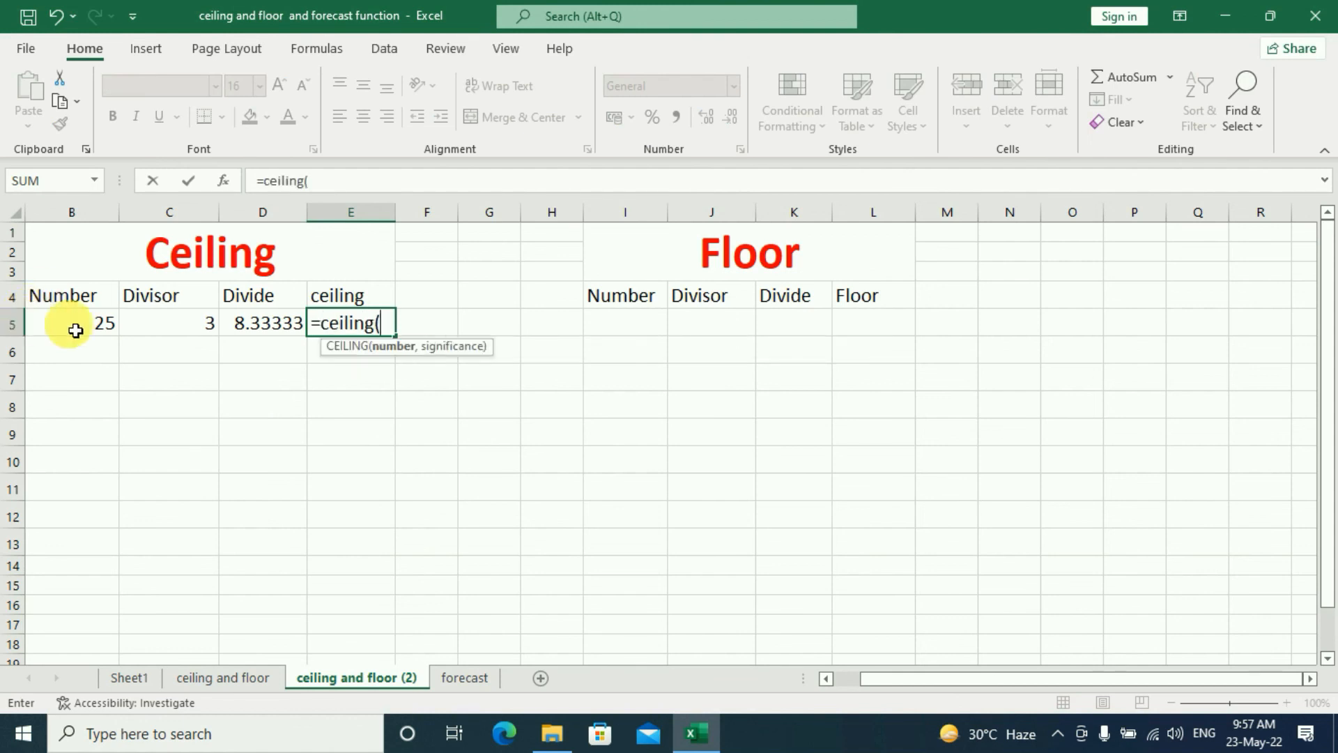
click(86, 331)
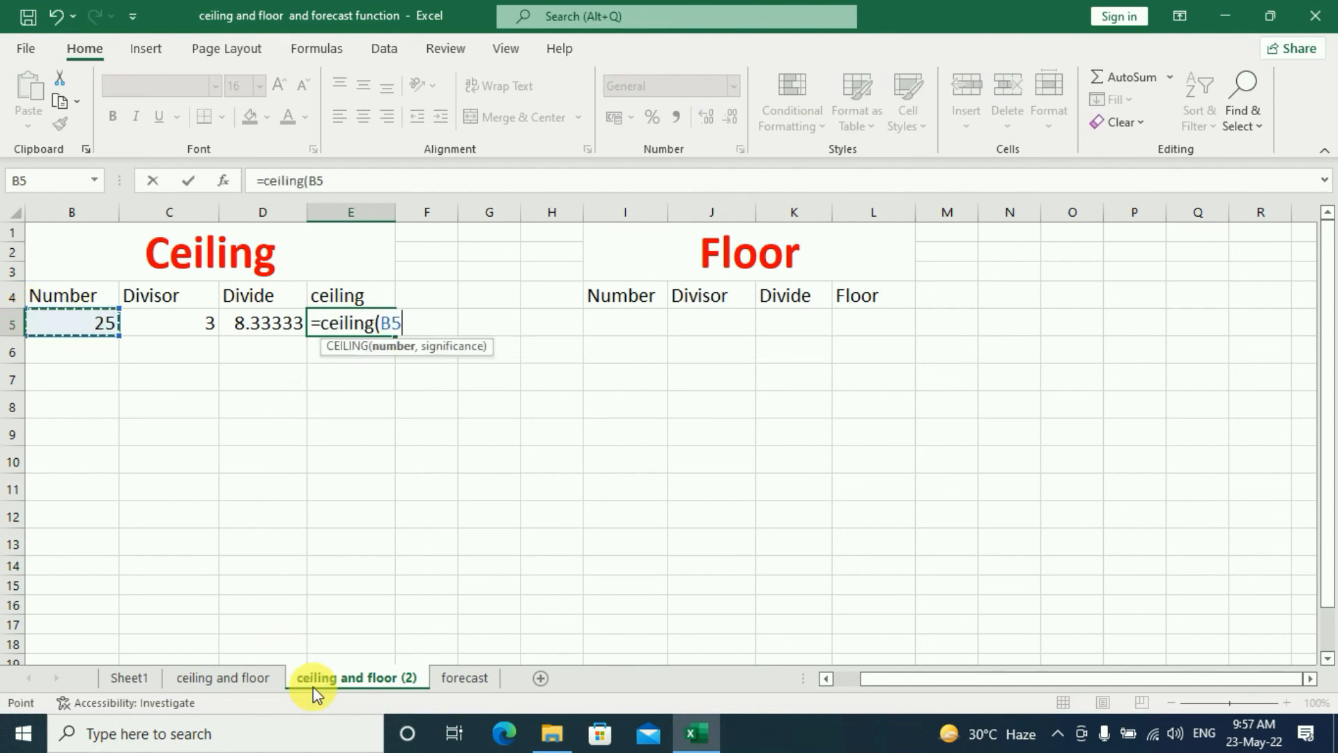
text(,)
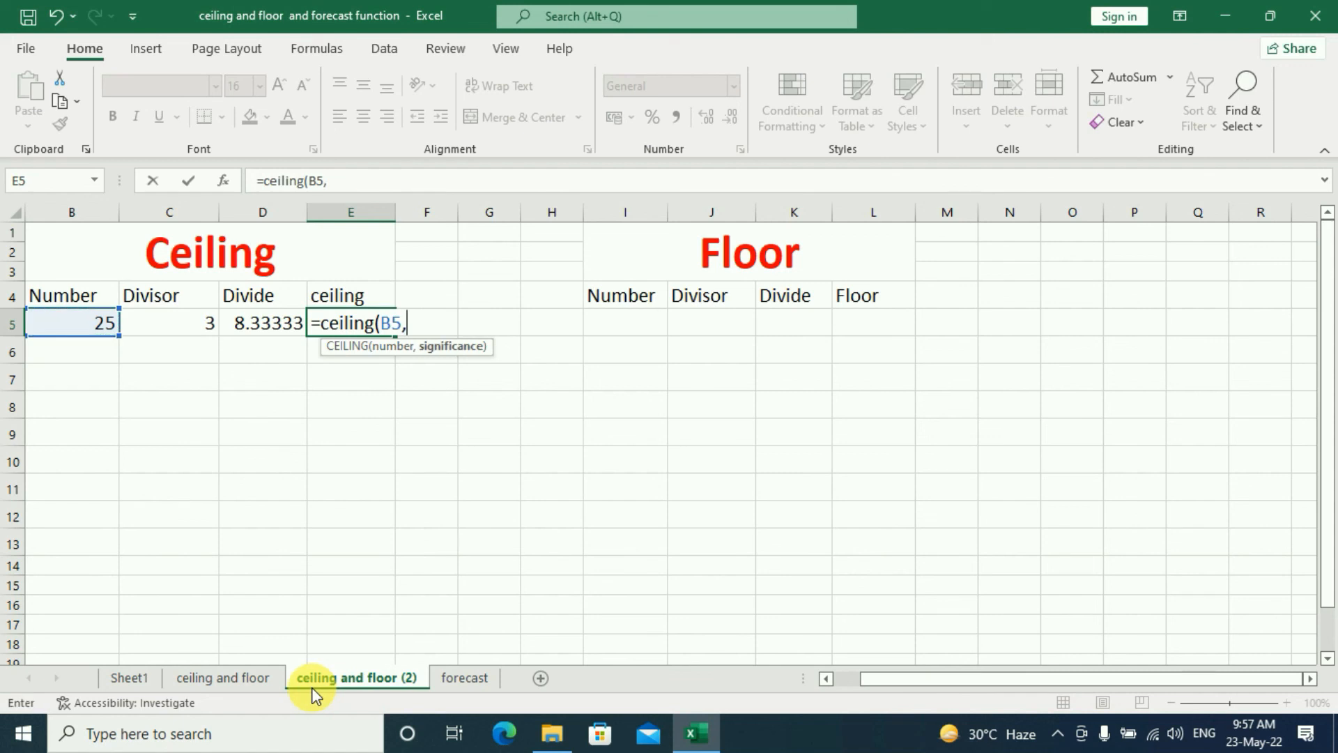
click(197, 326)
text())
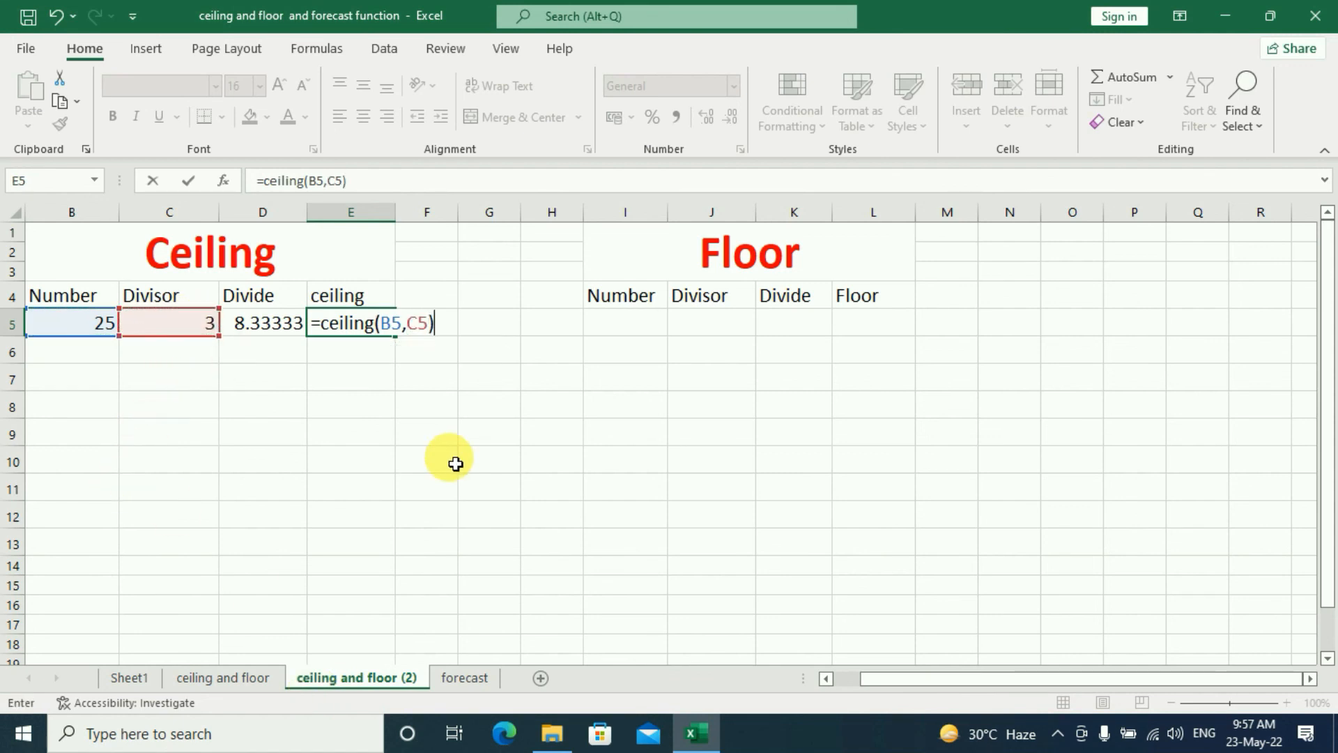
key(Return)
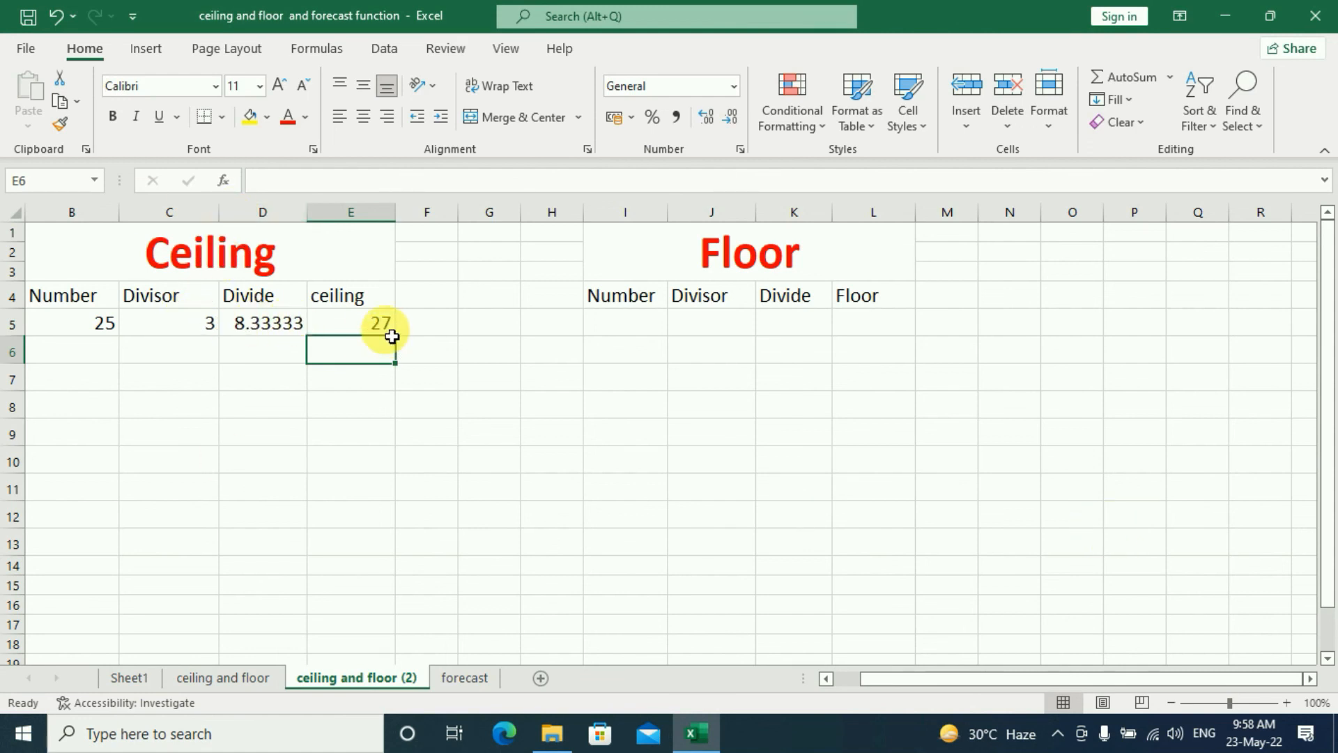
Recheck the ceiling formula and its number, and enter number 25 in I5 and divisor 3 in J5 of the Floor table.
click(619, 327)
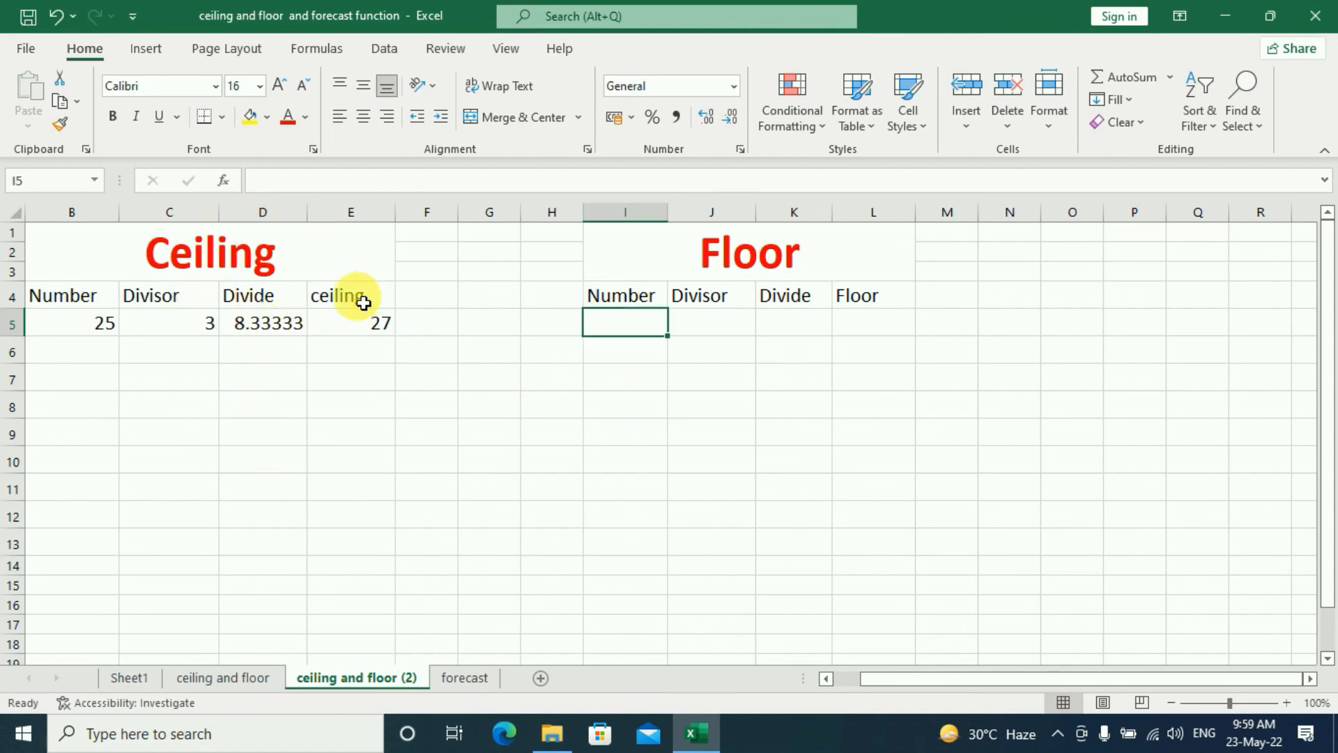
click(358, 329)
click(97, 326)
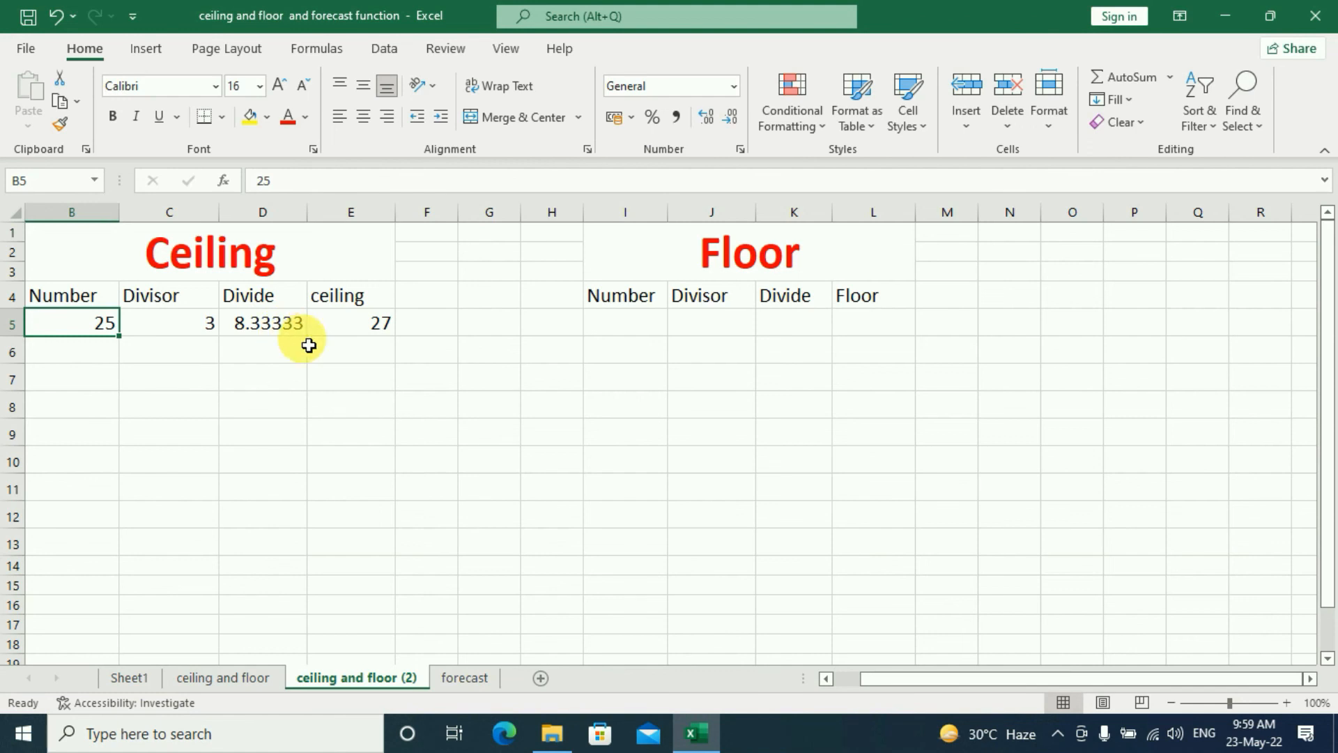
click(633, 333)
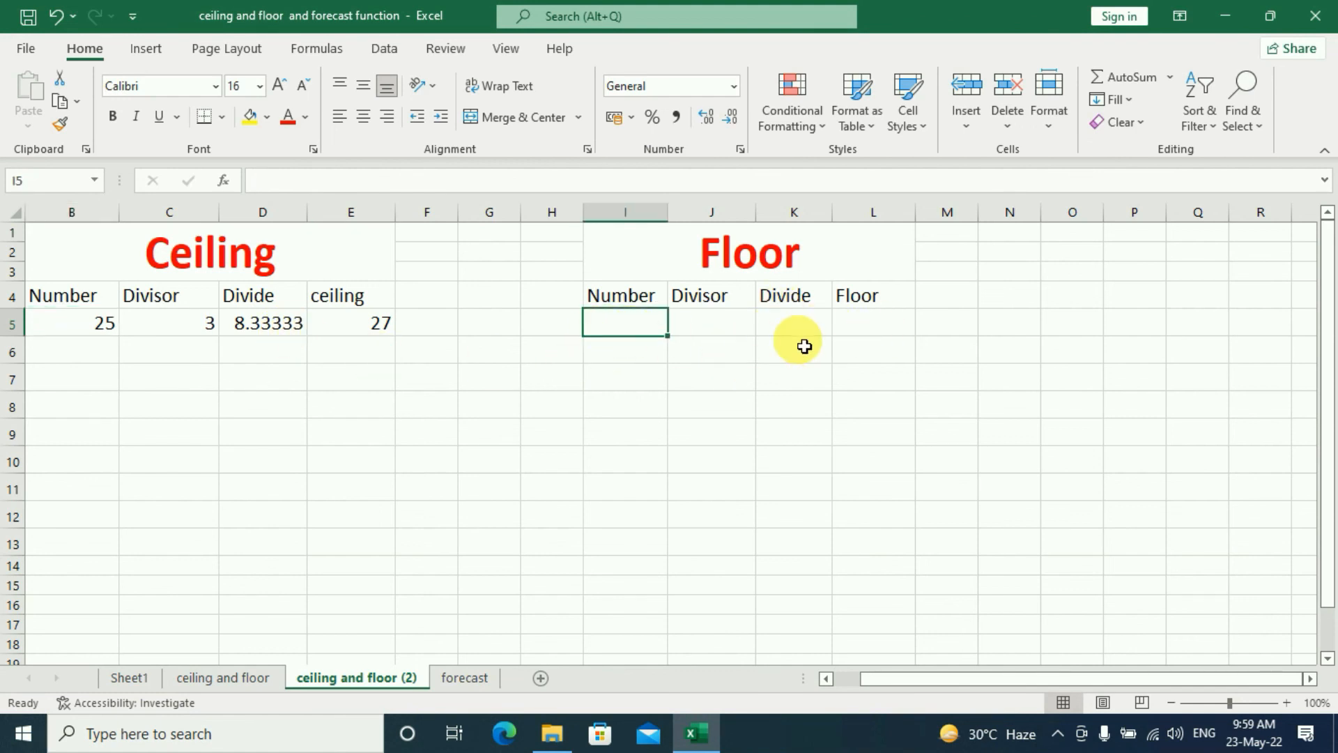
text(25)
key(Tab)
text(3)
key(Tab)
key(Tab)
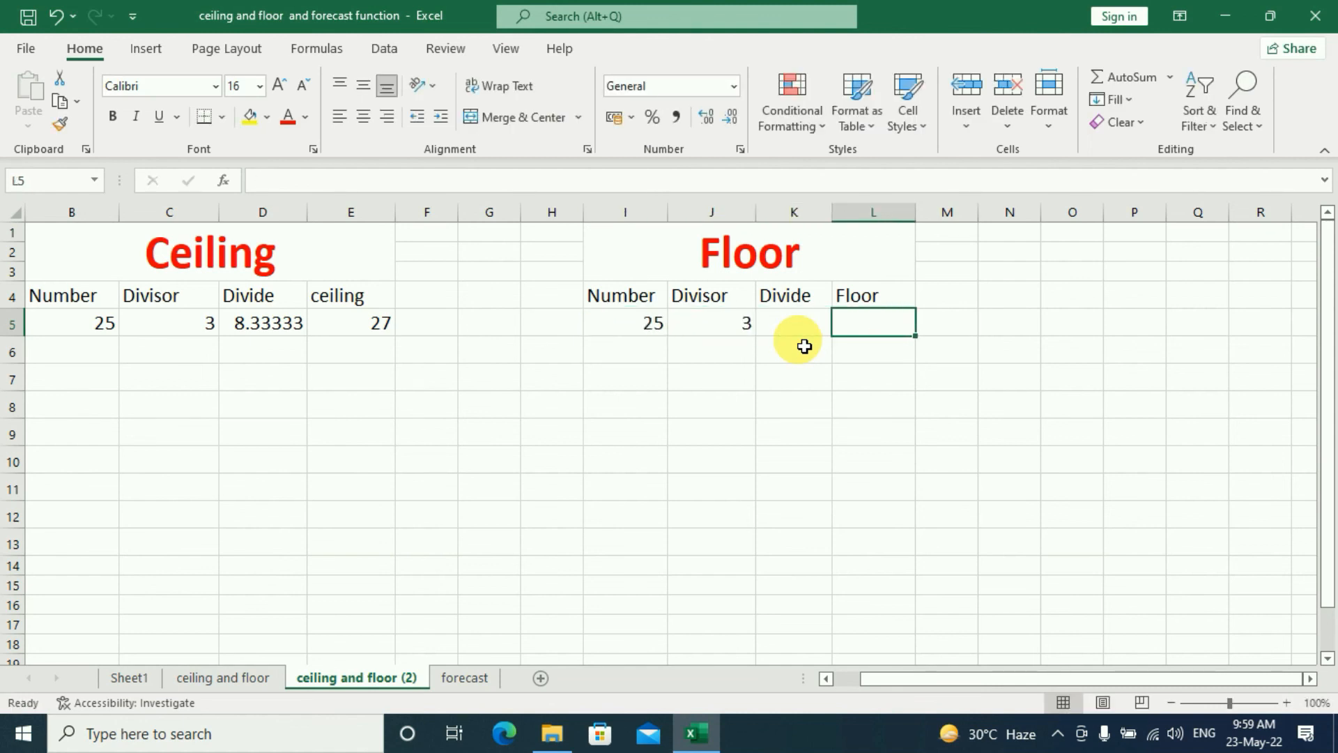
Enter =FLOOR(I5,J5) in cell L5 of the Floor table.
key(Left)
key(Tab)
text(=)
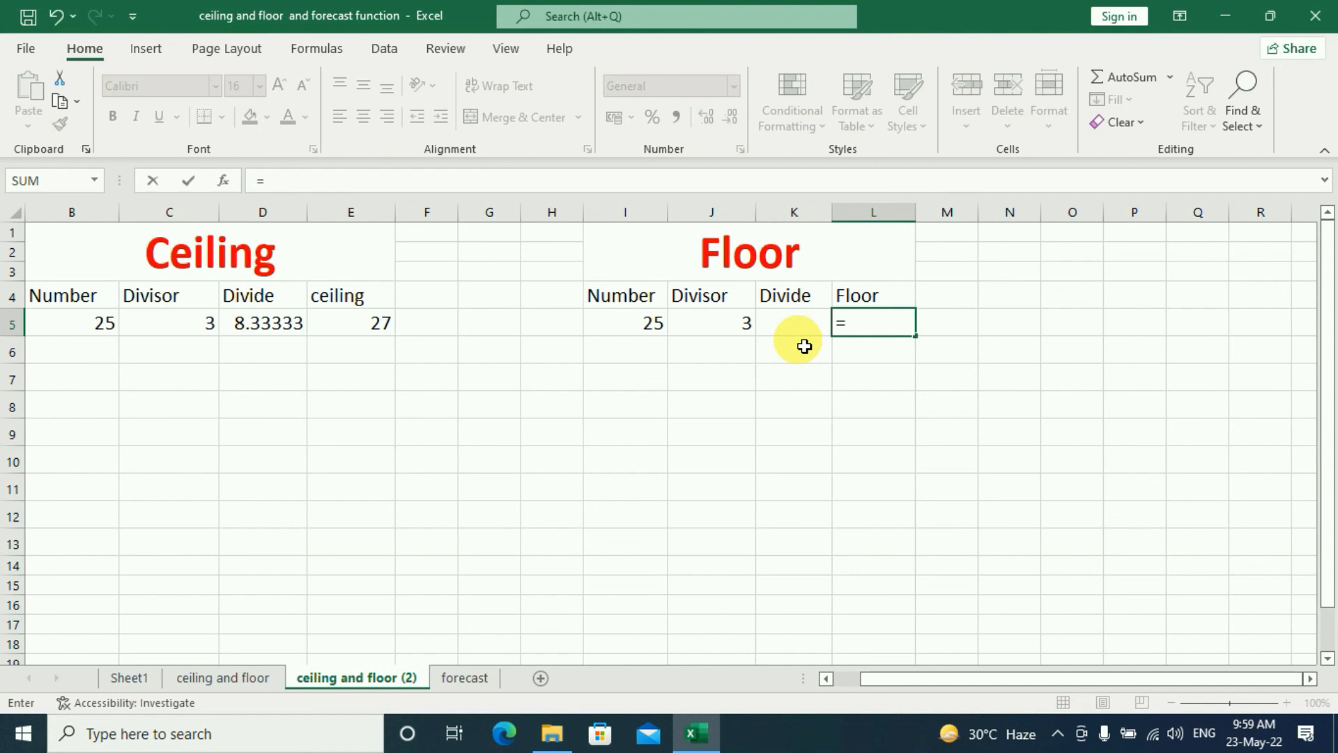
text(floor()
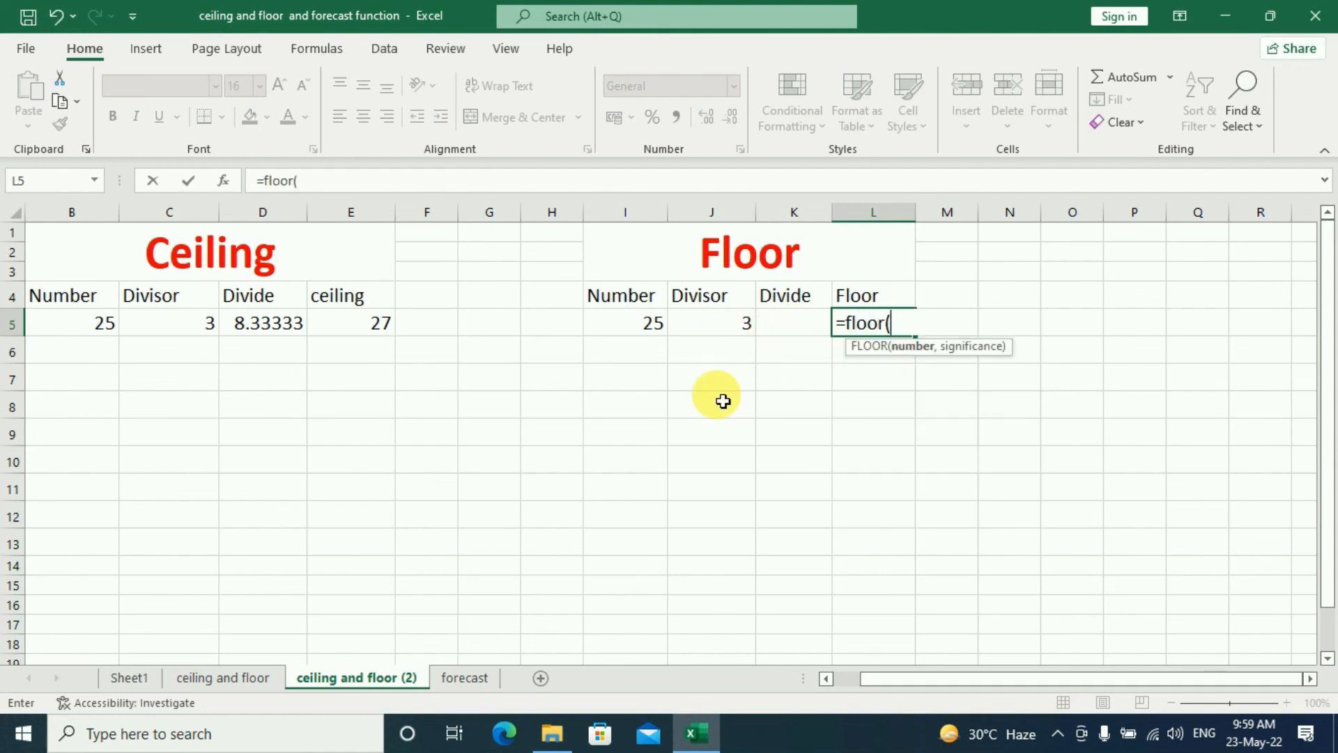
click(636, 326)
text(,)
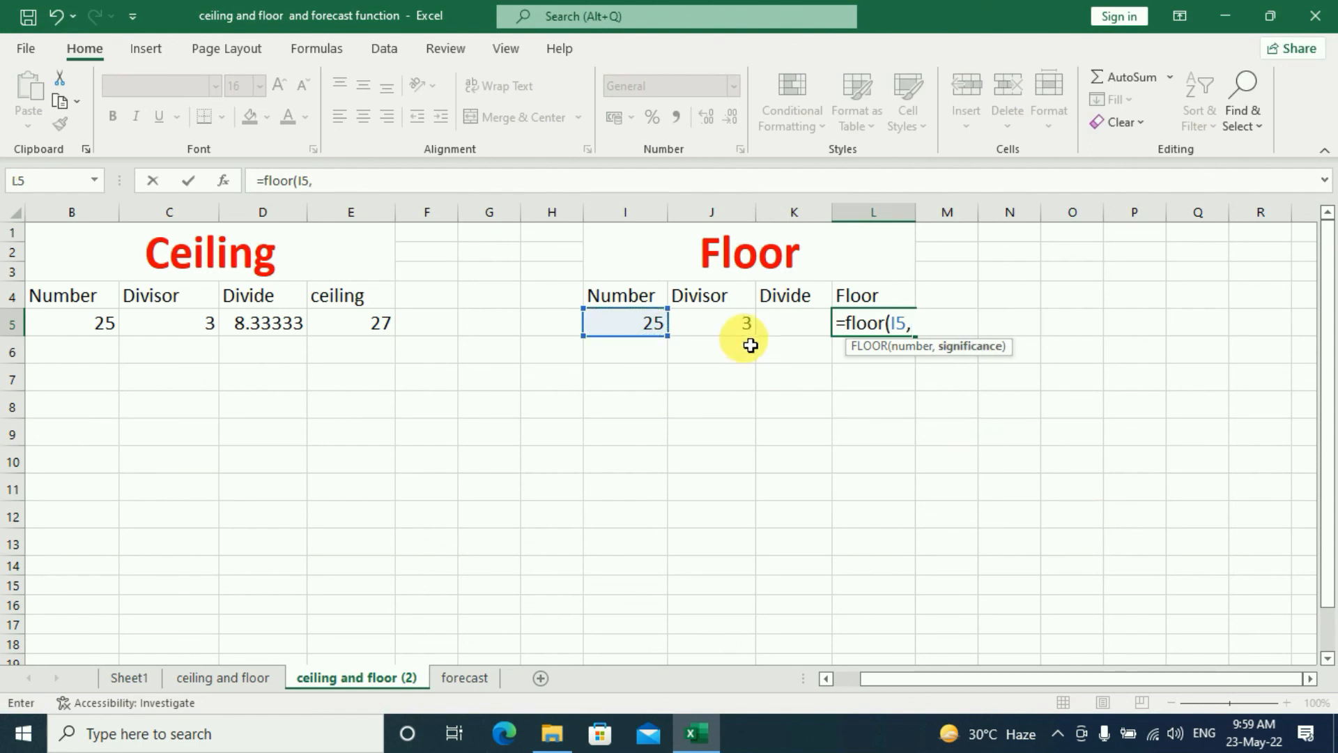
click(744, 335)
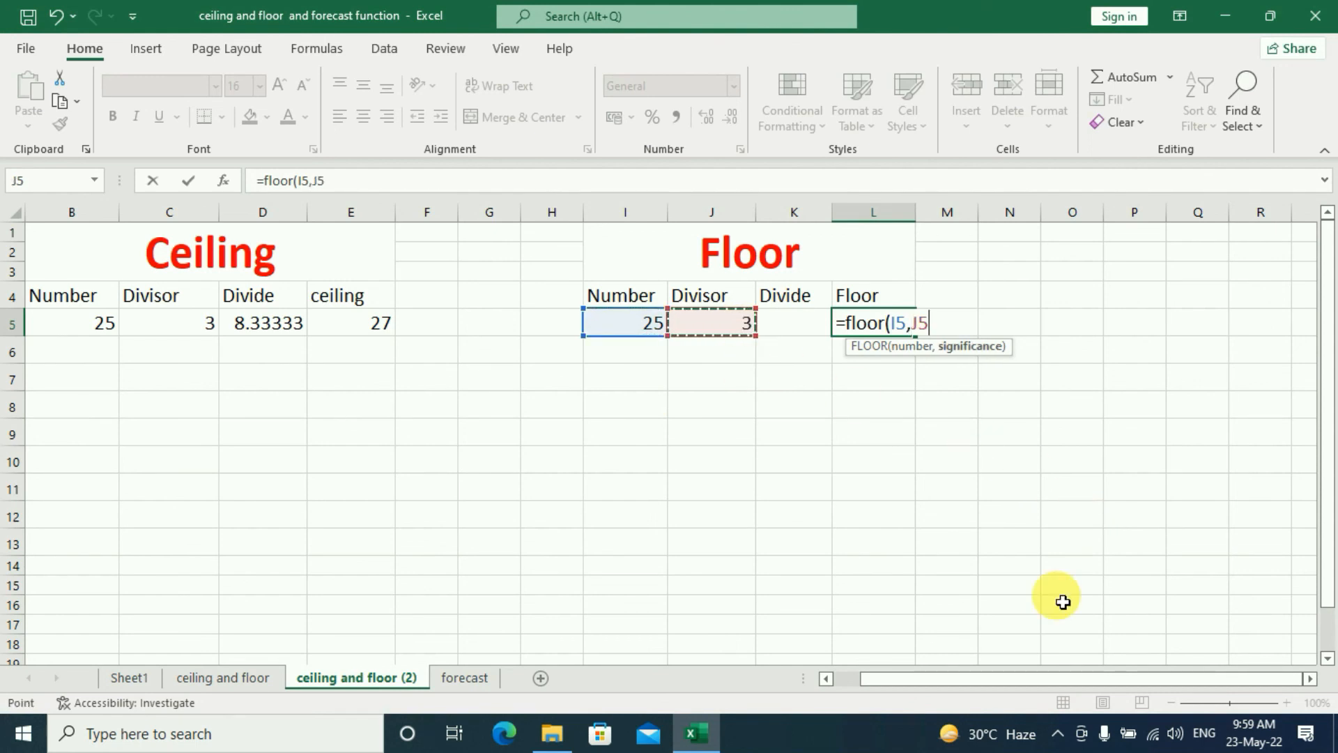
text())
key(Return)
Compare the floor formula in L5 with its number in I5 and divisor in J5.
click(884, 327)
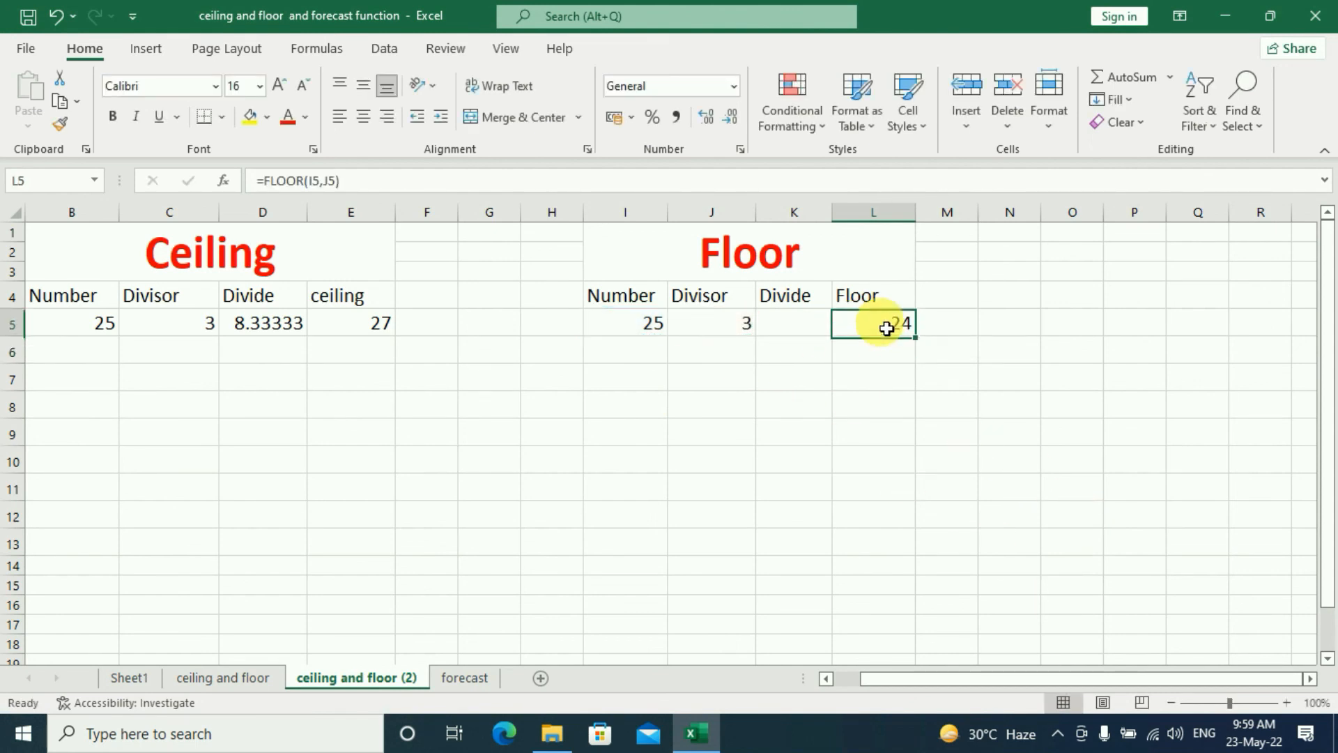
click(655, 333)
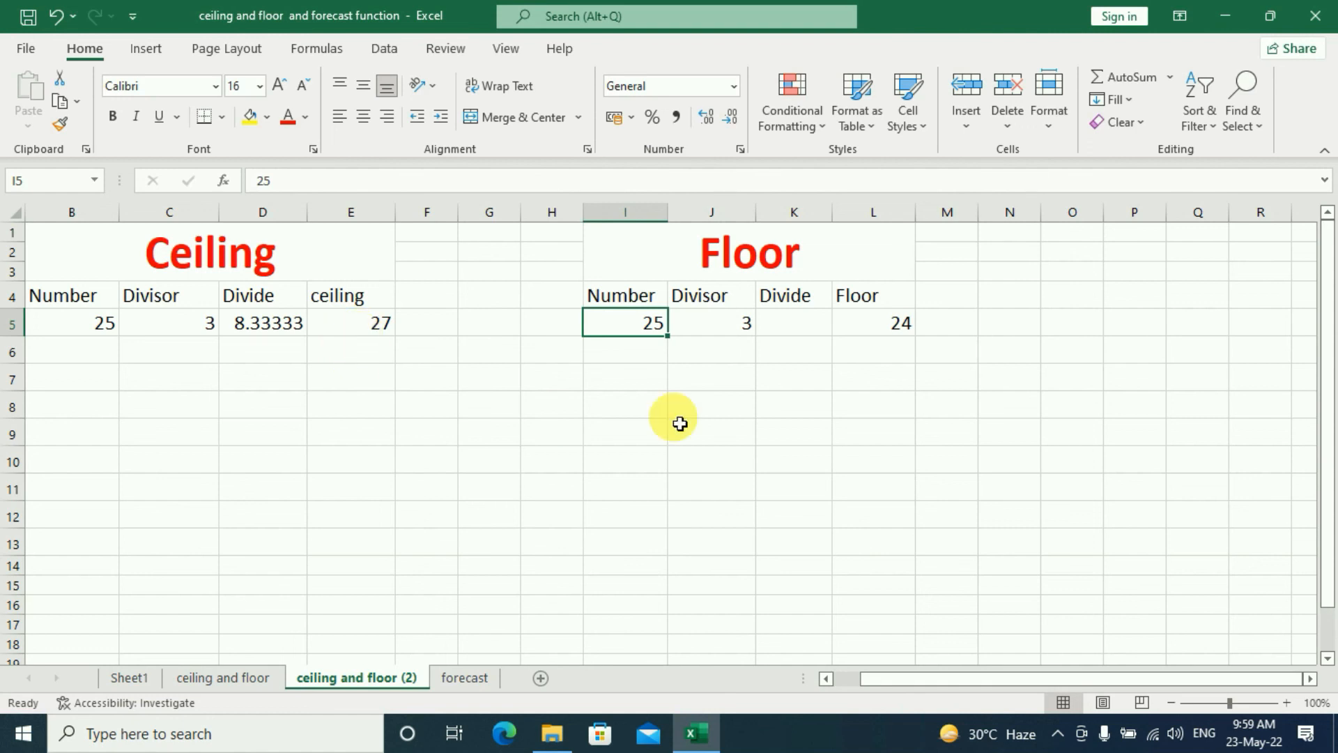
click(885, 336)
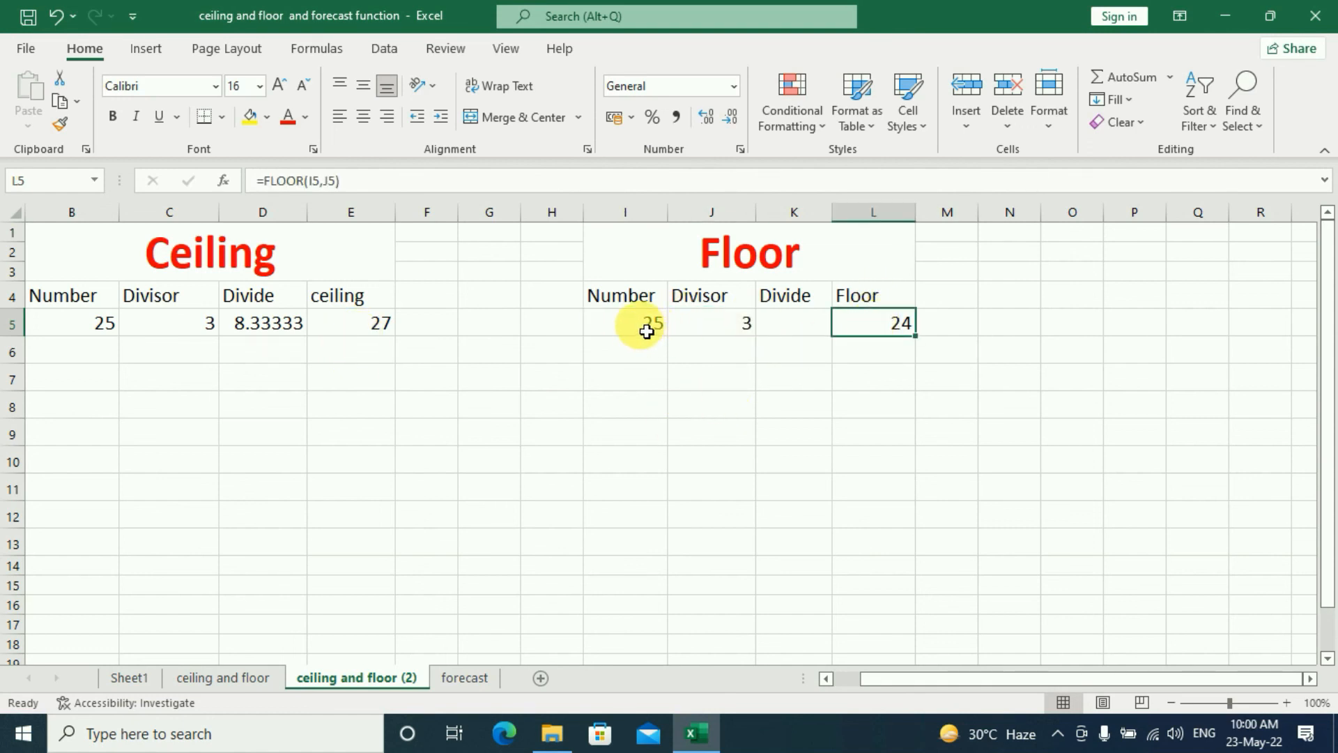
click(644, 328)
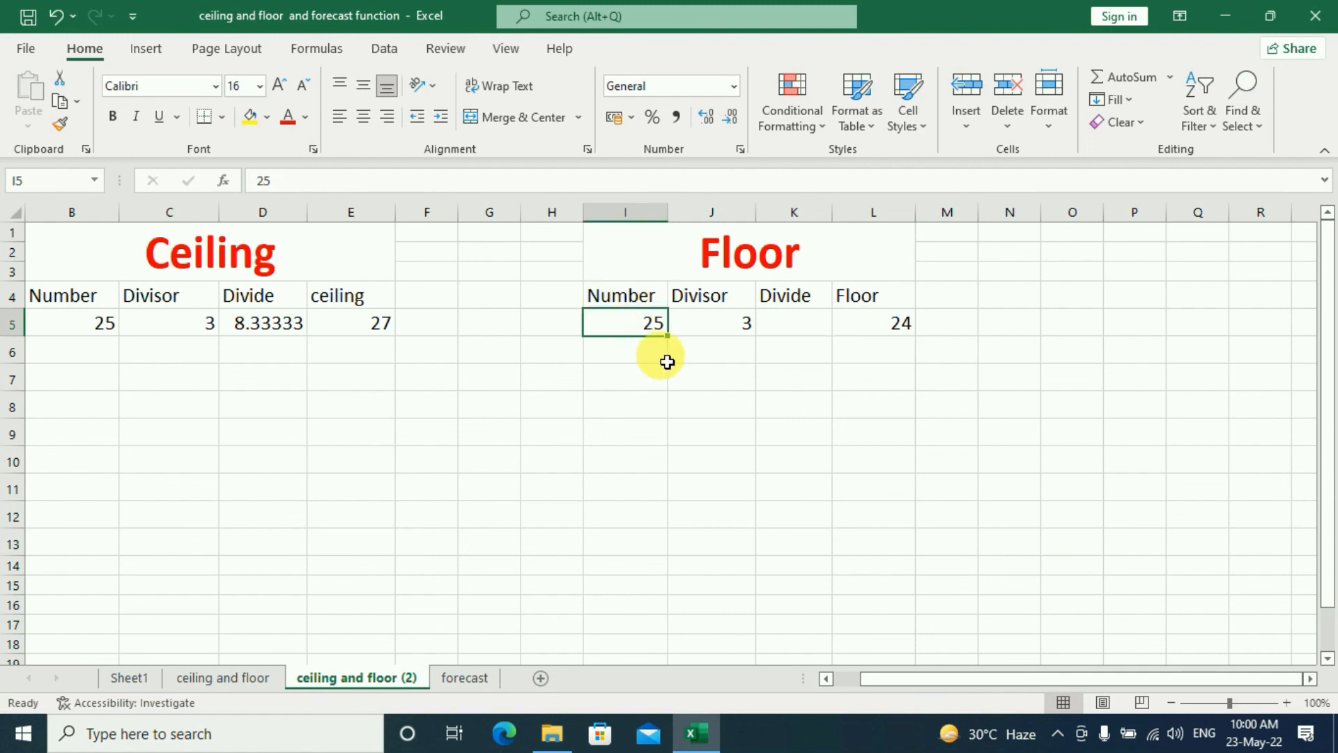
click(731, 333)
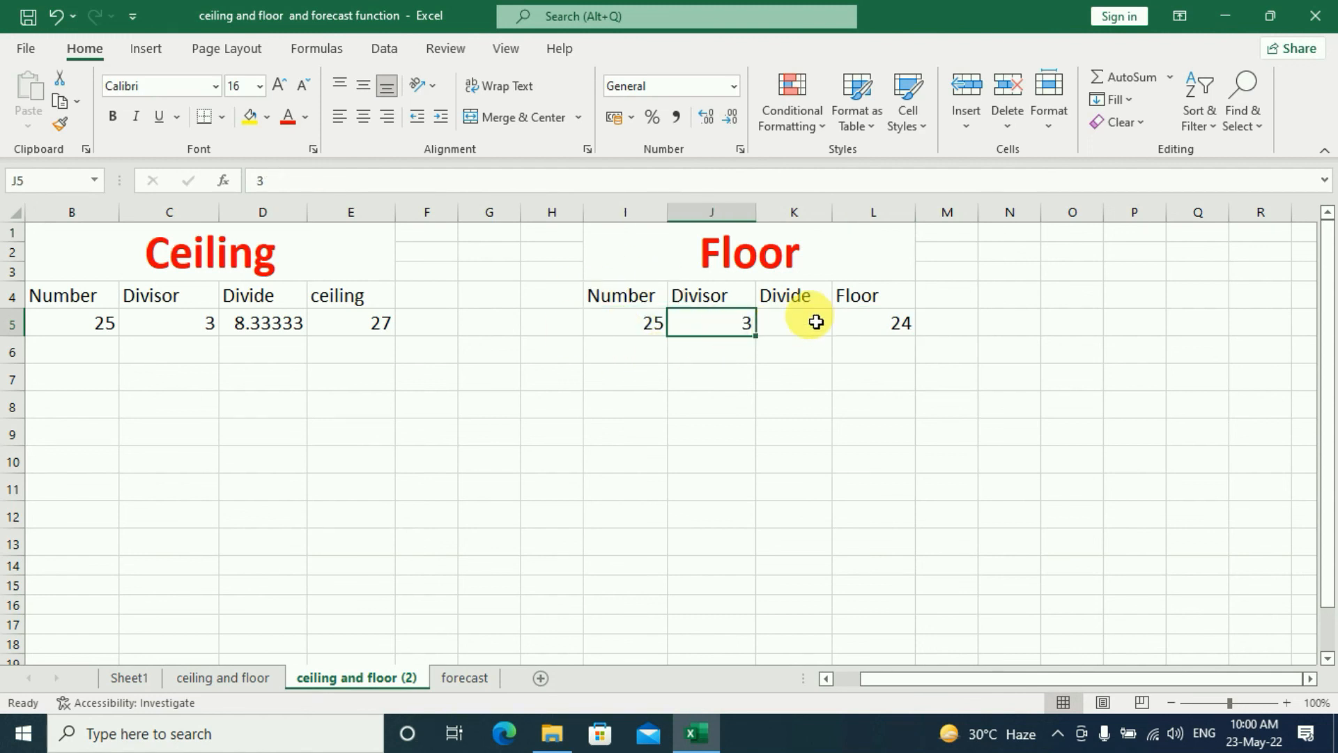